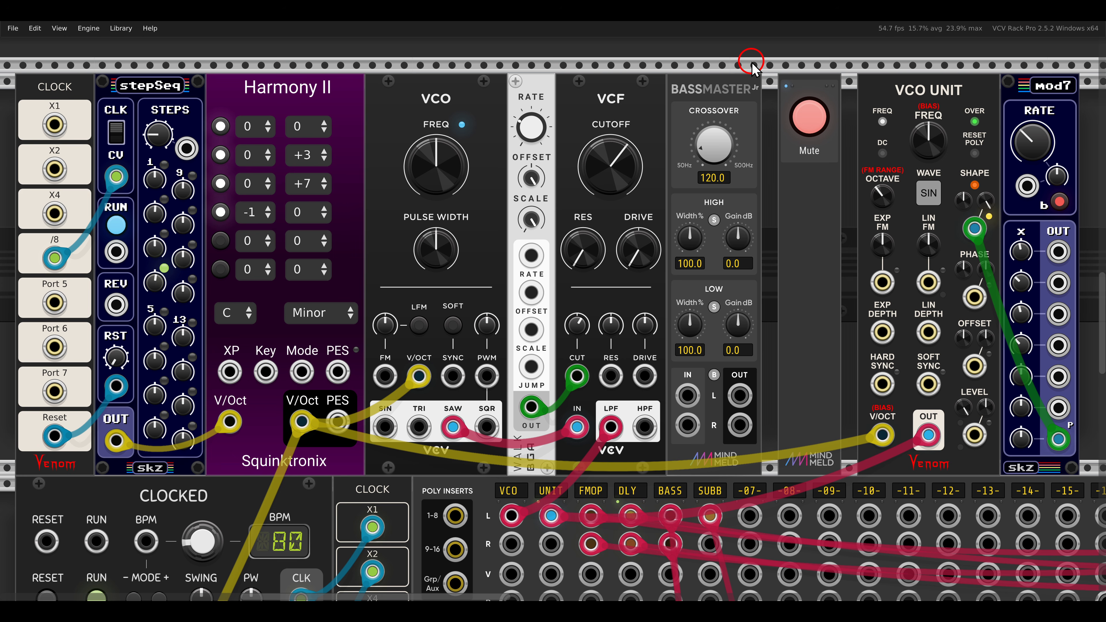
{"action": "mouse_move", "coordinate": [752, 65]}
{"action": "left_mouse_down"}
{"action": "mouse_move", "coordinate": [723, 56]}
{"action": "mouse_move", "coordinate": [650, 81]}
{"action": "mouse_move", "coordinate": [773, 109]}
{"action": "mouse_move", "coordinate": [782, 131]}
{"action": "left_mouse_up"}
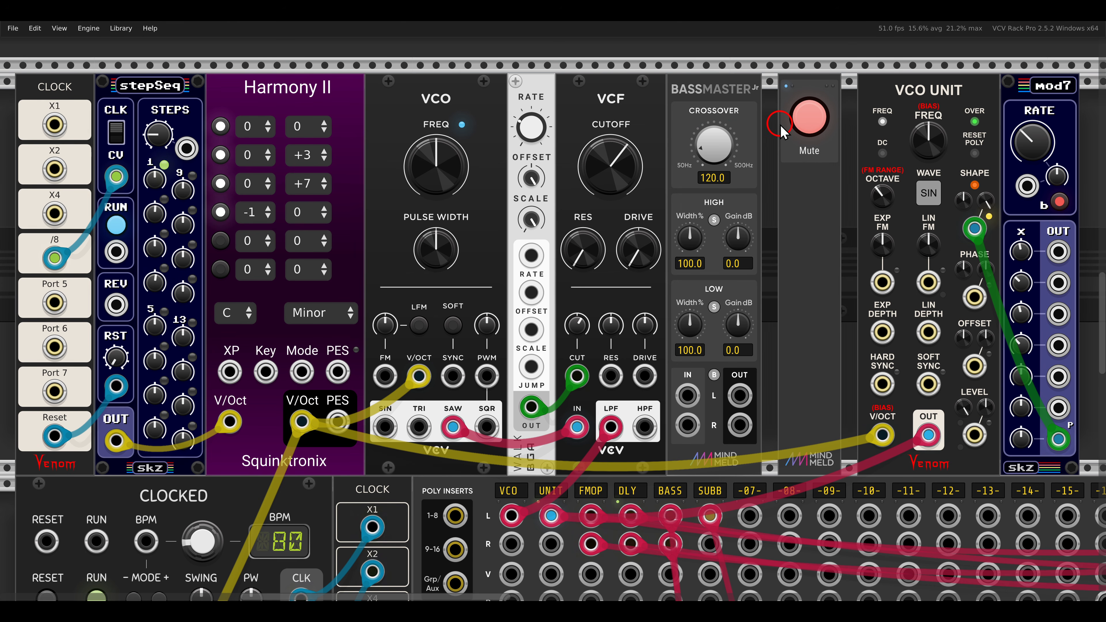
{"action": "left_click_drag", "start_coordinate": [641, 245], "coordinate": [632, 163]}
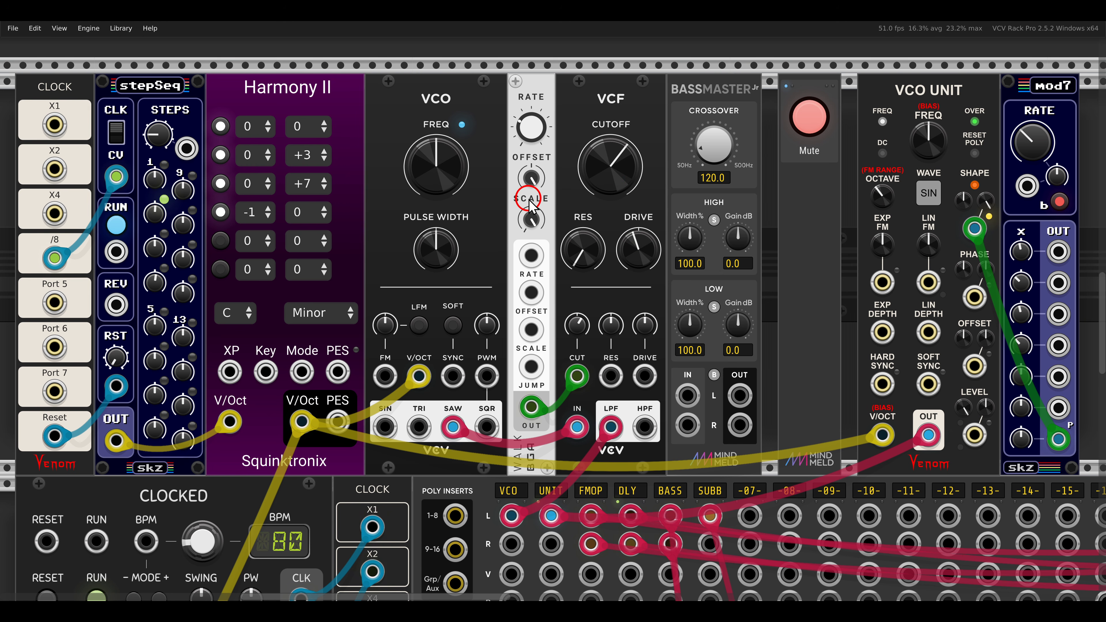
{"action": "left_click_drag", "start_coordinate": [231, 62], "coordinate": [378, 128]}
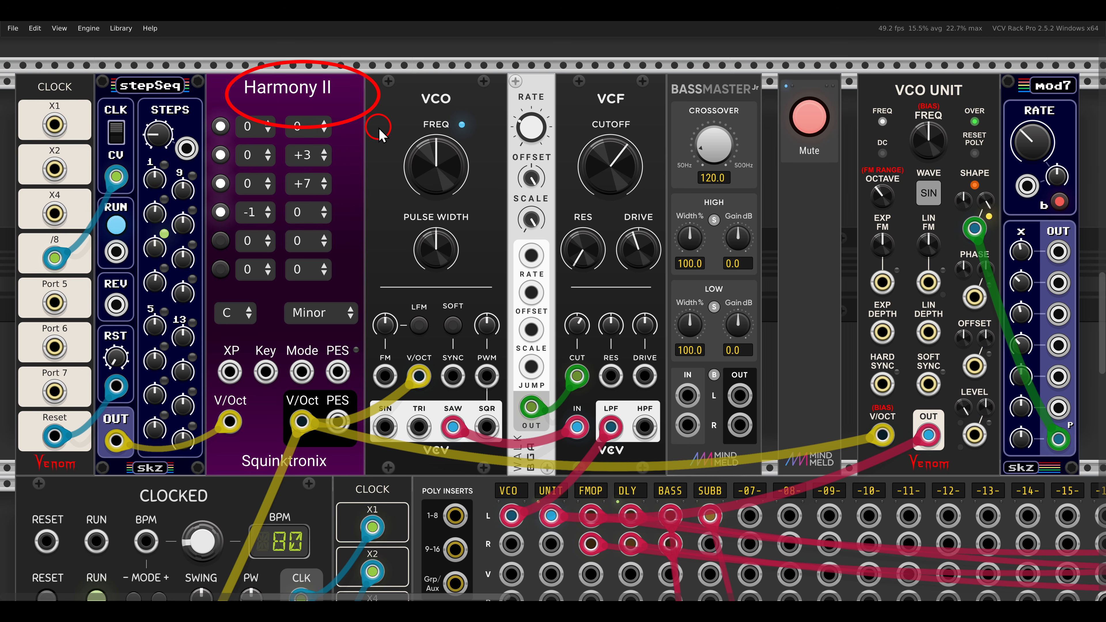
{"action": "left_click_drag", "start_coordinate": [397, 78], "coordinate": [478, 116]}
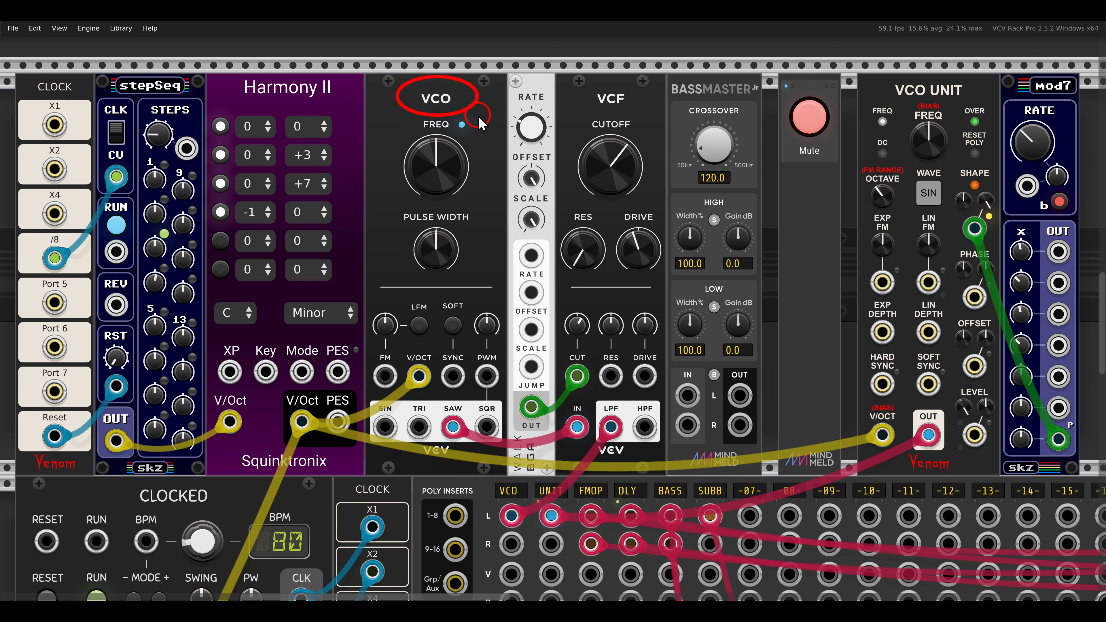
{"action": "left_click_drag", "start_coordinate": [583, 80], "coordinate": [639, 116]}
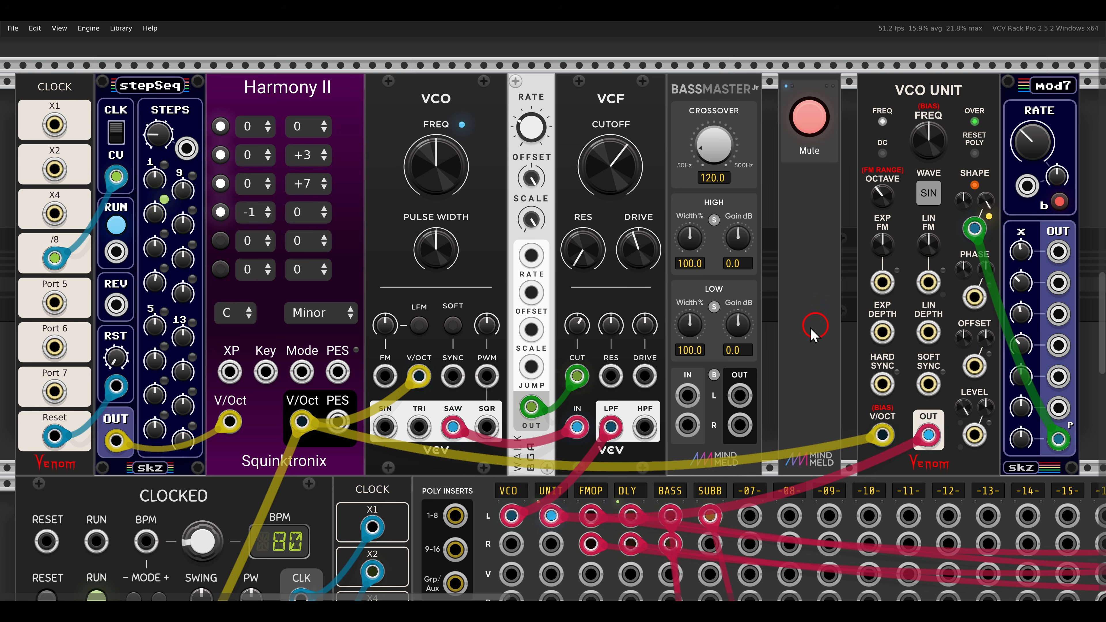
Route the VCF low-pass output into BassMaster Jr's left input and its stereo outputs into the mixer's VCO track.
{"action": "left_click_drag", "start_coordinate": [512, 512], "coordinate": [739, 425]}
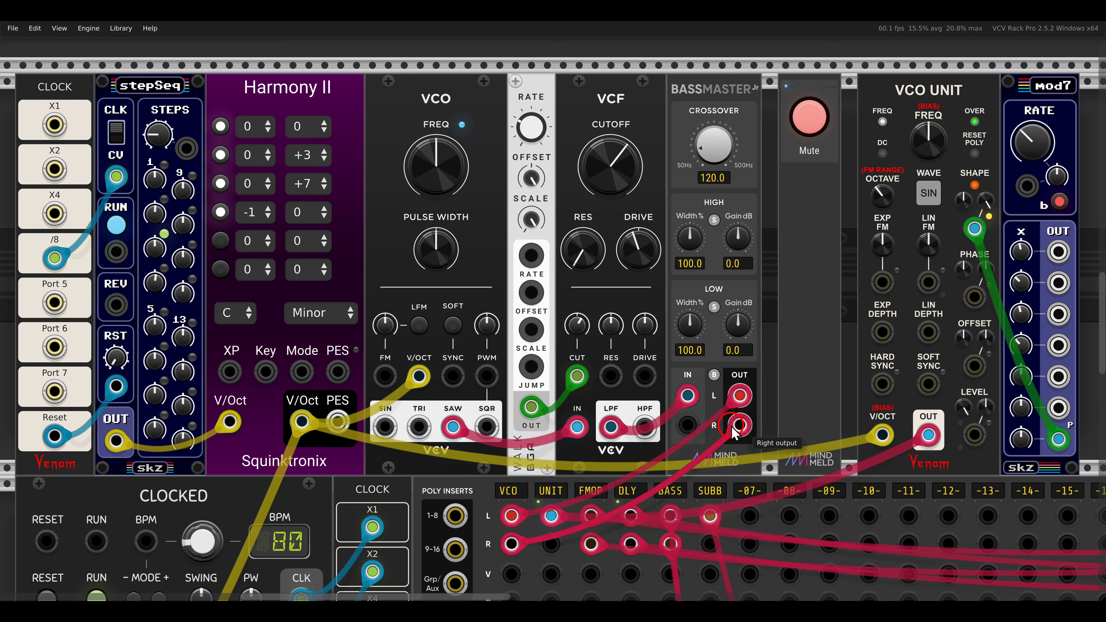
{"action": "left_click", "coordinate": [805, 367]}
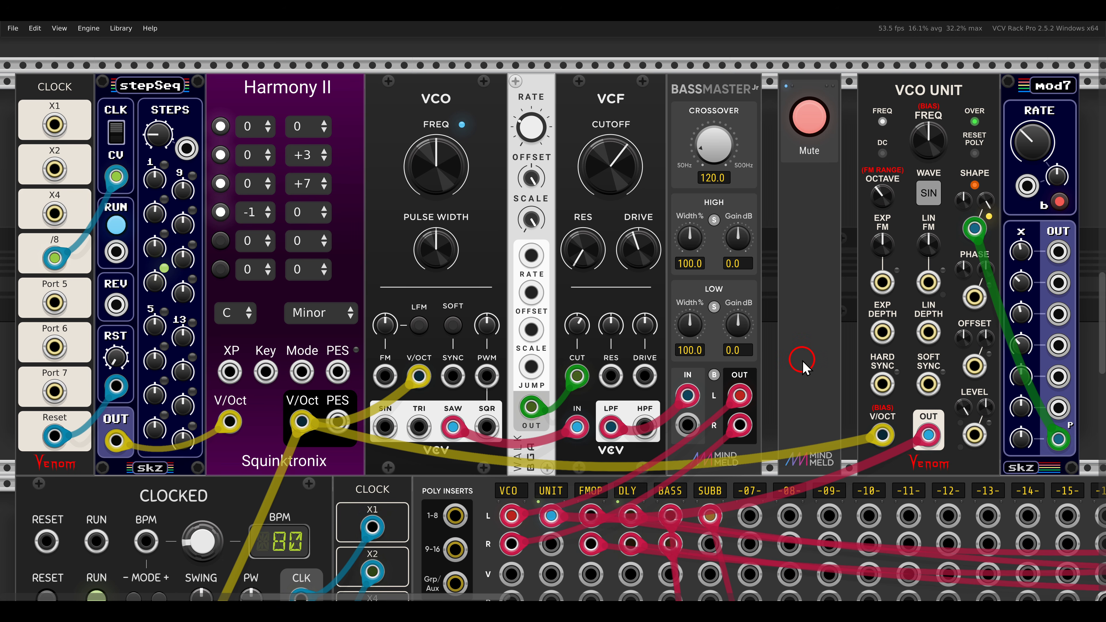
Set BassMaster Jr's poly input behavior to Sum to stereo (L only).
{"action": "right_click", "coordinate": [692, 103]}
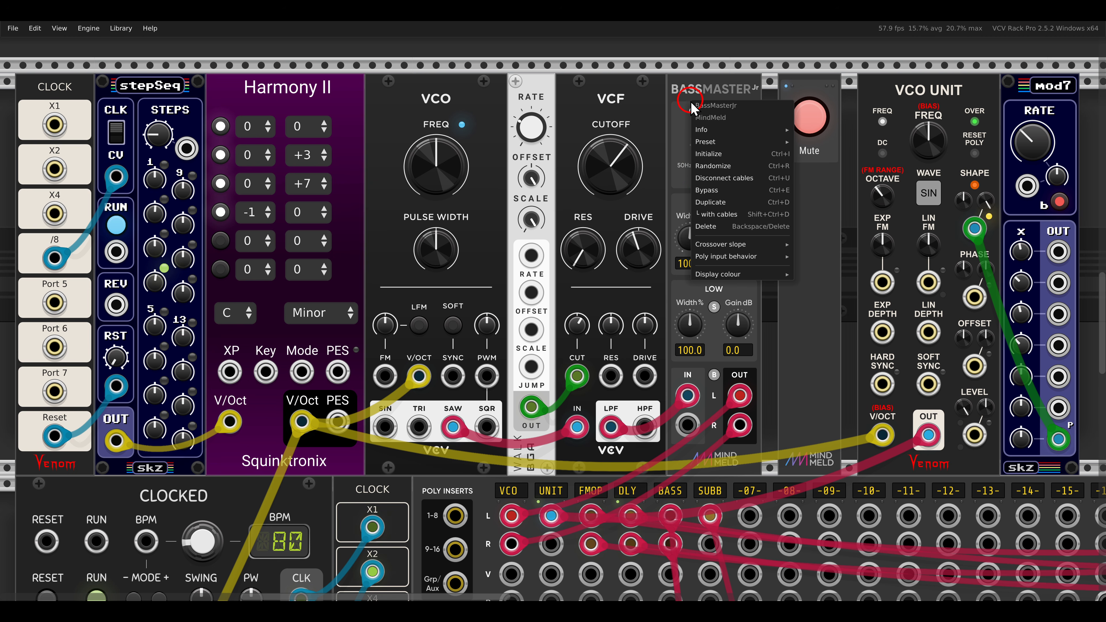
{"action": "mouse_move", "coordinate": [715, 257]}
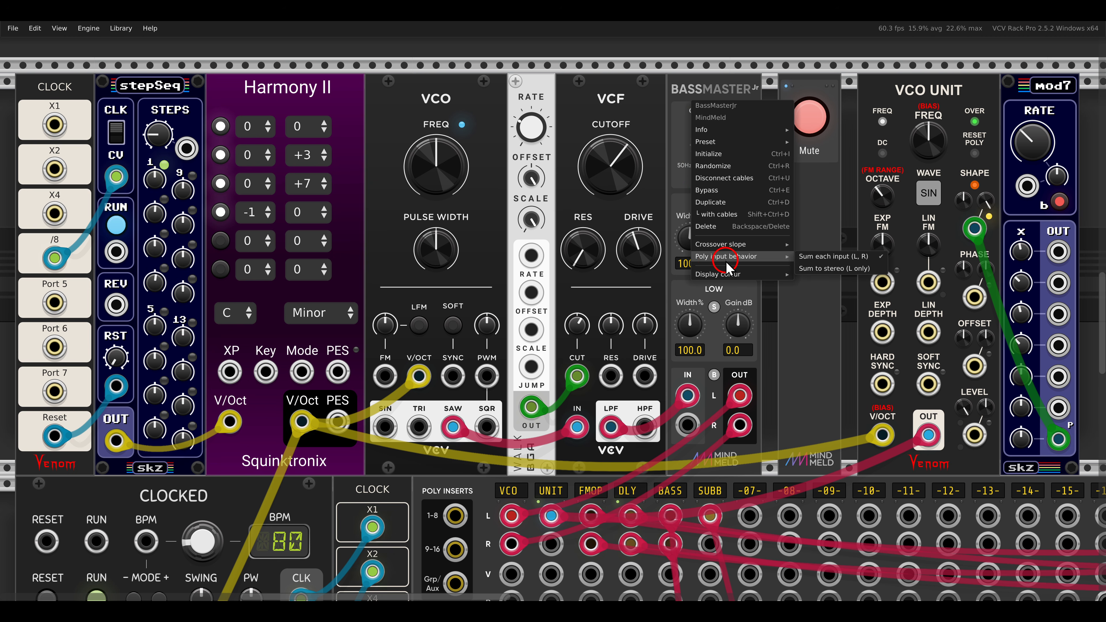
{"action": "left_click", "coordinate": [822, 272]}
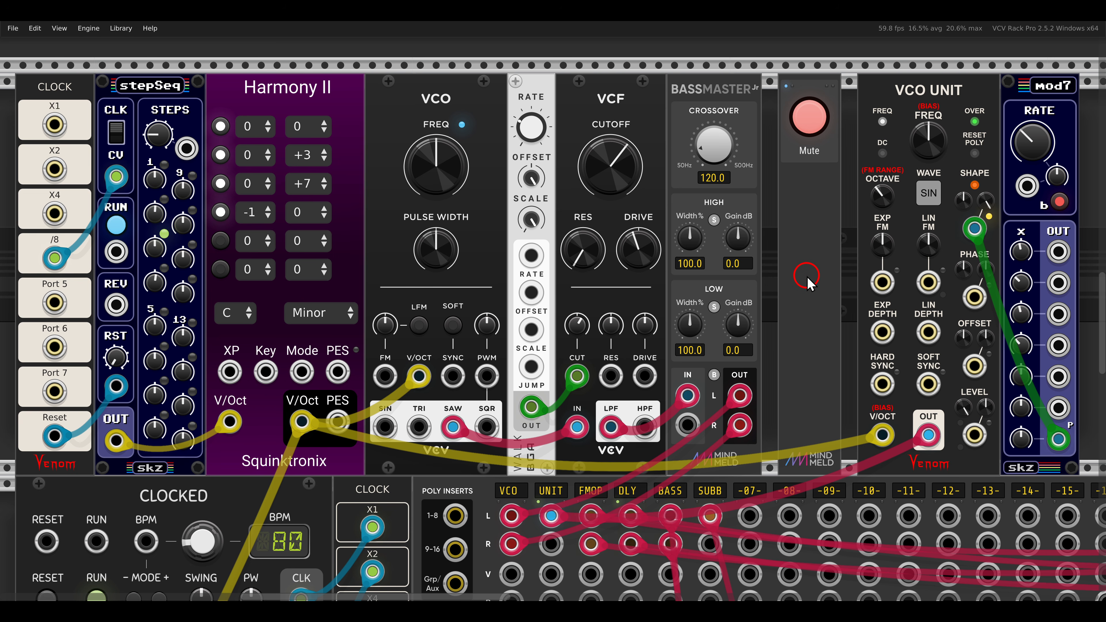
Try a high-band width of about 78.9% on BassMaster Jr and reset it to its default.
{"action": "mouse_move", "coordinate": [691, 238]}
{"action": "left_mouse_down"}
{"action": "mouse_move", "coordinate": [713, 346]}
{"action": "mouse_move", "coordinate": [679, 201]}
{"action": "mouse_move", "coordinate": [678, 134]}
{"action": "mouse_move", "coordinate": [696, 263]}
{"action": "mouse_move", "coordinate": [695, 225]}
{"action": "mouse_move", "coordinate": [691, 242]}
{"action": "left_mouse_up"}
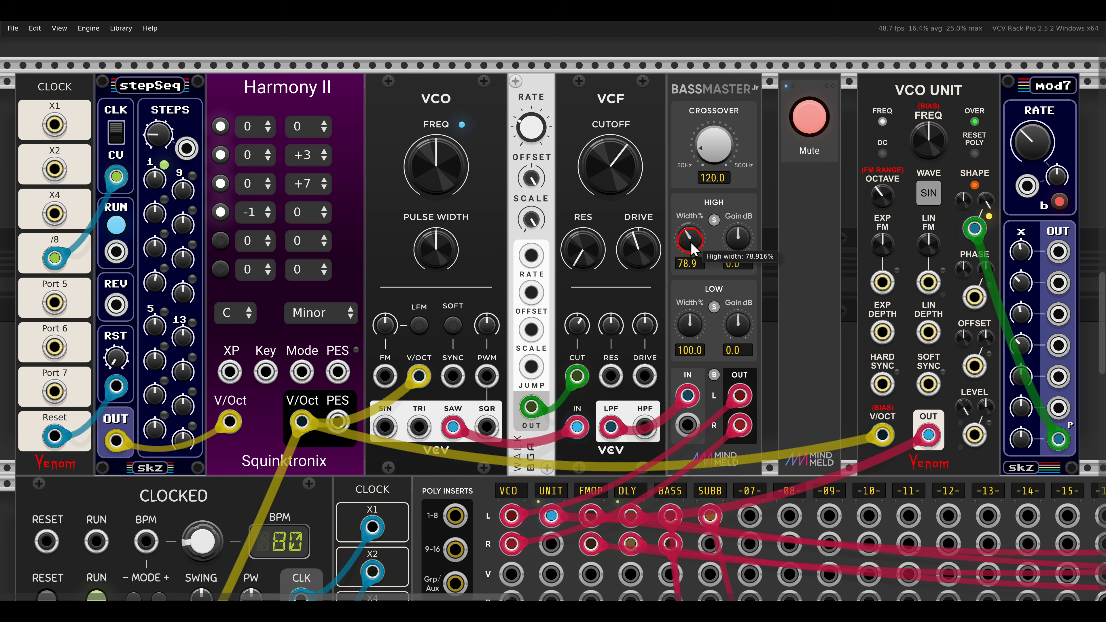
{"action": "double_click", "coordinate": [691, 243]}
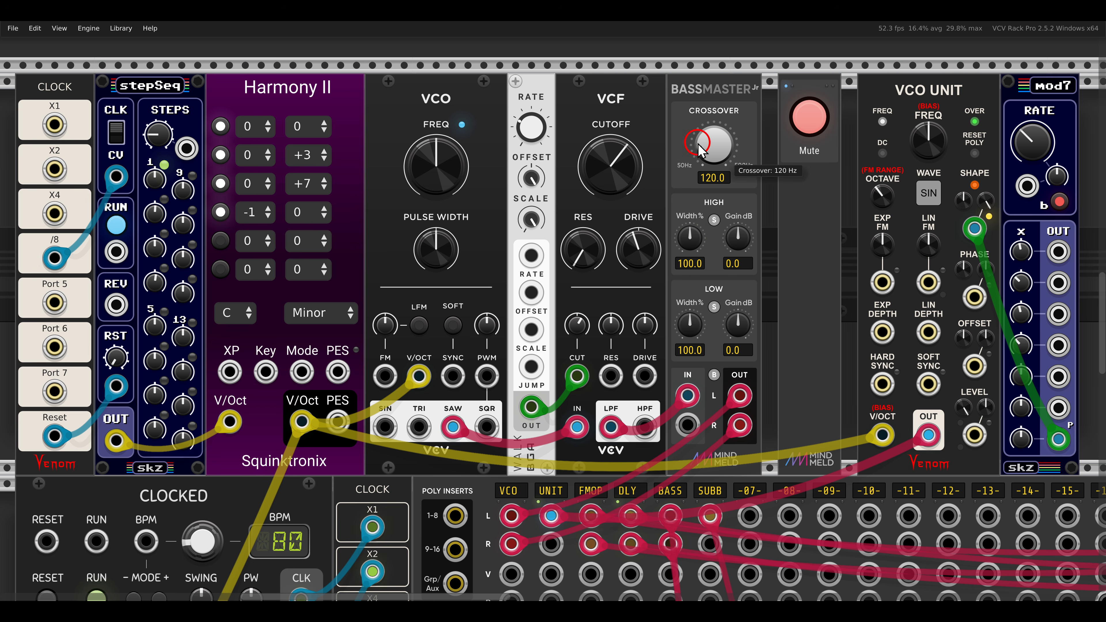
{"action": "left_click_drag", "start_coordinate": [666, 133], "coordinate": [754, 197]}
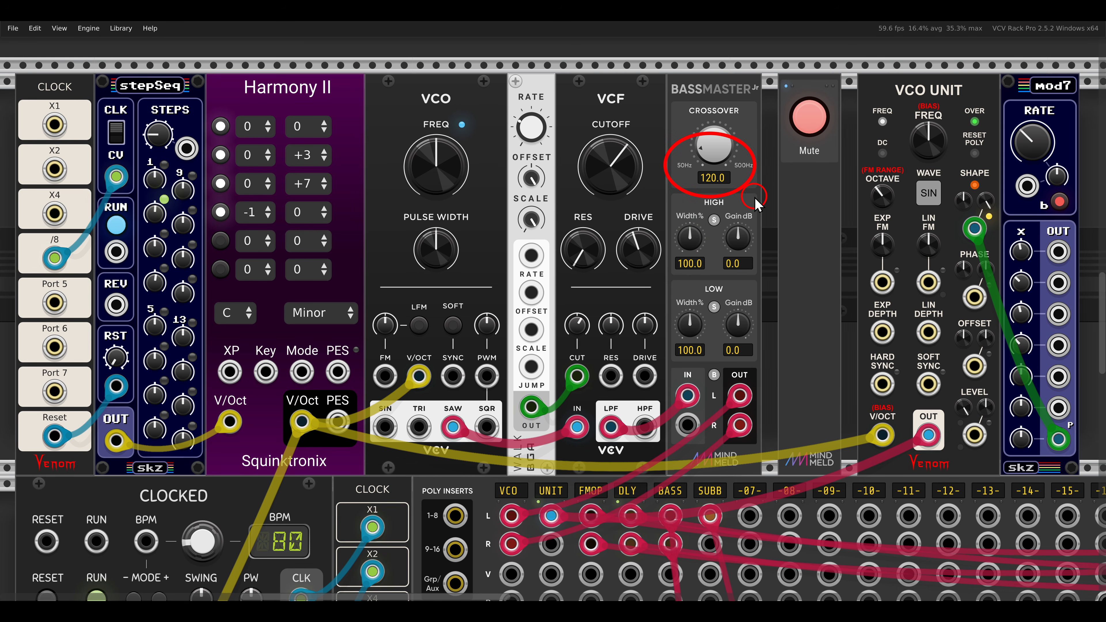
{"action": "key", "text": "Escape"}
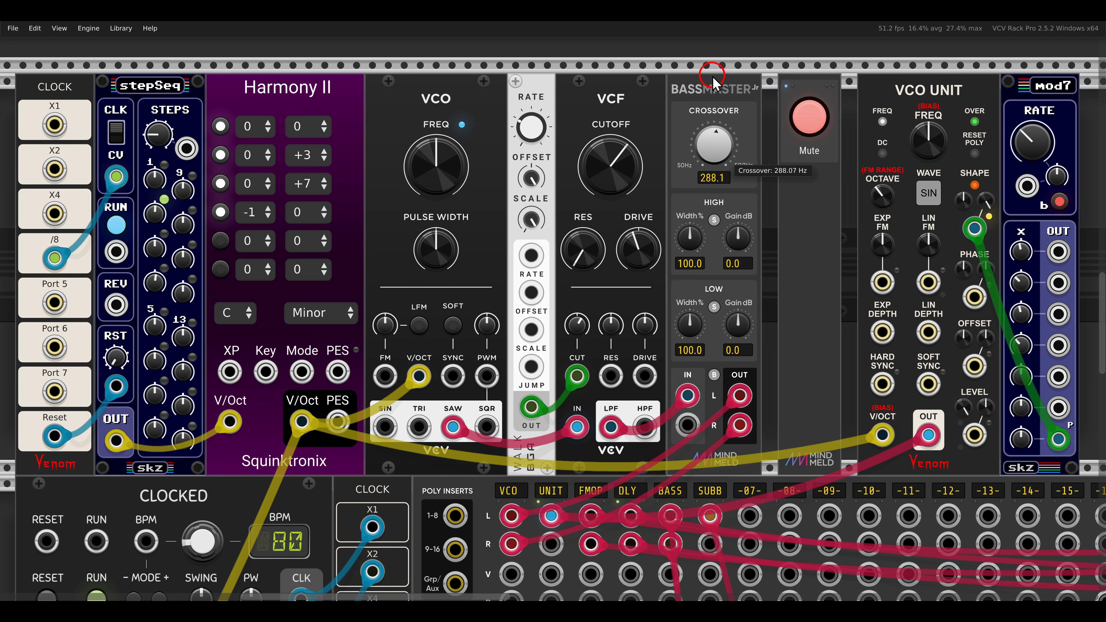
Set BassMaster Jr's crossover to about 244.7 Hz and briefly solo the high band.
{"action": "left_click_drag", "start_coordinate": [715, 153], "coordinate": [702, 98]}
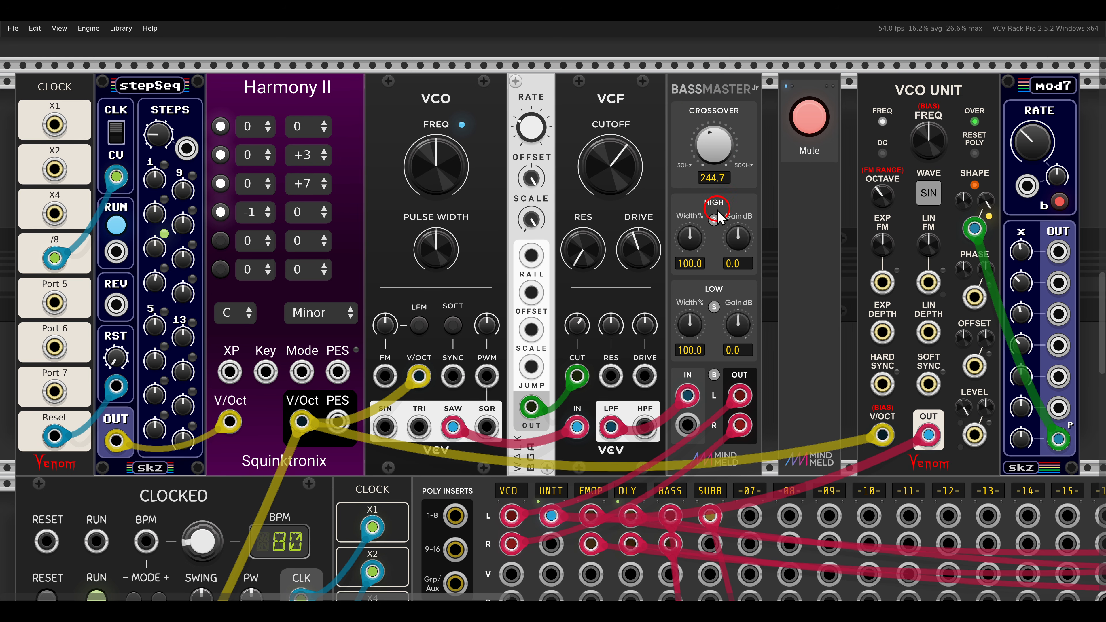
{"action": "left_click", "coordinate": [714, 220]}
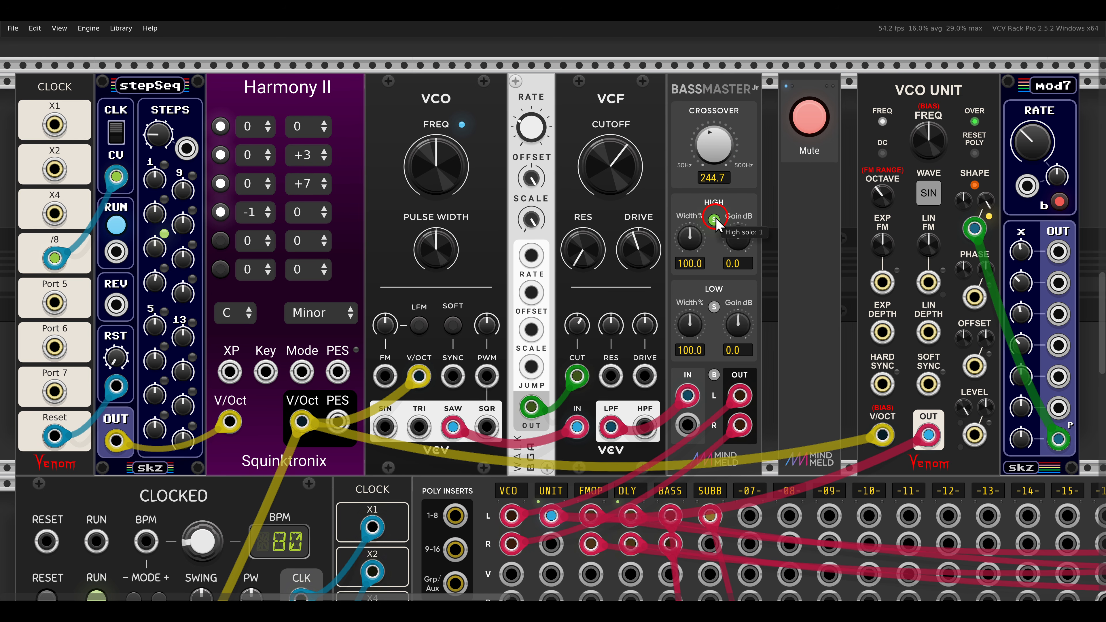
{"action": "left_click", "coordinate": [714, 220]}
Set BassMaster Jr's low-band width to 0% while soloing the low band, and switch the solo off.
{"action": "left_click", "coordinate": [714, 308]}
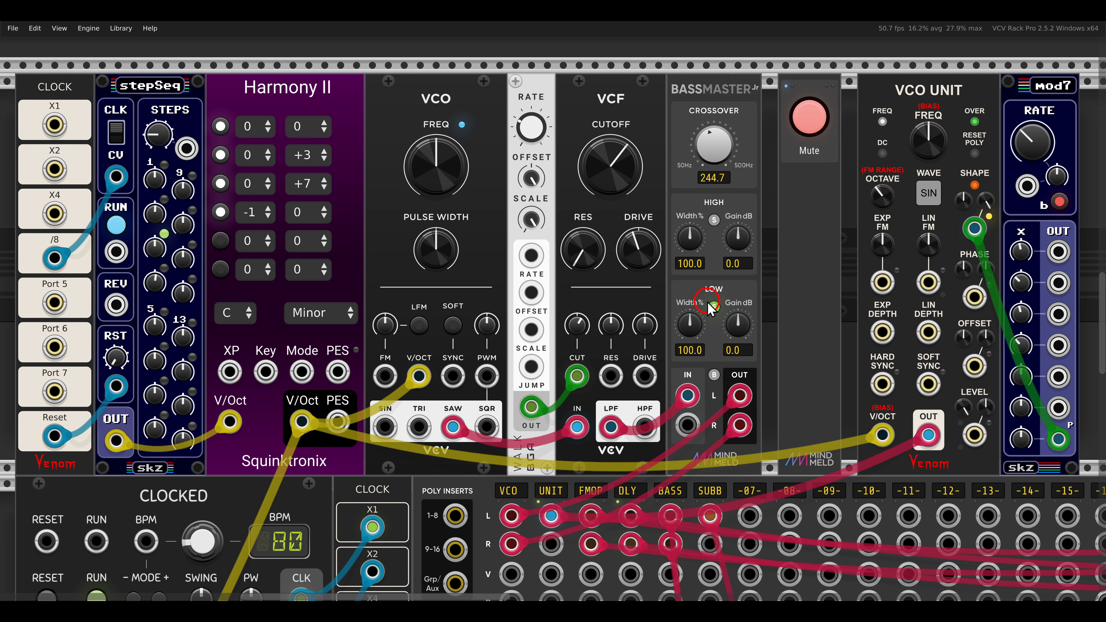
{"action": "left_click_drag", "start_coordinate": [696, 321], "coordinate": [721, 425]}
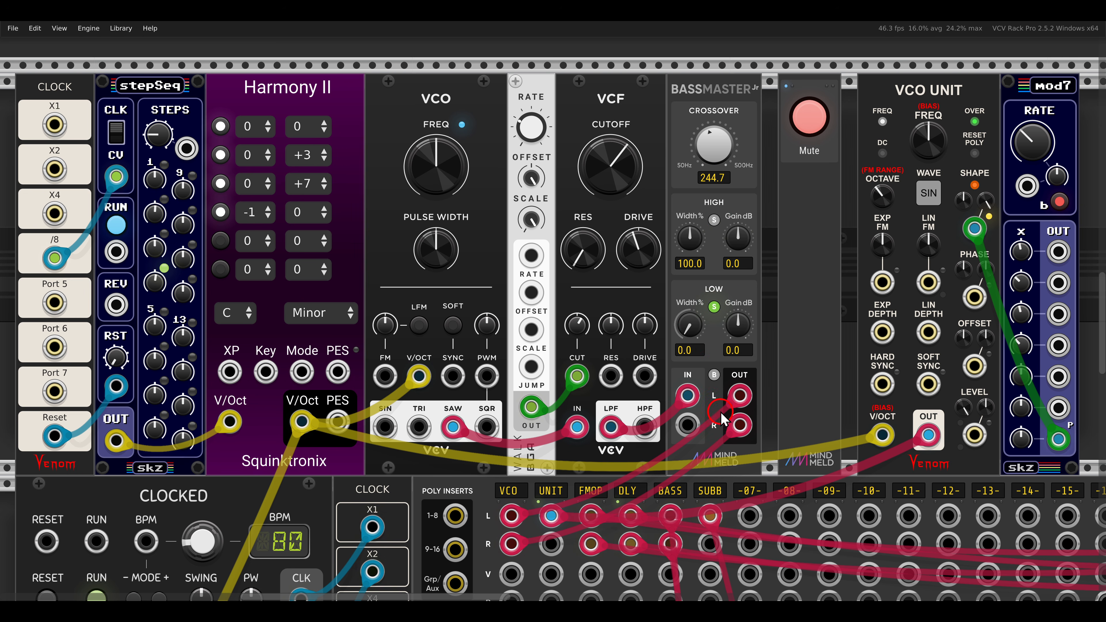
{"action": "left_click", "coordinate": [716, 310]}
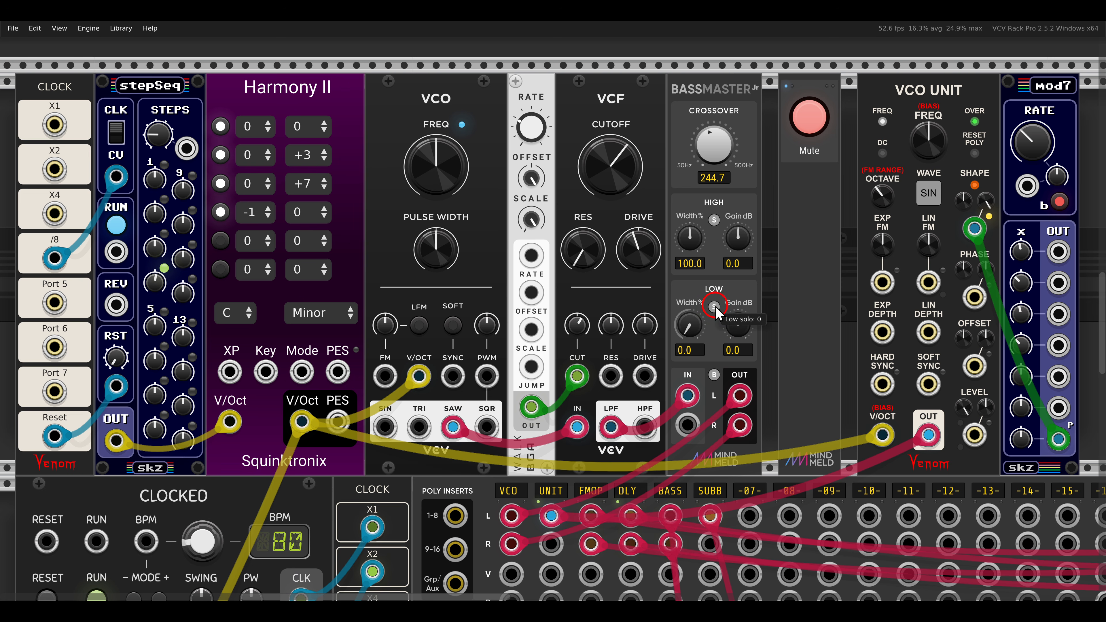
Try a high-band gain of about -3.7 dB on BassMaster Jr and reset it to its default.
{"action": "mouse_move", "coordinate": [740, 247]}
{"action": "left_mouse_down"}
{"action": "mouse_move", "coordinate": [735, 267]}
{"action": "mouse_move", "coordinate": [725, 222]}
{"action": "mouse_move", "coordinate": [734, 261]}
{"action": "mouse_move", "coordinate": [736, 242]}
{"action": "left_mouse_up"}
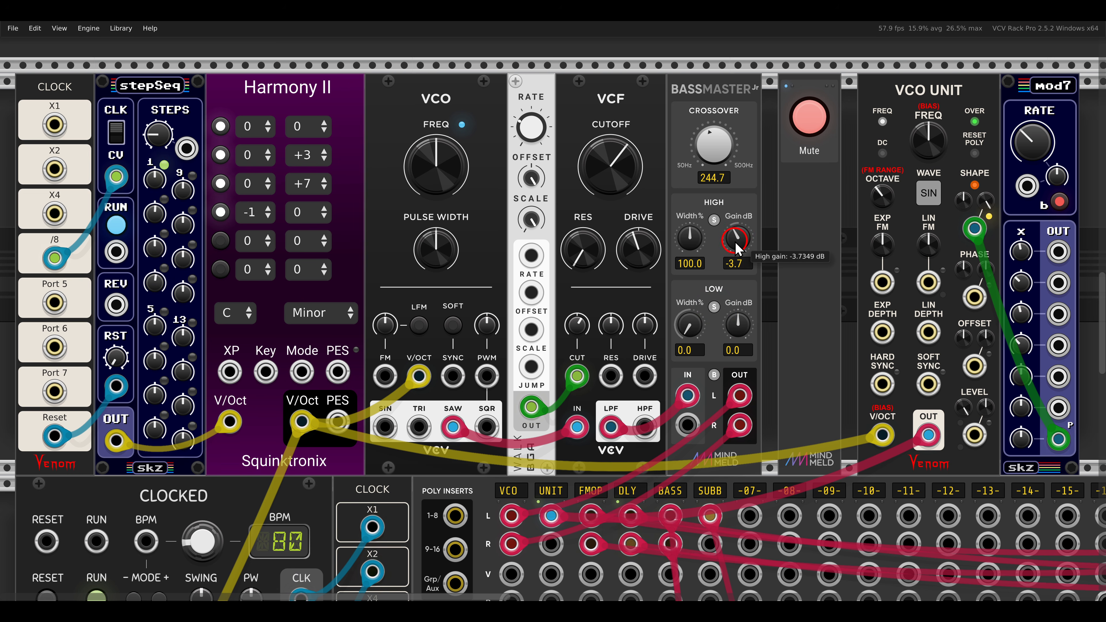
{"action": "double_click", "coordinate": [736, 242]}
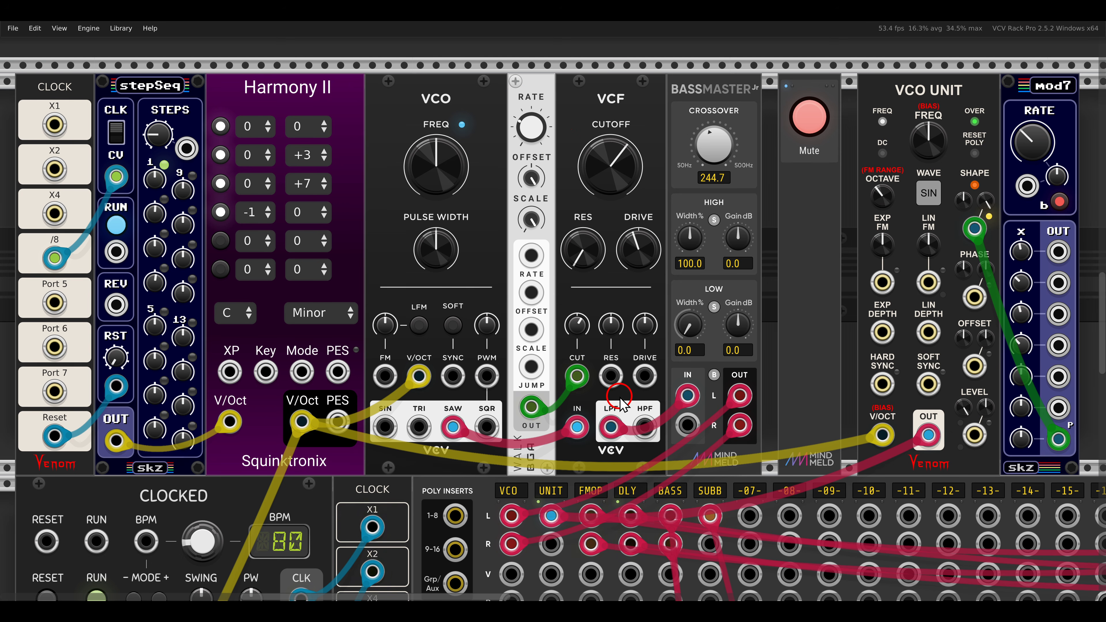
Patch Harmony II's V/Oct output to the Rate CV input of the Walk module that modulates the filter cutoff.
{"action": "mouse_move", "coordinate": [574, 372]}
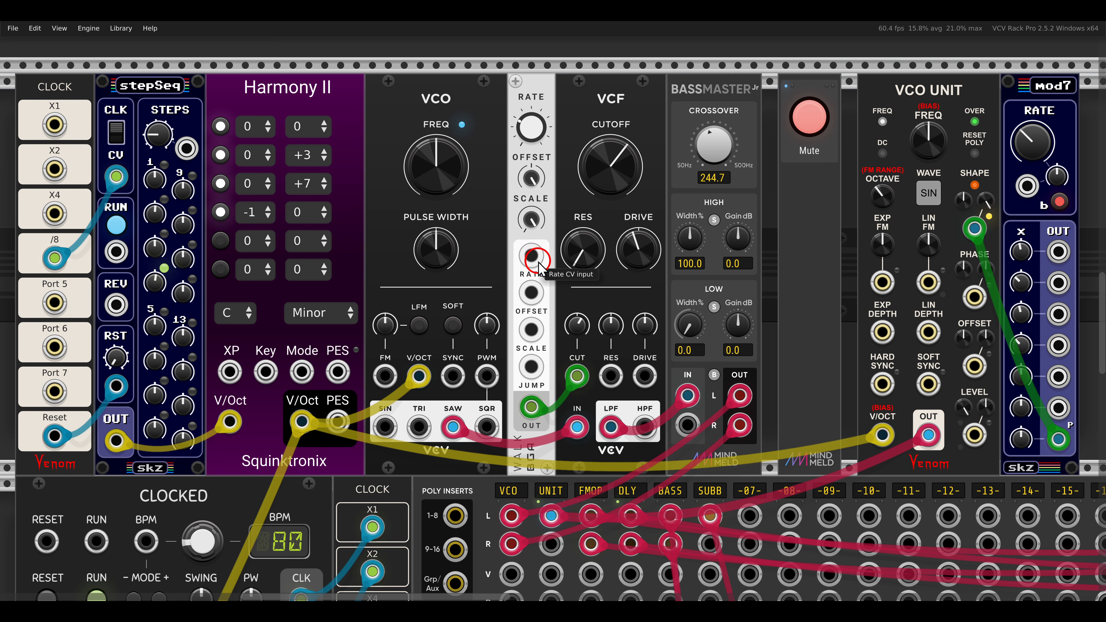
{"action": "left_click_drag", "start_coordinate": [535, 259], "coordinate": [302, 421]}
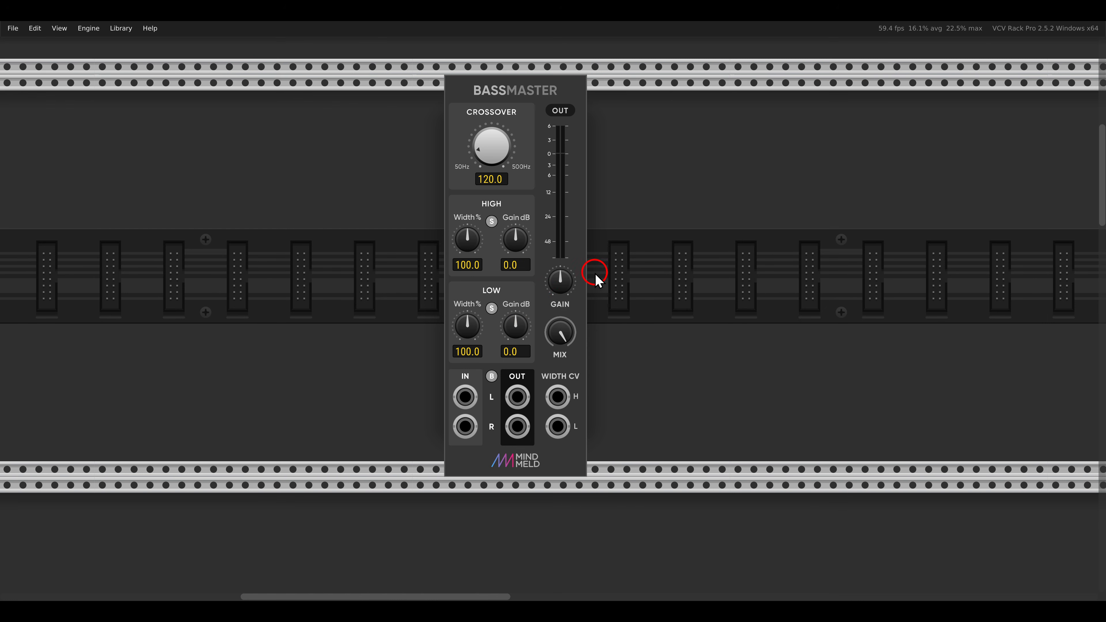
Examine the controls of the full-size BassMaster module placed apart from the patch, and return to the patch.
{"action": "left_click_drag", "start_coordinate": [596, 273], "coordinate": [615, 297]}
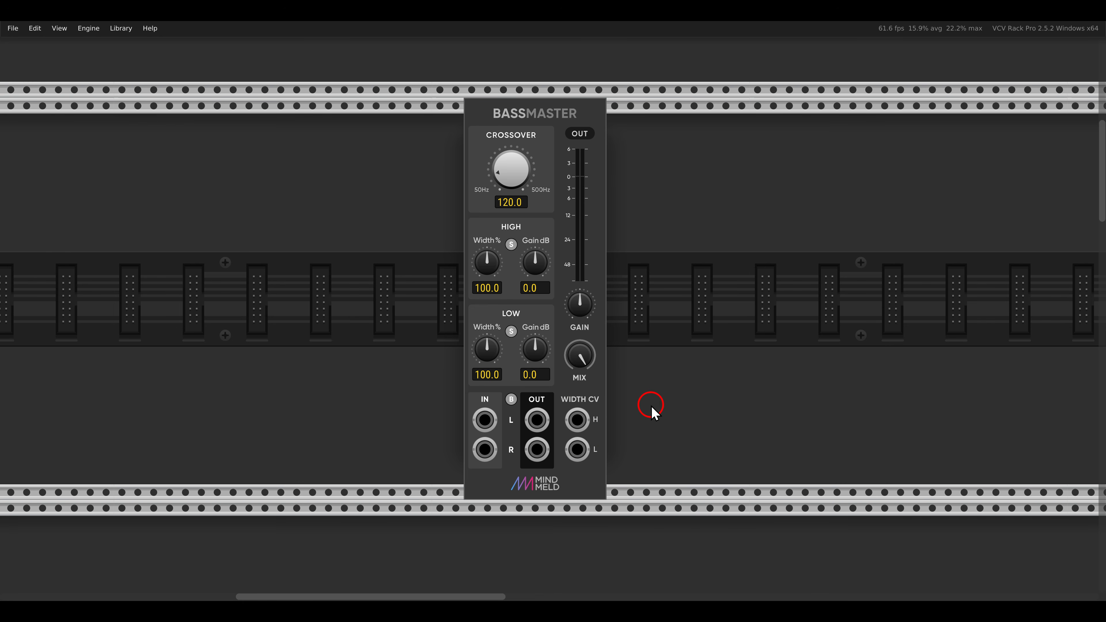
{"action": "scroll", "coordinate": [659, 412], "scroll_direction": "down", "scroll_amount": 10}
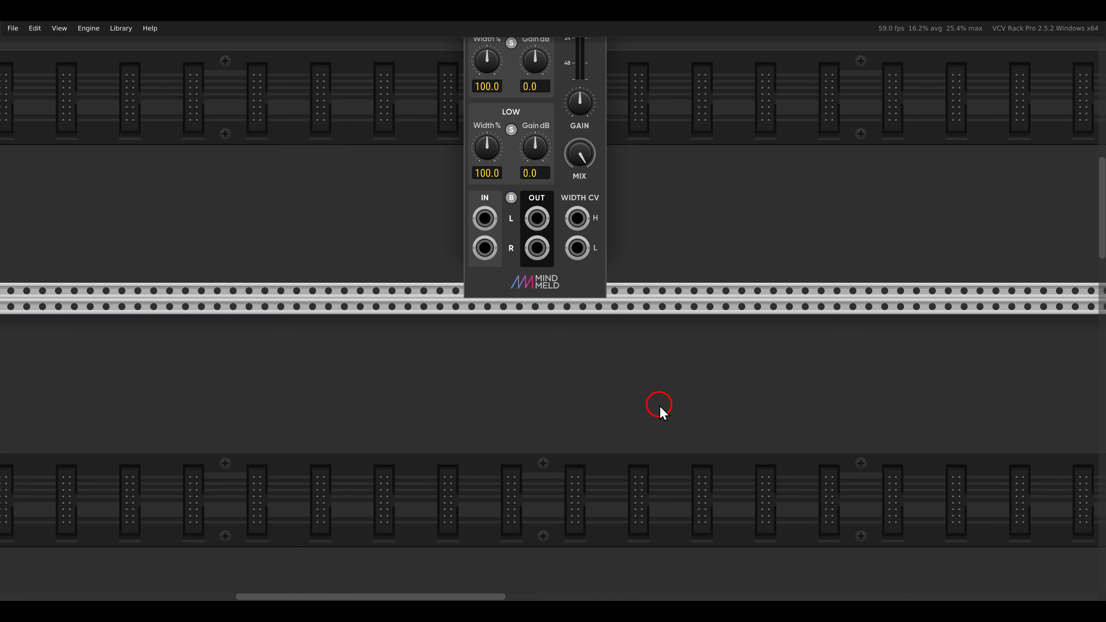
{"action": "scroll", "coordinate": [659, 406], "scroll_direction": "down", "scroll_amount": 2}
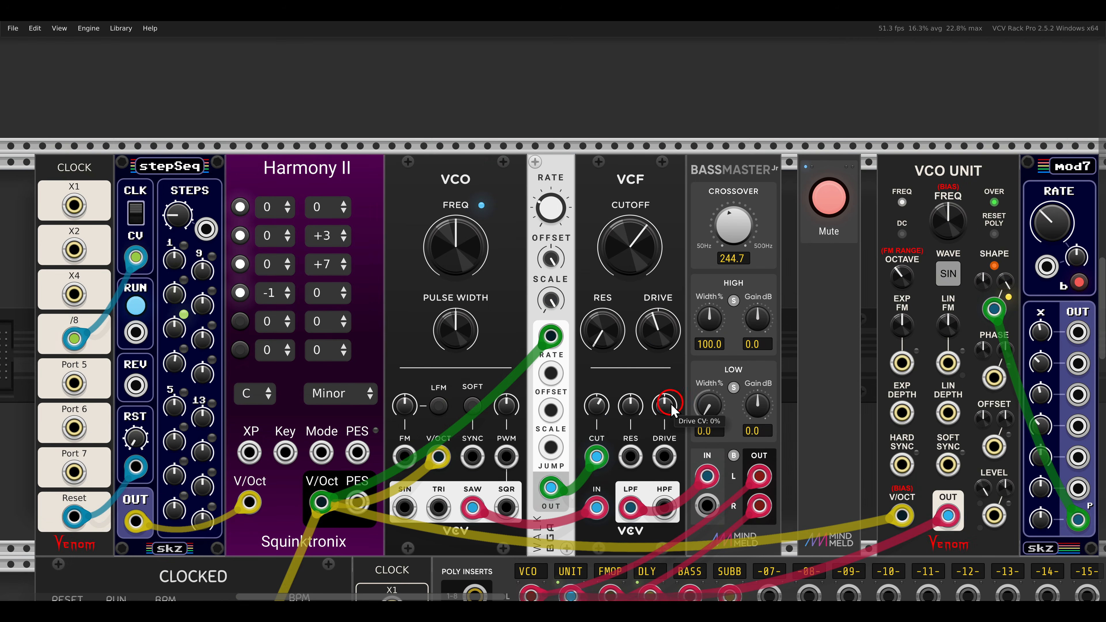
{"action": "scroll", "coordinate": [673, 412], "scroll_direction": "down", "scroll_amount": 1}
{"action": "left_click_drag", "start_coordinate": [709, 405], "coordinate": [683, 360]}
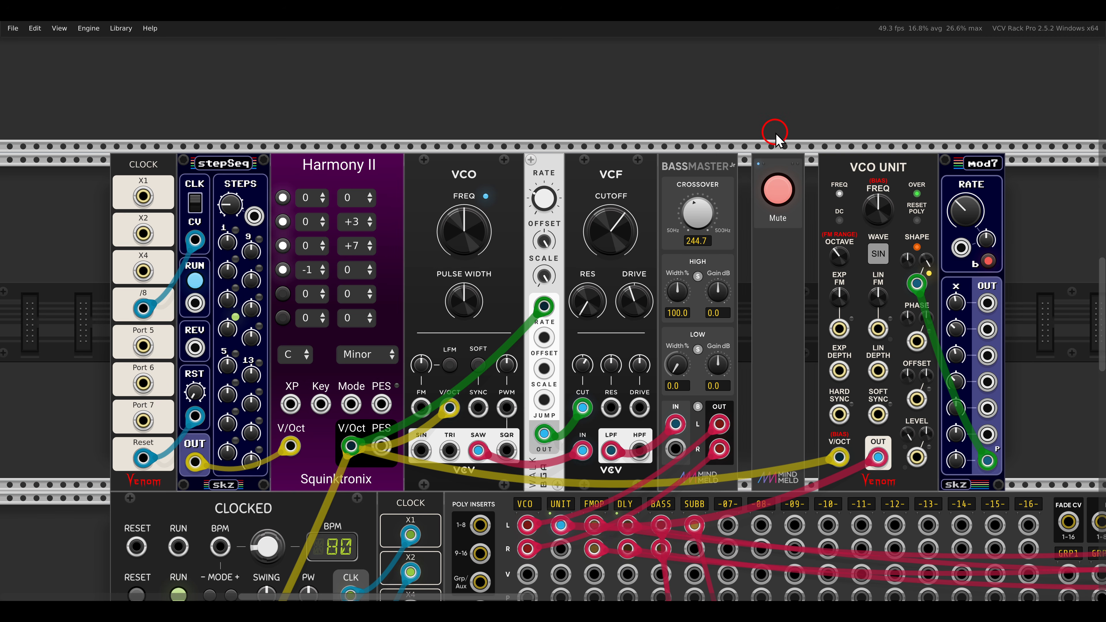
Switch off the Mute button beside the VCO UNIT module.
{"action": "left_click_drag", "start_coordinate": [773, 135], "coordinate": [632, 85]}
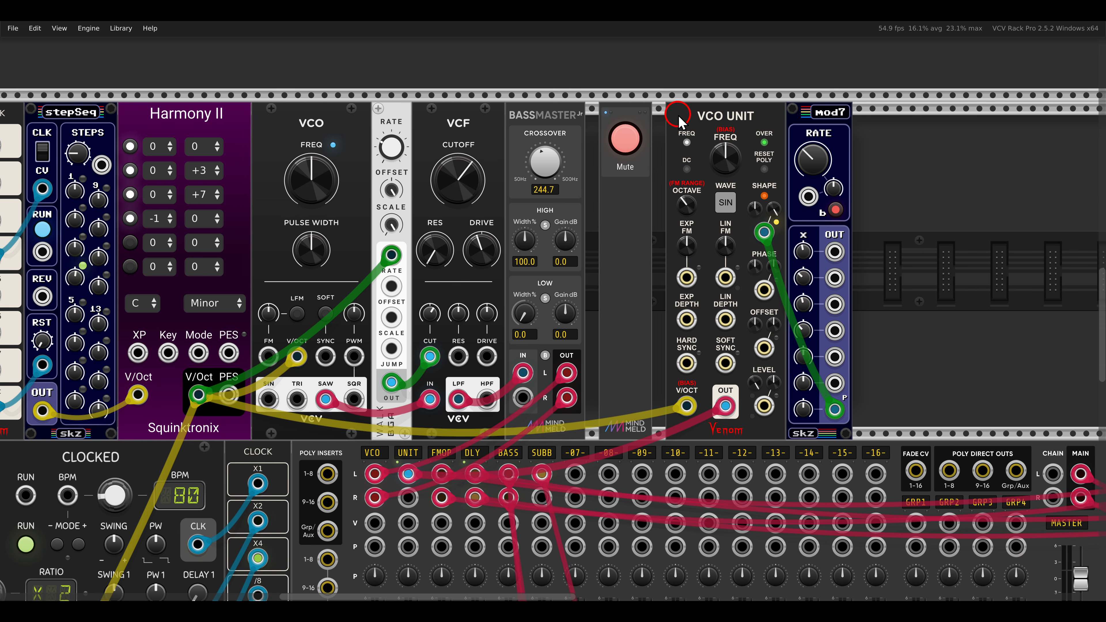
{"action": "left_click", "coordinate": [631, 142]}
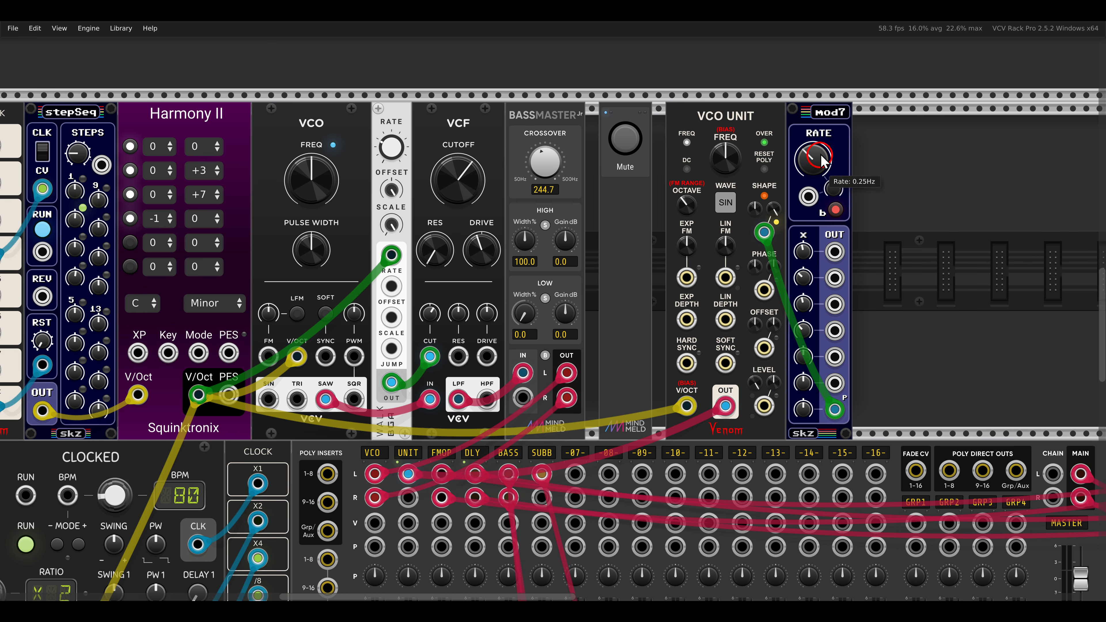
Check the mod7 module's Polyphony on 7th out options, leaving the setting as it is.
{"action": "left_click_drag", "start_coordinate": [799, 97], "coordinate": [879, 137]}
{"action": "right_click", "coordinate": [819, 118]}
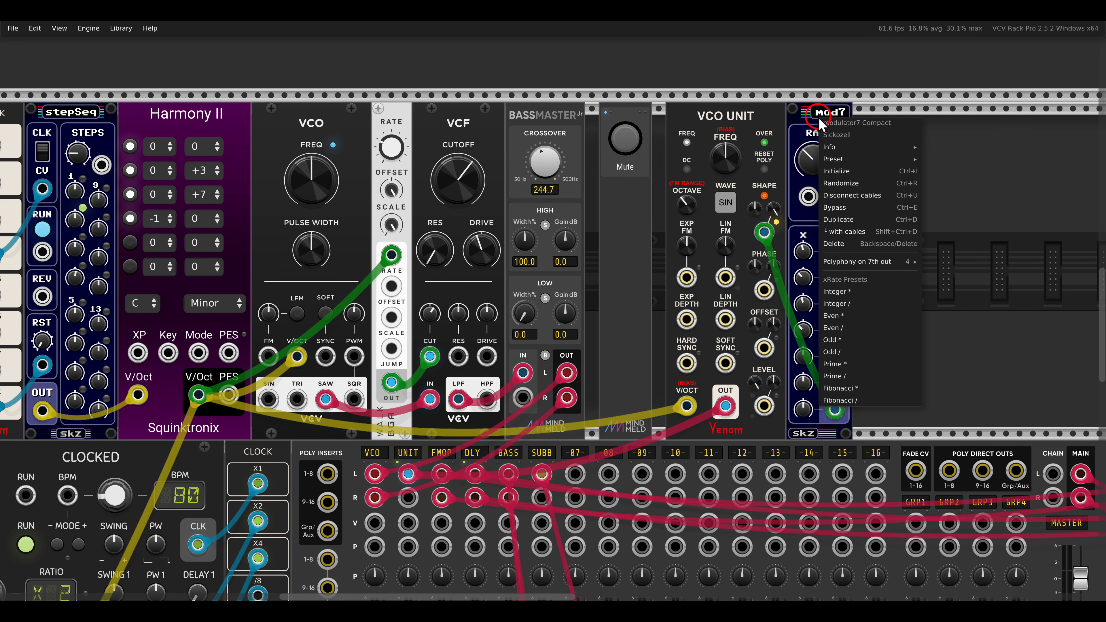
{"action": "mouse_move", "coordinate": [856, 263]}
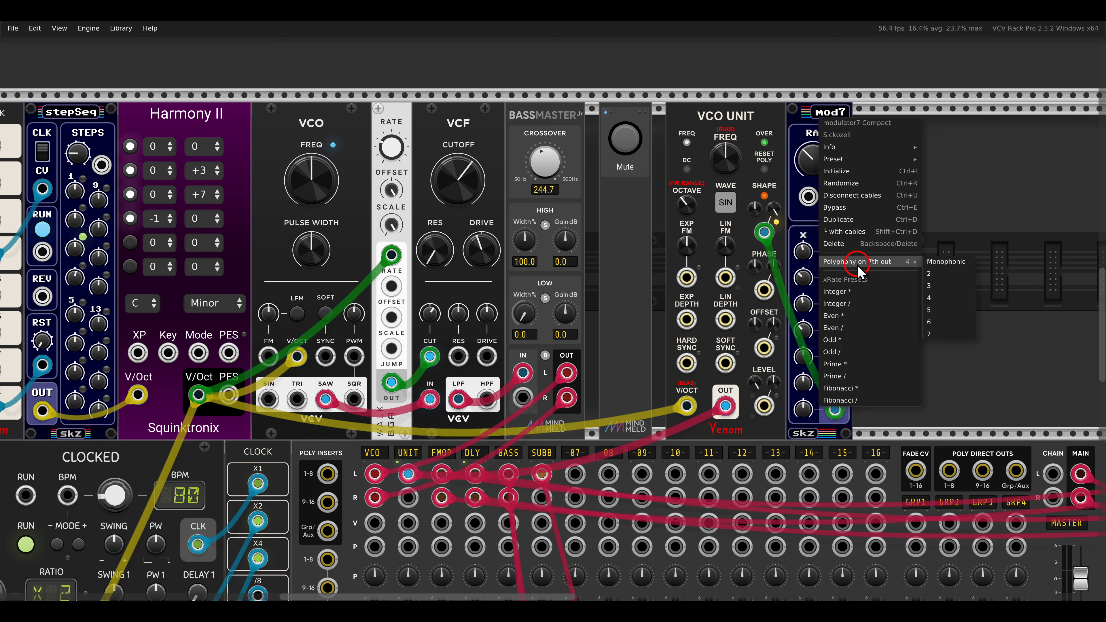
{"action": "left_click", "coordinate": [954, 233]}
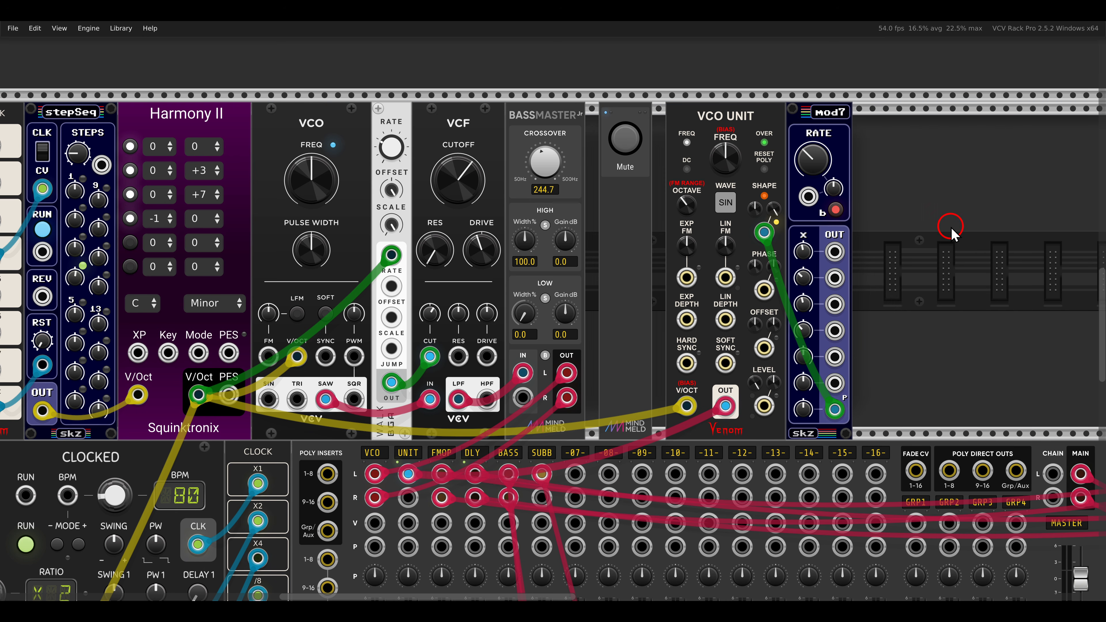
{"action": "left_click", "coordinate": [835, 408]}
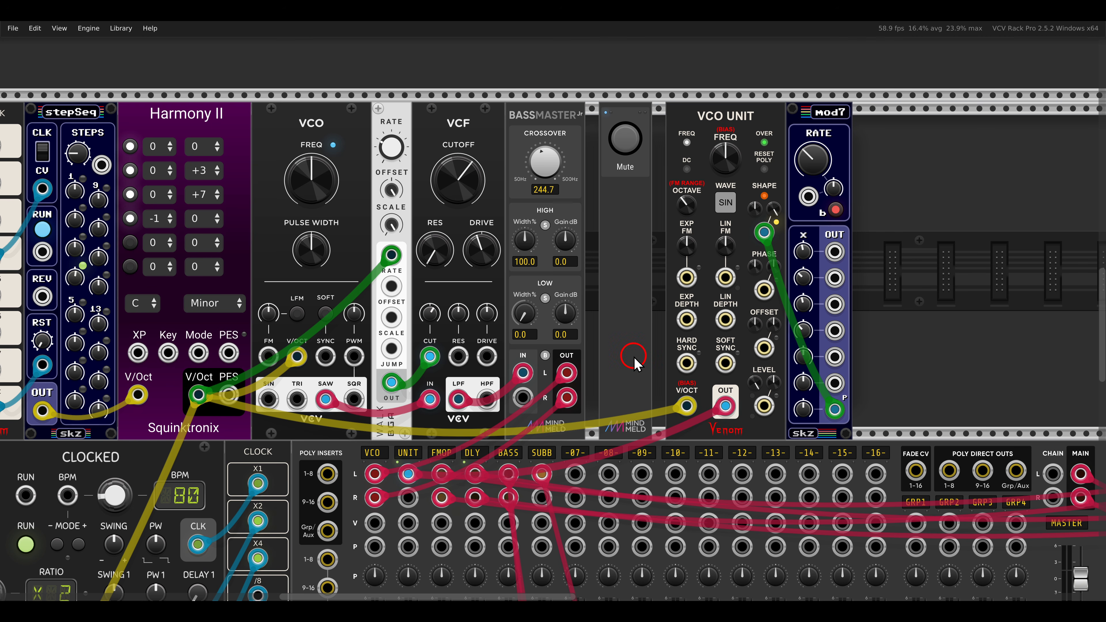
Set the mixer's UNIT track poly input behavior to Sum to stereo (L only).
{"action": "left_click_drag", "start_coordinate": [634, 362], "coordinate": [719, 248]}
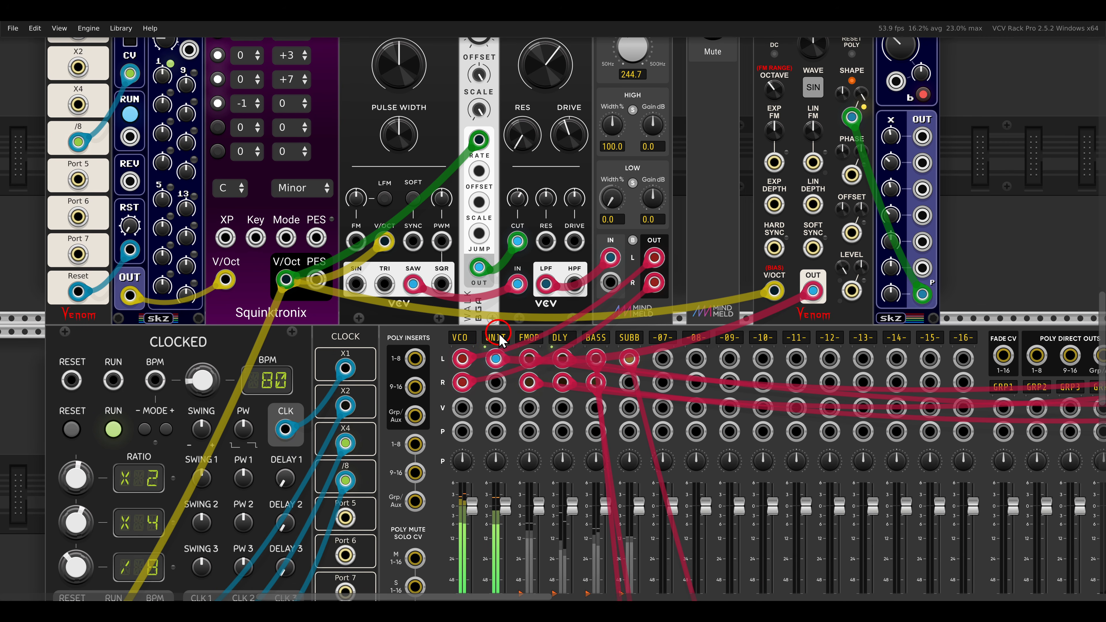
{"action": "right_click", "coordinate": [494, 344]}
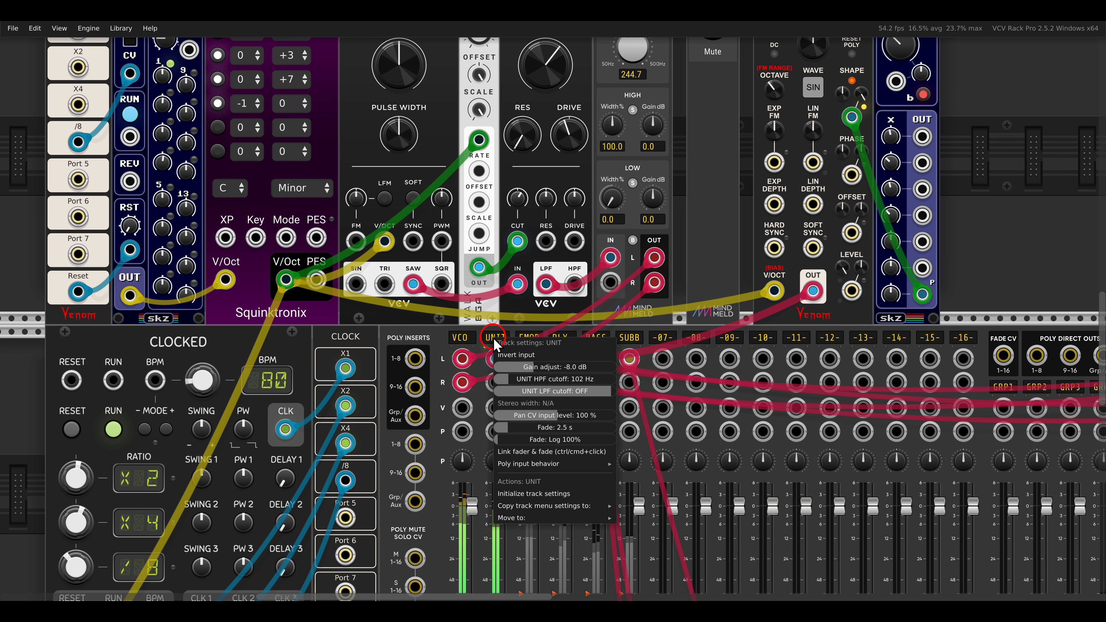
{"action": "mouse_move", "coordinate": [561, 464]}
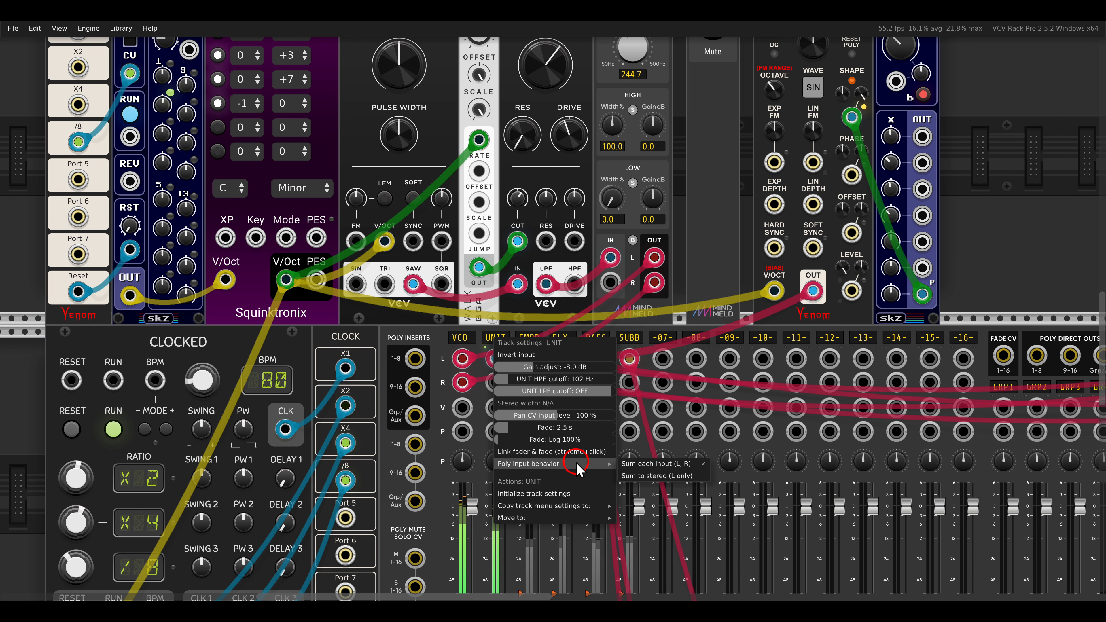
{"action": "left_click", "coordinate": [654, 476]}
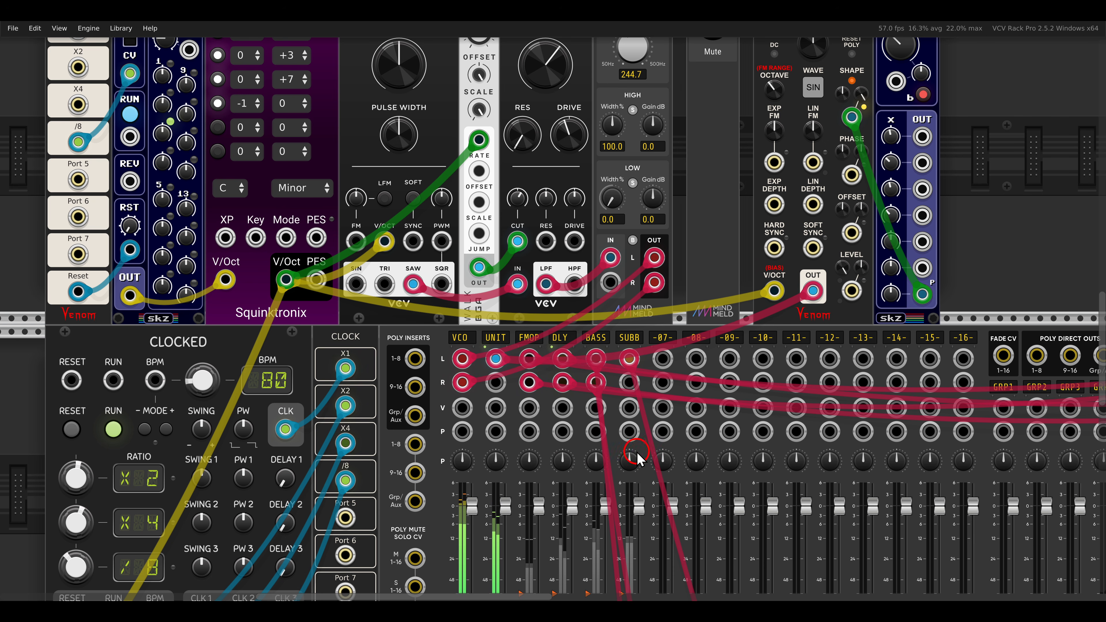
Increase the UNIT track's stereo width to 135 %.
{"action": "right_click", "coordinate": [496, 339]}
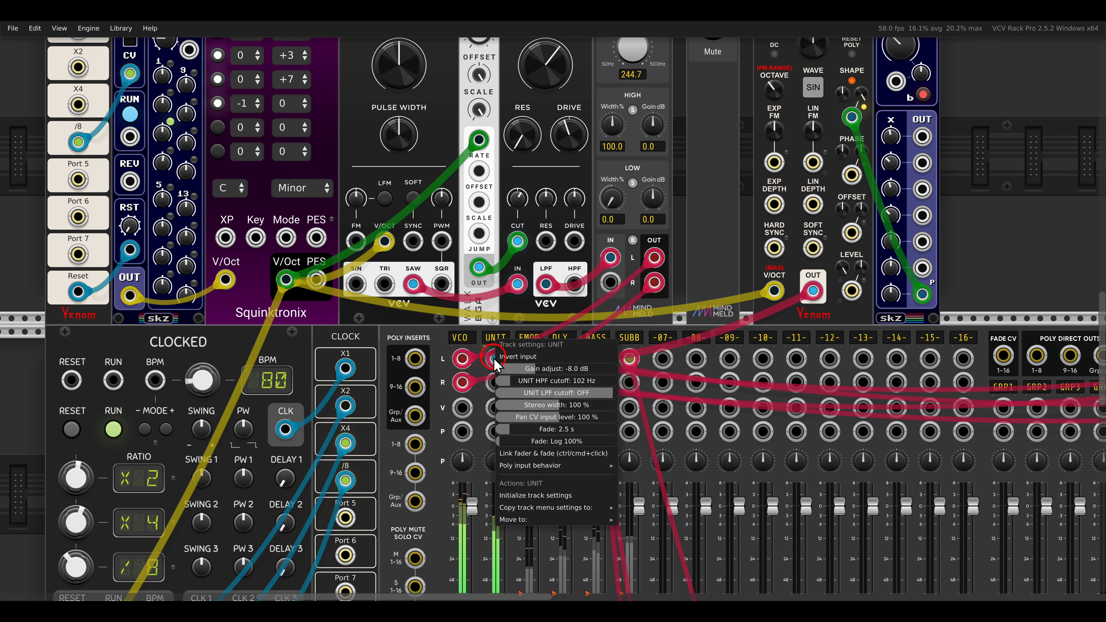
{"action": "left_click_drag", "start_coordinate": [547, 407], "coordinate": [660, 414]}
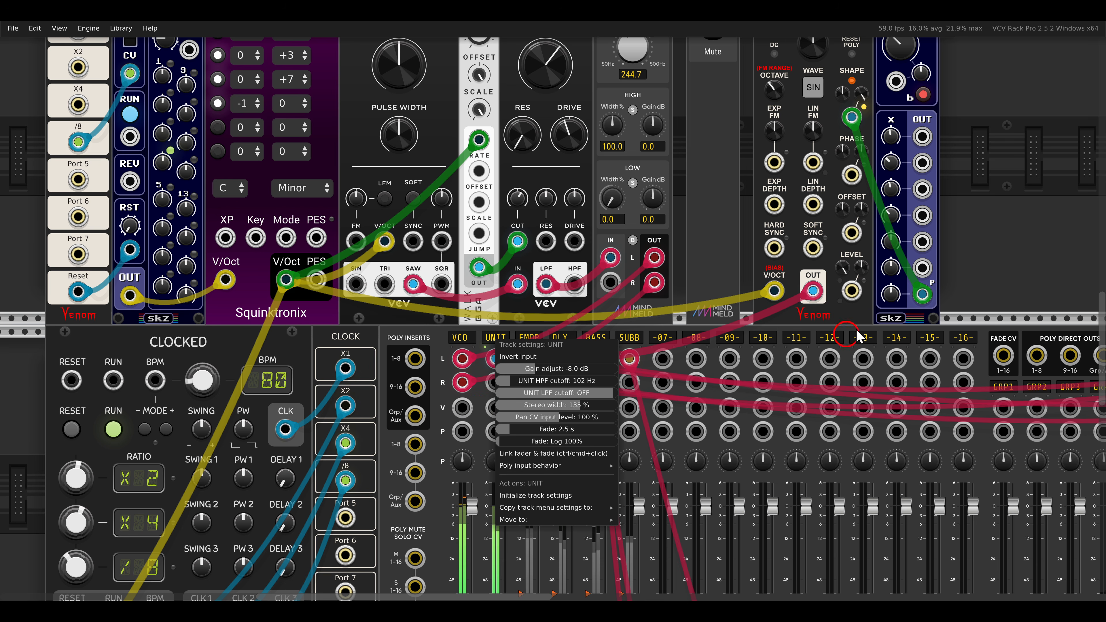
{"action": "left_click", "coordinate": [973, 272]}
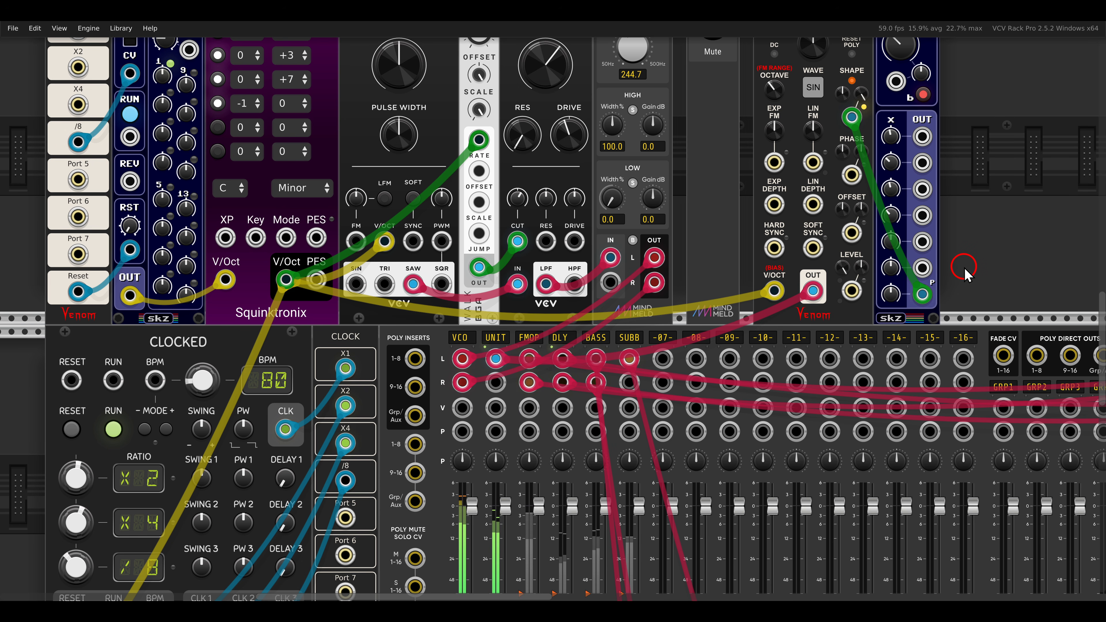
Unmute and solo the FM-OP voice.
{"action": "left_click_drag", "start_coordinate": [1007, 217], "coordinate": [634, 312]}
{"action": "left_click_drag", "start_coordinate": [933, 225], "coordinate": [685, 228]}
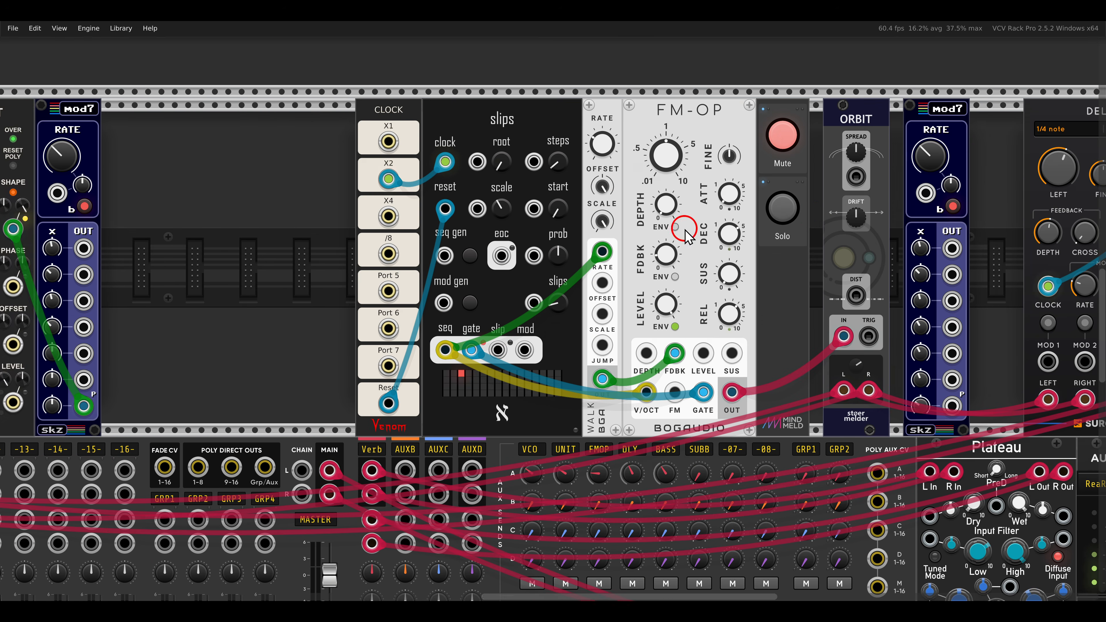
{"action": "left_click_drag", "start_coordinate": [813, 218], "coordinate": [706, 215]}
{"action": "left_click_drag", "start_coordinate": [739, 116], "coordinate": [773, 138]}
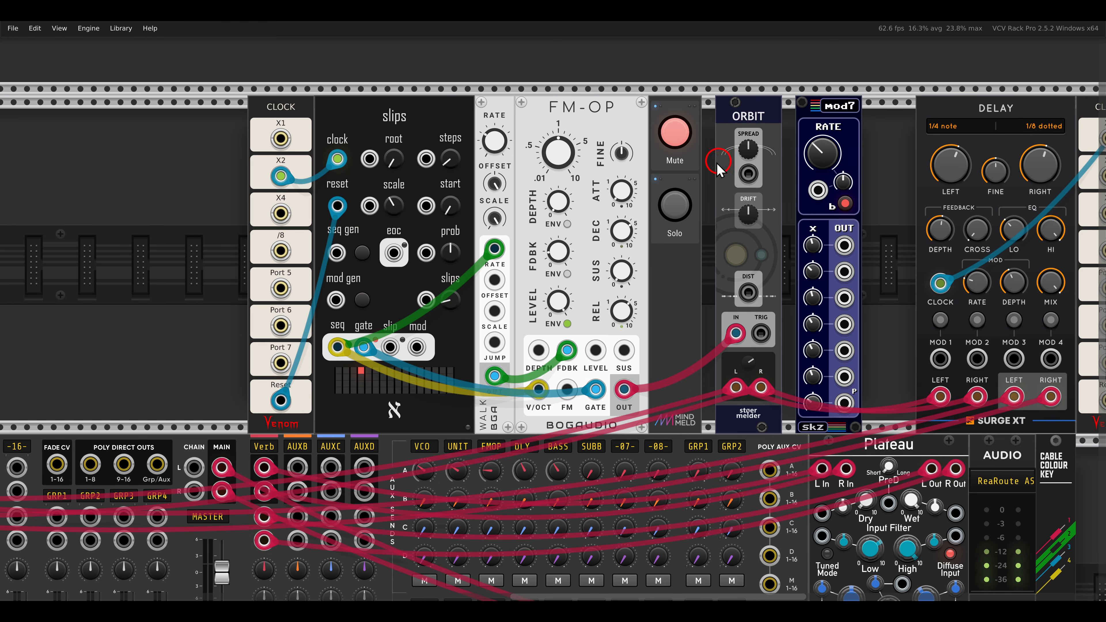
{"action": "left_click", "coordinate": [679, 132]}
{"action": "left_click", "coordinate": [678, 205]}
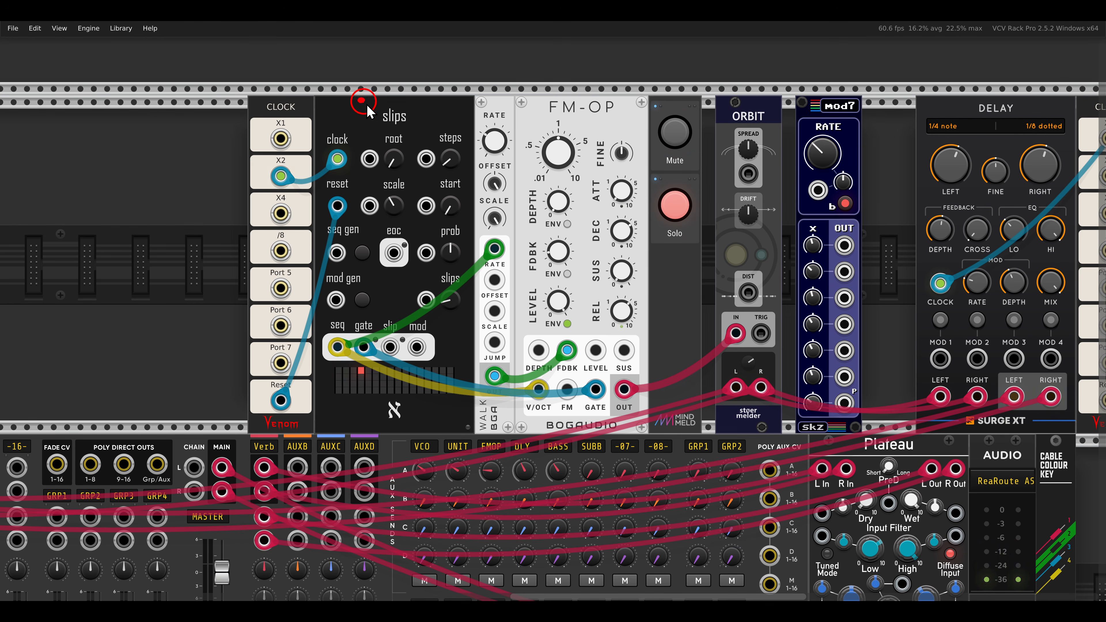
Check the slips sequencer's channels options without changing them, and review the Rate knob and Rate CV input of the adjacent Walk module.
{"action": "left_click_drag", "start_coordinate": [366, 104], "coordinate": [413, 133]}
{"action": "left_click_drag", "start_coordinate": [526, 92], "coordinate": [628, 128]}
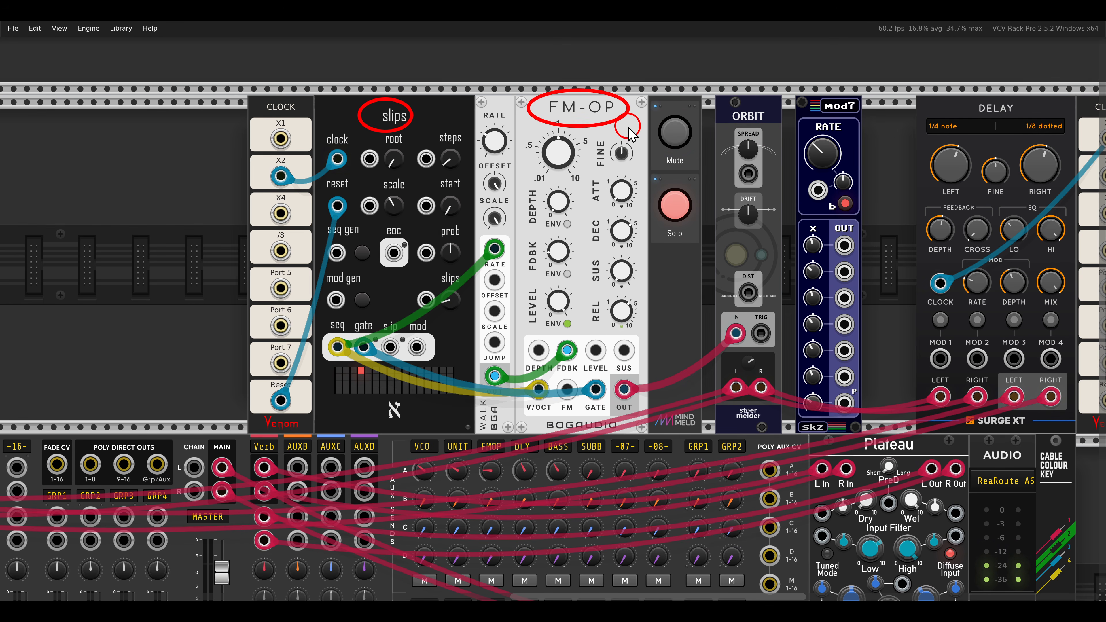
{"action": "right_click", "coordinate": [392, 123]}
{"action": "mouse_move", "coordinate": [400, 295]}
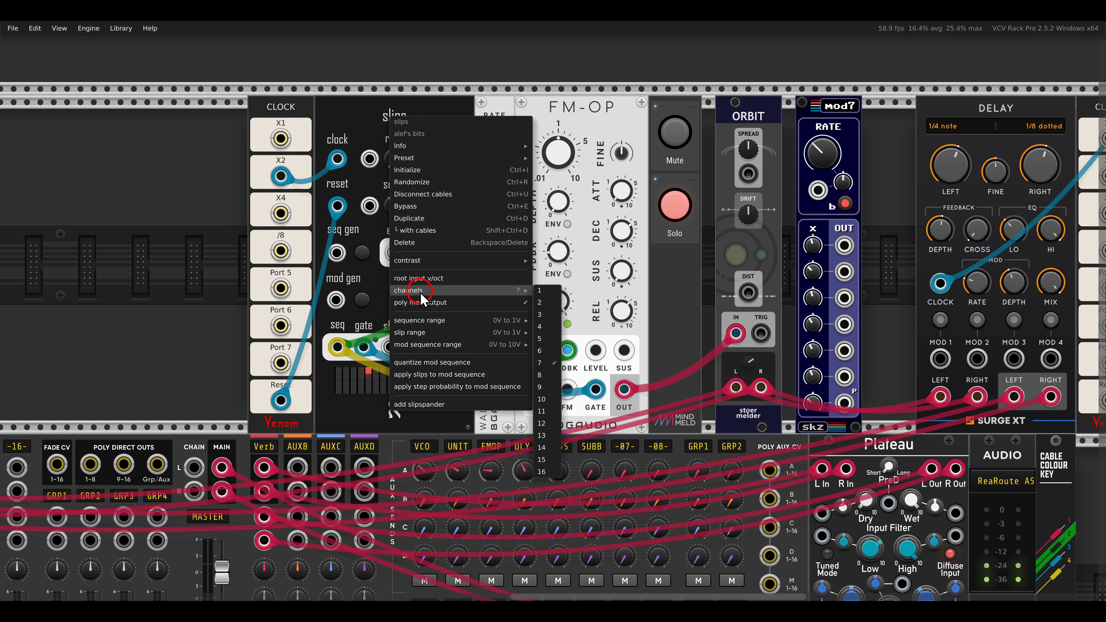
{"action": "left_click", "coordinate": [360, 135]}
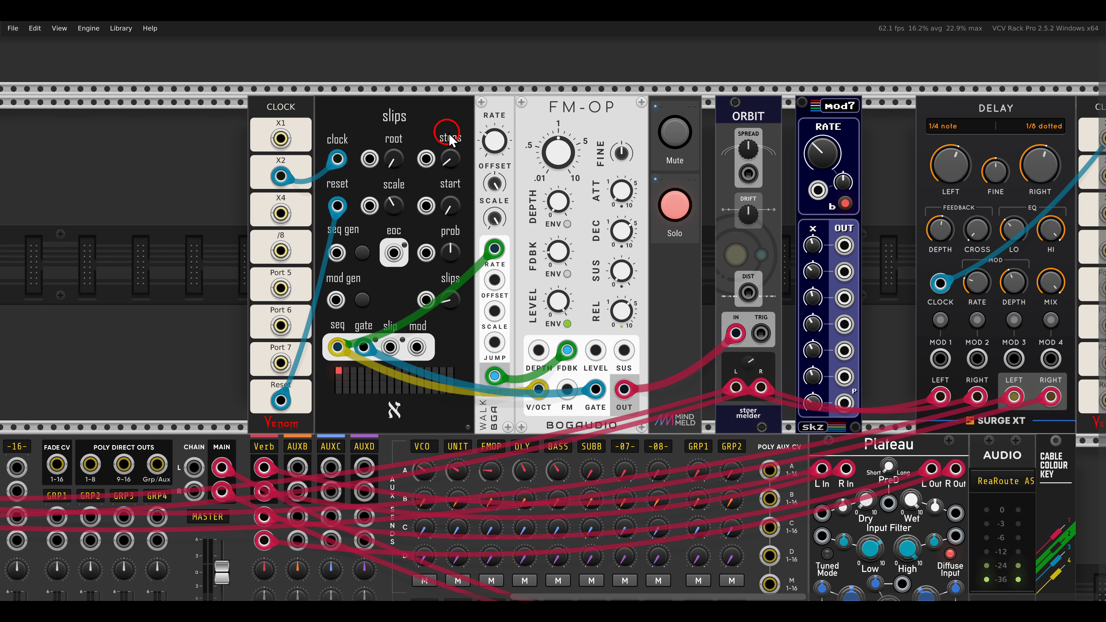
{"action": "left_click_drag", "start_coordinate": [460, 98], "coordinate": [518, 169]}
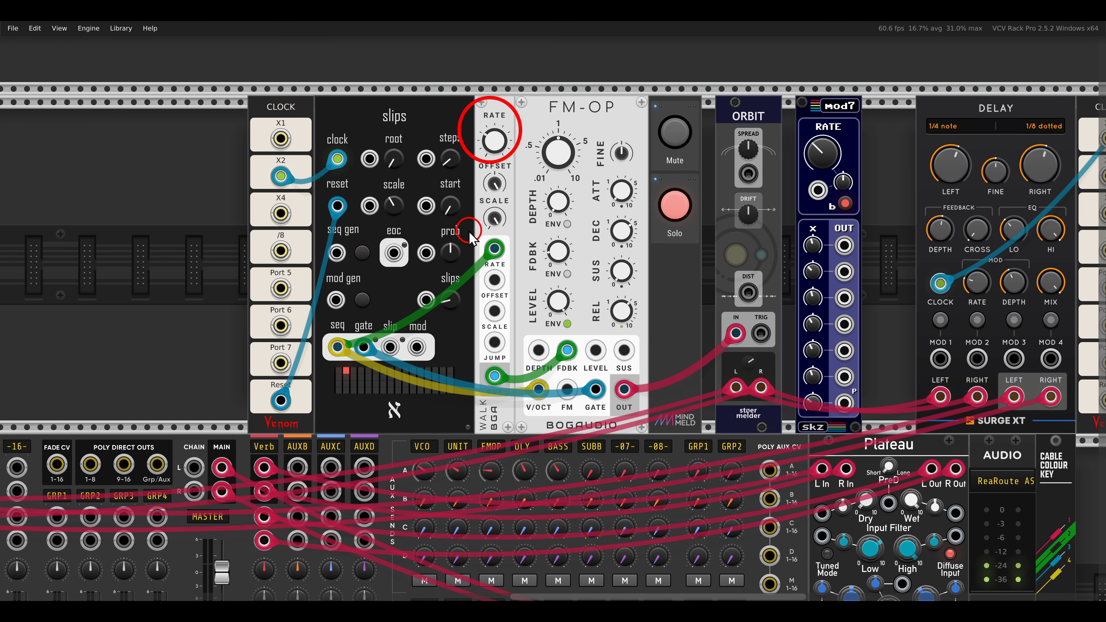
{"action": "left_click_drag", "start_coordinate": [461, 232], "coordinate": [518, 274]}
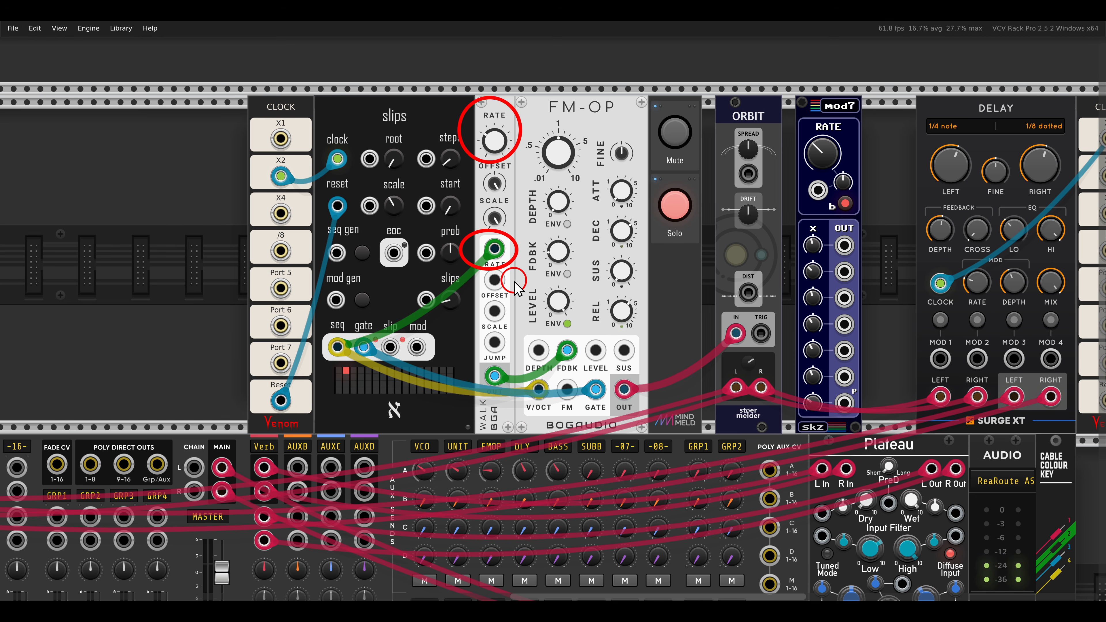
{"action": "key", "text": "Escape"}
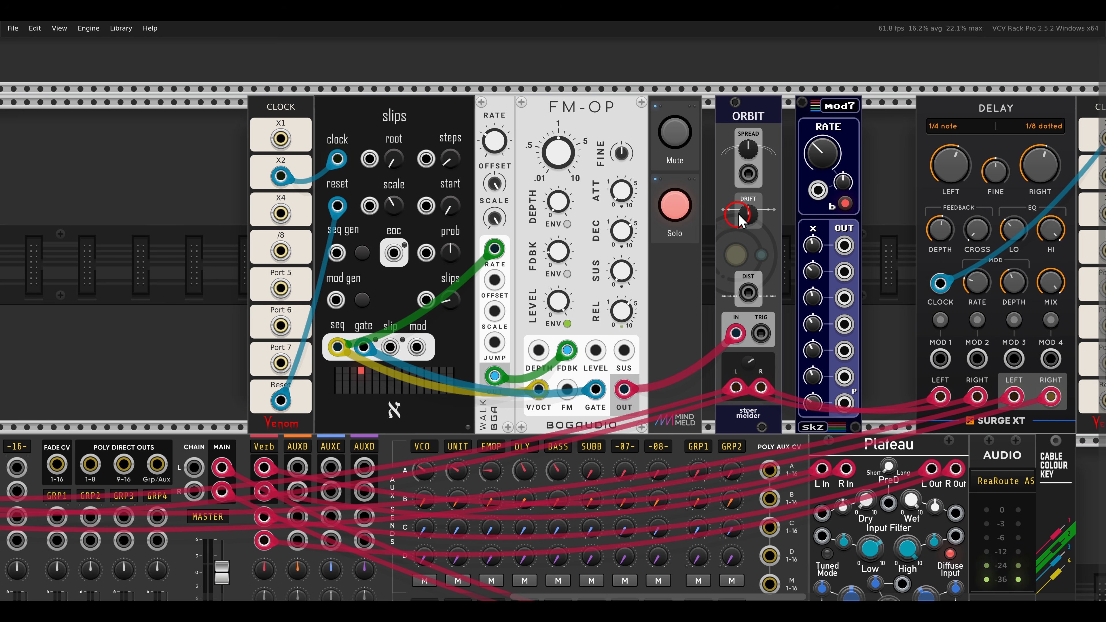
Turn up Spread and Drift on the ORBIT module and patch the slips gate output to its Trig input.
{"action": "left_click_drag", "start_coordinate": [746, 157], "coordinate": [750, 122]}
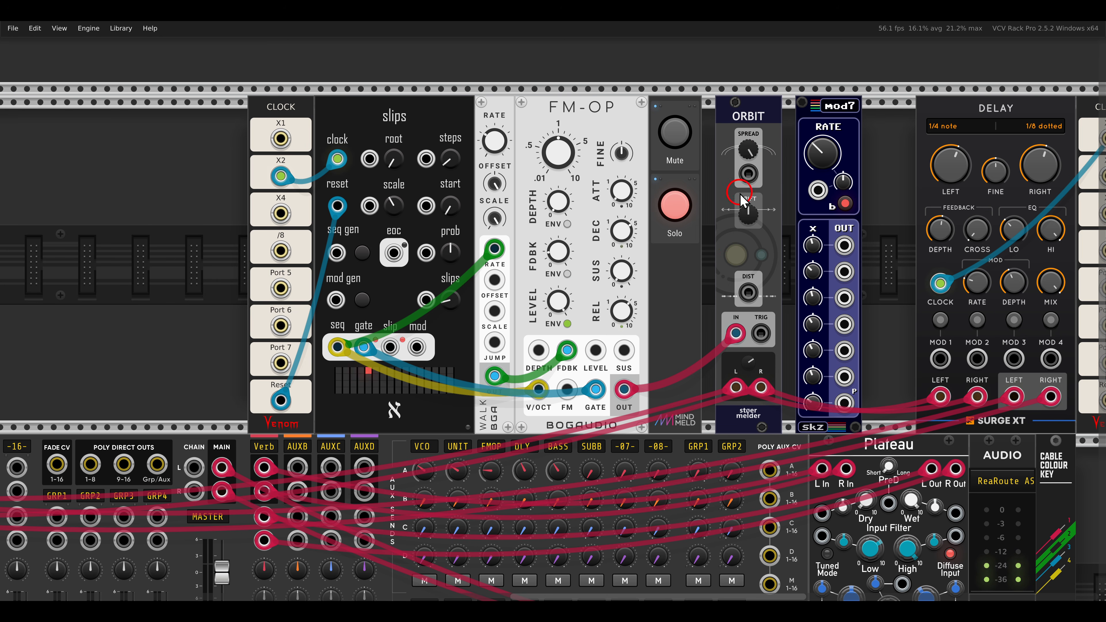
{"action": "left_click_drag", "start_coordinate": [748, 216], "coordinate": [726, 166]}
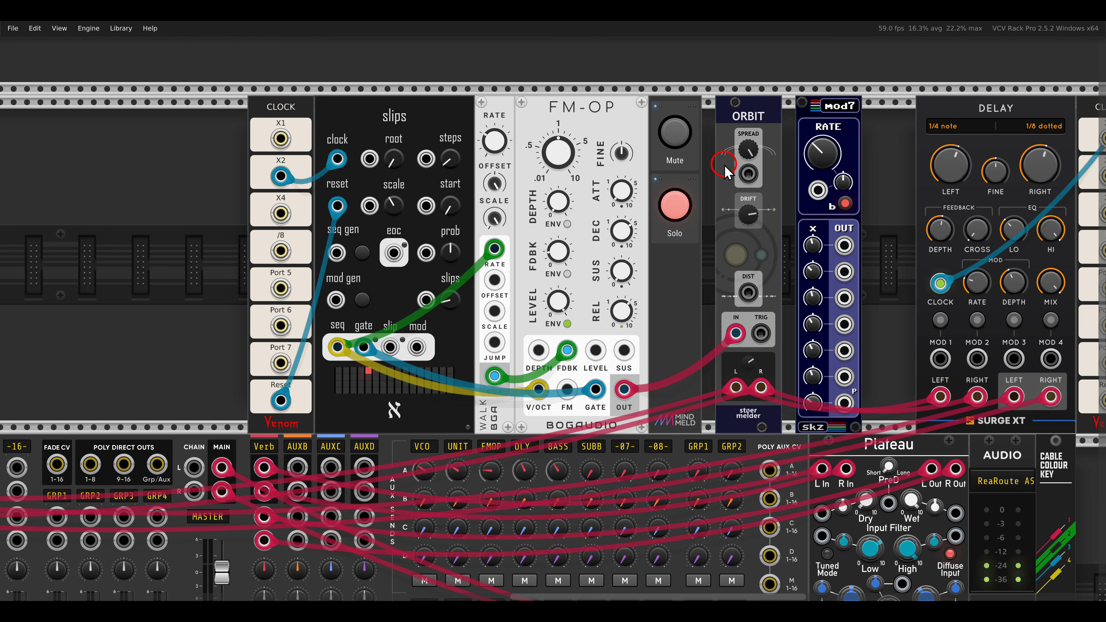
{"action": "left_click_drag", "start_coordinate": [760, 333], "coordinate": [365, 348]}
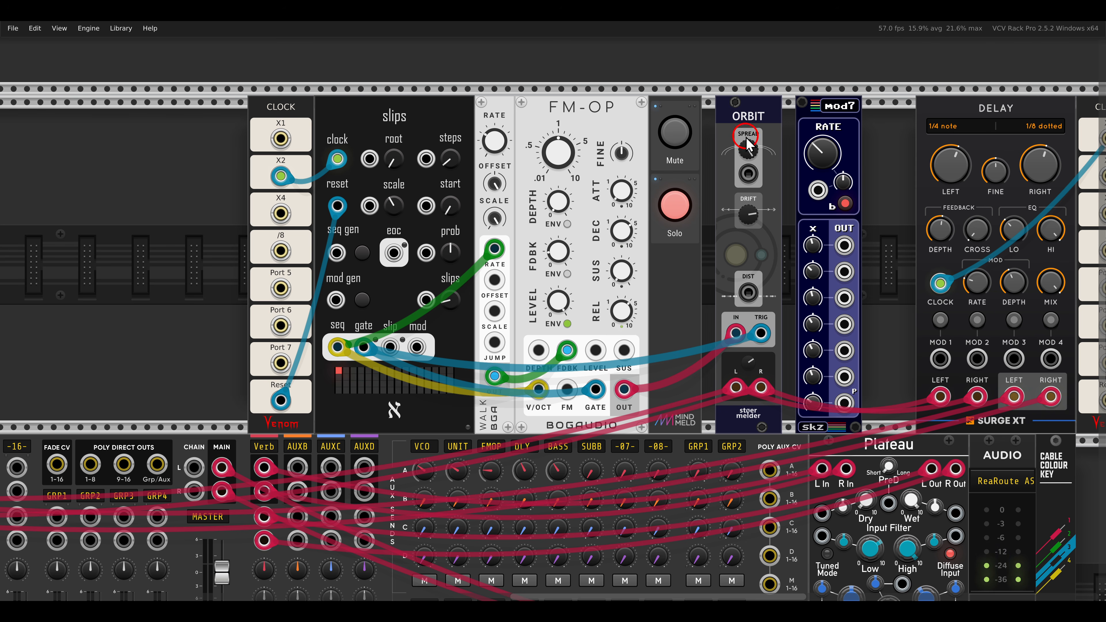
Set the ORBIT module's Distribution to External.
{"action": "right_click", "coordinate": [748, 125]}
{"action": "mouse_move", "coordinate": [768, 283]}
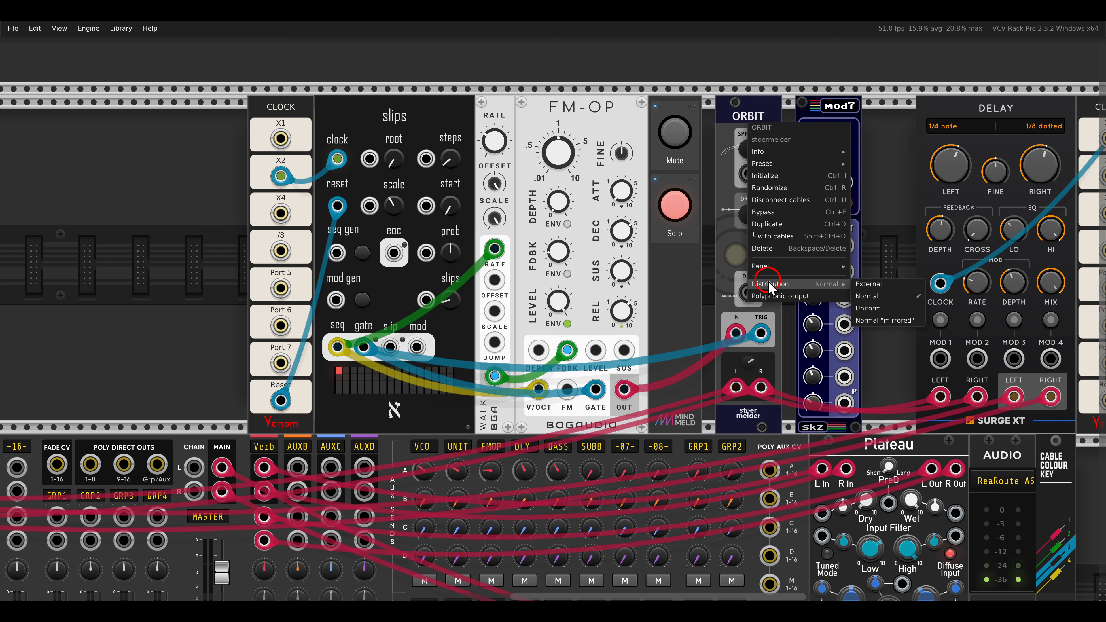
{"action": "left_click", "coordinate": [887, 286]}
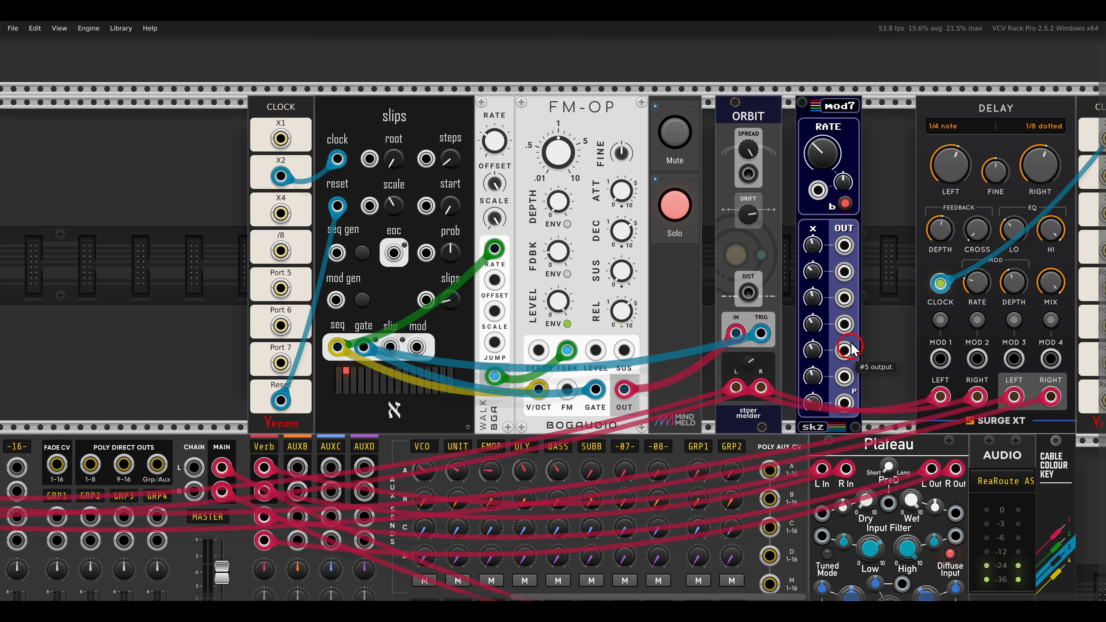
Check the Polyphony on 7th out options of the mod7 beside ORBIT, and patch its polyphonic 7th output to ORBIT's Dist input.
{"action": "right_click", "coordinate": [817, 114]}
{"action": "mouse_move", "coordinate": [828, 261]}
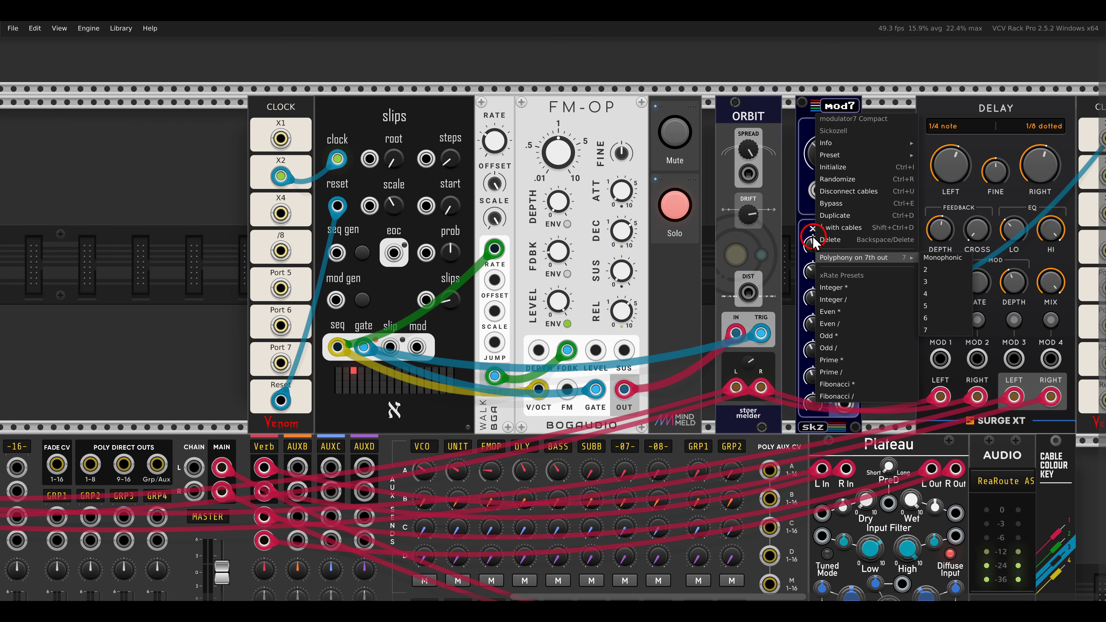
{"action": "left_click", "coordinate": [790, 167]}
{"action": "left_click_drag", "start_coordinate": [845, 402], "coordinate": [748, 292]}
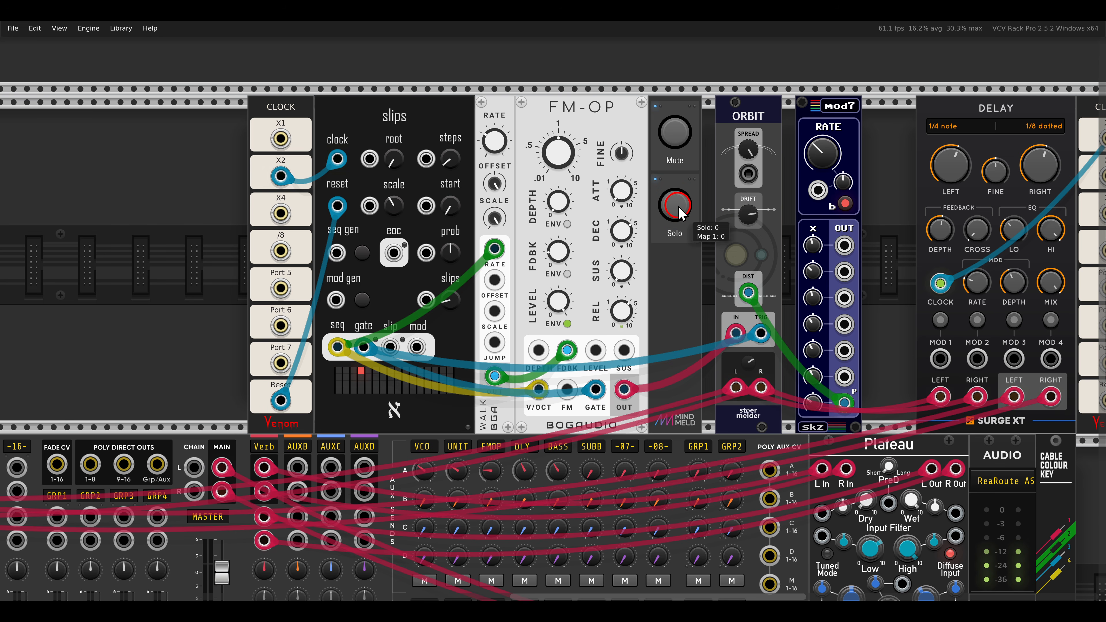
Switch off the Mute button for the delay fed by the FM-OP voice.
{"action": "left_click_drag", "start_coordinate": [876, 274], "coordinate": [713, 283]}
{"action": "left_click", "coordinate": [1017, 129]}
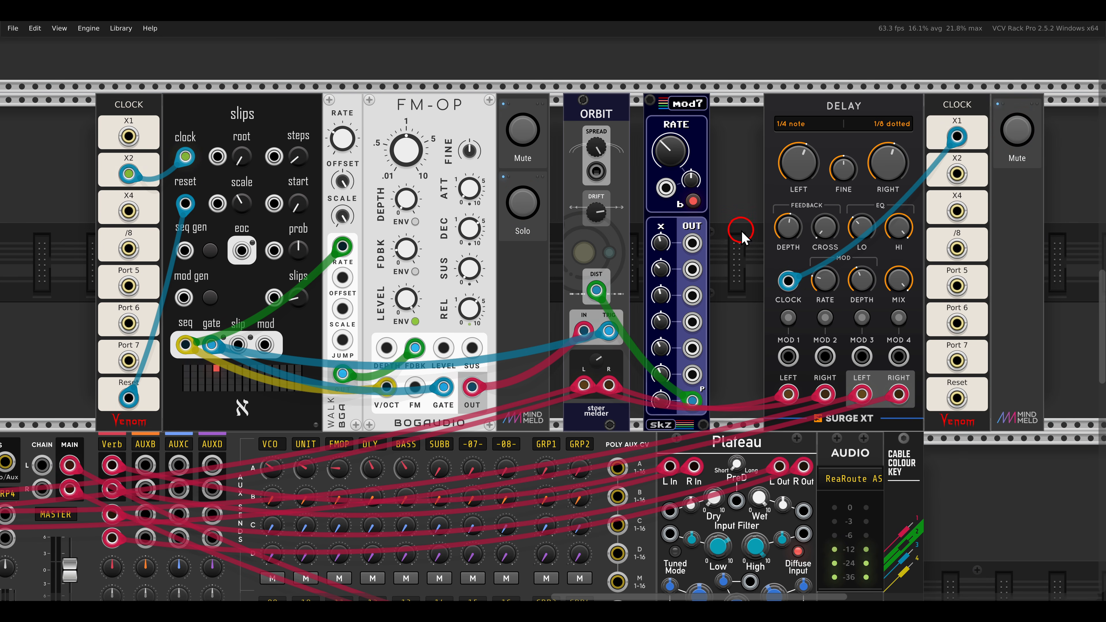
Examine the bass voice in the lower row, covering the bss module's cv input, mode and output, the Classic VCO and the Filter.
{"action": "scroll", "coordinate": [735, 229], "scroll_direction": "down", "scroll_amount": 2}
{"action": "left_click_drag", "start_coordinate": [462, 340], "coordinate": [753, 236]}
{"action": "mouse_move", "coordinate": [261, 410]}
{"action": "left_mouse_down"}
{"action": "mouse_move", "coordinate": [635, 222]}
{"action": "mouse_move", "coordinate": [633, 177]}
{"action": "left_mouse_up"}
{"action": "scroll", "coordinate": [585, 226], "scroll_direction": "up", "scroll_amount": 1}
{"action": "scroll", "coordinate": [584, 226], "scroll_direction": "up", "scroll_amount": 1}
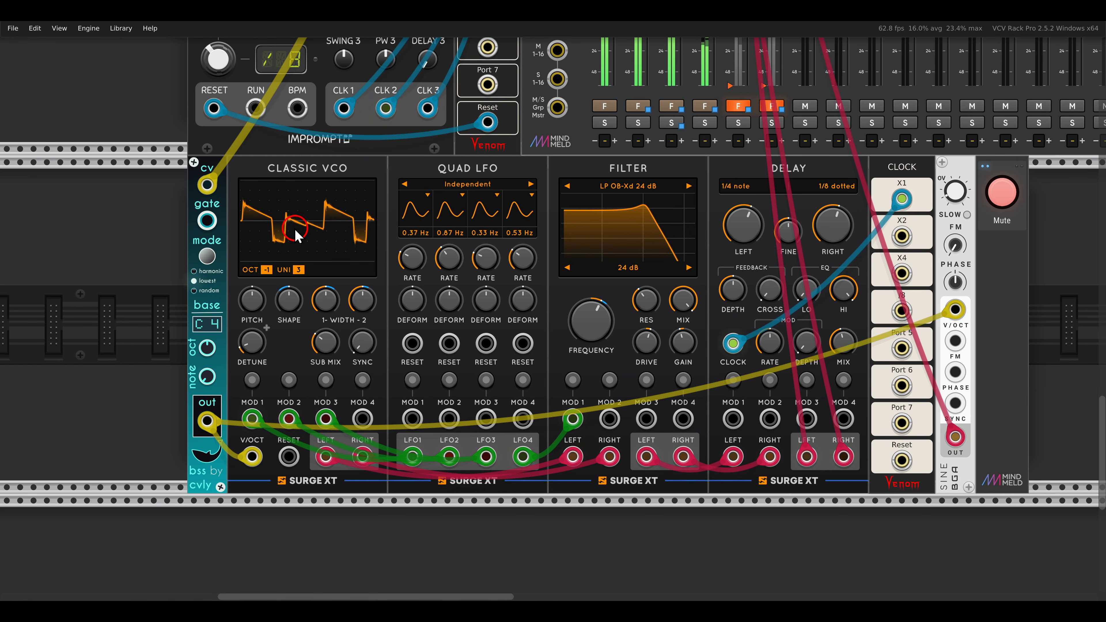
{"action": "left_click_drag", "start_coordinate": [154, 438], "coordinate": [259, 508]}
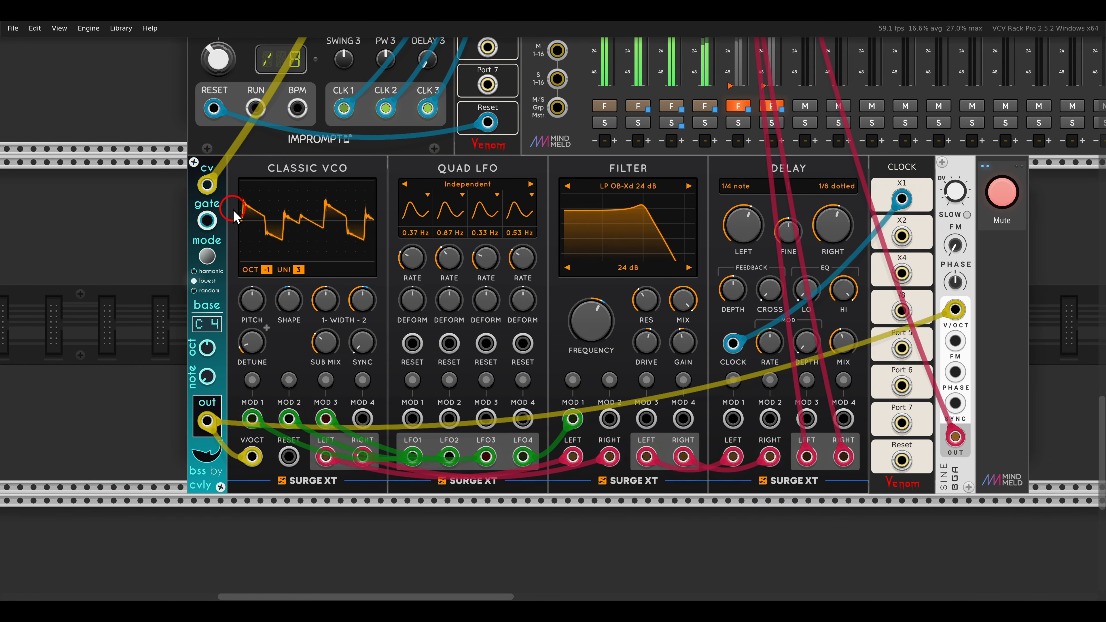
{"action": "left_click_drag", "start_coordinate": [172, 166], "coordinate": [247, 209]}
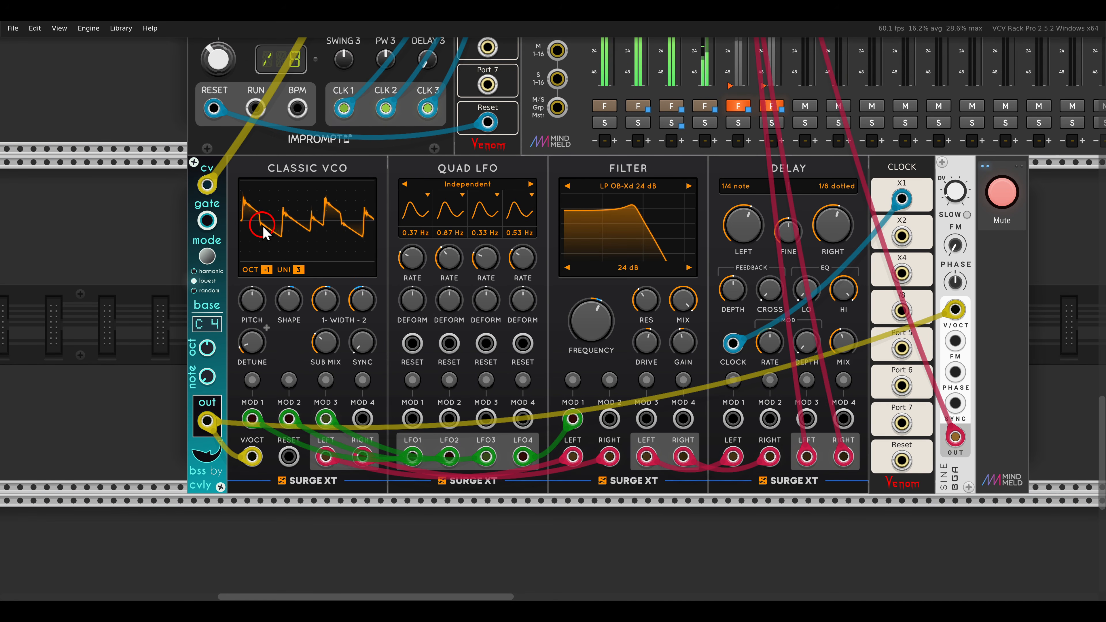
{"action": "left_click", "coordinate": [204, 258]}
{"action": "left_click_drag", "start_coordinate": [173, 257], "coordinate": [239, 309]}
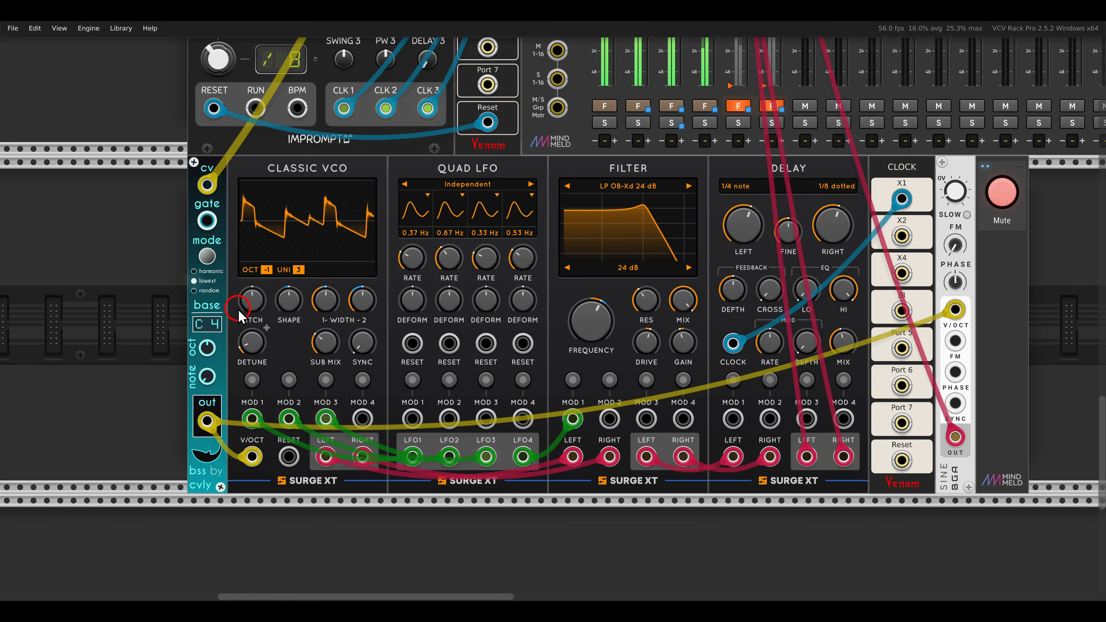
{"action": "left_click_drag", "start_coordinate": [267, 185], "coordinate": [358, 192]}
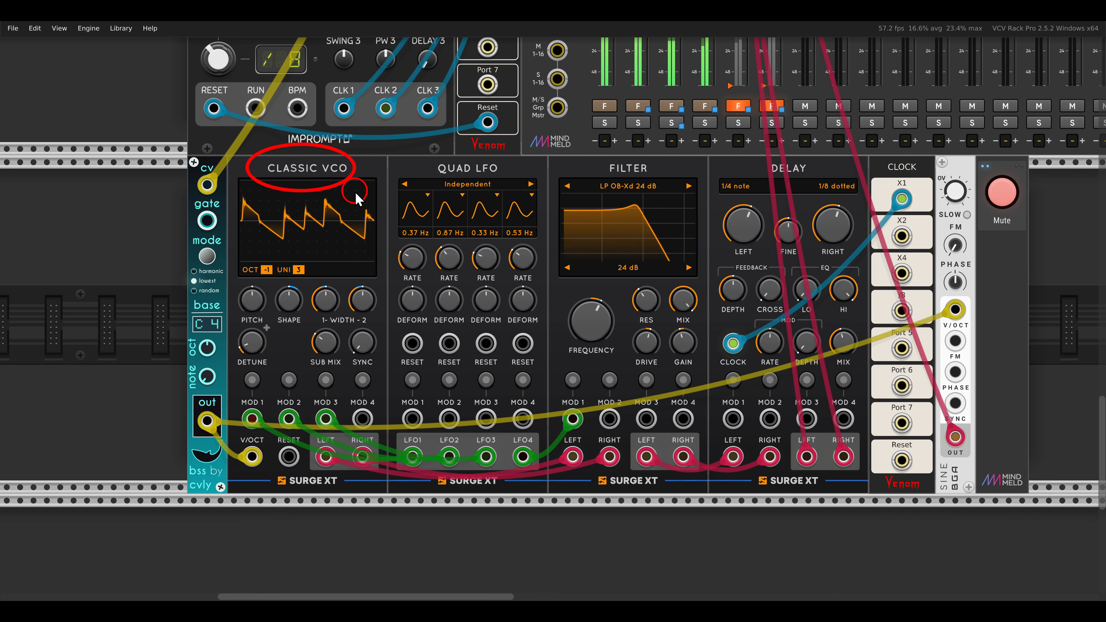
{"action": "left_click_drag", "start_coordinate": [618, 163], "coordinate": [671, 193]}
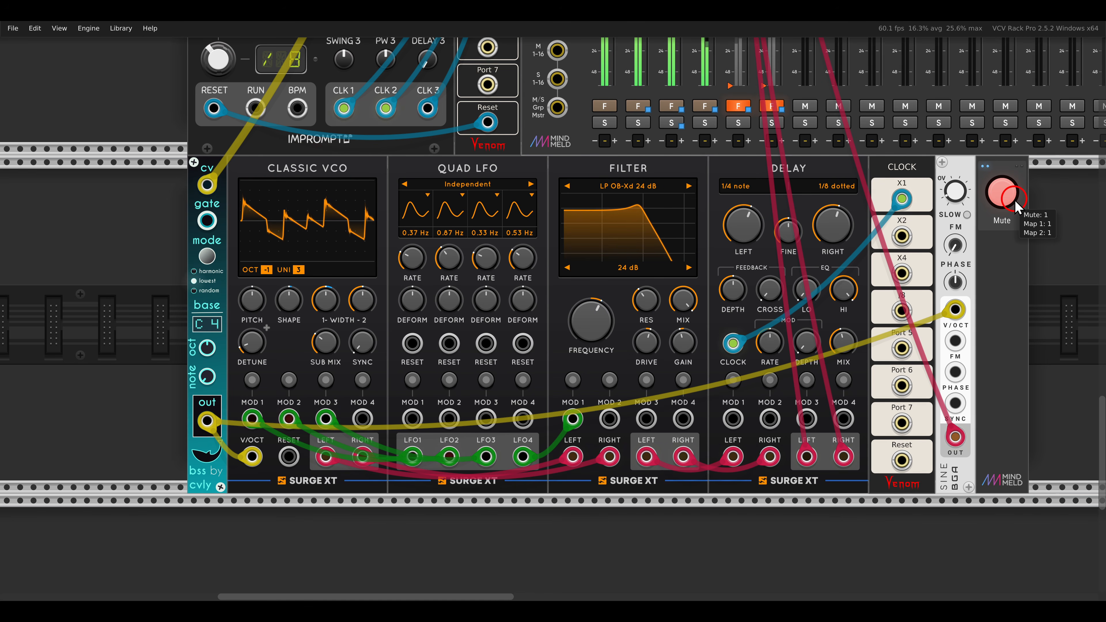
Switch off the Mute button that controls the bass and sub-bass tracks.
{"action": "left_click", "coordinate": [1004, 199]}
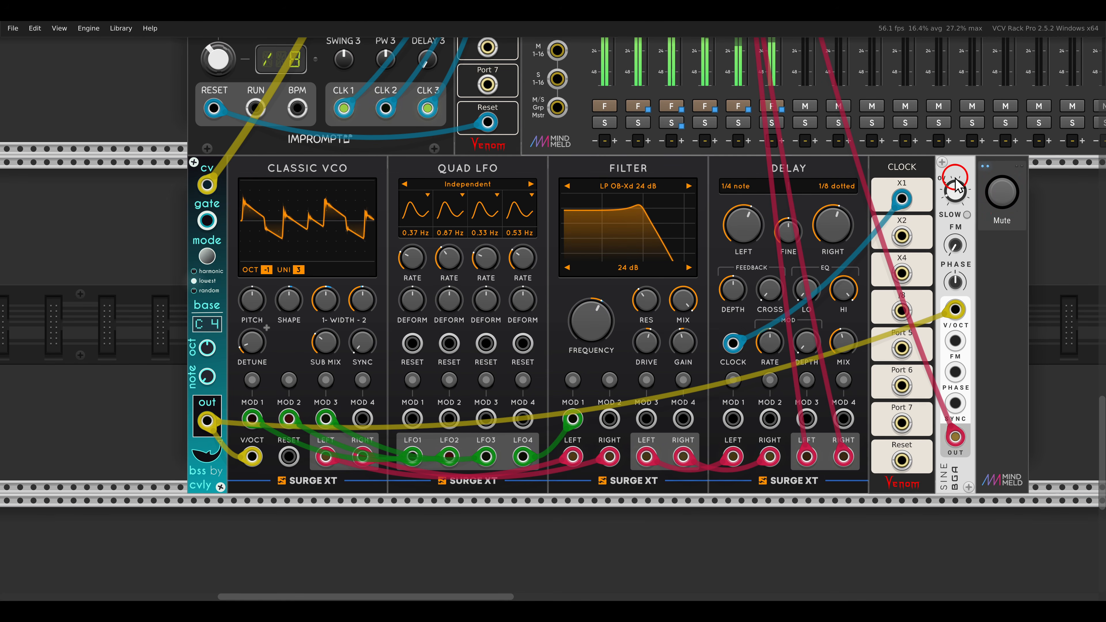
{"action": "scroll", "coordinate": [864, 196], "scroll_direction": "down", "scroll_amount": 5}
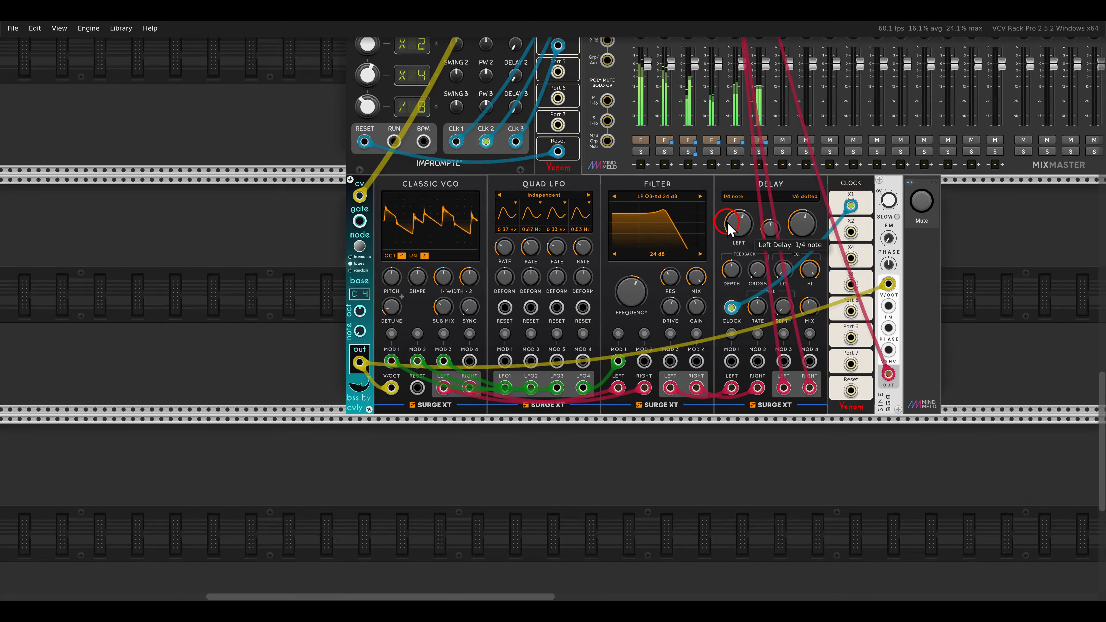
Go to the VCO UNIT voice and check the Polyphony channels options of its NoteSeq16 sequencer.
{"action": "left_click_drag", "start_coordinate": [862, 188], "coordinate": [478, 361]}
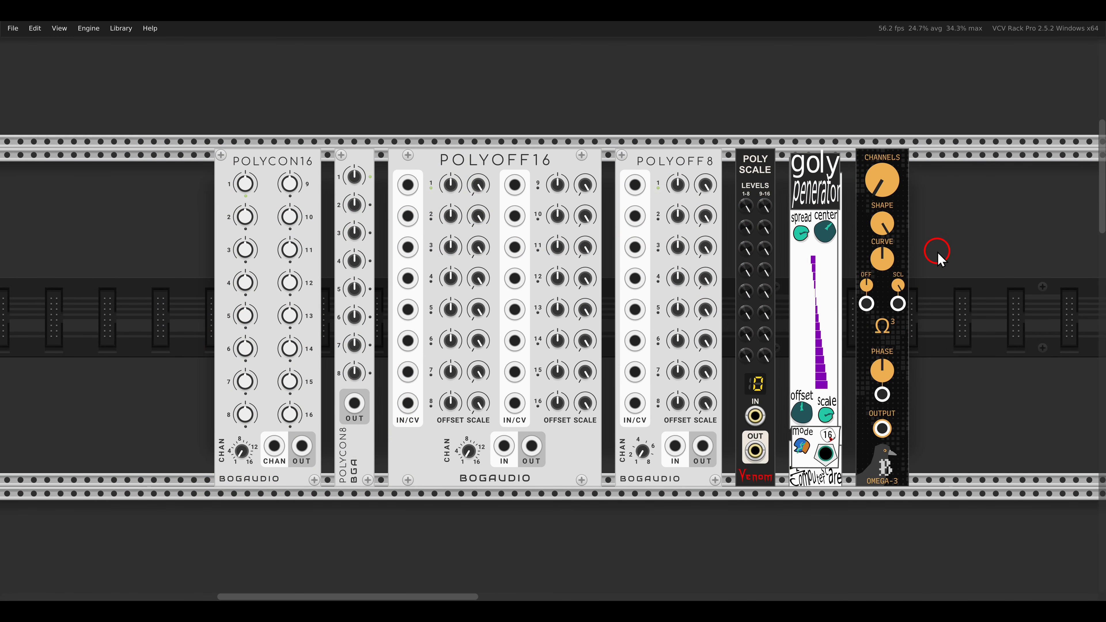
{"action": "scroll", "coordinate": [939, 254], "scroll_direction": "down", "scroll_amount": 10}
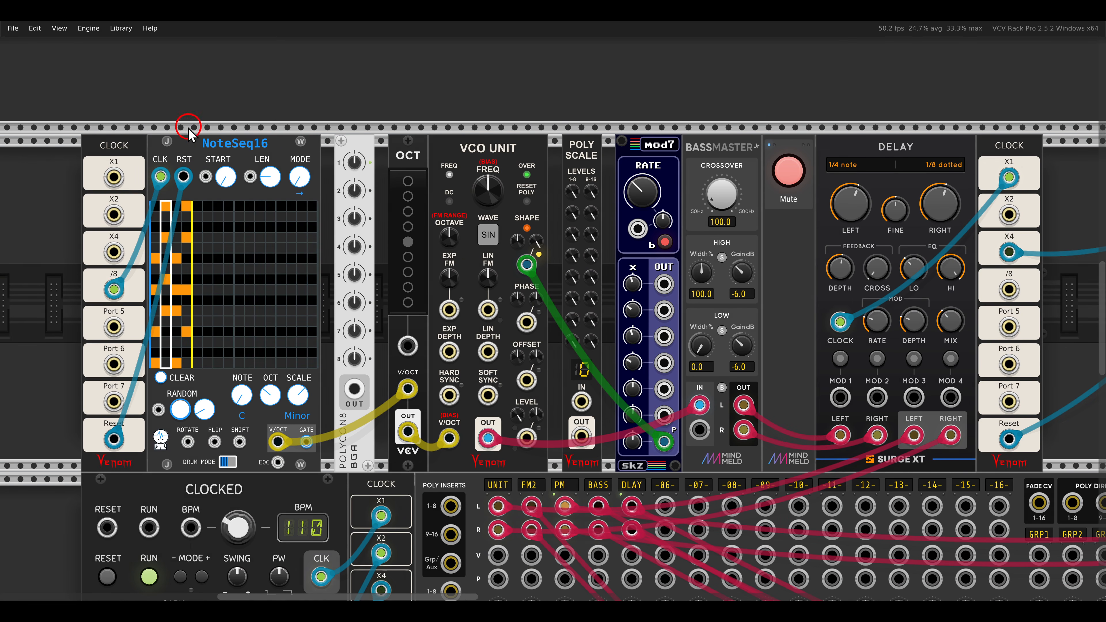
{"action": "left_click_drag", "start_coordinate": [181, 126], "coordinate": [272, 154]}
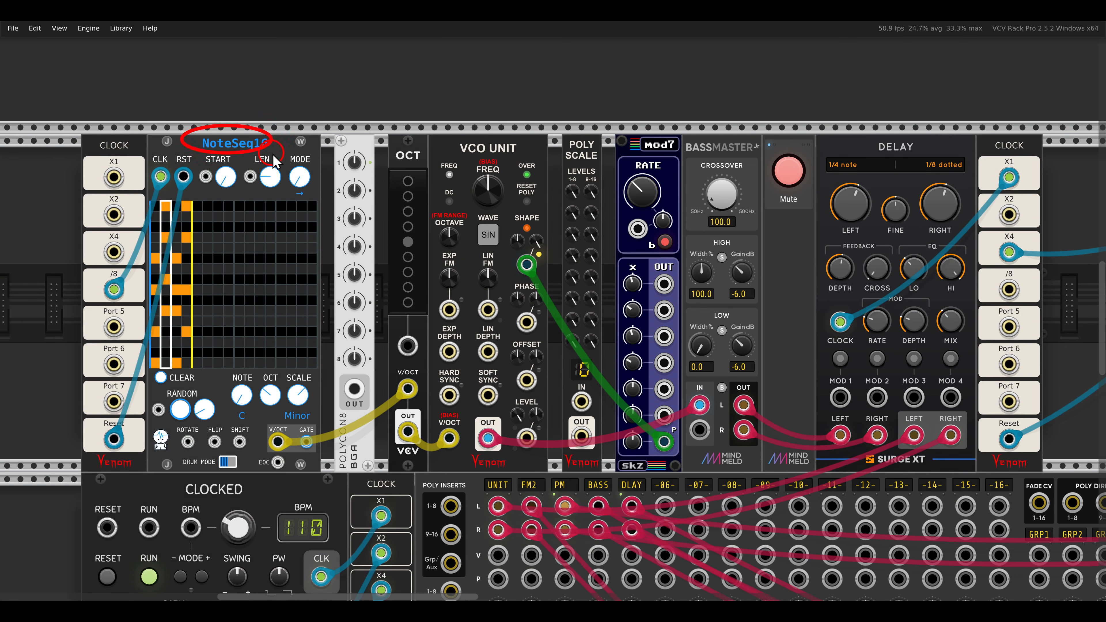
{"action": "right_click", "coordinate": [258, 152]}
{"action": "mouse_move", "coordinate": [261, 298]}
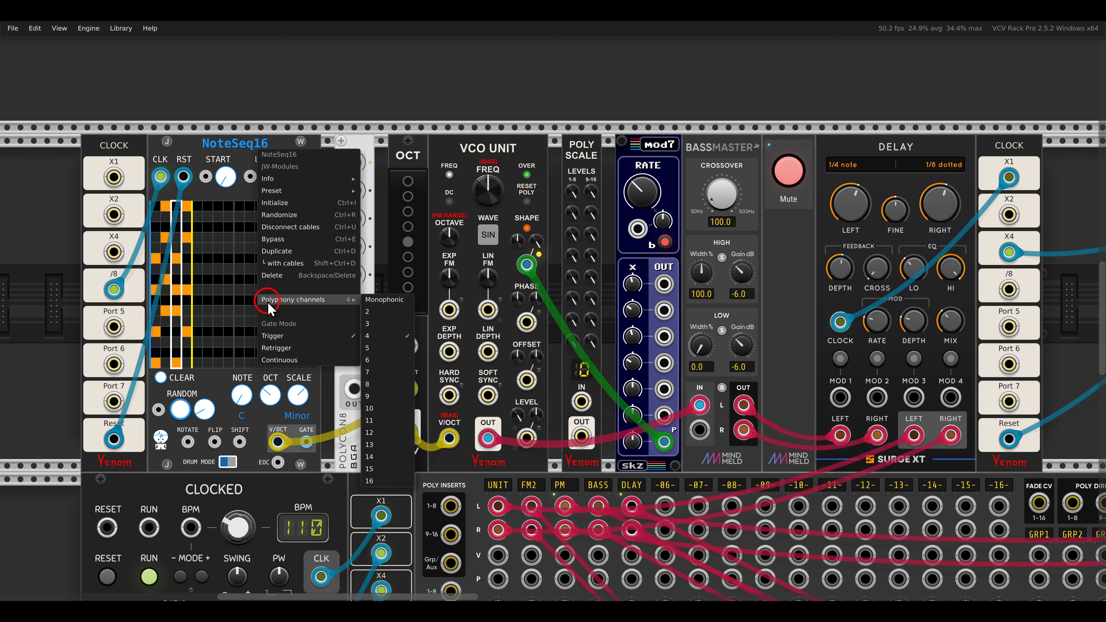
{"action": "left_click", "coordinate": [214, 155]}
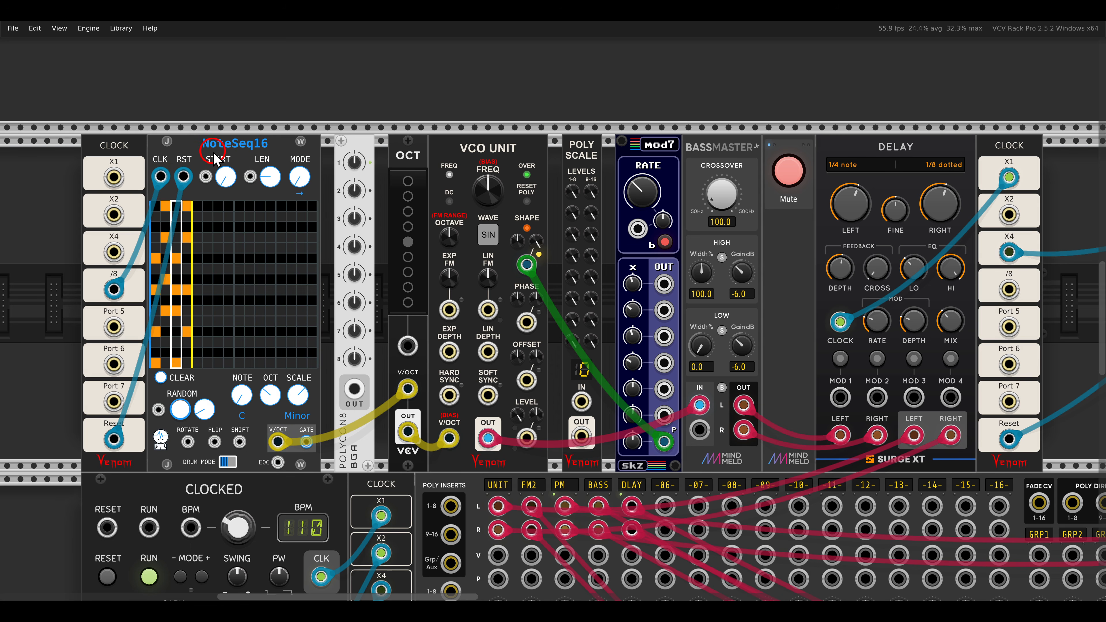
Switch off the Mute button for the VCO UNIT voice.
{"action": "left_click", "coordinate": [789, 172]}
{"action": "left_click", "coordinate": [581, 164]}
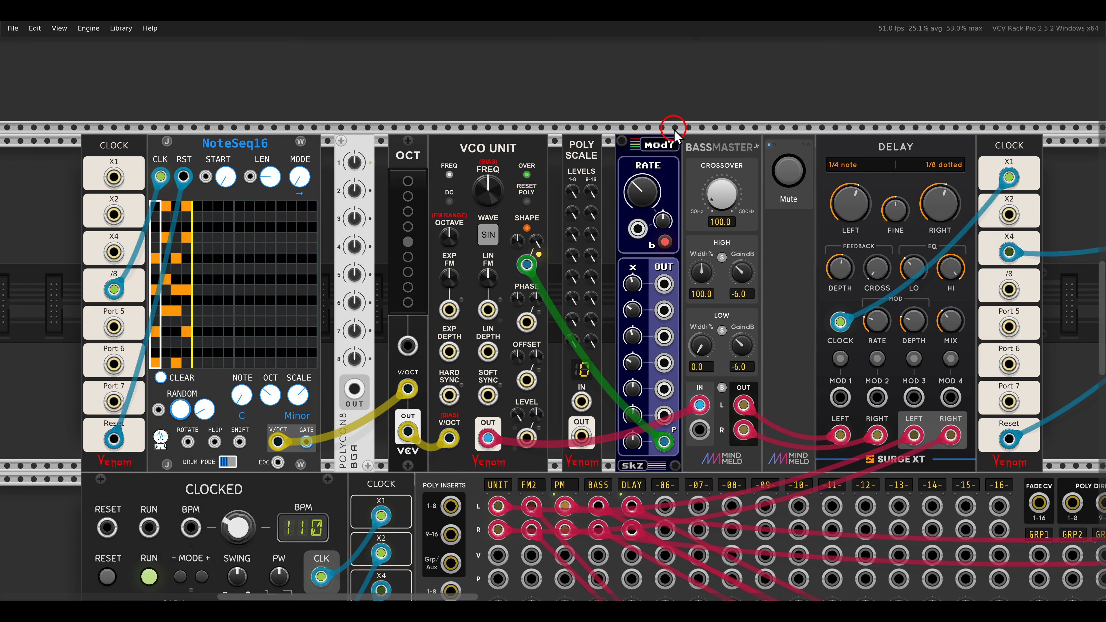
{"action": "left_click_drag", "start_coordinate": [674, 127], "coordinate": [771, 163]}
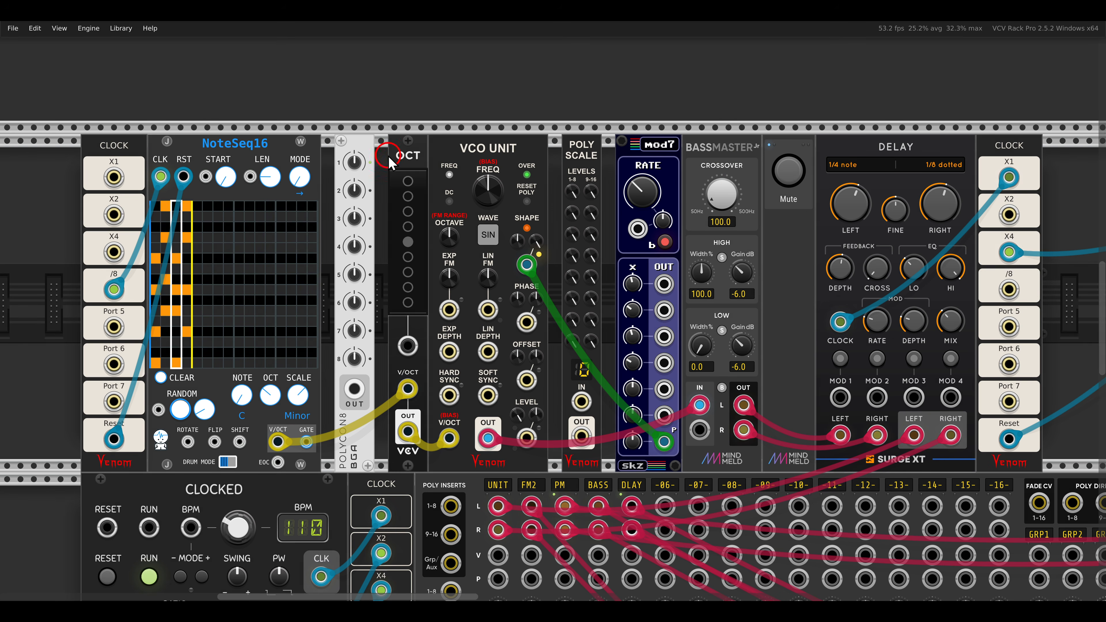
Try shifting the VCO UNIT voice up 2 octaves and down with OCT, and return the shift to 0 octaves.
{"action": "left_click_drag", "start_coordinate": [385, 140], "coordinate": [430, 165]}
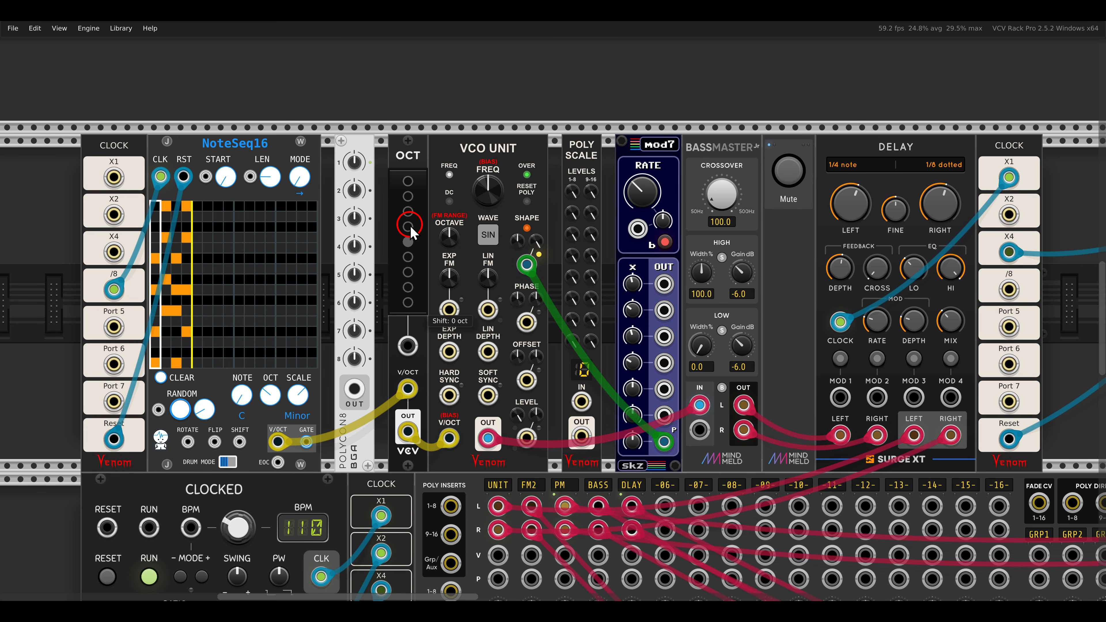
{"action": "left_click", "coordinate": [408, 212]}
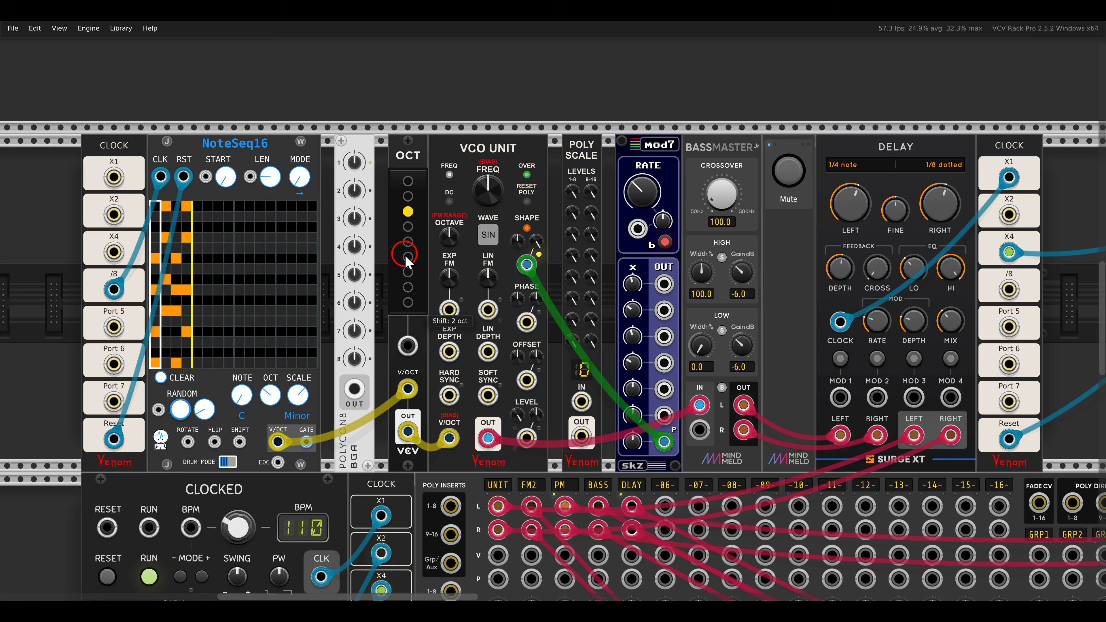
{"action": "left_click", "coordinate": [408, 257]}
{"action": "left_click", "coordinate": [407, 241]}
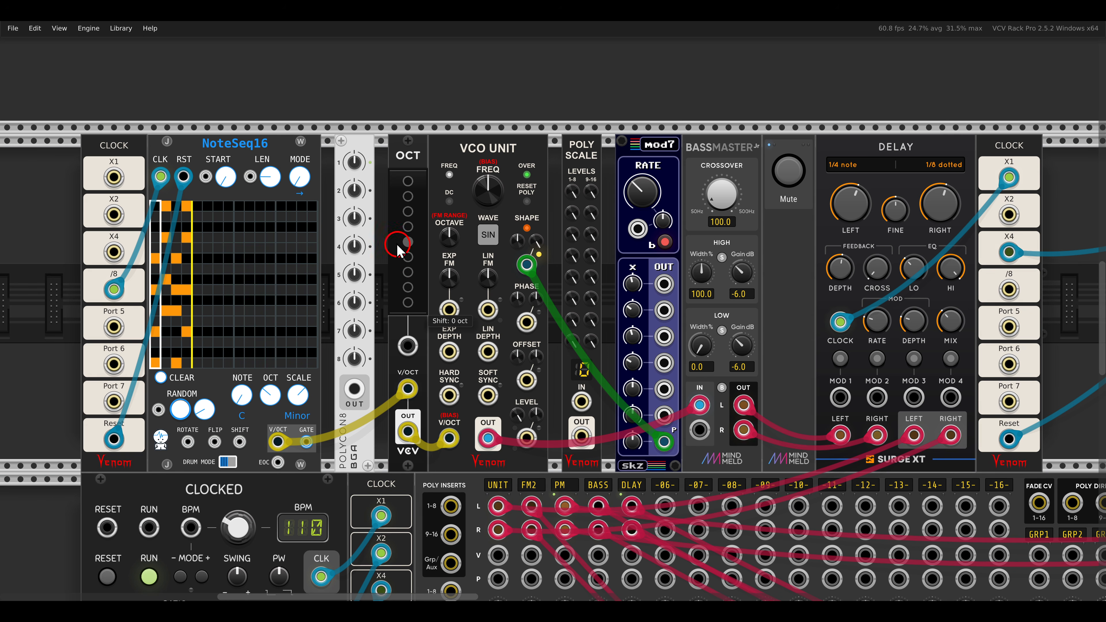
Set POLYCON8 to 4 polyphony channels and patch its output to OCT's octave shift CV input.
{"action": "right_click", "coordinate": [355, 158]}
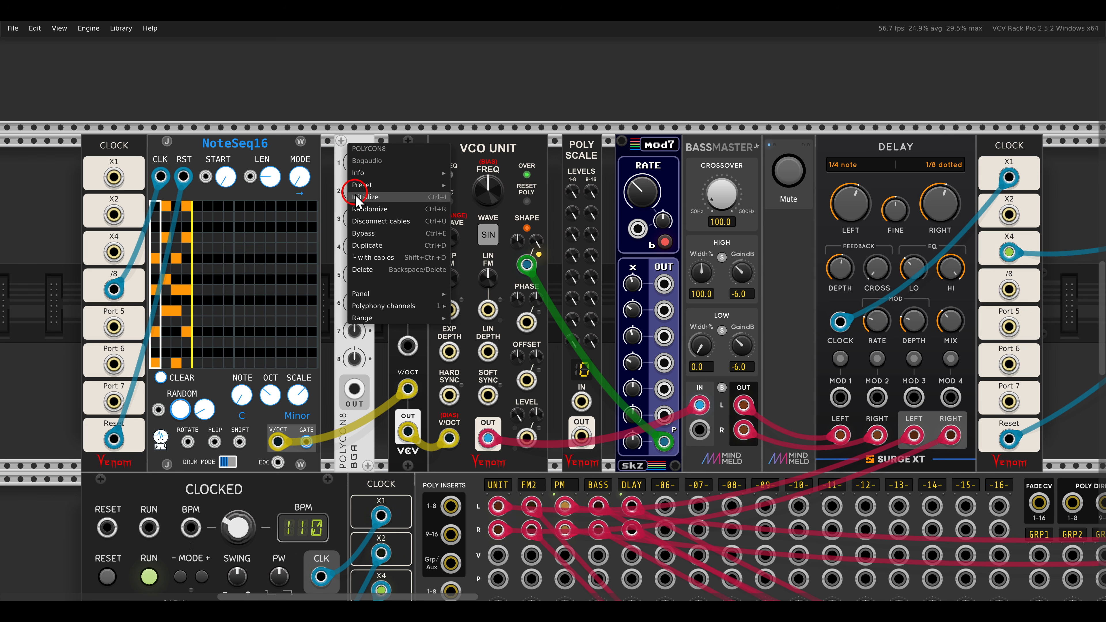
{"action": "left_click", "coordinate": [380, 307]}
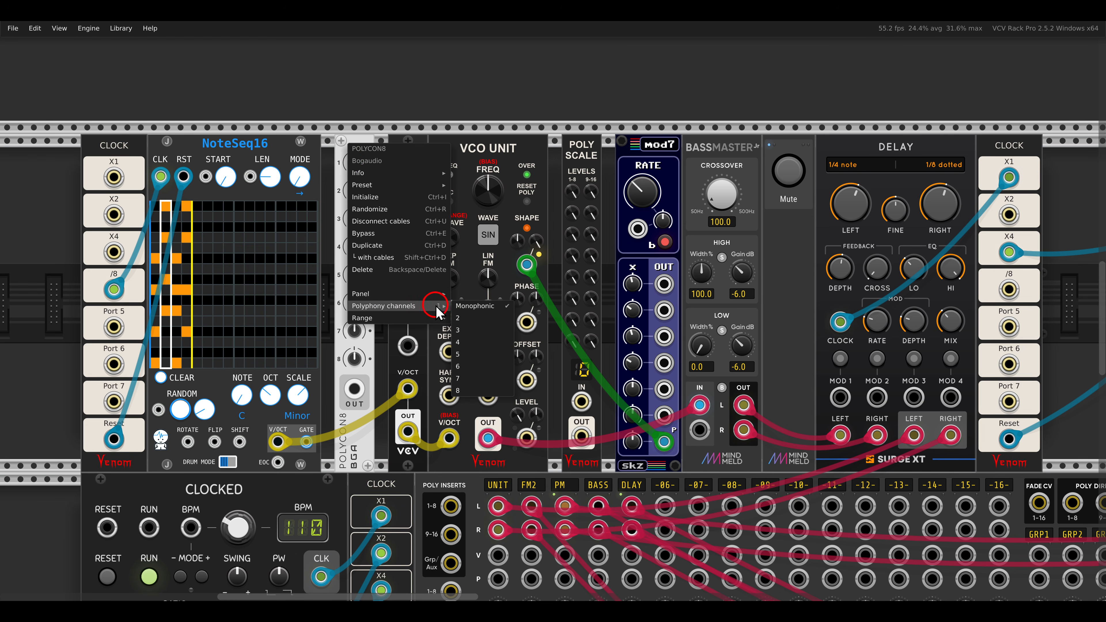
{"action": "left_click", "coordinate": [482, 343]}
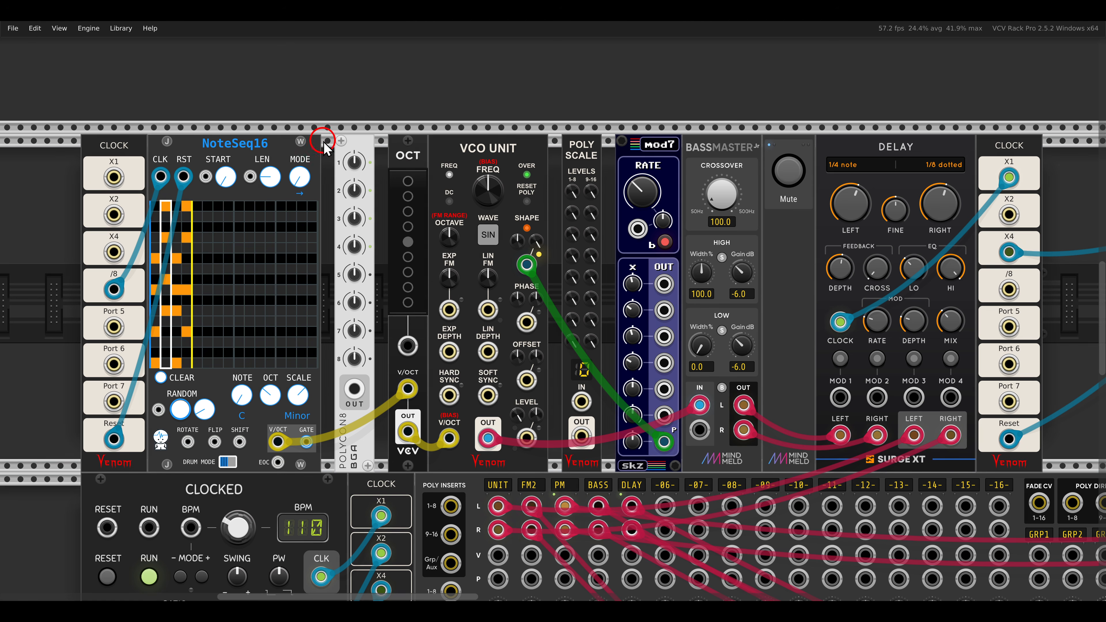
{"action": "left_click_drag", "start_coordinate": [324, 141], "coordinate": [390, 263]}
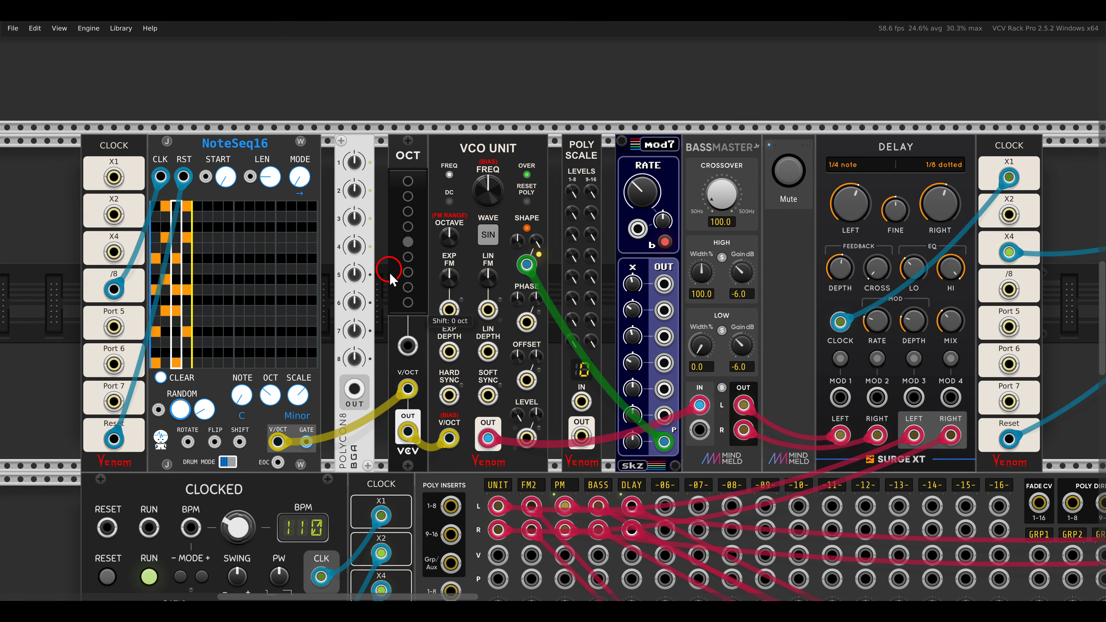
{"action": "left_click_drag", "start_coordinate": [355, 389], "coordinate": [406, 347]}
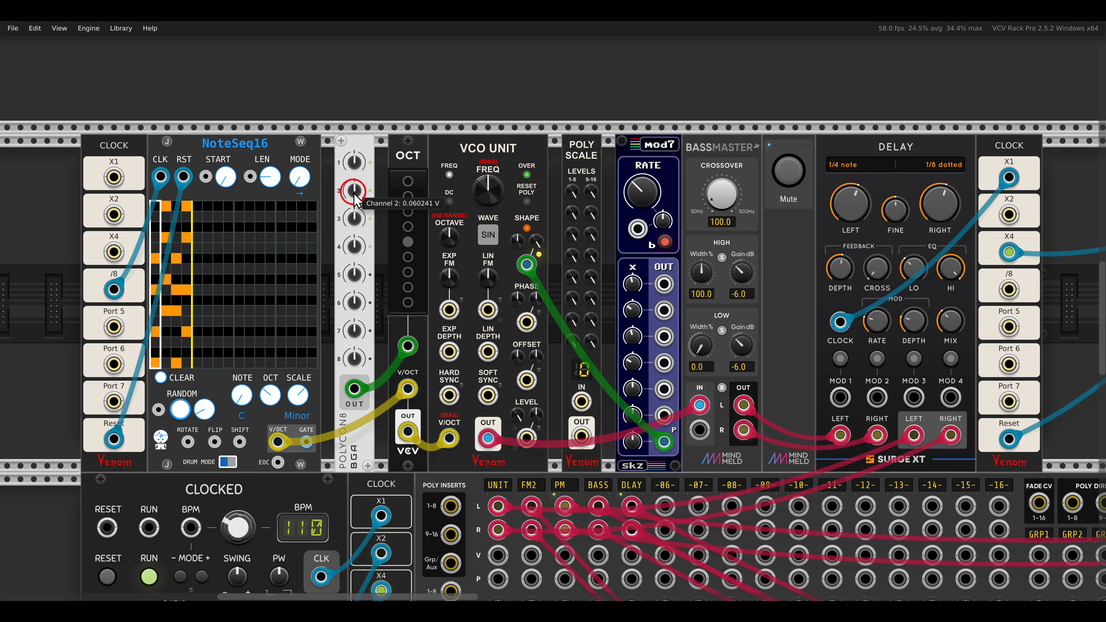
Adjust the POLYCON8 voltages for channels 2, 3 and 4 to give each note its own octave shift.
{"action": "mouse_move", "coordinate": [351, 197]}
{"action": "left_click_drag", "start_coordinate": [349, 190], "coordinate": [345, 184]}
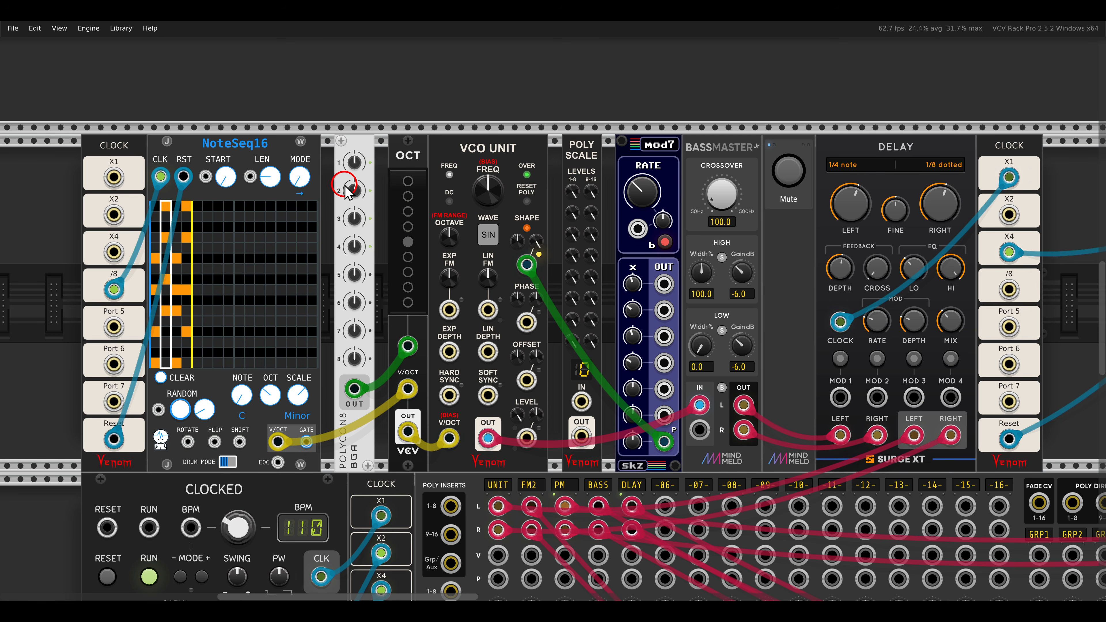
{"action": "left_click_drag", "start_coordinate": [354, 221], "coordinate": [347, 209]}
{"action": "left_click_drag", "start_coordinate": [354, 246], "coordinate": [353, 252]}
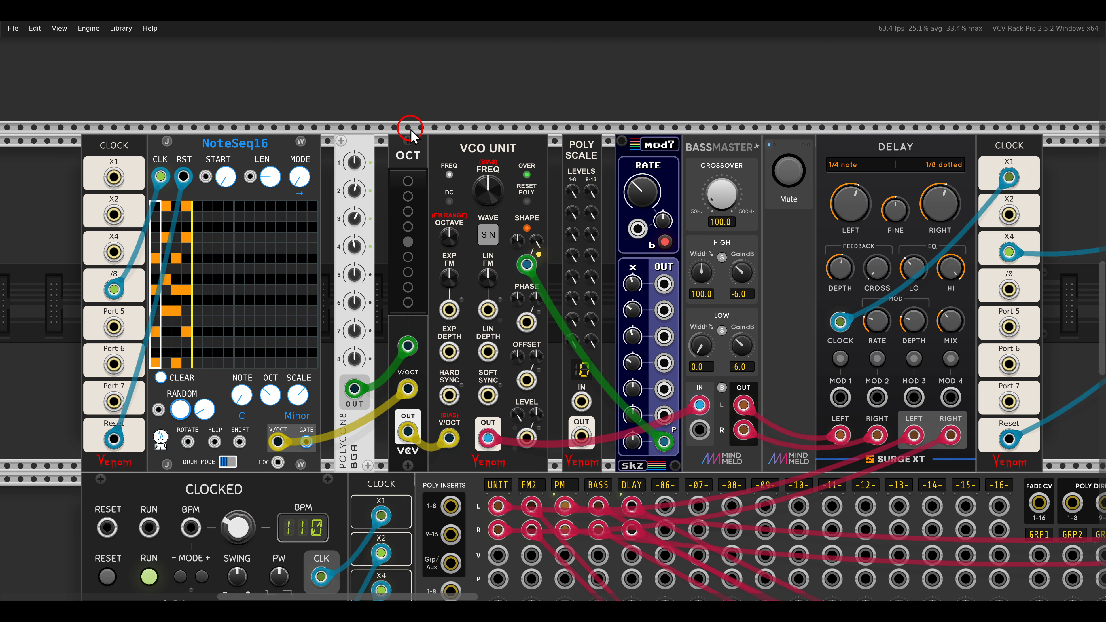
Check the Polyphony on 7th out options of the mod7 that modulates the VCO UNIT.
{"action": "left_click_drag", "start_coordinate": [609, 127], "coordinate": [688, 162]}
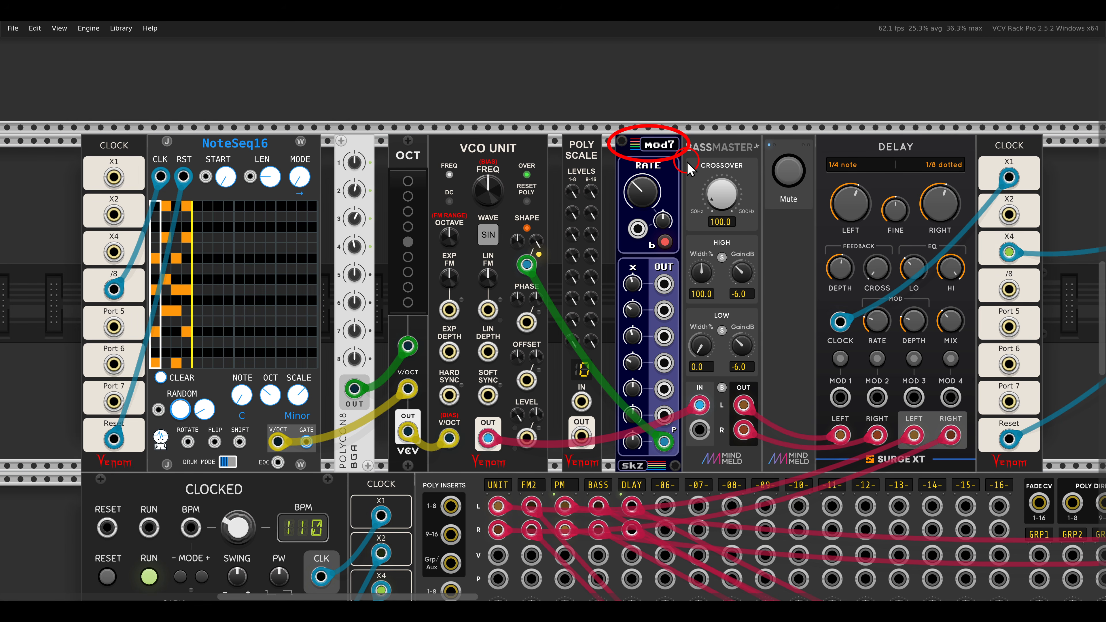
{"action": "key", "text": "Escape"}
{"action": "right_click", "coordinate": [640, 158]}
{"action": "mouse_move", "coordinate": [679, 298]}
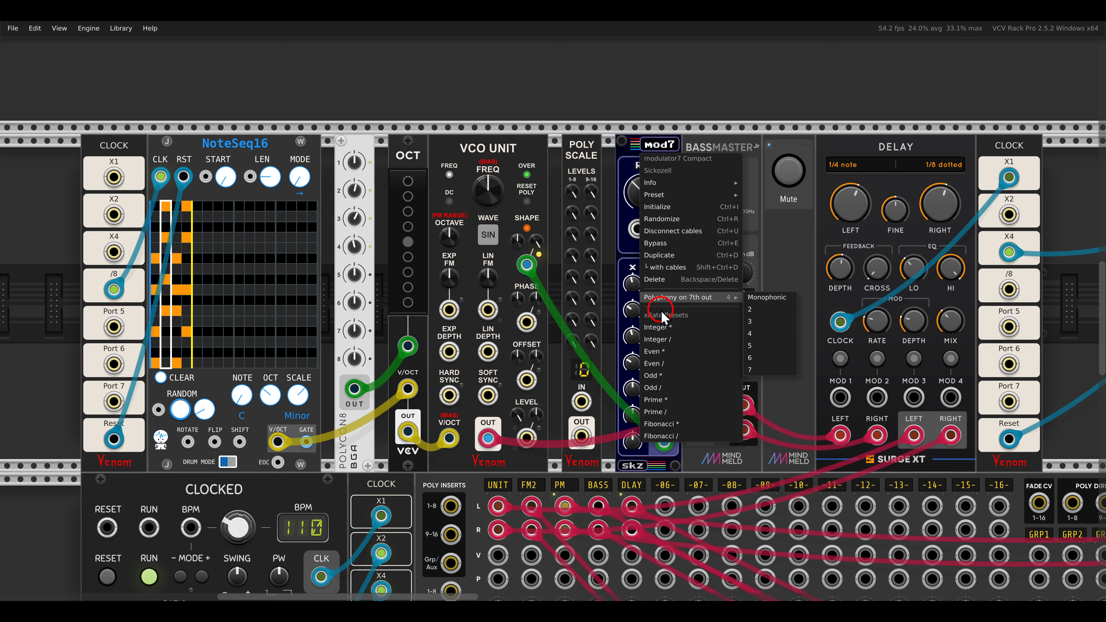
{"action": "left_click", "coordinate": [629, 143]}
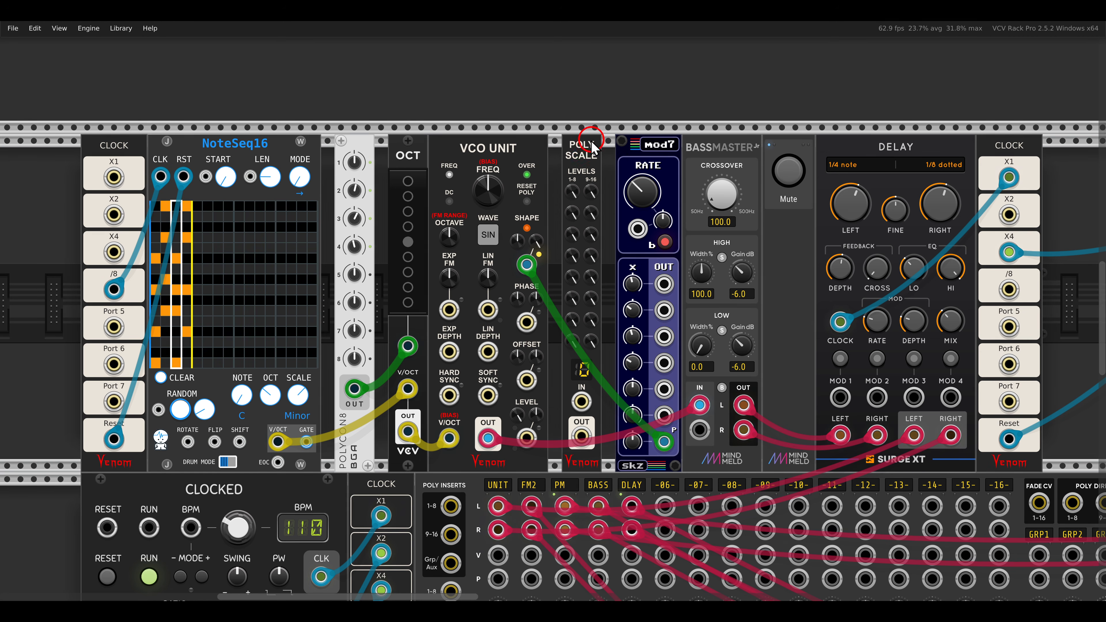
{"action": "left_click_drag", "start_coordinate": [546, 131], "coordinate": [607, 170]}
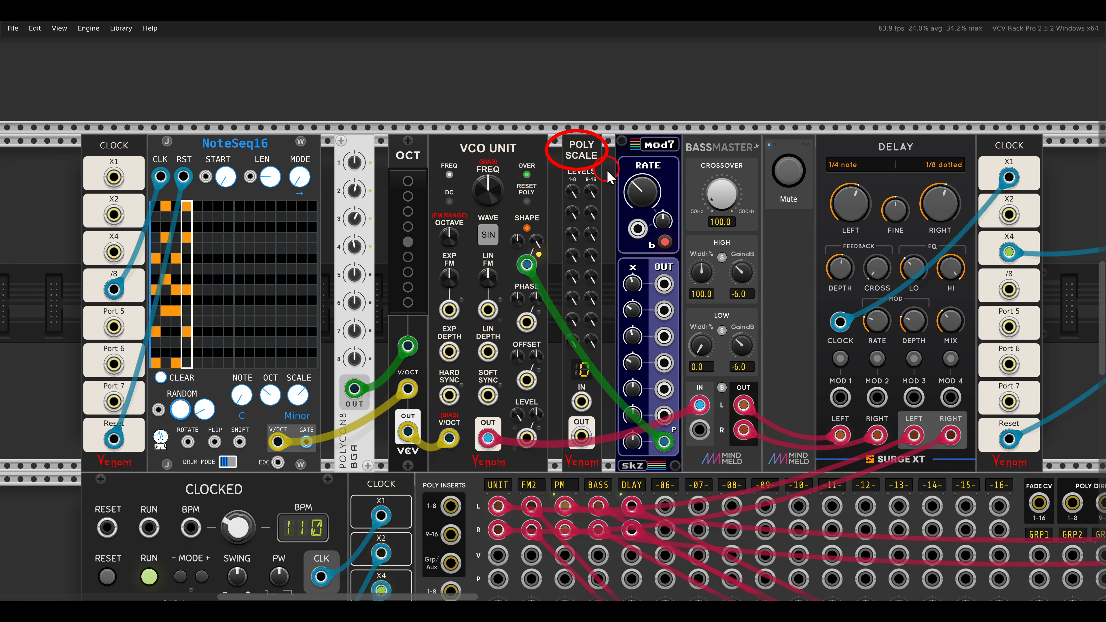
{"action": "key", "text": "Escape"}
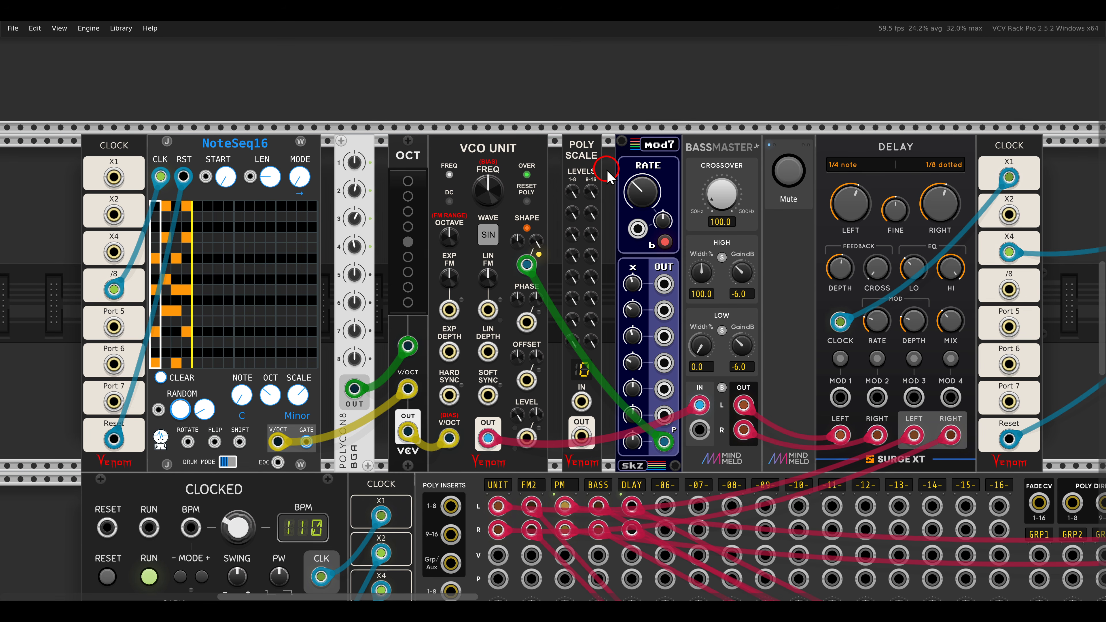
{"action": "left_click_drag", "start_coordinate": [527, 264], "coordinate": [583, 401]}
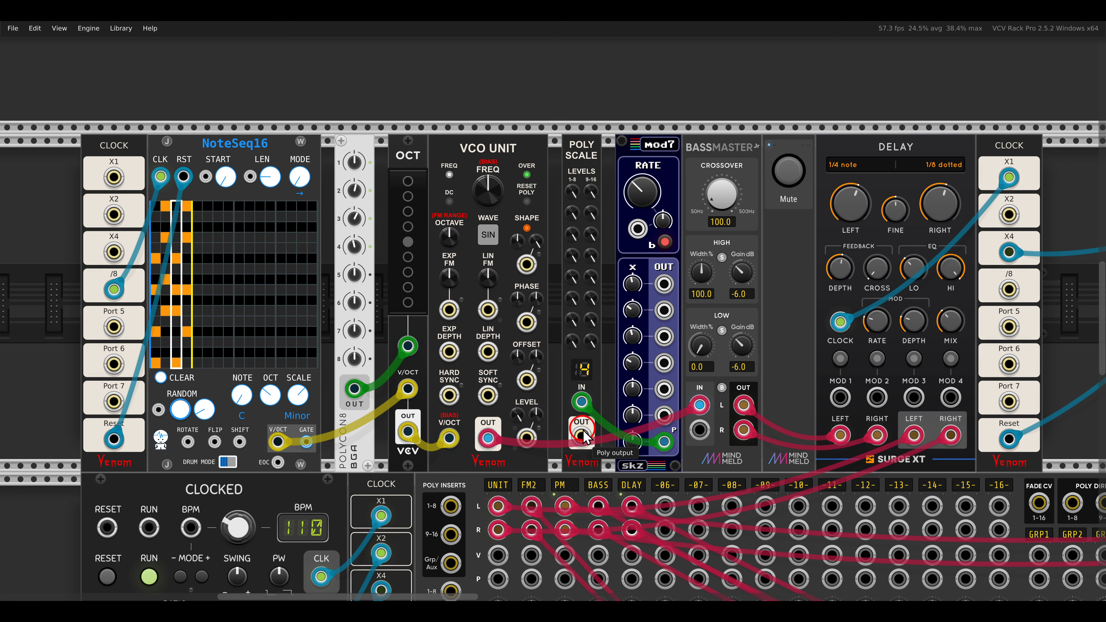
{"action": "left_click_drag", "start_coordinate": [582, 436], "coordinate": [535, 272]}
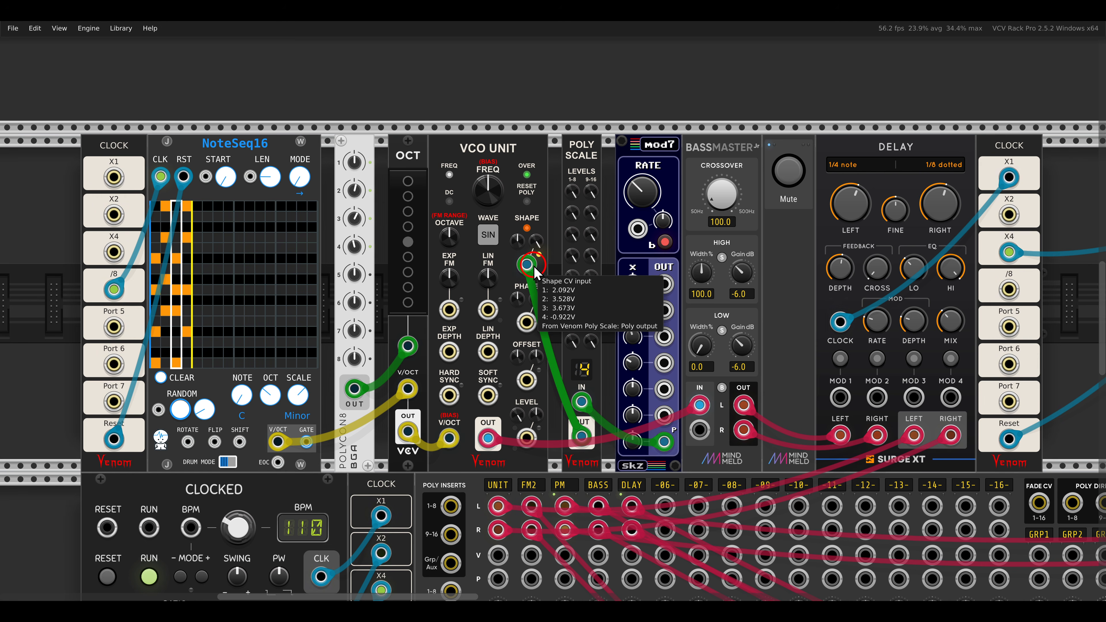
{"action": "left_click_drag", "start_coordinate": [570, 216], "coordinate": [575, 244]}
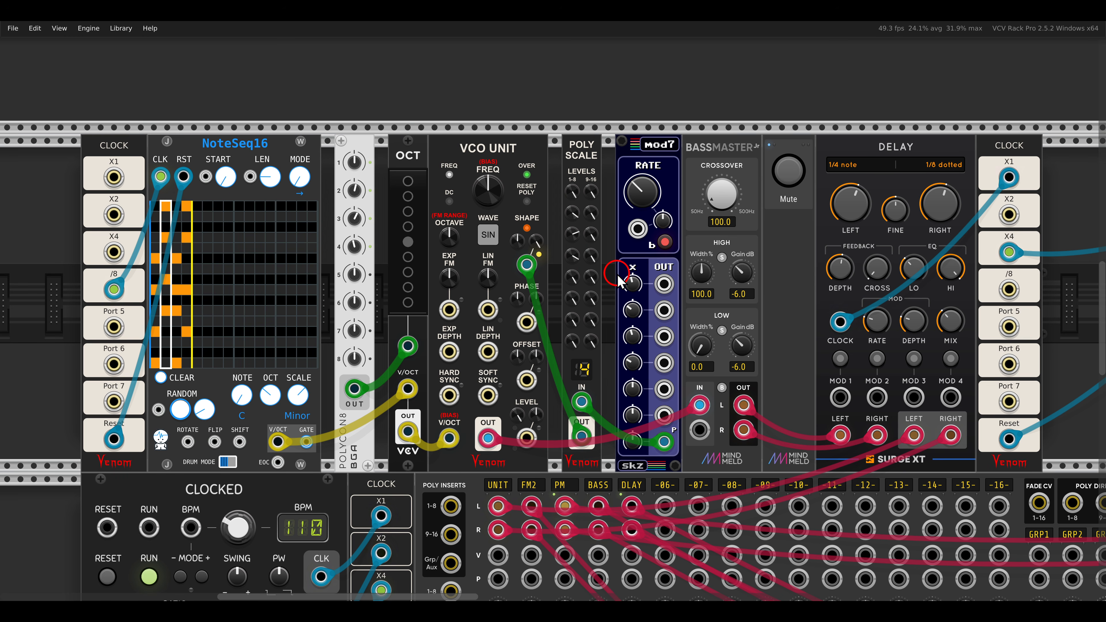
Go to the FM2 VCO voice and check the channels setting of its slips sequencer.
{"action": "scroll", "coordinate": [618, 280], "scroll_direction": "down", "scroll_amount": 15}
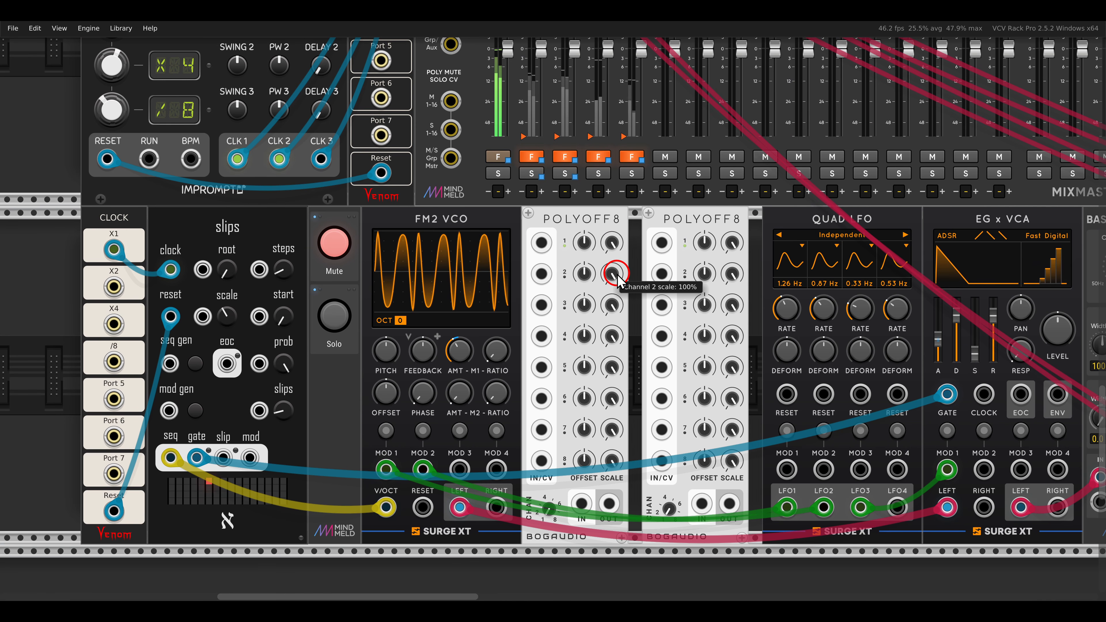
{"action": "scroll", "coordinate": [619, 280], "scroll_direction": "down", "scroll_amount": 1}
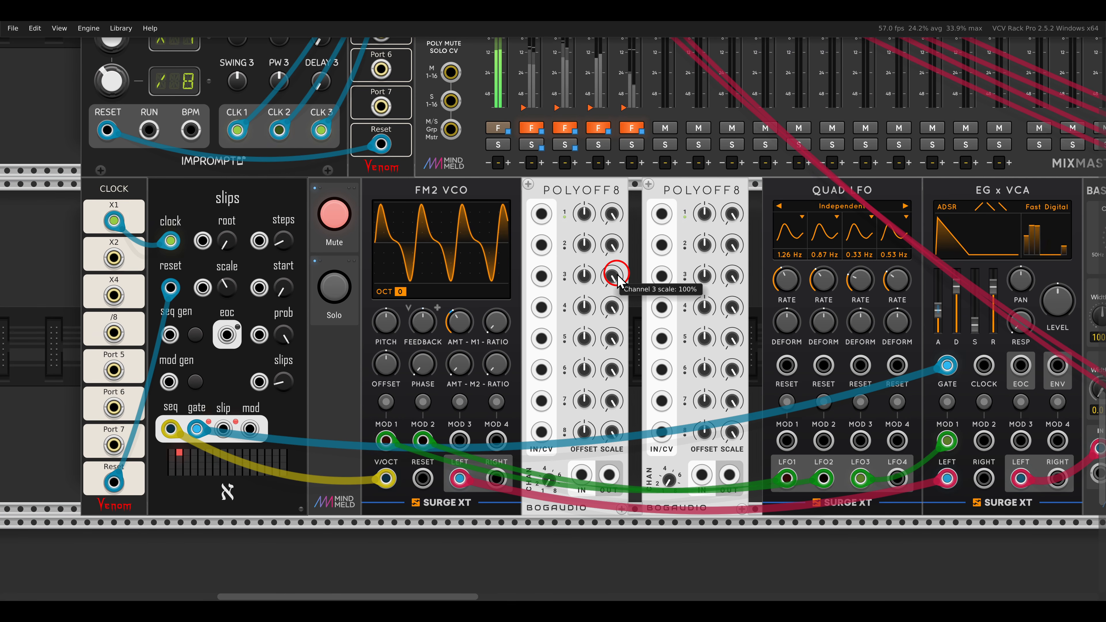
{"action": "right_click", "coordinate": [262, 203]}
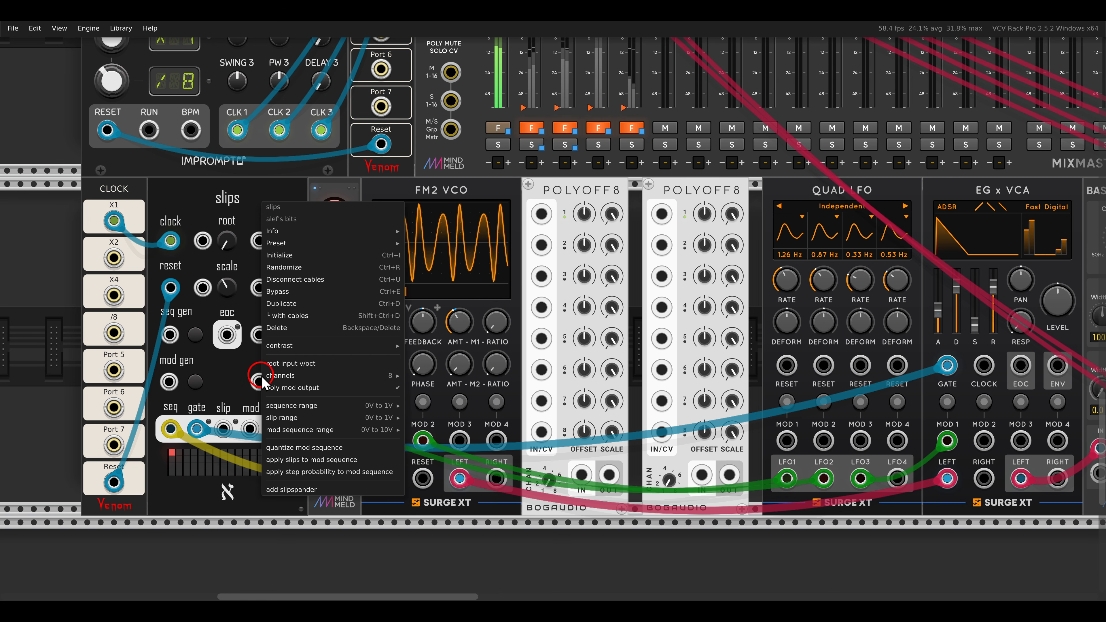
{"action": "left_click", "coordinate": [220, 209]}
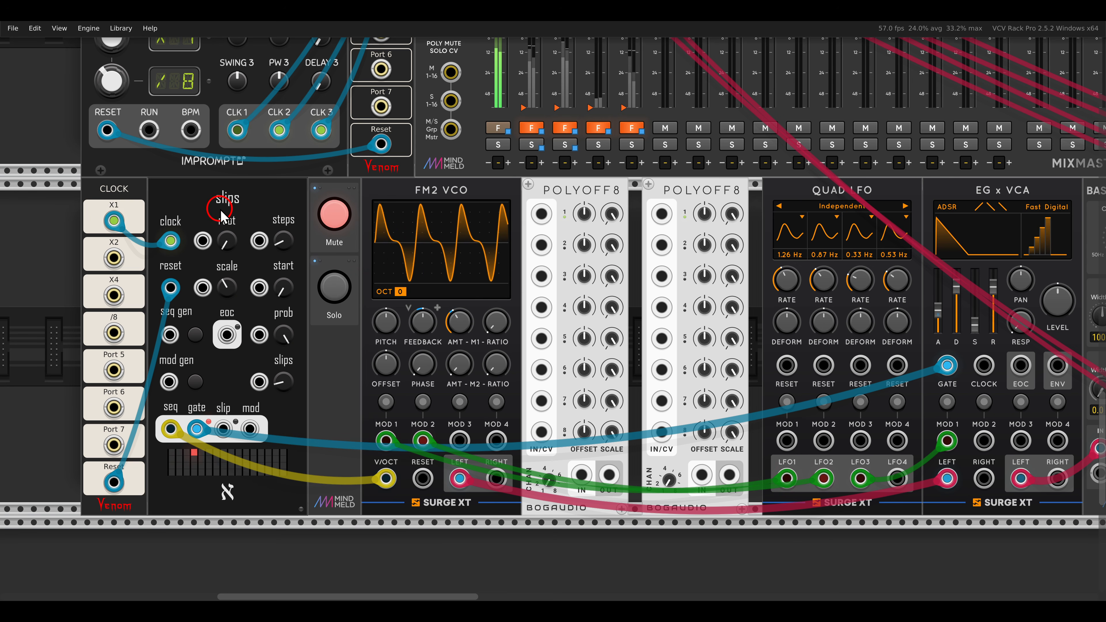
Switch off the Mute button and switch on the Solo button for the FM2 VCO voice.
{"action": "left_click", "coordinate": [336, 216]}
{"action": "left_click", "coordinate": [334, 287]}
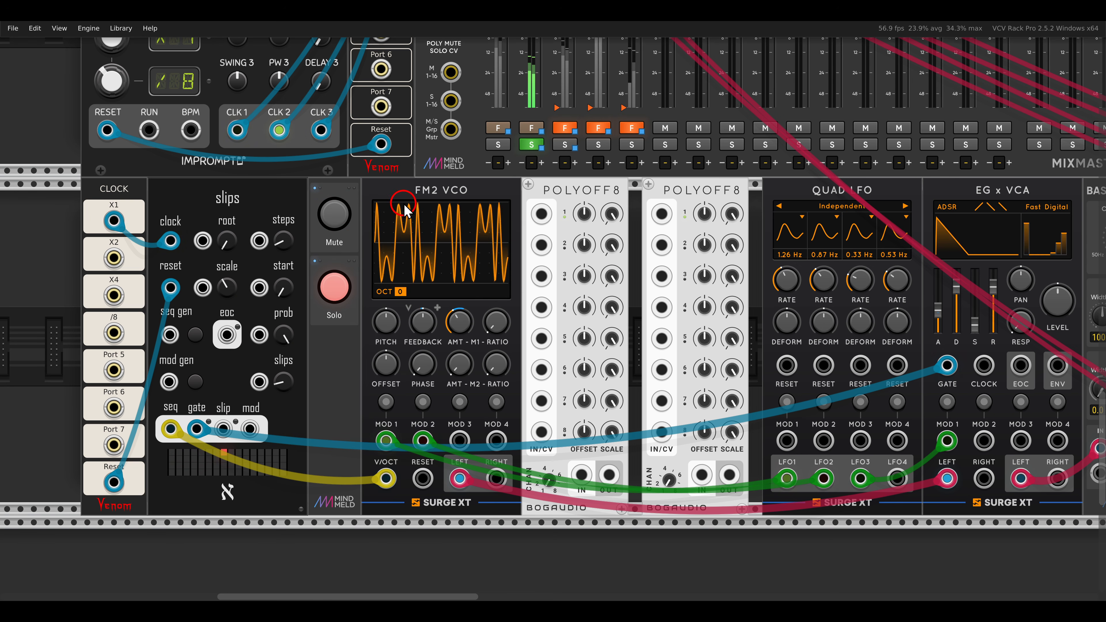
{"action": "left_click_drag", "start_coordinate": [397, 174], "coordinate": [483, 214]}
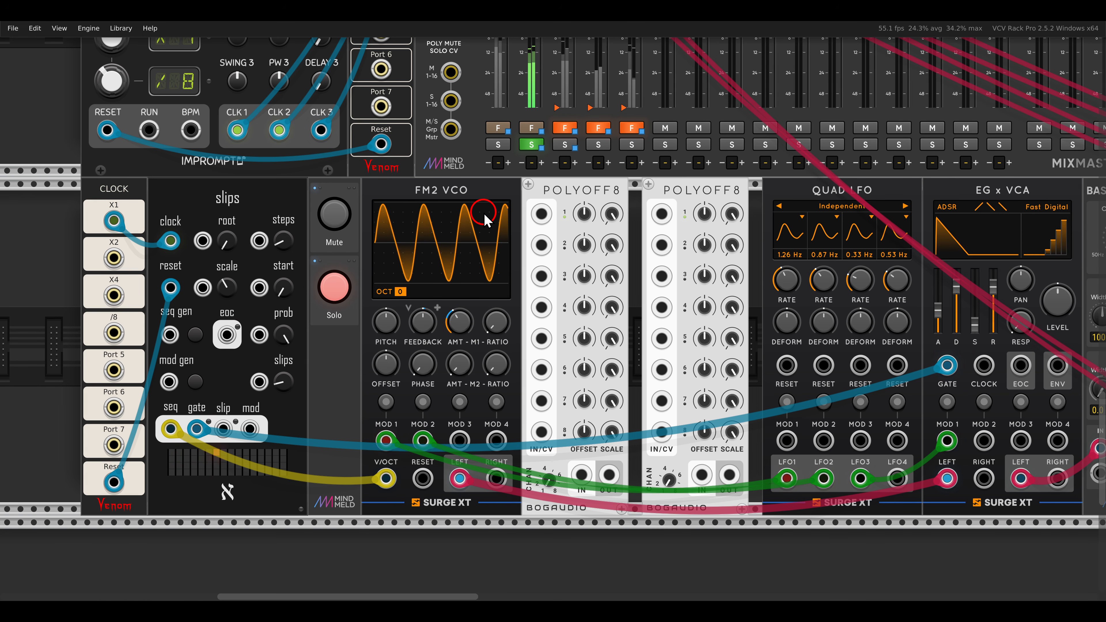
{"action": "left_click_drag", "start_coordinate": [652, 222], "coordinate": [582, 215]}
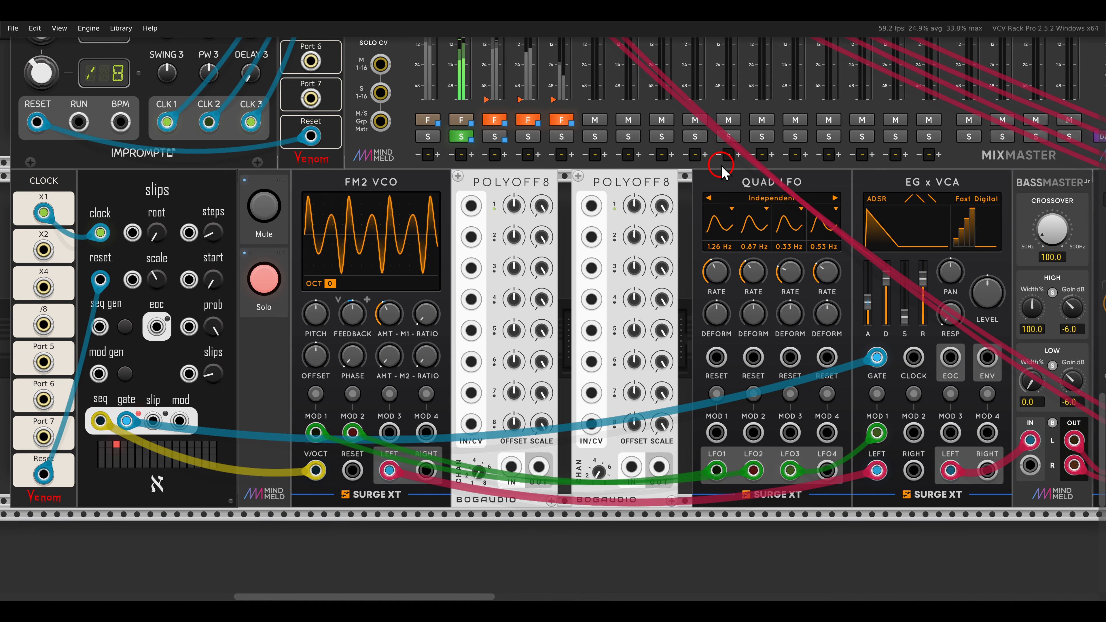
Set the polyphony of the FM2 VCO voice's Quad LFO to 8 channels.
{"action": "left_click_drag", "start_coordinate": [722, 166], "coordinate": [812, 200]}
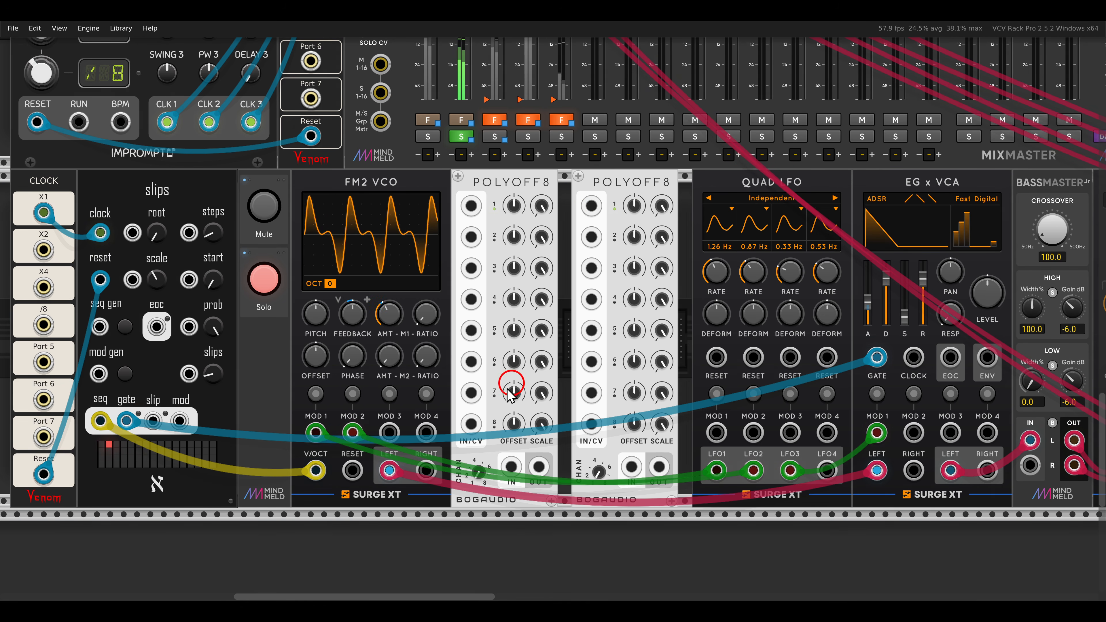
{"action": "left_click_drag", "start_coordinate": [289, 407], "coordinate": [371, 444]}
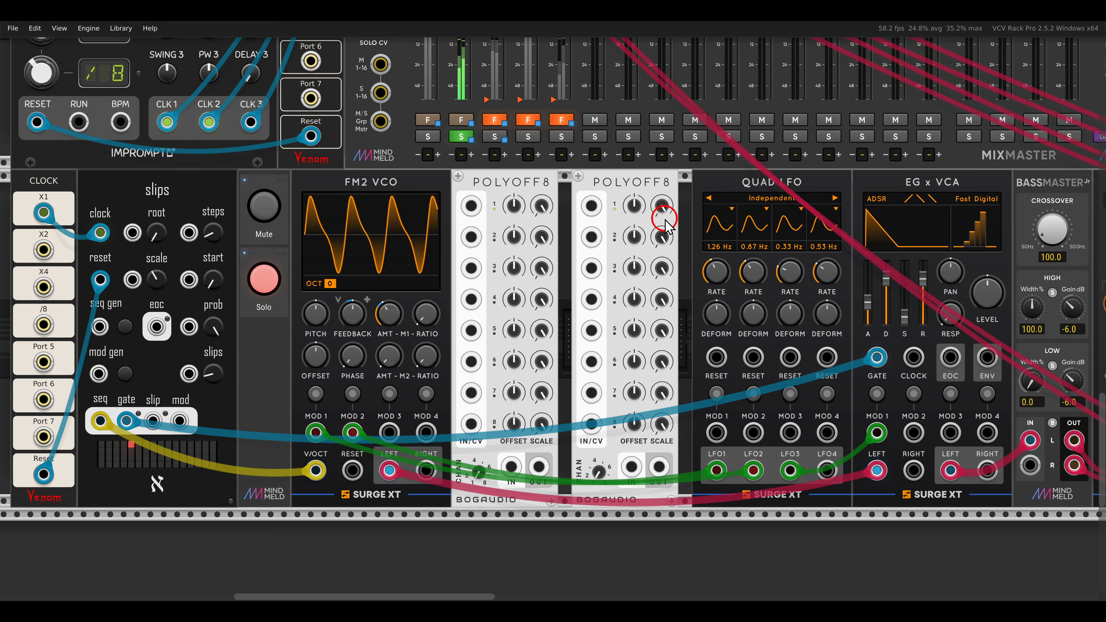
{"action": "right_click", "coordinate": [726, 188]}
{"action": "left_click", "coordinate": [757, 331]}
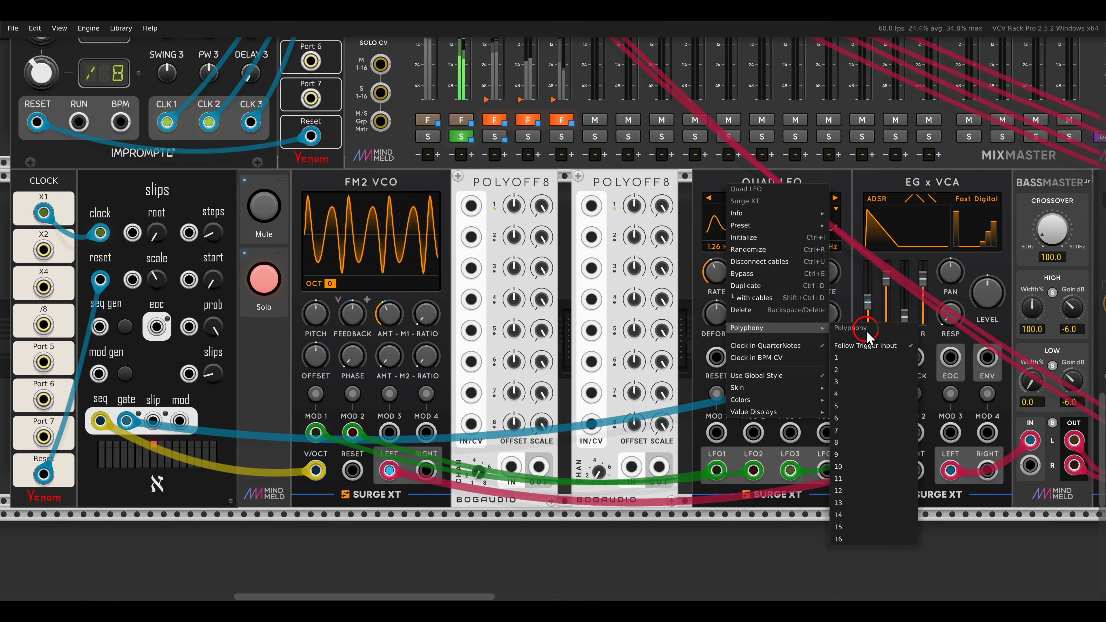
{"action": "left_click", "coordinate": [850, 442]}
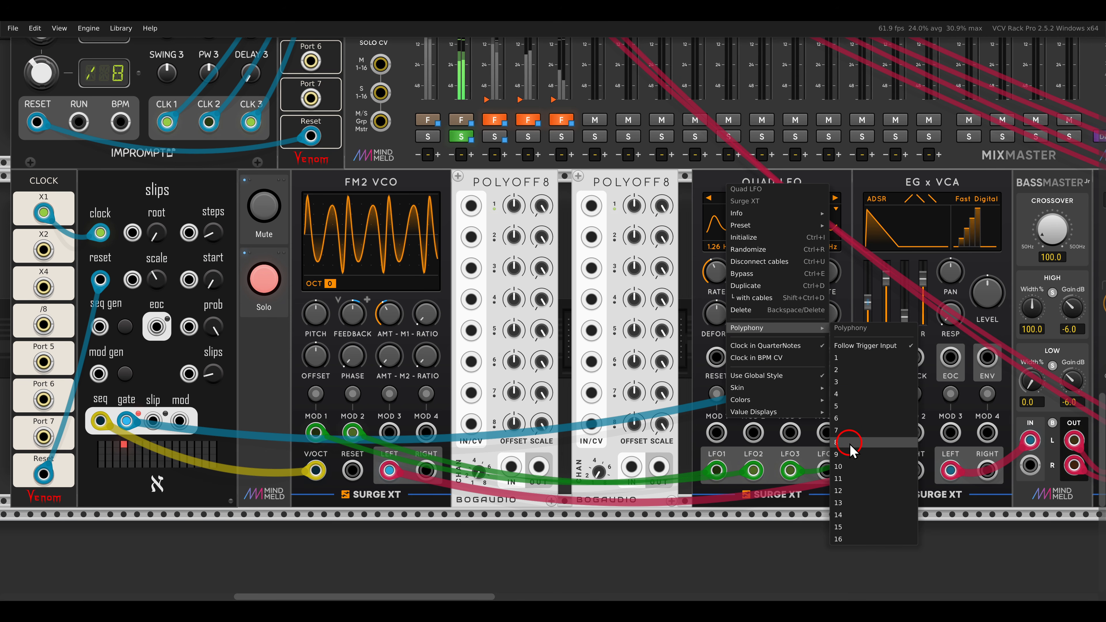
{"action": "left_click", "coordinate": [716, 464]}
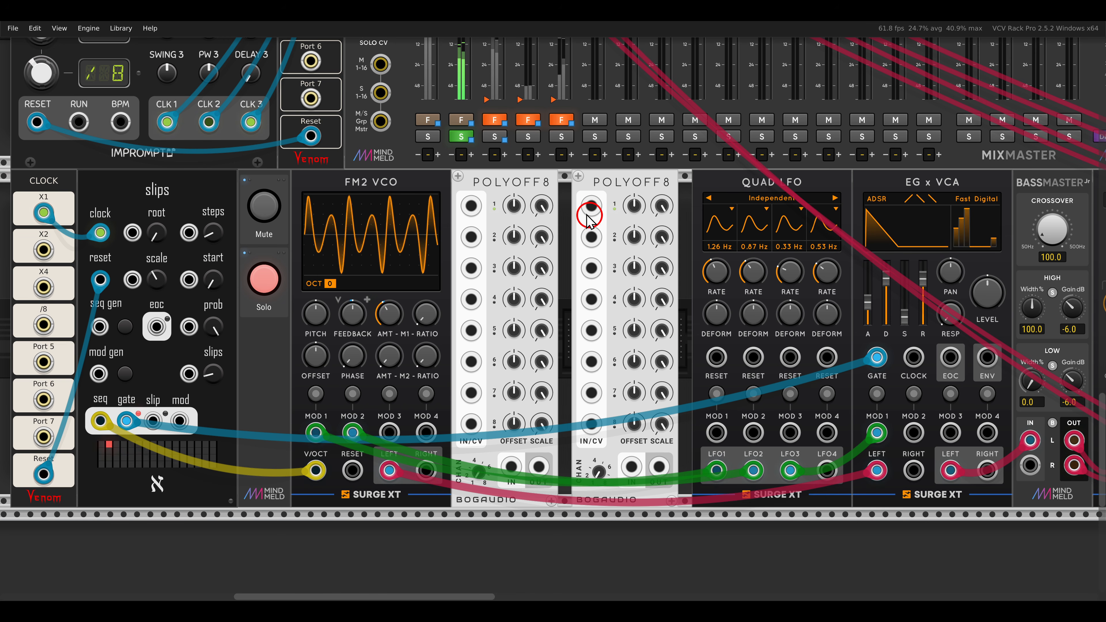
Reroute the Quad LFO modulation through the two POLYOFF8 modules, sending their outputs to FM2 VCO's MOD 1 and MOD 2 inputs.
{"action": "left_click_drag", "start_coordinate": [452, 166], "coordinate": [558, 204]}
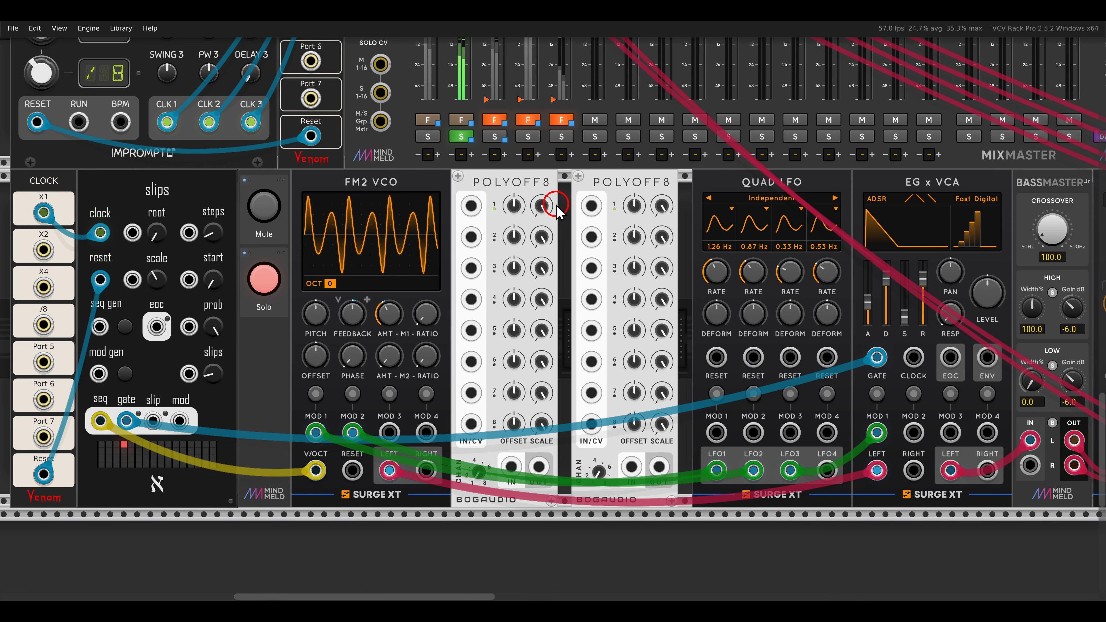
{"action": "left_click_drag", "start_coordinate": [316, 433], "coordinate": [508, 466]}
{"action": "left_click_drag", "start_coordinate": [354, 433], "coordinate": [628, 466]}
{"action": "left_click_drag", "start_coordinate": [539, 467], "coordinate": [402, 411]}
{"action": "left_click_drag", "start_coordinate": [569, 392], "coordinate": [659, 467]}
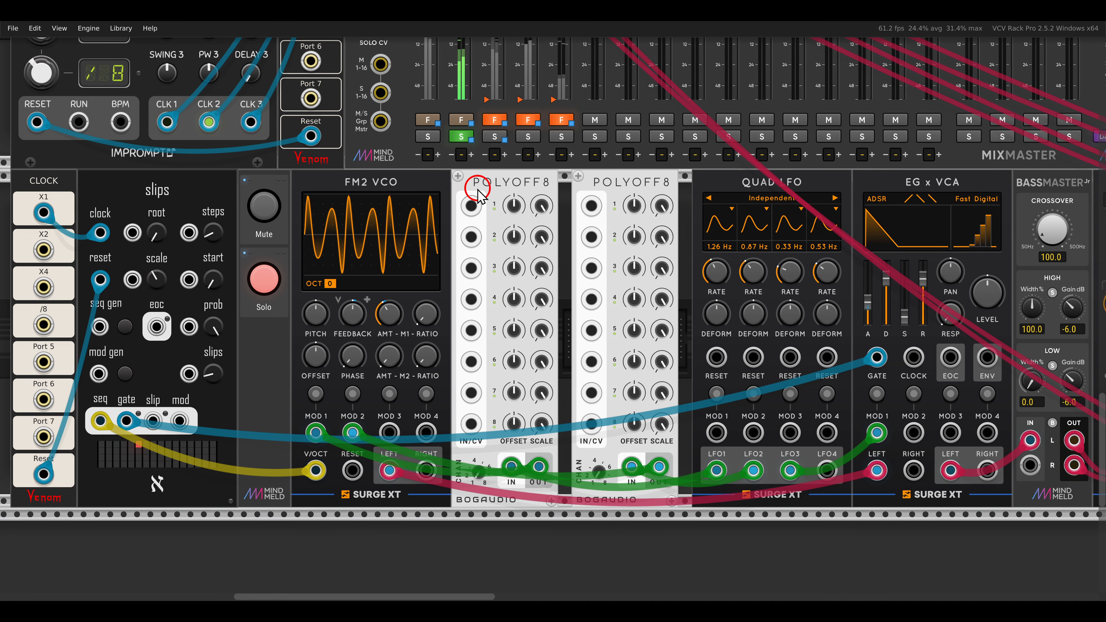
Give the first POLYOFF8's channels varied offsets, about 1.08 V on channel 1 and 3.49 V on channel 4, and vary the channel scales.
{"action": "left_click_drag", "start_coordinate": [476, 187], "coordinate": [504, 441]}
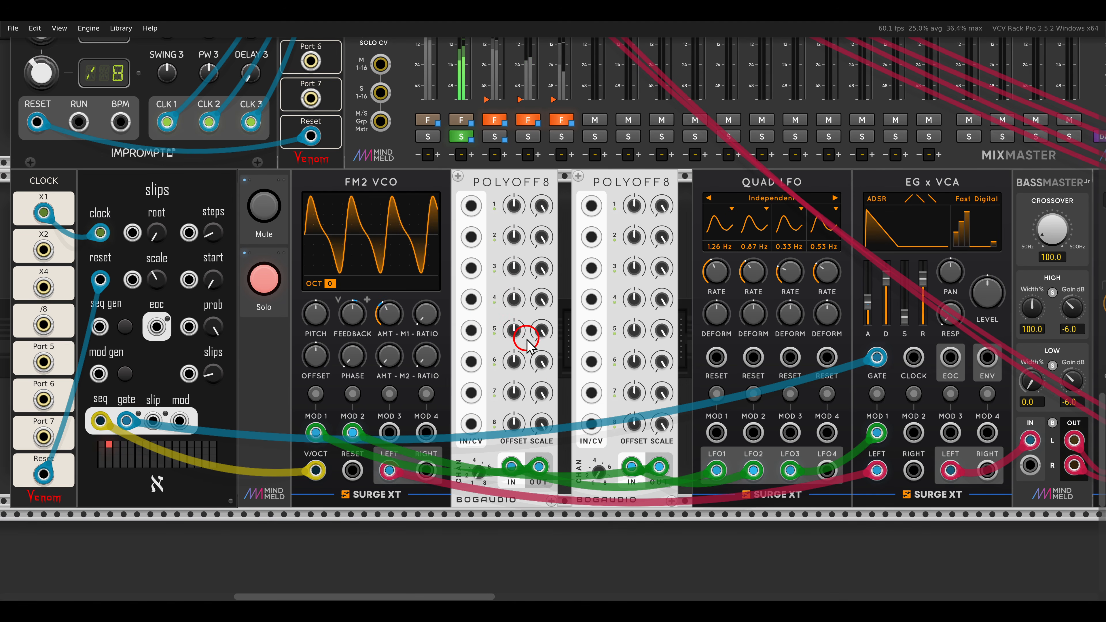
{"action": "left_click_drag", "start_coordinate": [515, 206], "coordinate": [505, 196]}
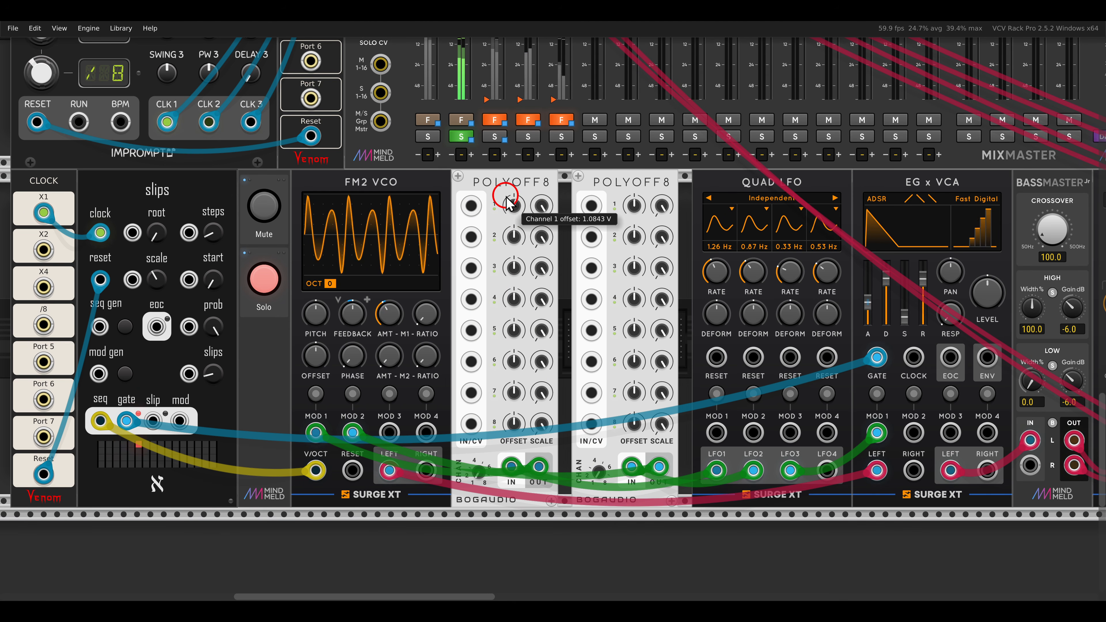
{"action": "left_click_drag", "start_coordinate": [515, 238], "coordinate": [515, 252]}
{"action": "left_click_drag", "start_coordinate": [515, 300], "coordinate": [506, 261]}
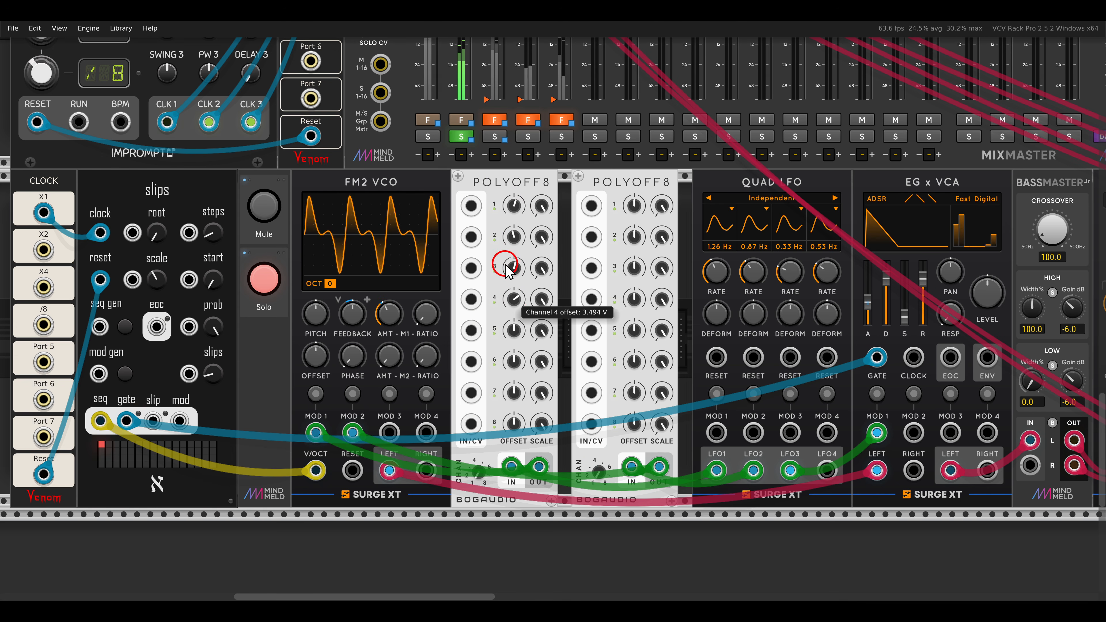
{"action": "left_click_drag", "start_coordinate": [513, 326], "coordinate": [514, 363]}
{"action": "left_click_drag", "start_coordinate": [510, 427], "coordinate": [511, 435]}
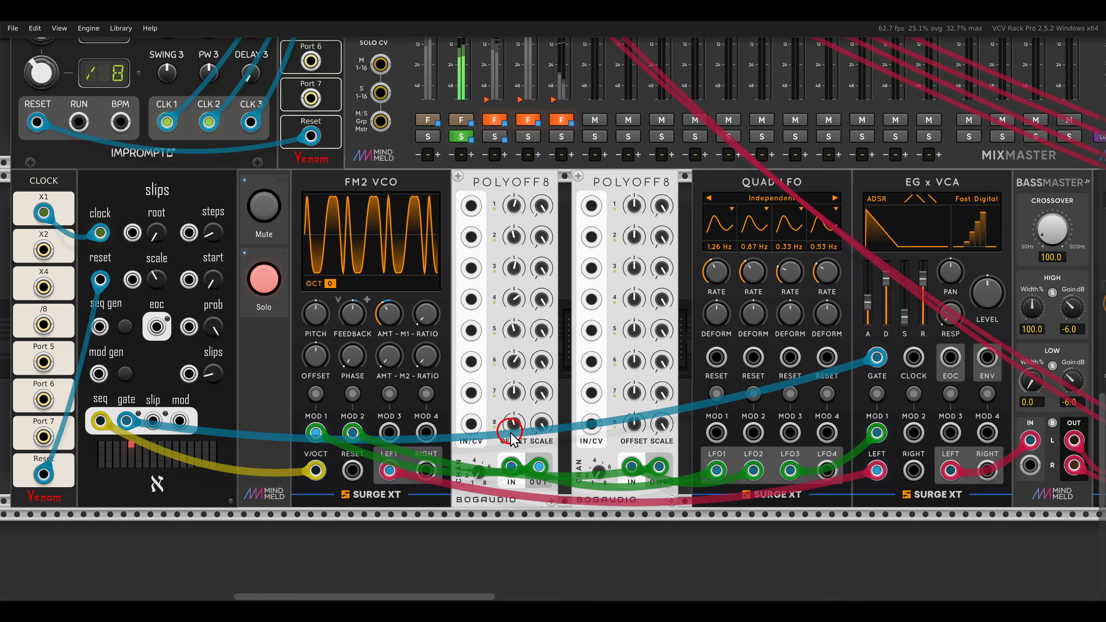
{"action": "left_click_drag", "start_coordinate": [541, 388], "coordinate": [541, 416]}
{"action": "left_click_drag", "start_coordinate": [542, 331], "coordinate": [542, 343]}
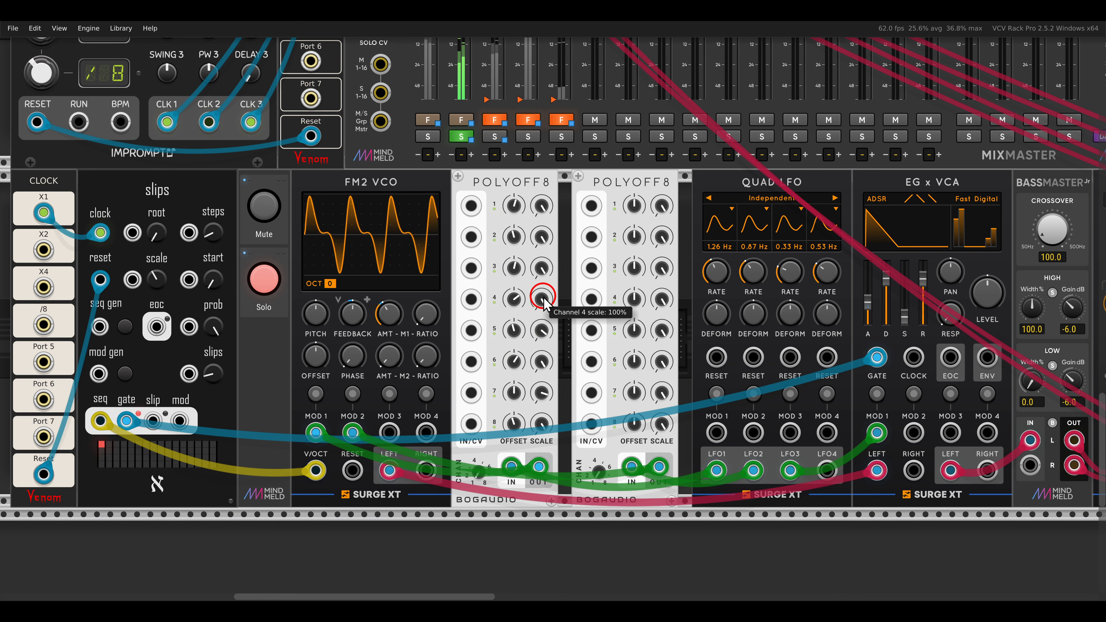
{"action": "left_click_drag", "start_coordinate": [542, 297], "coordinate": [542, 326]}
Vary the individual channel offsets and scales on the second POLYOFF8.
{"action": "left_click_drag", "start_coordinate": [634, 231], "coordinate": [633, 258]}
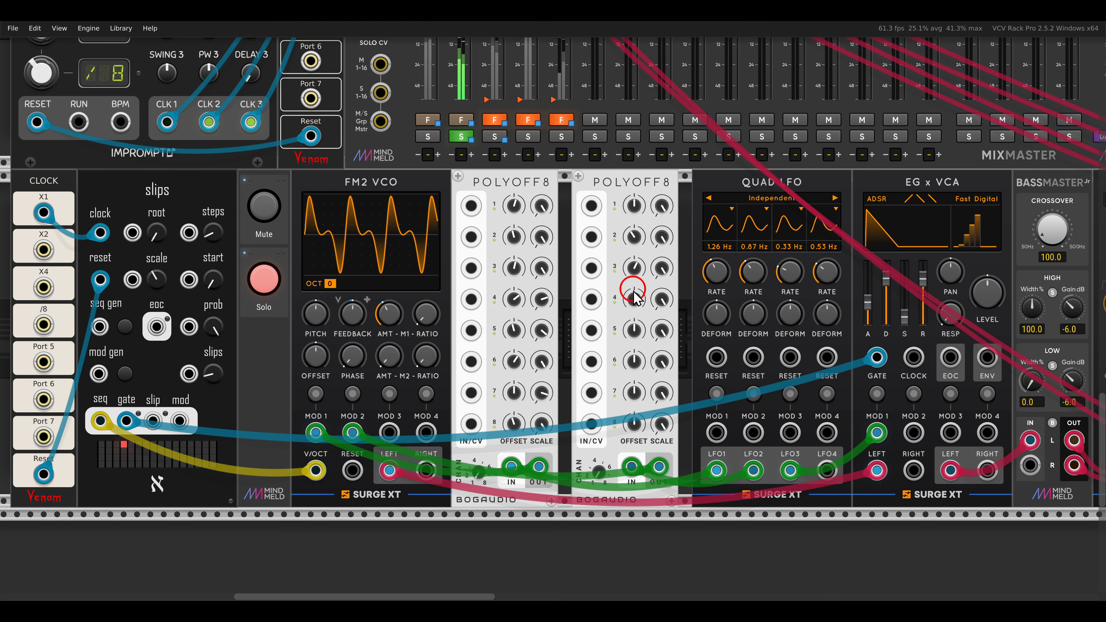
{"action": "left_click_drag", "start_coordinate": [637, 333], "coordinate": [658, 352]}
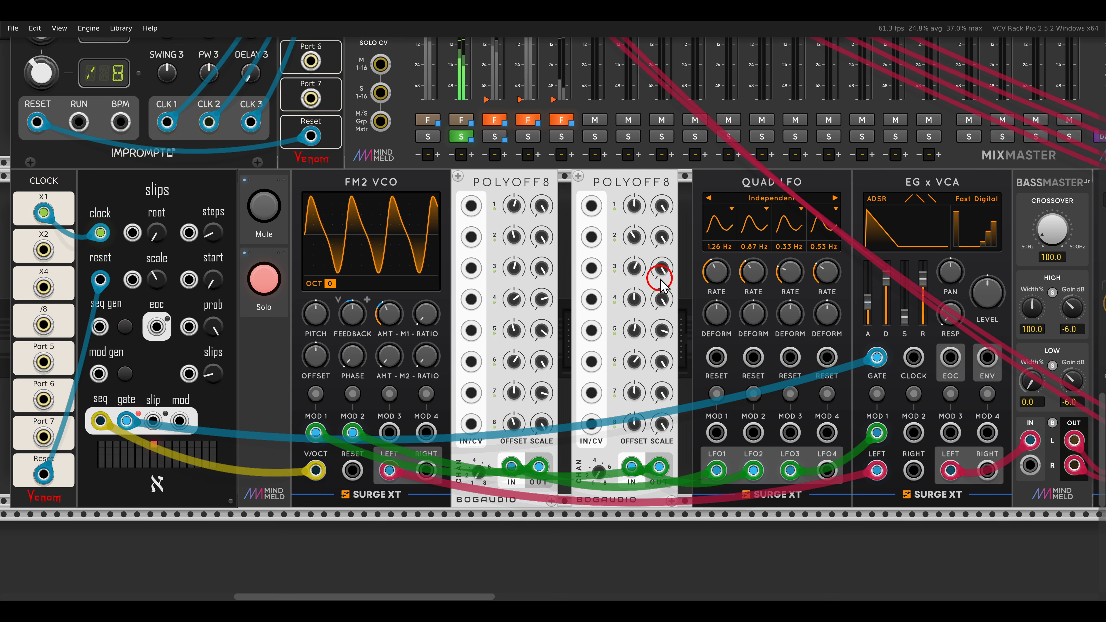
{"action": "left_click_drag", "start_coordinate": [661, 268], "coordinate": [661, 329]}
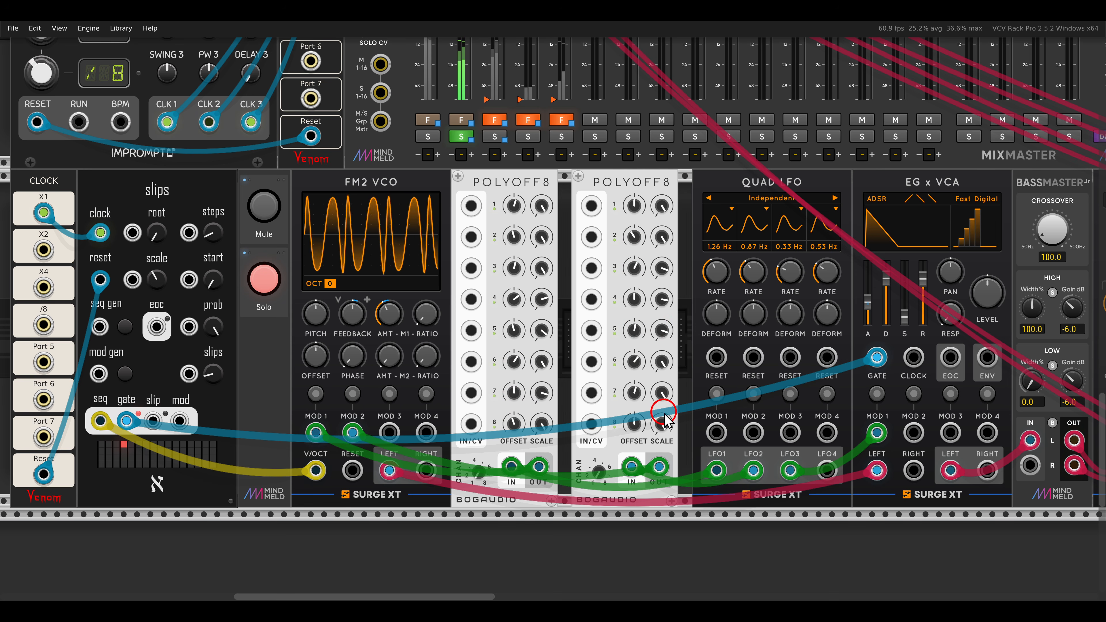
{"action": "left_click_drag", "start_coordinate": [661, 423], "coordinate": [660, 444]}
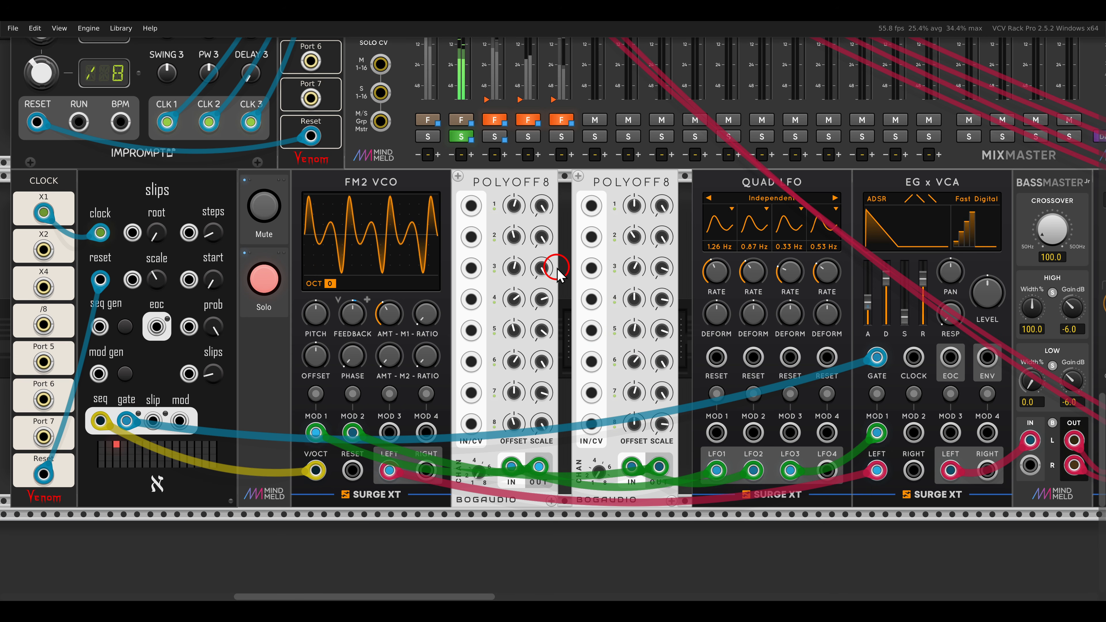
Switch off the FM2 VCO voice's Solo and check the poly mod output option of slips in the dual VCO UNIT voice.
{"action": "left_click", "coordinate": [266, 282]}
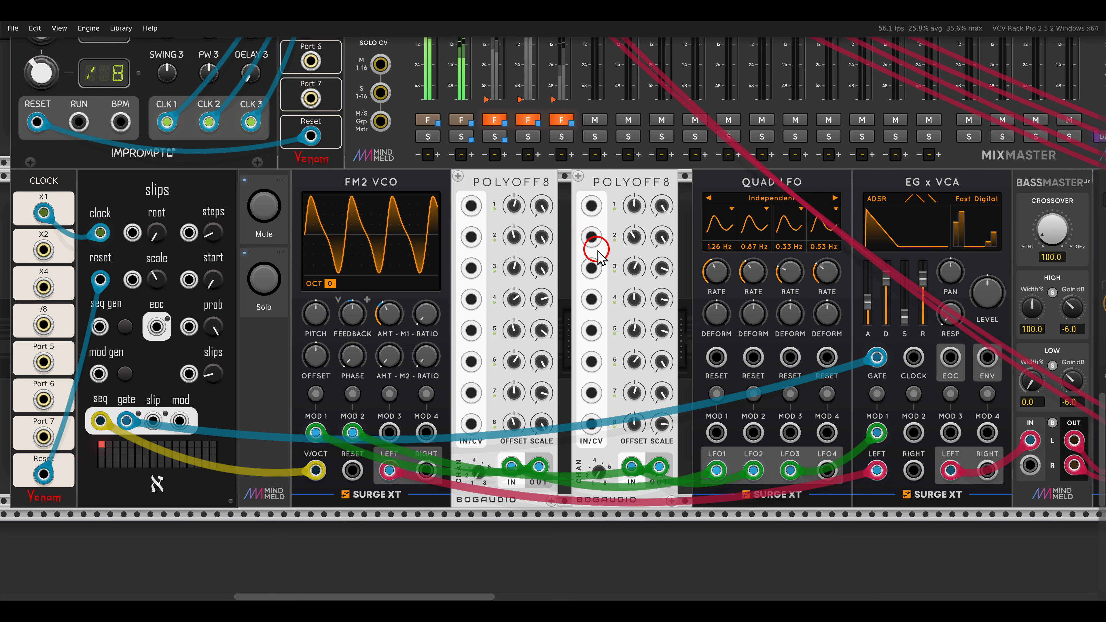
{"action": "left_click_drag", "start_coordinate": [832, 161], "coordinate": [472, 402]}
{"action": "left_click_drag", "start_coordinate": [847, 192], "coordinate": [490, 363]}
{"action": "left_click_drag", "start_coordinate": [749, 205], "coordinate": [451, 365]}
{"action": "left_click_drag", "start_coordinate": [503, 240], "coordinate": [603, 263]}
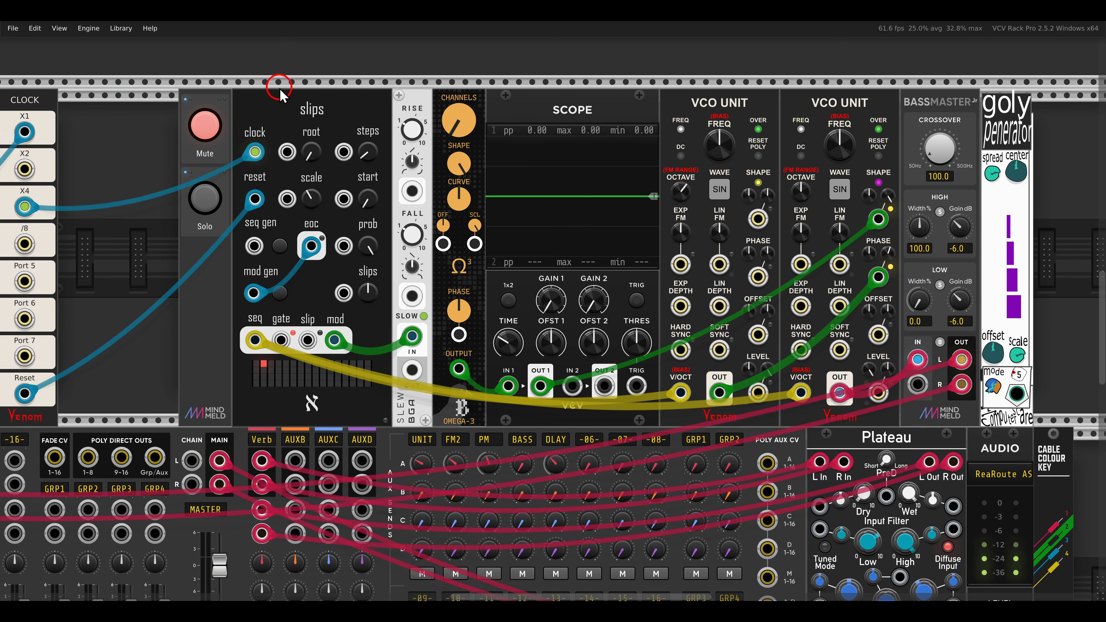
{"action": "right_click", "coordinate": [339, 114]}
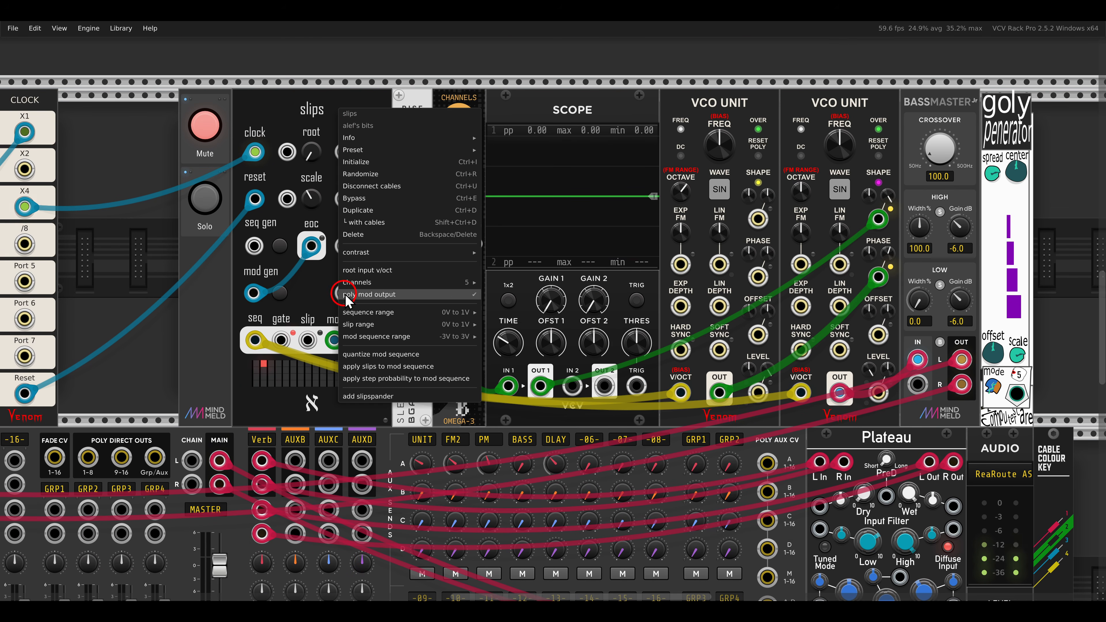
{"action": "left_click", "coordinate": [275, 131]}
Switch off Mute and switch on Solo for the dual VCO UNIT voice.
{"action": "left_click", "coordinate": [205, 126]}
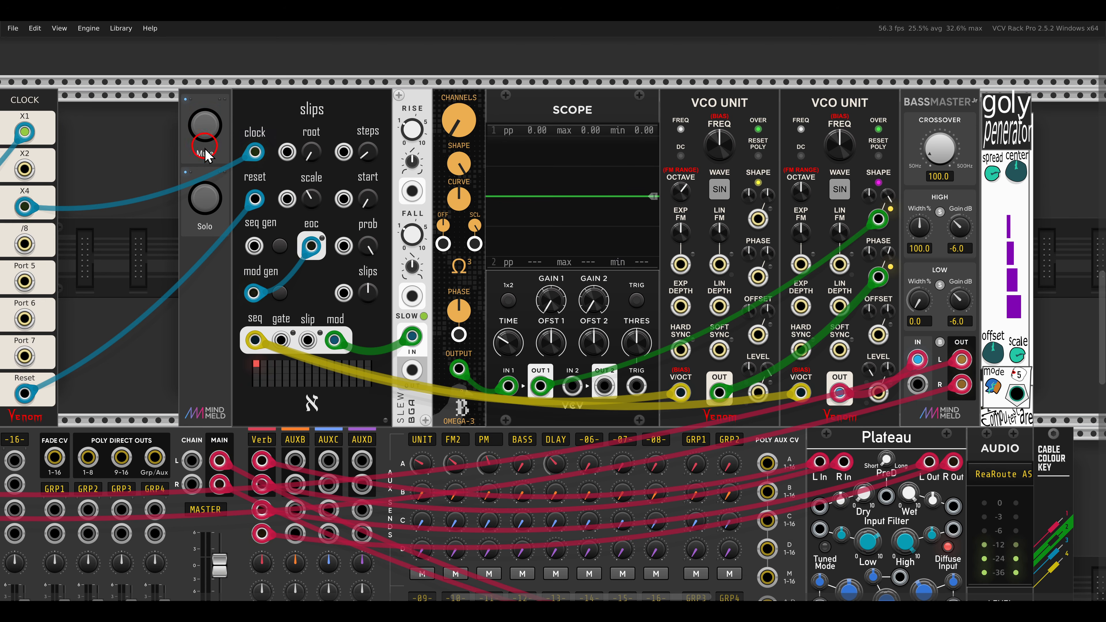
{"action": "left_click", "coordinate": [198, 208]}
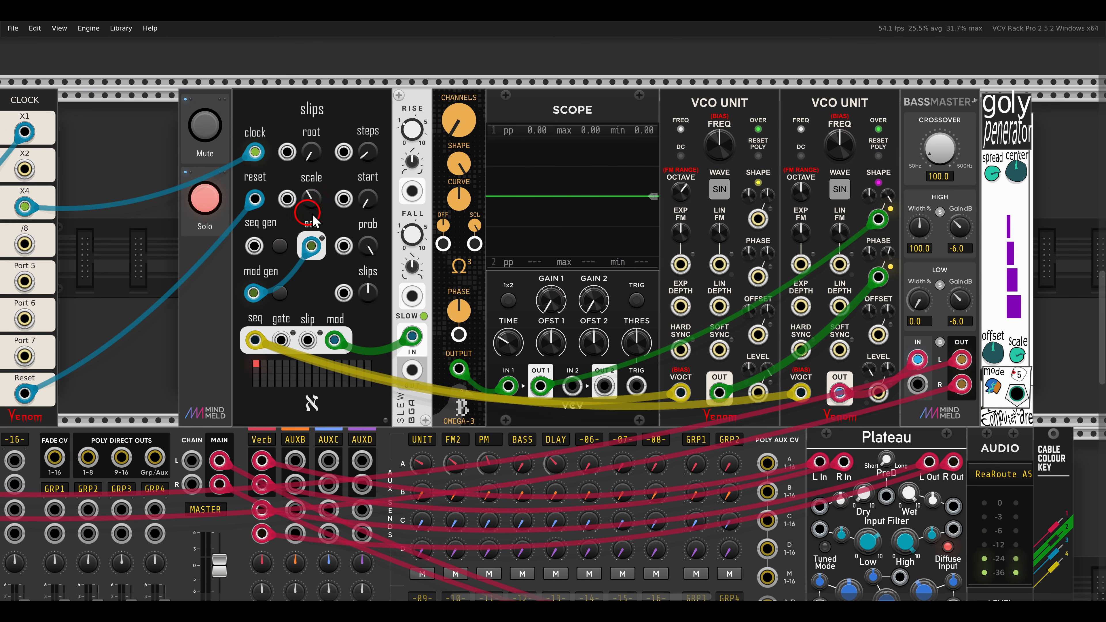
{"action": "scroll", "coordinate": [342, 214], "scroll_direction": "right", "scroll_amount": 1}
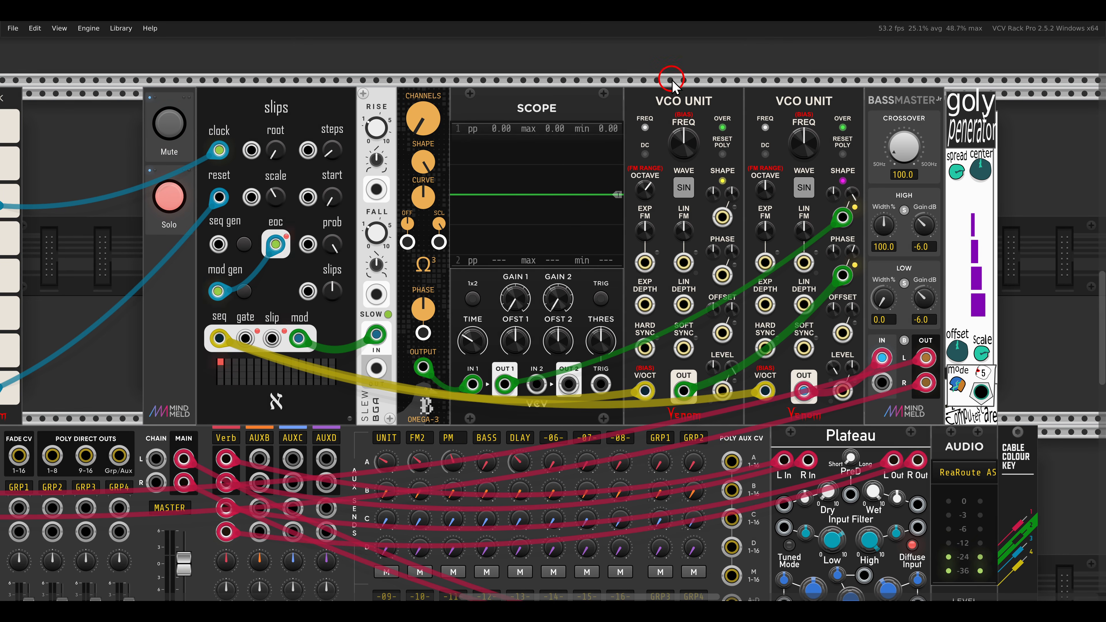
{"action": "left_click_drag", "start_coordinate": [635, 76], "coordinate": [853, 127]}
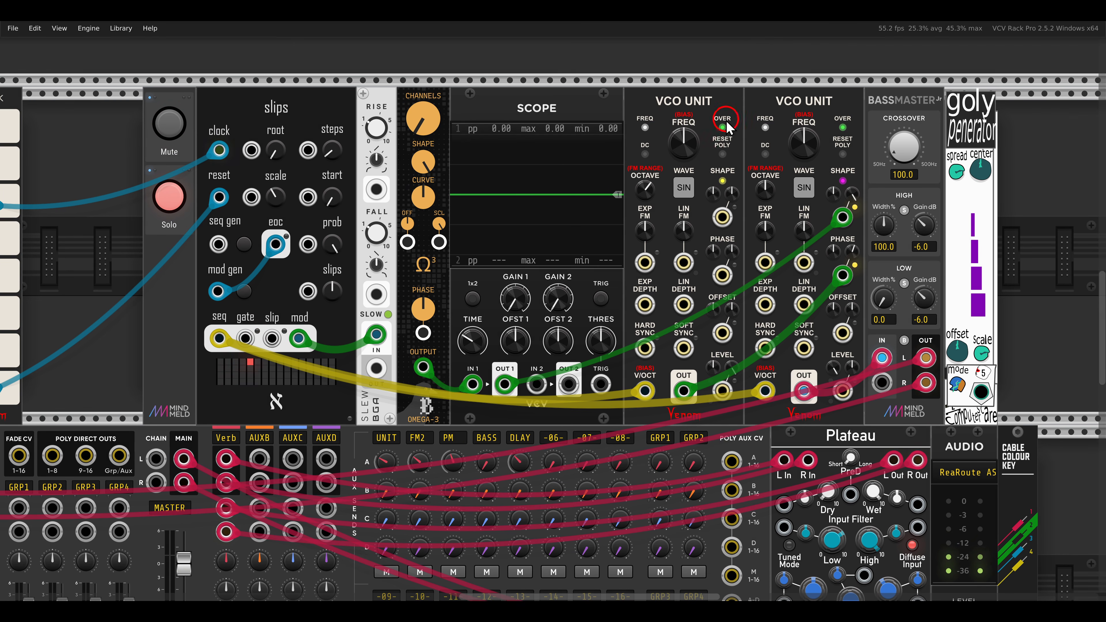
{"action": "mouse_move", "coordinate": [699, 235]}
{"action": "left_mouse_down"}
{"action": "mouse_move", "coordinate": [780, 194]}
{"action": "mouse_move", "coordinate": [793, 214]}
{"action": "left_mouse_up"}
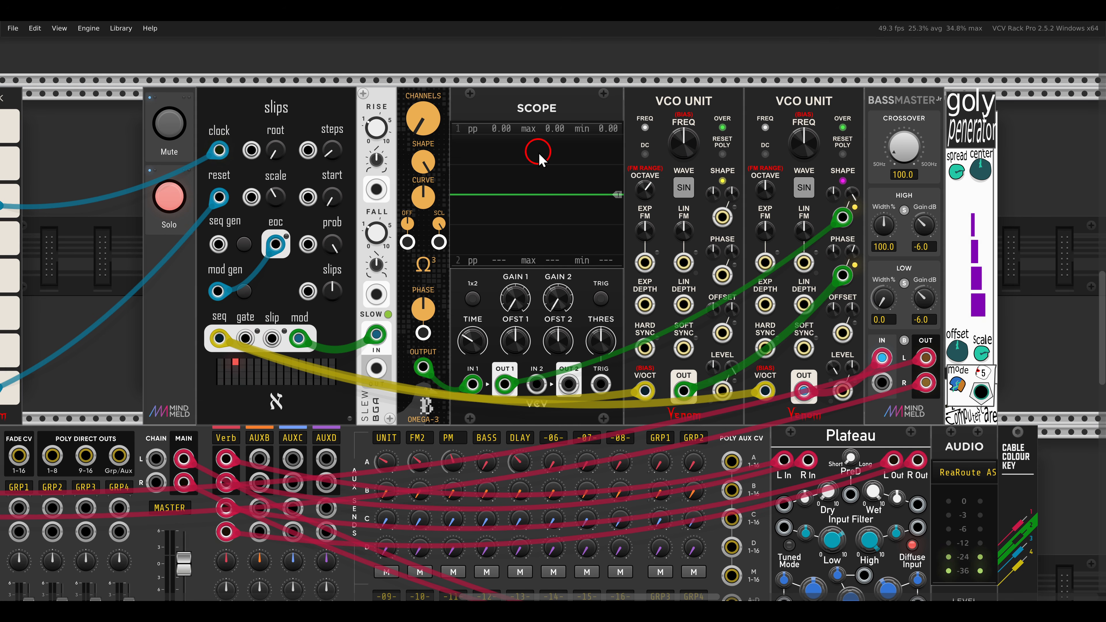
Set OMEGA-3's polyphony to 5 channels and adjust its Shape and Curve to respace the output voltages.
{"action": "left_click_drag", "start_coordinate": [385, 82], "coordinate": [460, 149]}
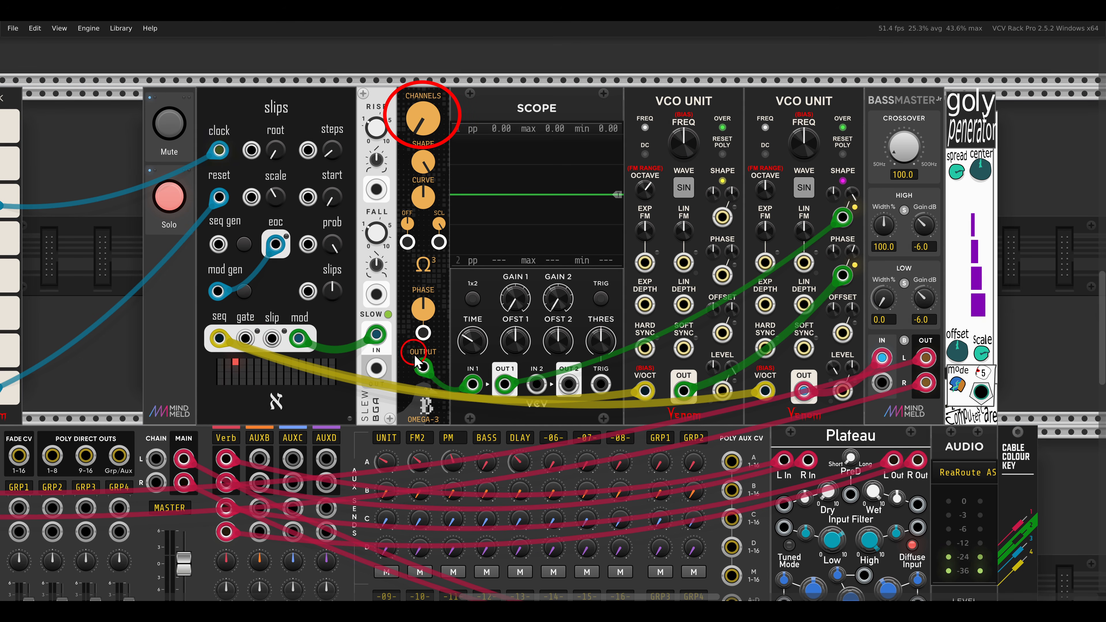
{"action": "left_click_drag", "start_coordinate": [392, 389], "coordinate": [464, 439]}
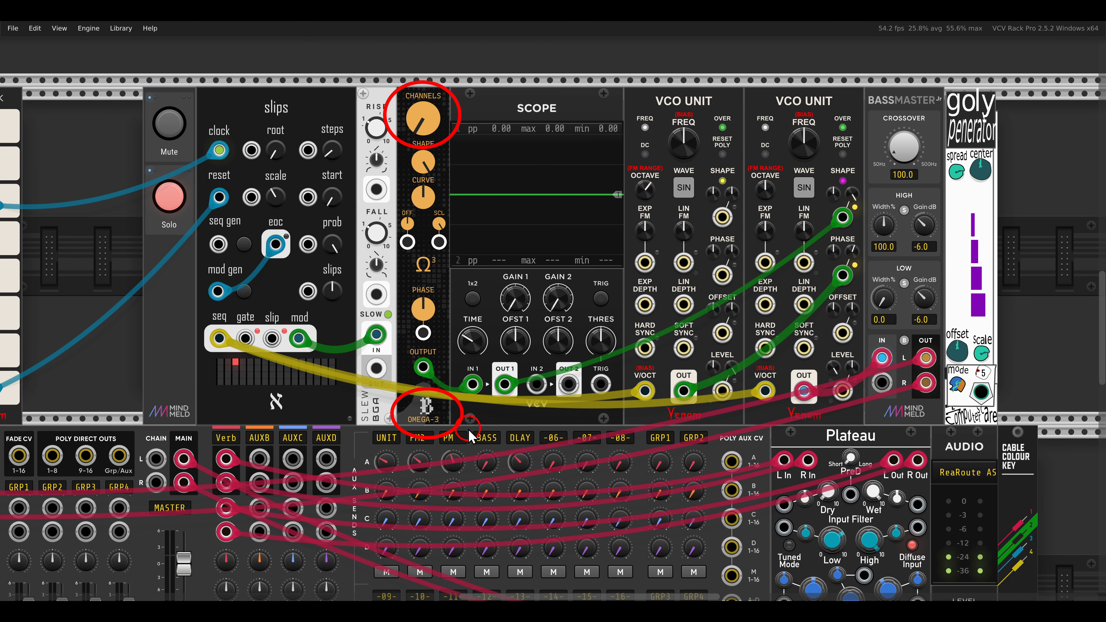
{"action": "mouse_move", "coordinate": [421, 127]}
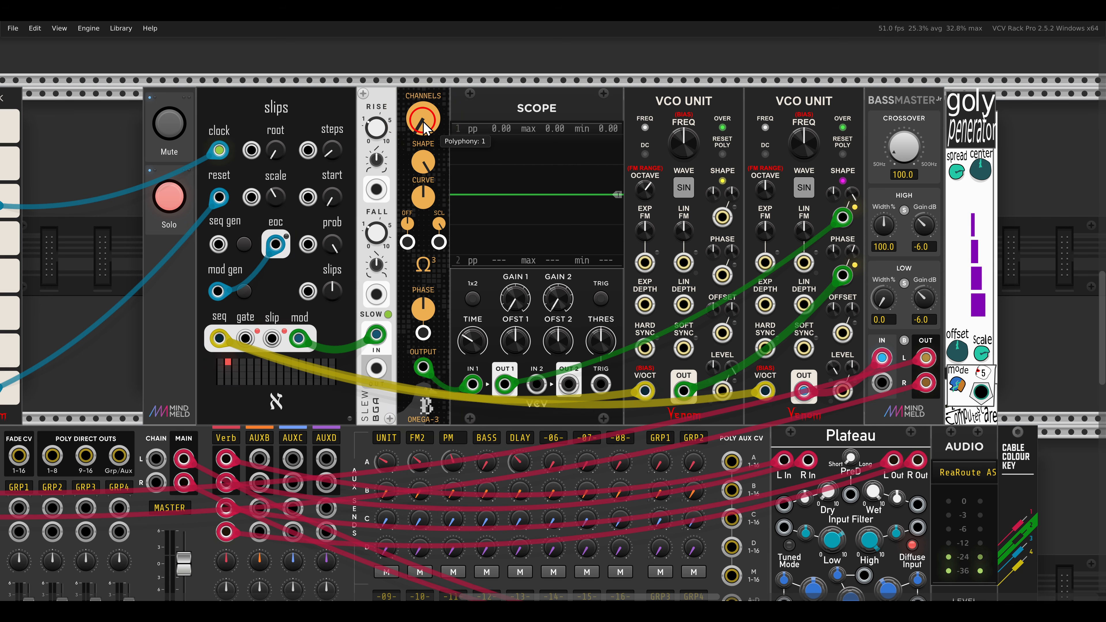
{"action": "left_click_drag", "start_coordinate": [423, 119], "coordinate": [419, 95]}
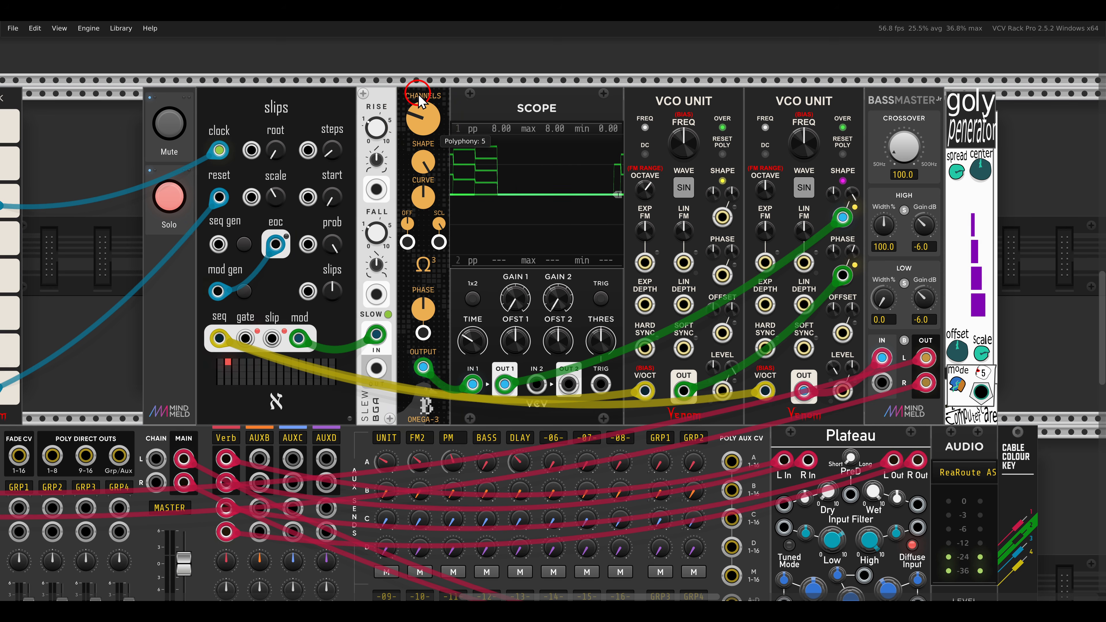
{"action": "left_click_drag", "start_coordinate": [436, 136], "coordinate": [638, 219]}
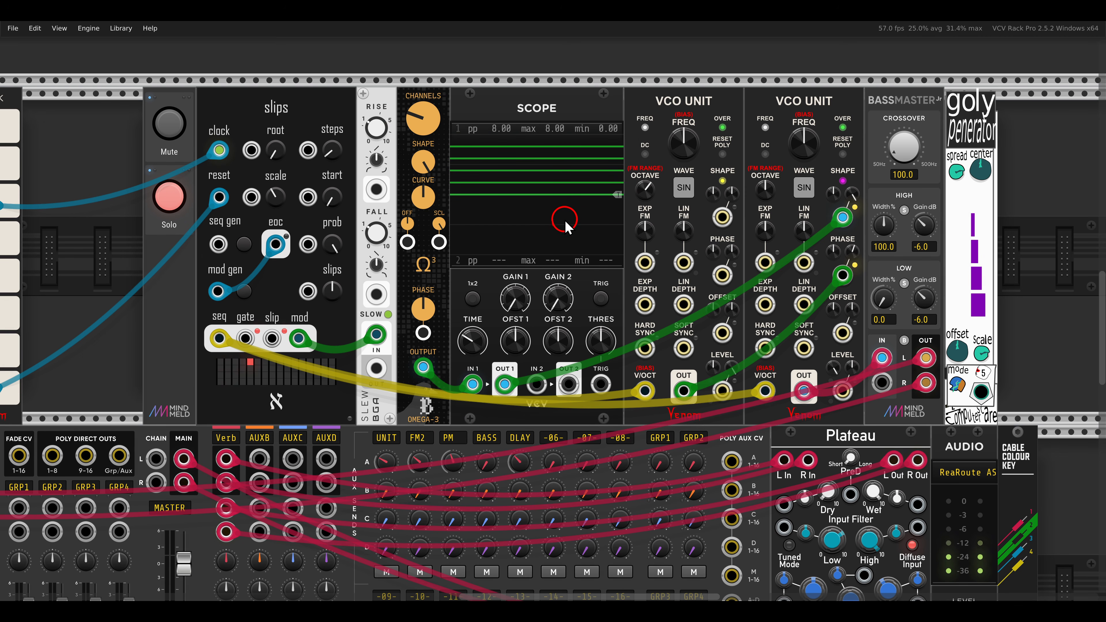
{"action": "left_click_drag", "start_coordinate": [427, 162], "coordinate": [425, 229]}
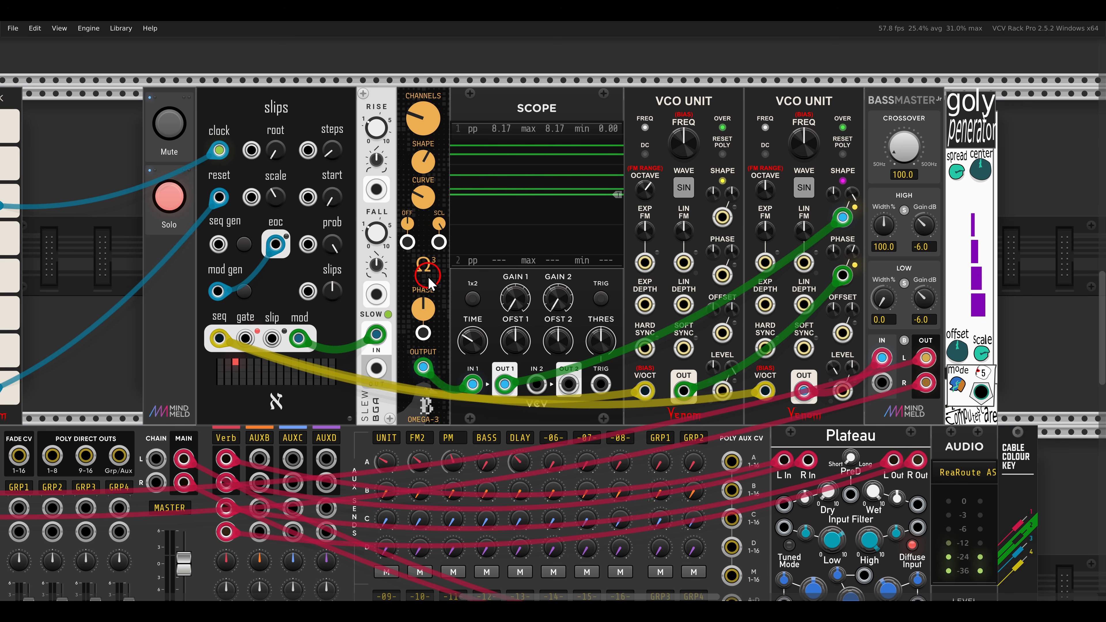
Patch the slew module's signal output into OMEGA-3's Phase CV input and reset the Phase setting to its default.
{"action": "mouse_move", "coordinate": [421, 304]}
{"action": "left_mouse_down"}
{"action": "mouse_move", "coordinate": [419, 277]}
{"action": "mouse_move", "coordinate": [421, 308]}
{"action": "left_mouse_up"}
{"action": "left_click", "coordinate": [423, 332]}
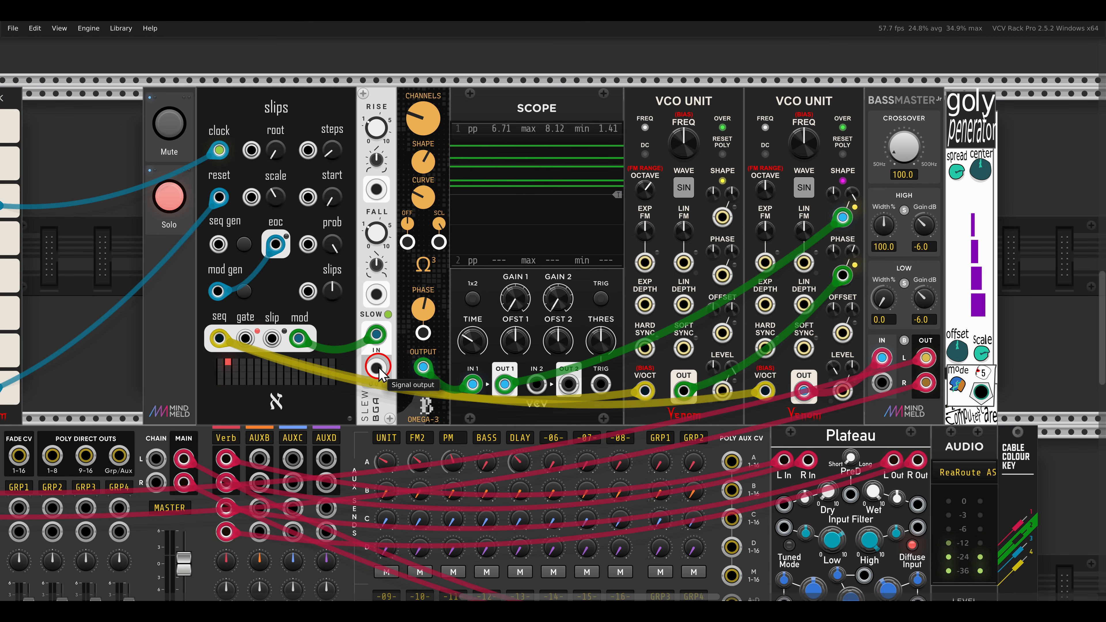
{"action": "left_click_drag", "start_coordinate": [377, 368], "coordinate": [419, 338]}
{"action": "double_click", "coordinate": [423, 316]}
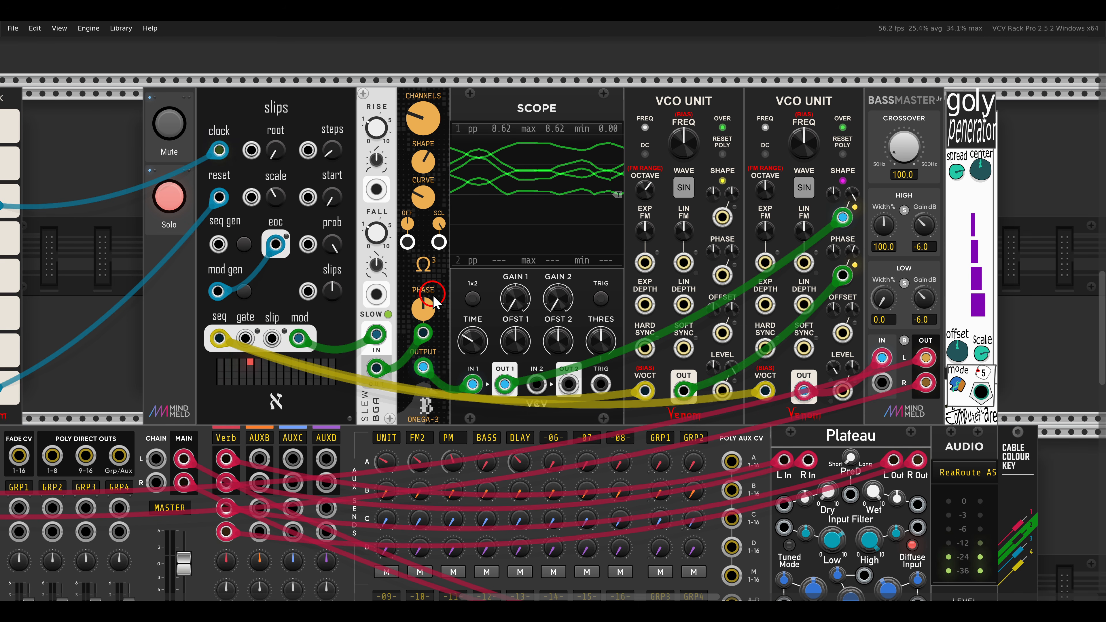
Patch goly penerator's main output into the first VCO UNIT's Level CV input.
{"action": "mouse_move", "coordinate": [901, 134]}
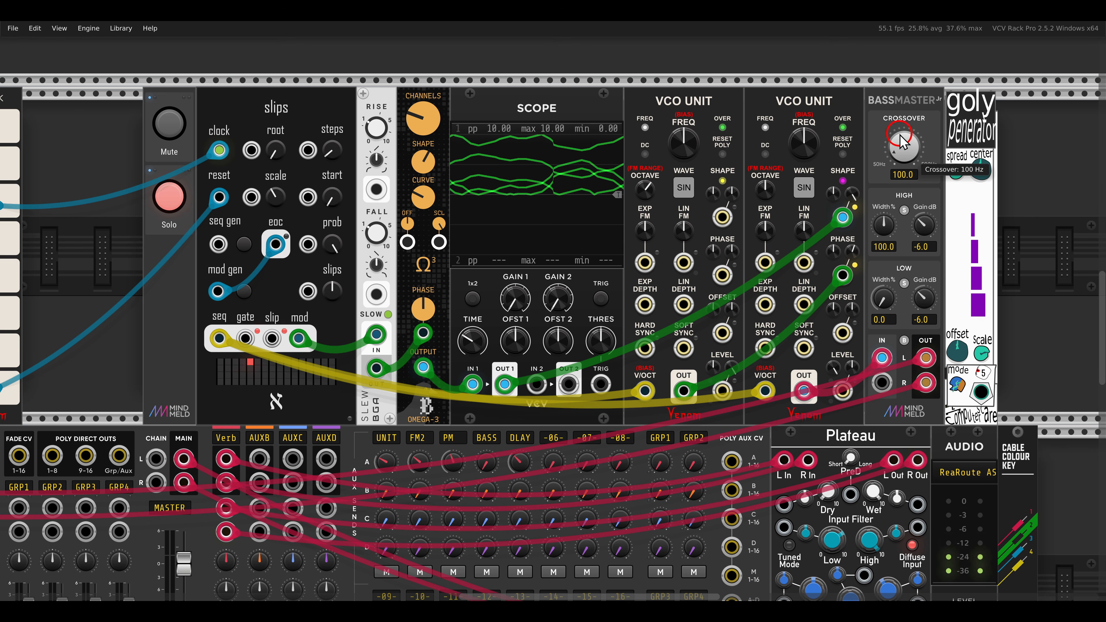
{"action": "left_click_drag", "start_coordinate": [929, 79], "coordinate": [1016, 170]}
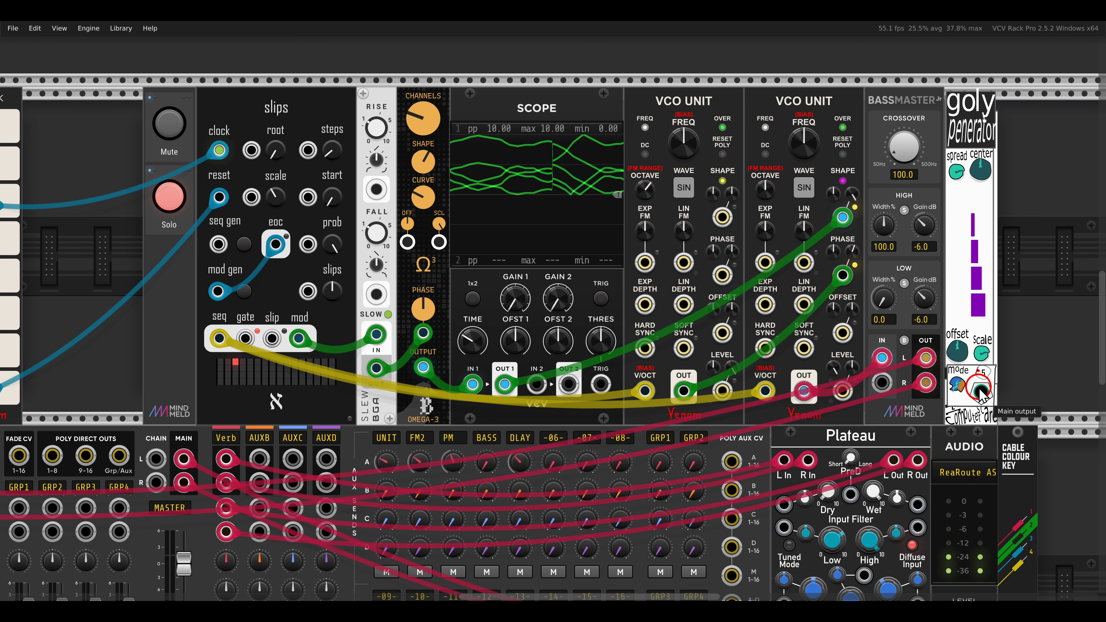
{"action": "left_click_drag", "start_coordinate": [981, 395], "coordinate": [723, 390]}
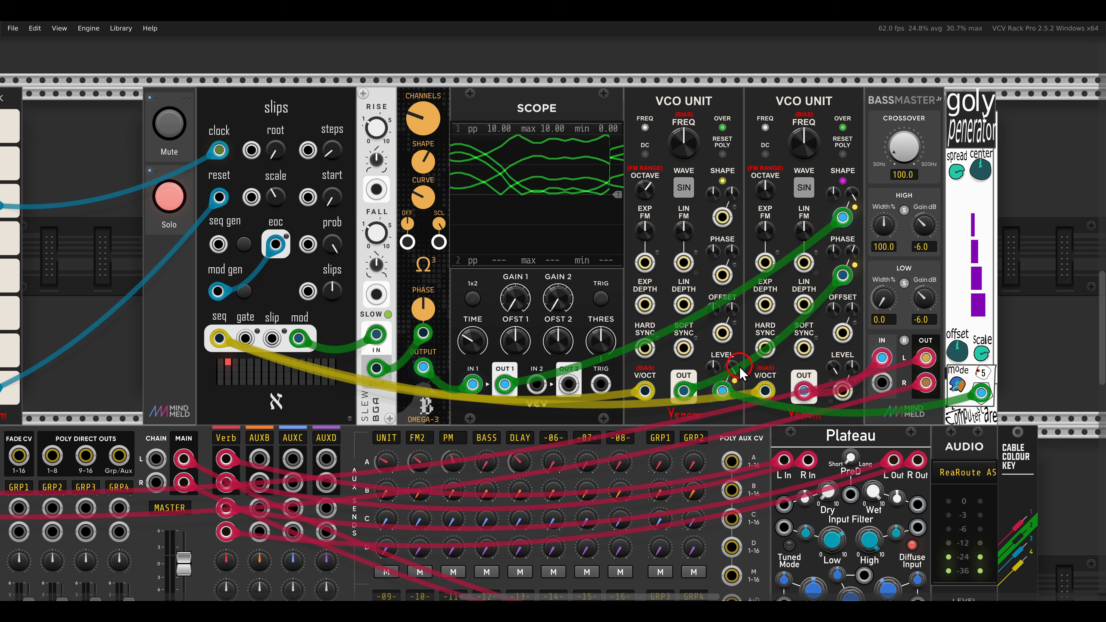
Adjust goly penerator's Center and Offset, trying the Linear and Pseudo-Random algorithms to redistribute its polyphonic output voltages.
{"action": "left_click_drag", "start_coordinate": [981, 171], "coordinate": [948, 130]}
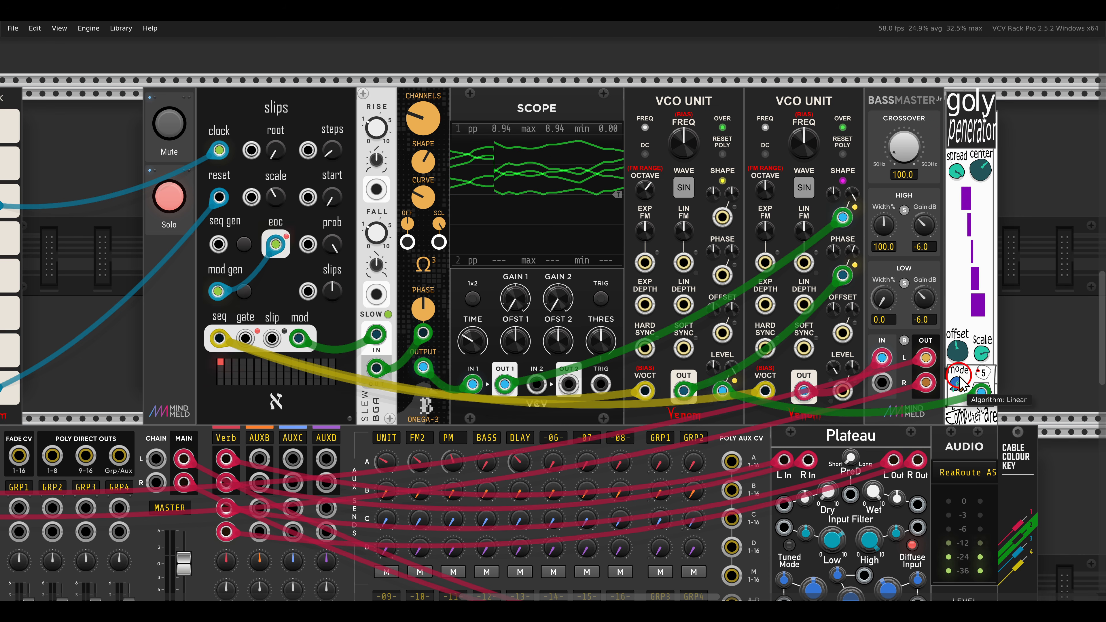
{"action": "left_click_drag", "start_coordinate": [958, 340], "coordinate": [955, 323]}
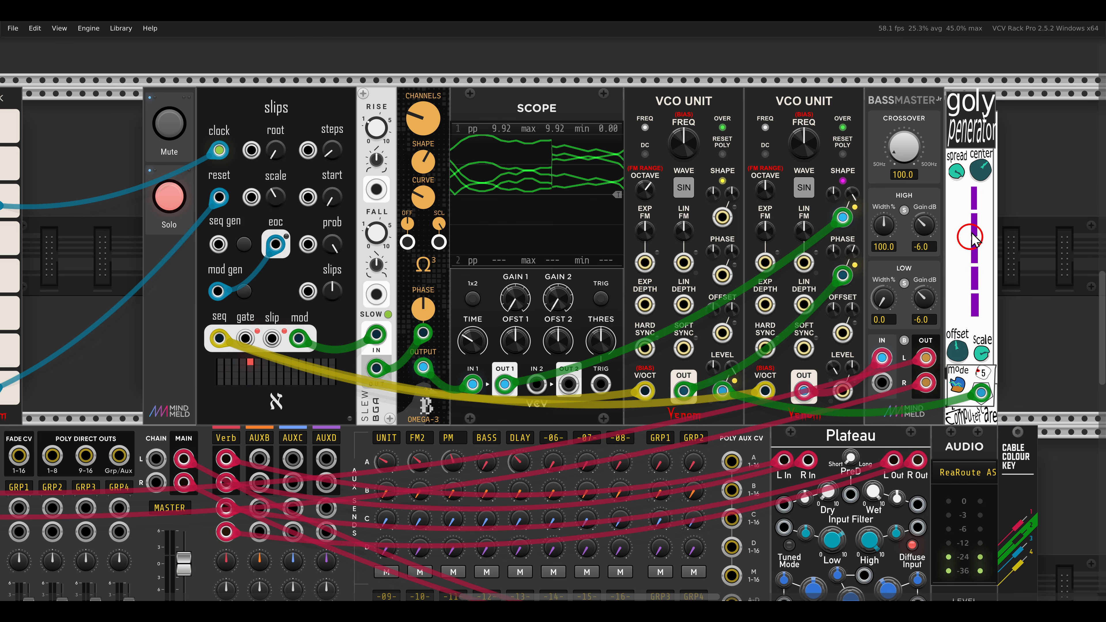
{"action": "left_click_drag", "start_coordinate": [972, 159], "coordinate": [972, 240]}
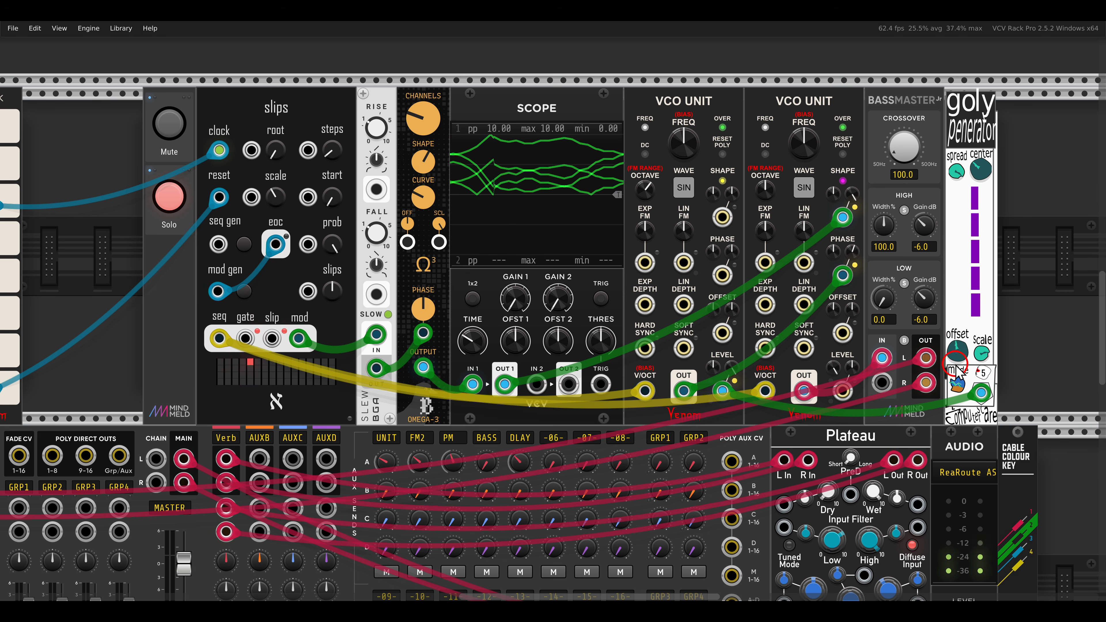
{"action": "left_click_drag", "start_coordinate": [956, 380], "coordinate": [947, 235]}
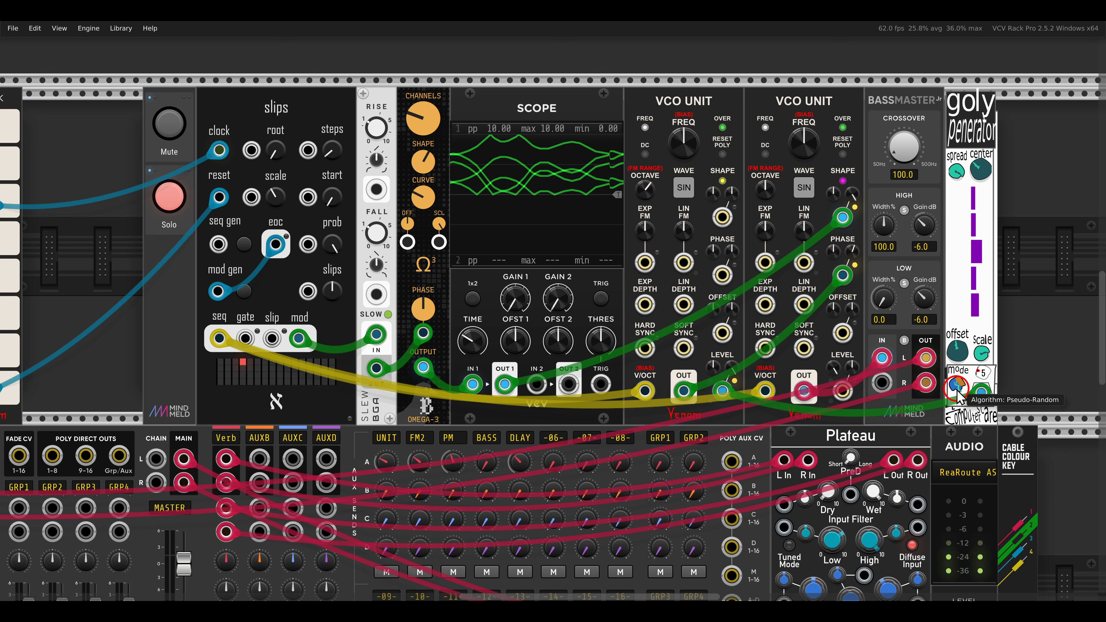
{"action": "left_click_drag", "start_coordinate": [985, 173], "coordinate": [962, 204]}
{"action": "mouse_move", "coordinate": [957, 351]}
{"action": "left_mouse_down"}
{"action": "mouse_move", "coordinate": [962, 408]}
{"action": "mouse_move", "coordinate": [958, 353]}
{"action": "mouse_move", "coordinate": [957, 364]}
{"action": "left_mouse_up"}
{"action": "left_click_drag", "start_coordinate": [987, 167], "coordinate": [958, 199]}
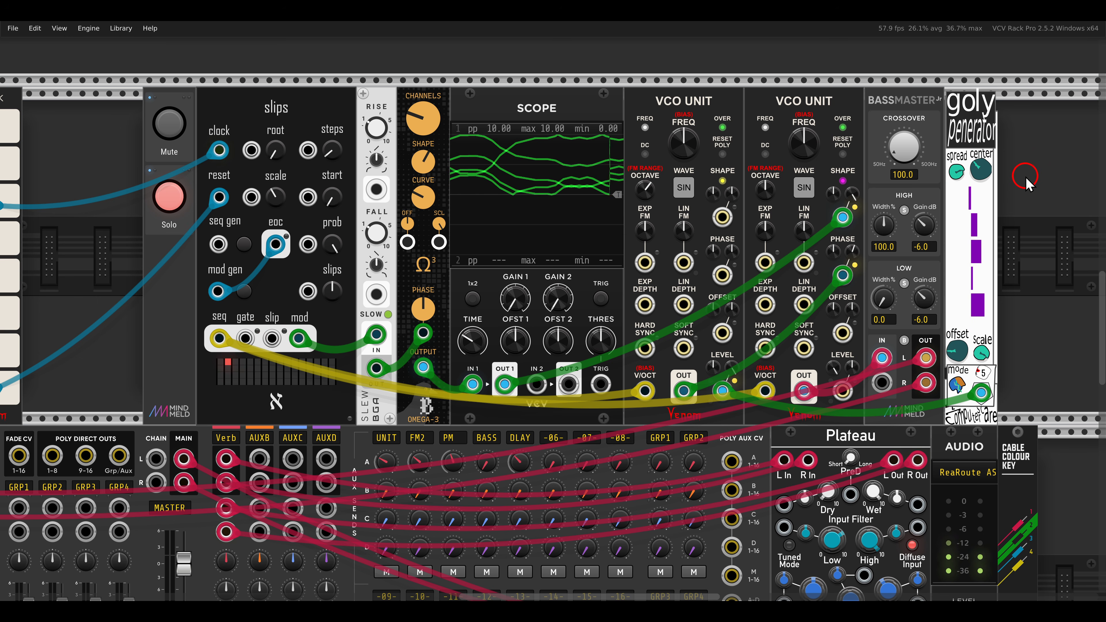
Switch off Solo for the dual VCO UNIT voice and unmute the KICKALL voice.
{"action": "left_click", "coordinate": [169, 197]}
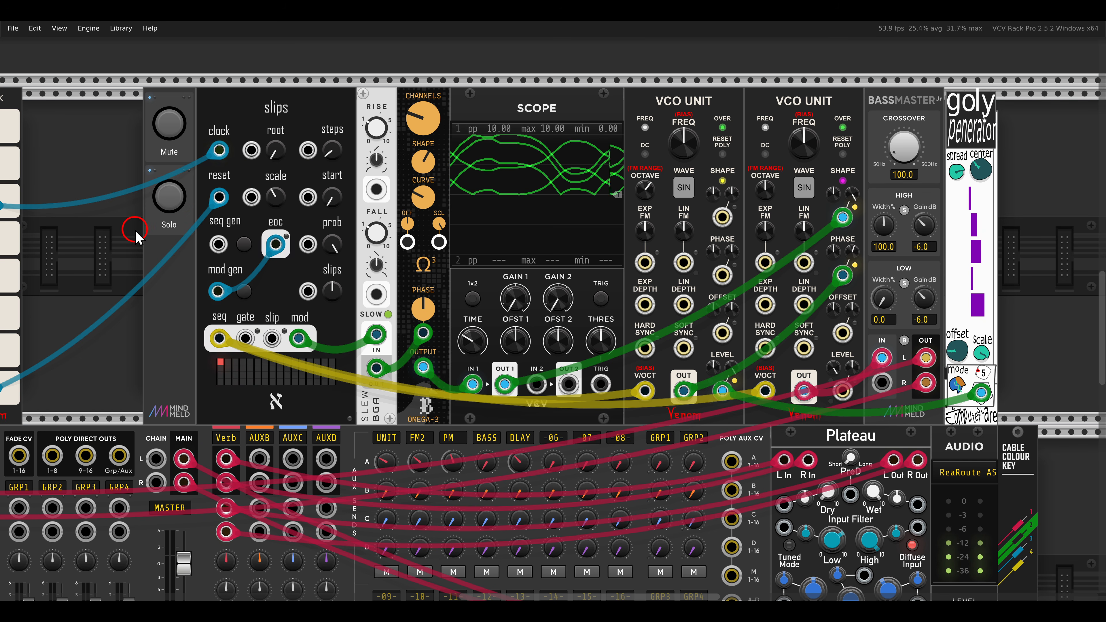
{"action": "scroll", "coordinate": [137, 235], "scroll_direction": "down", "scroll_amount": 2, "text": "ctrl"}
{"action": "scroll", "coordinate": [140, 229], "scroll_direction": "down", "scroll_amount": 10}
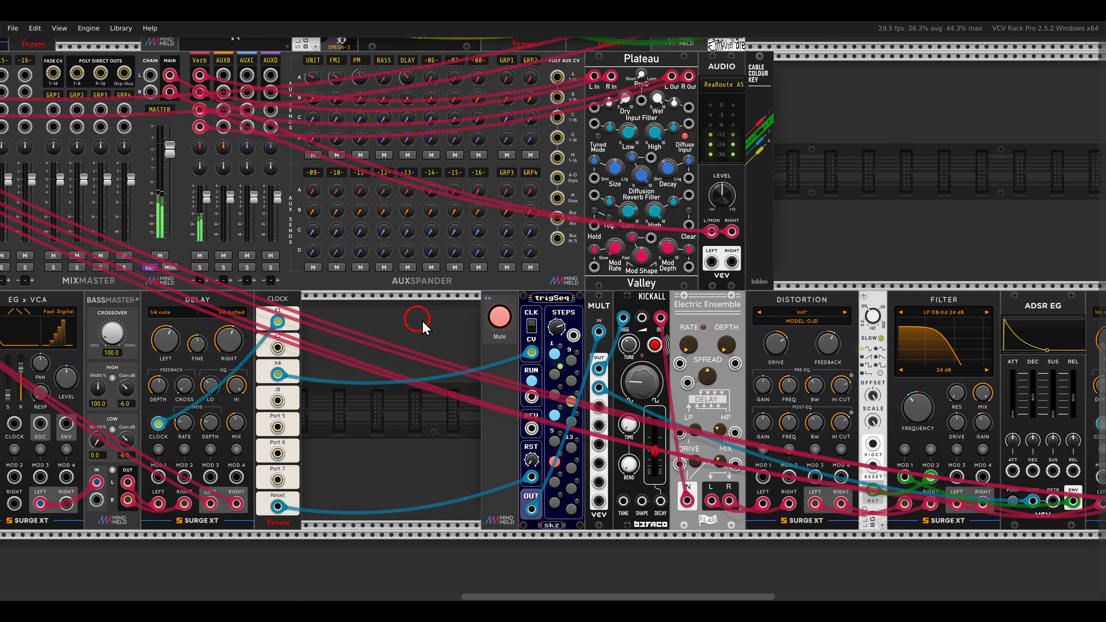
{"action": "left_click_drag", "start_coordinate": [435, 321], "coordinate": [153, 266]}
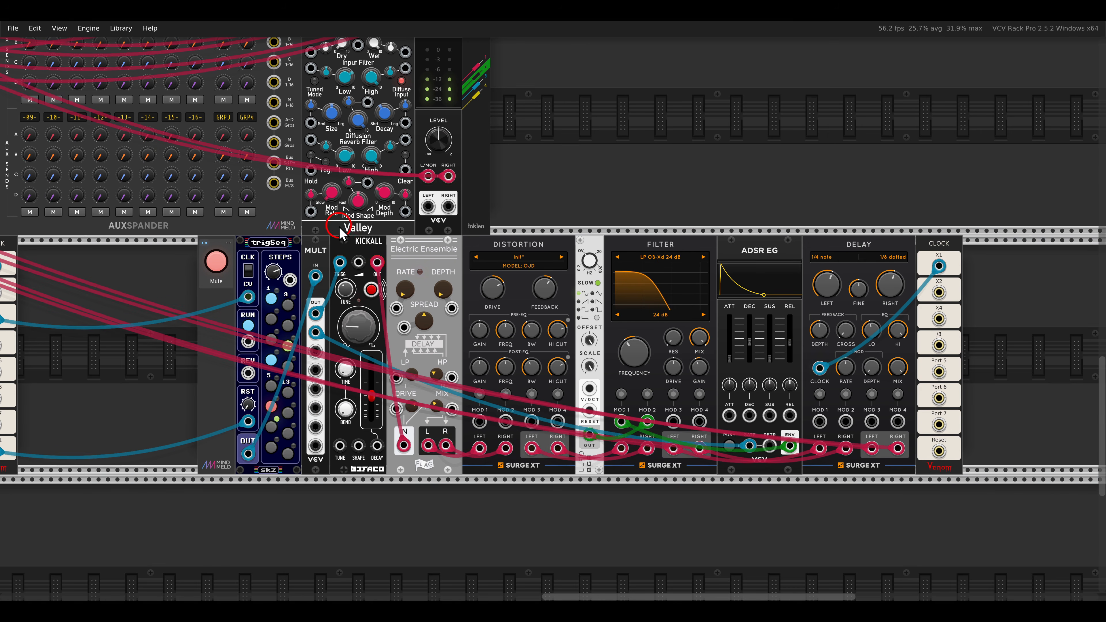
{"action": "mouse_move", "coordinate": [339, 226]}
{"action": "left_mouse_down"}
{"action": "mouse_move", "coordinate": [378, 253]}
{"action": "mouse_move", "coordinate": [455, 268]}
{"action": "left_mouse_up"}
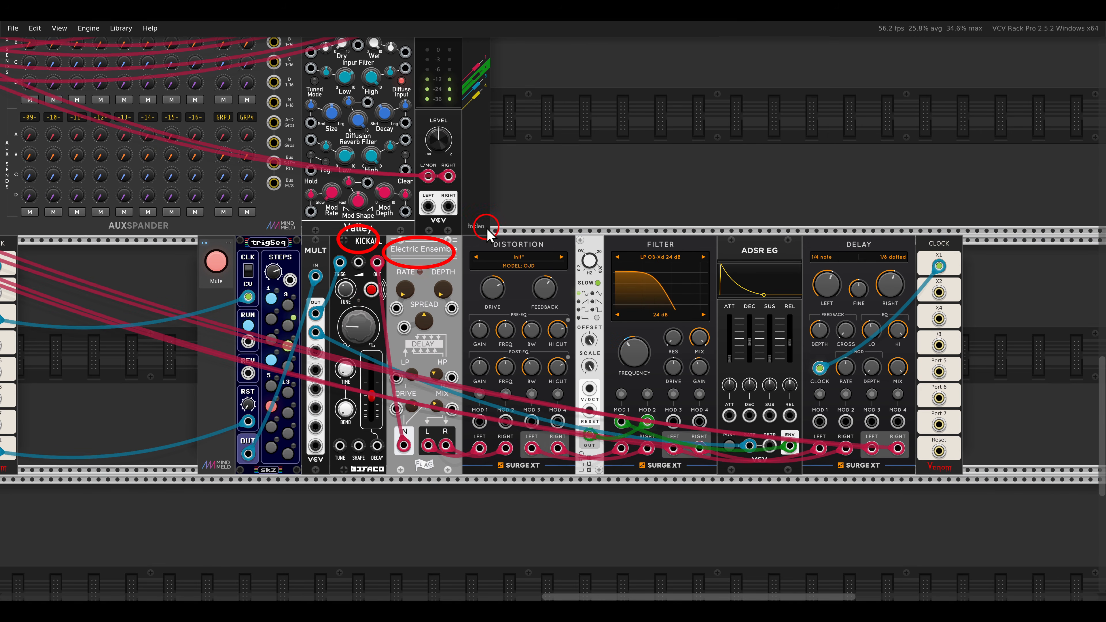
{"action": "left_click_drag", "start_coordinate": [488, 234], "coordinate": [556, 261]}
{"action": "key", "text": "Escape"}
{"action": "left_click", "coordinate": [217, 263]}
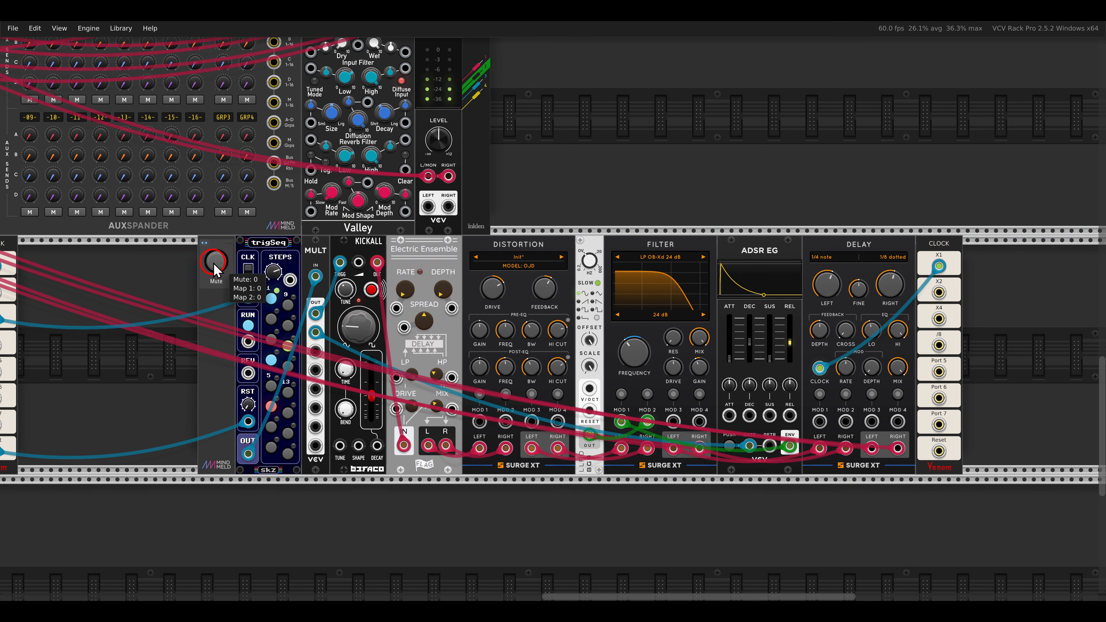
Patch the three LLFO outputs into MERGE's first three inputs and the scope's OUT 1 into SPLIT's Poly input.
{"action": "scroll", "coordinate": [157, 267], "scroll_direction": "down", "scroll_amount": 4}
{"action": "mouse_move", "coordinate": [157, 268]}
{"action": "left_mouse_down"}
{"action": "mouse_move", "coordinate": [642, 338]}
{"action": "mouse_move", "coordinate": [628, 364]}
{"action": "mouse_move", "coordinate": [637, 366]}
{"action": "left_mouse_up"}
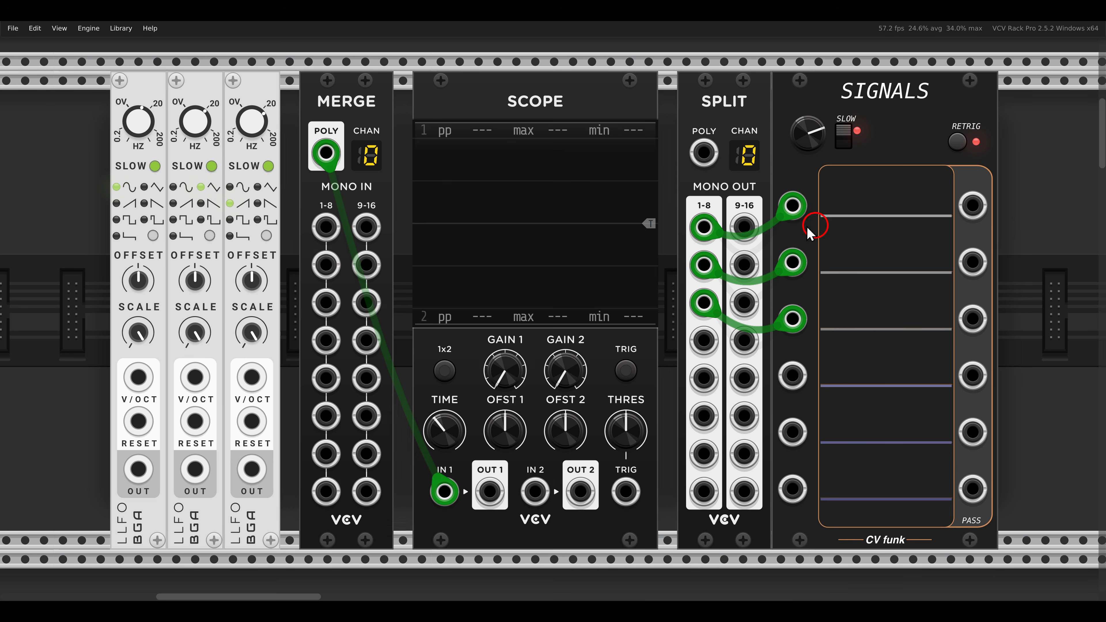
{"action": "left_click_drag", "start_coordinate": [320, 89], "coordinate": [385, 124]}
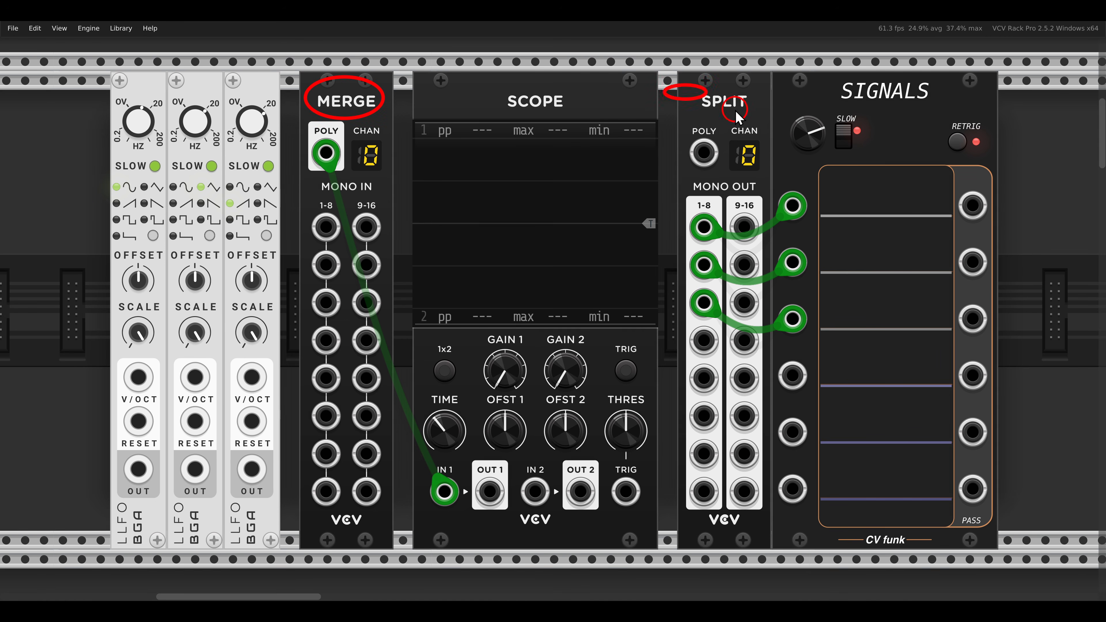
{"action": "left_click_drag", "start_coordinate": [736, 110], "coordinate": [758, 118]}
{"action": "left_click_drag", "start_coordinate": [138, 469], "coordinate": [326, 227]}
{"action": "left_click_drag", "start_coordinate": [325, 265], "coordinate": [321, 297]}
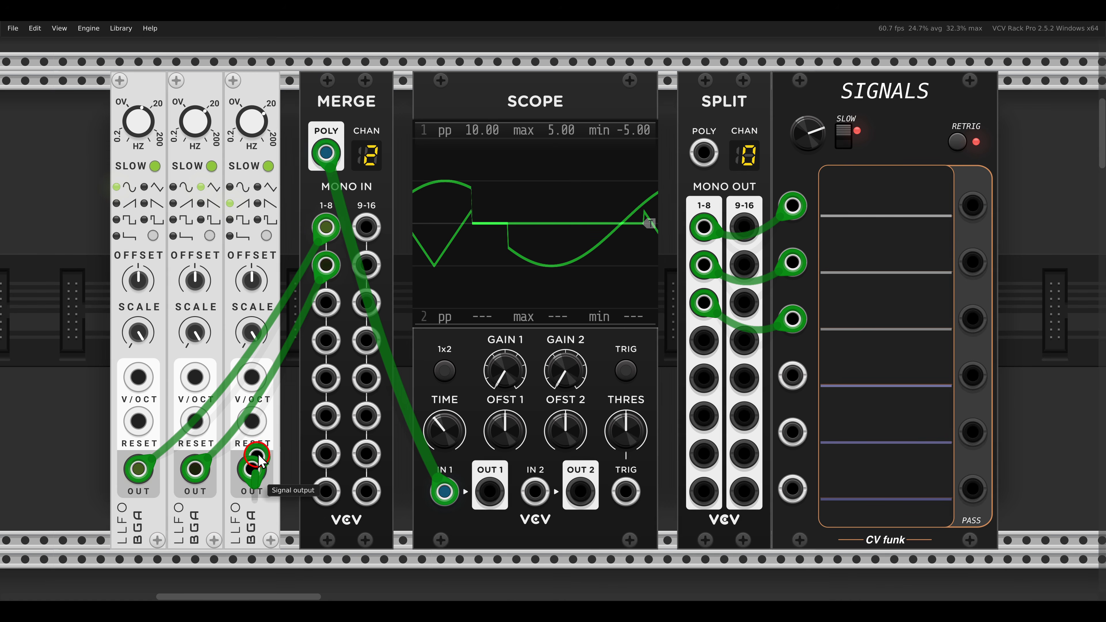
{"action": "left_click_drag", "start_coordinate": [252, 469], "coordinate": [325, 302]}
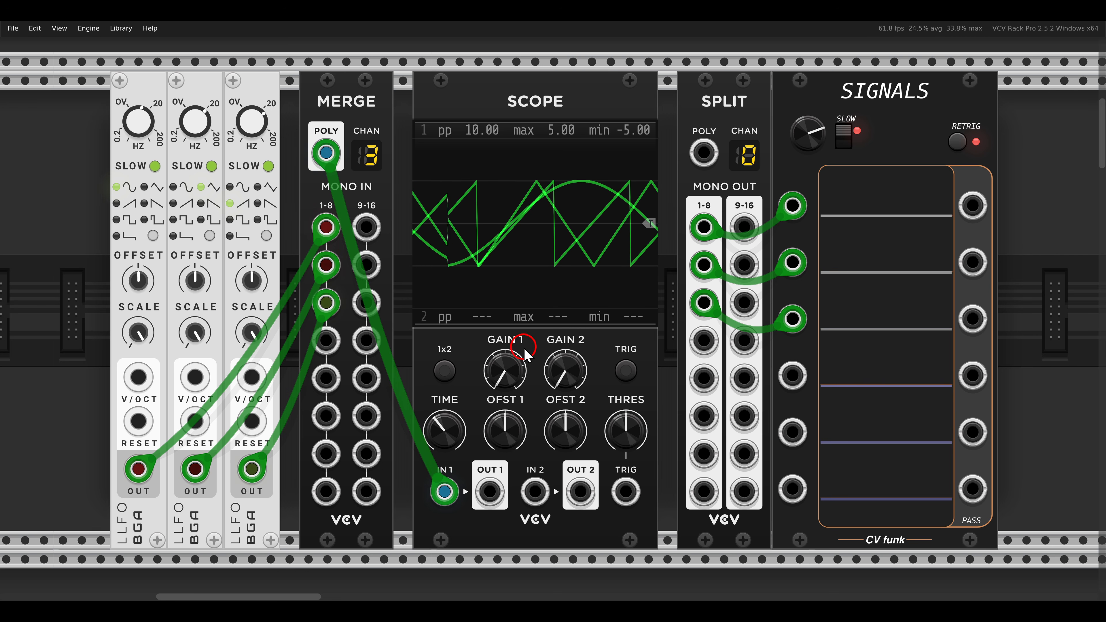
{"action": "left_click_drag", "start_coordinate": [490, 491], "coordinate": [701, 168]}
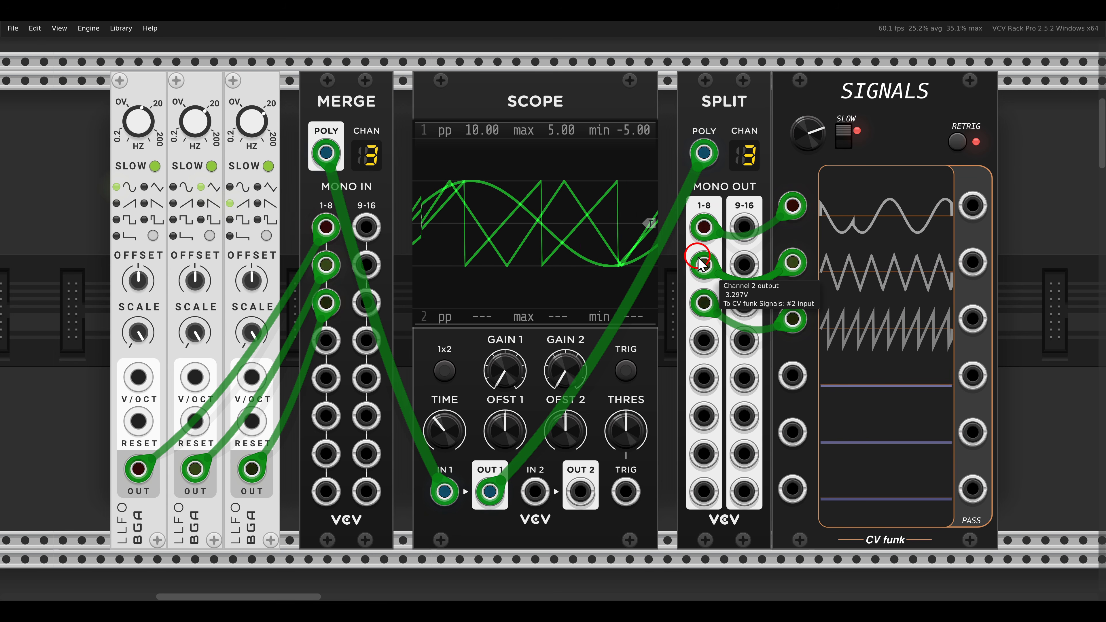
Examine the polyphonic utility modules and the POLYCON8, QNT and VCO UNIT chain feeding MULTI SPLIT.
{"action": "scroll", "coordinate": [665, 294], "scroll_direction": "down", "scroll_amount": 10}
{"action": "scroll", "coordinate": [665, 296], "scroll_direction": "down", "scroll_amount": 10}
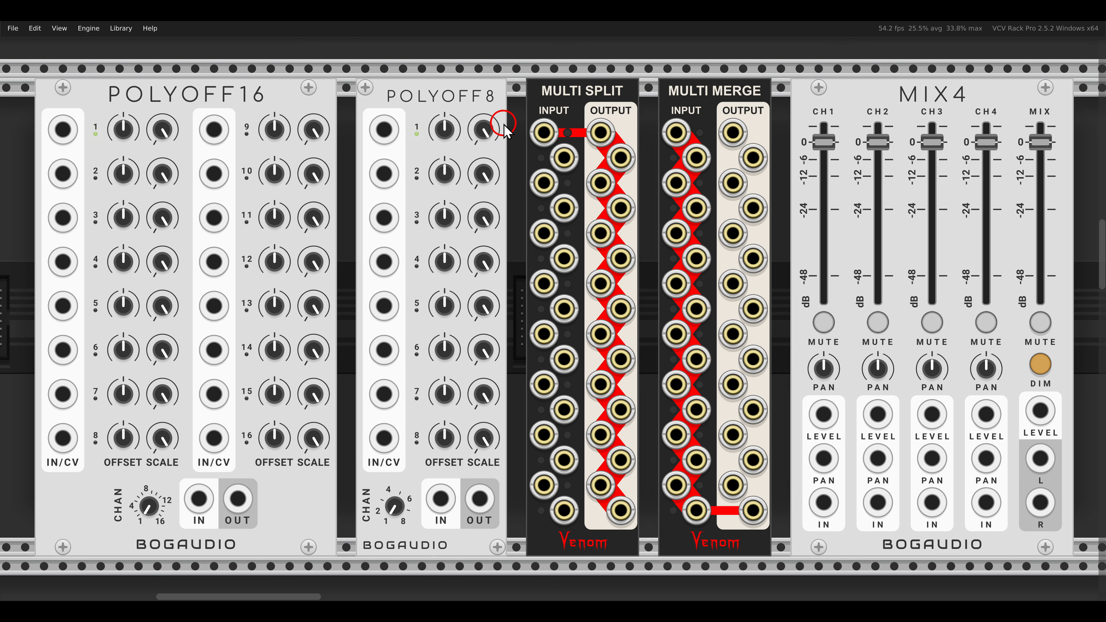
{"action": "scroll", "coordinate": [506, 131], "scroll_direction": "down", "scroll_amount": 15}
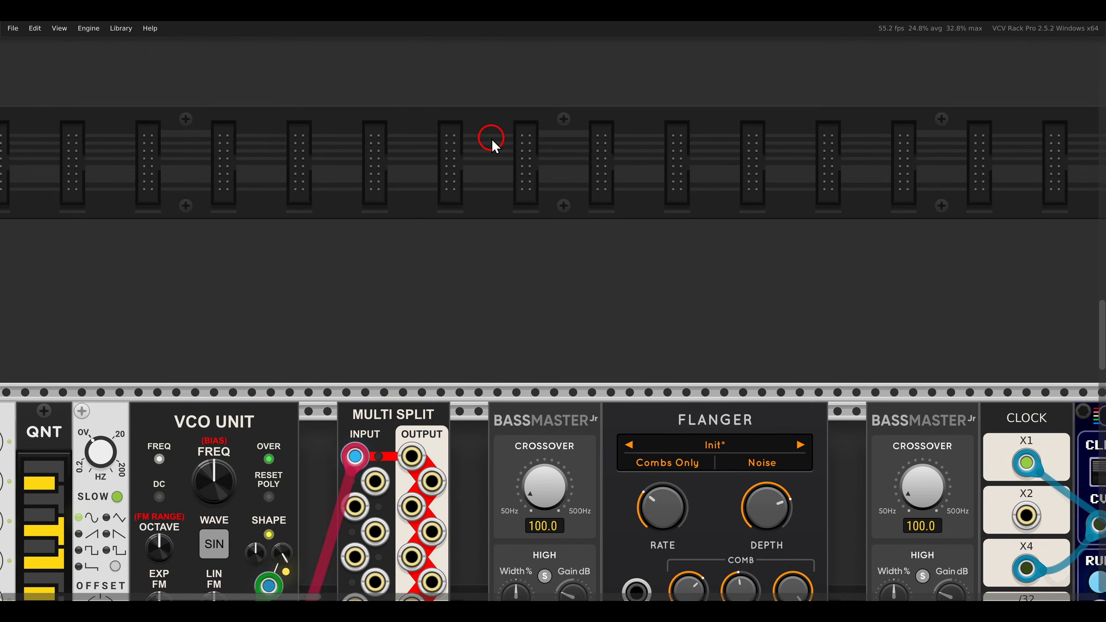
{"action": "scroll", "coordinate": [510, 174], "scroll_direction": "down", "scroll_amount": 3}
{"action": "scroll", "coordinate": [517, 190], "scroll_direction": "left", "scroll_amount": 5}
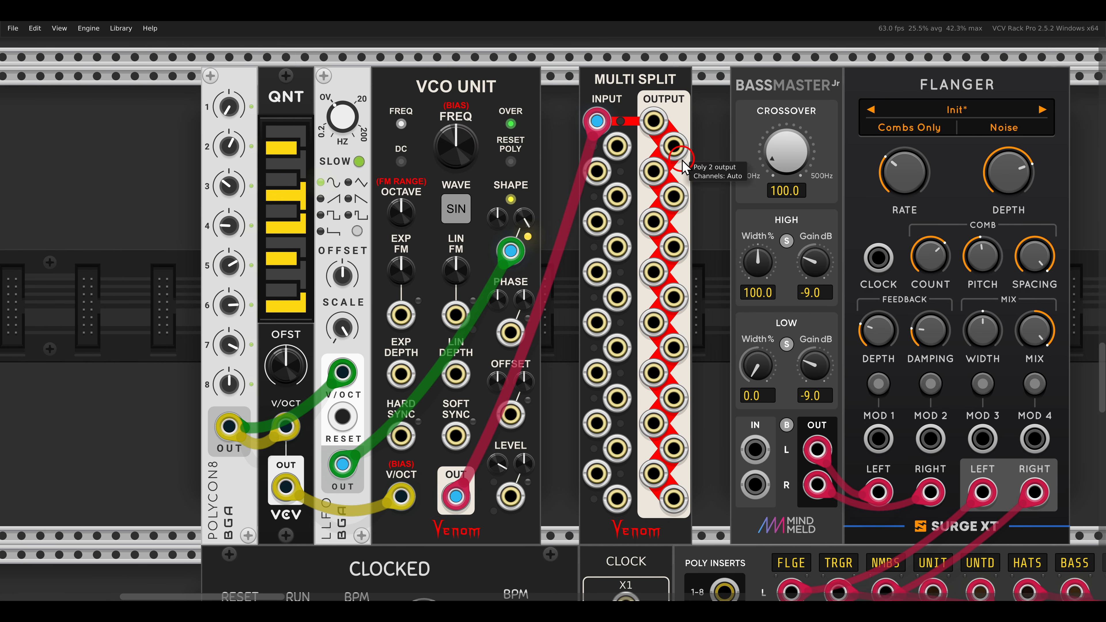
{"action": "left_click_drag", "start_coordinate": [178, 451], "coordinate": [261, 558]}
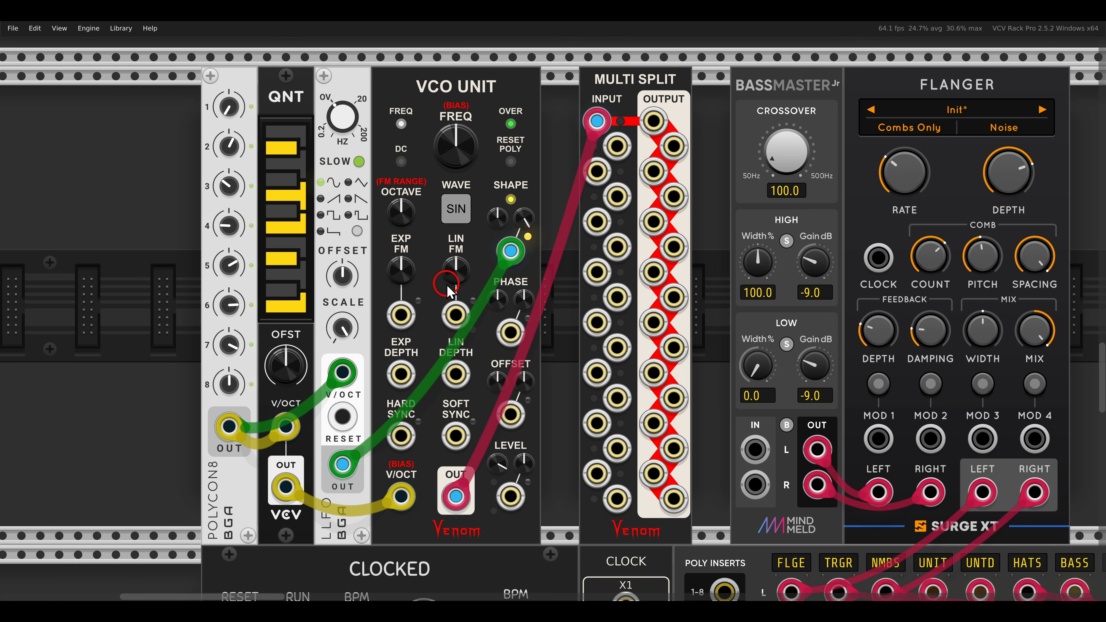
{"action": "left_click_drag", "start_coordinate": [450, 286], "coordinate": [425, 292]}
{"action": "left_click_drag", "start_coordinate": [372, 79], "coordinate": [475, 107]}
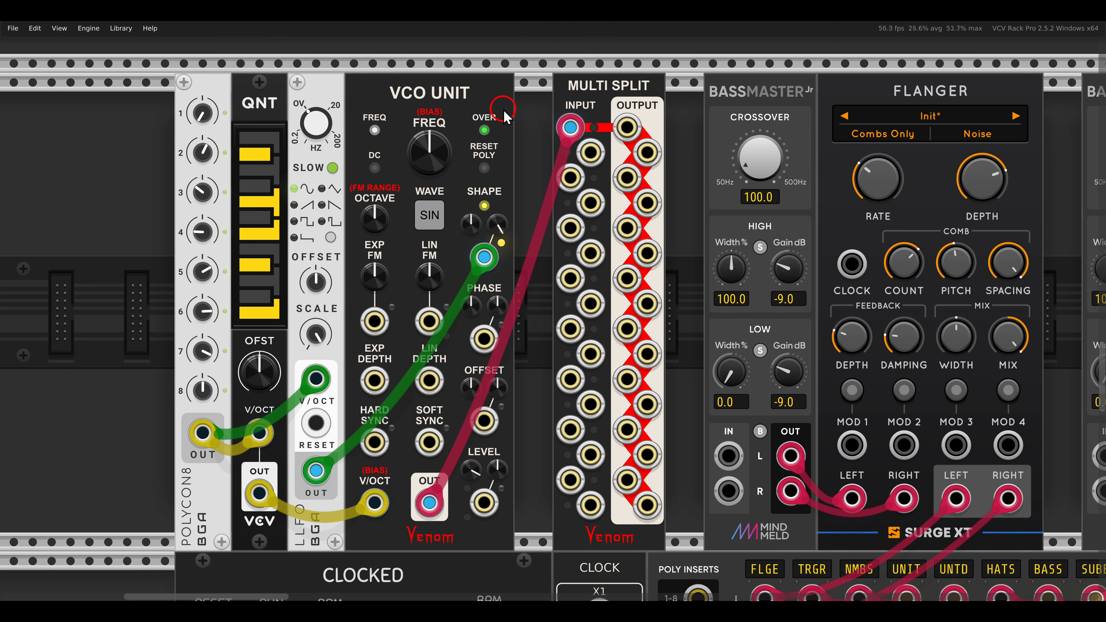
{"action": "left_click_drag", "start_coordinate": [547, 74], "coordinate": [664, 111]}
Set MULTI SPLIT's Poly 1 output to 3 channels and patch it into the left input of the BASSMASTER Jr feeding the Flanger.
{"action": "right_click", "coordinate": [629, 134]}
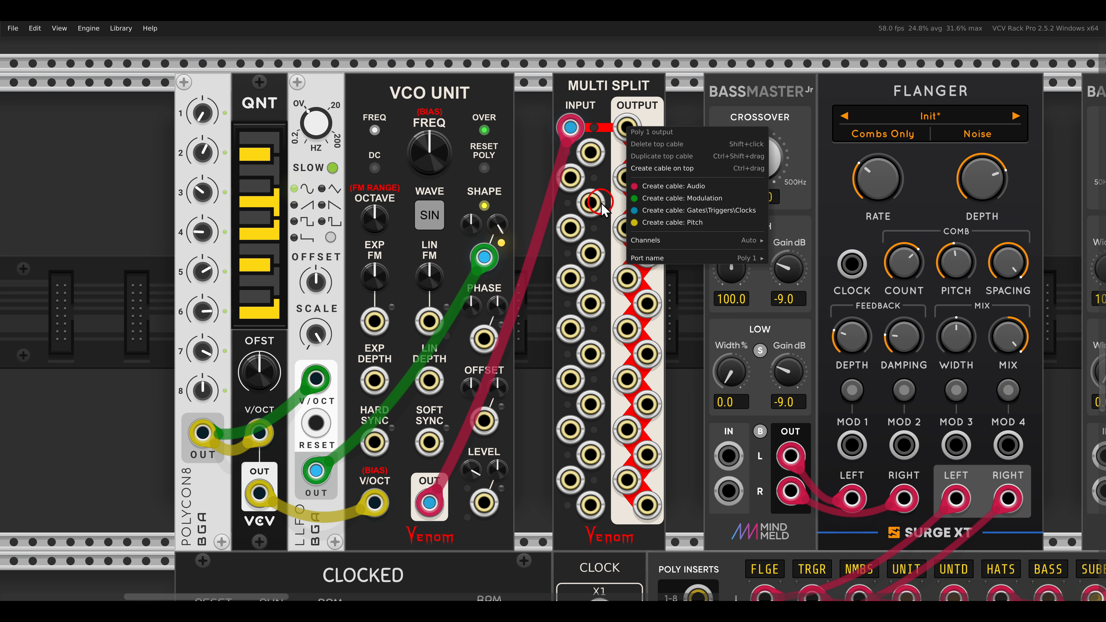
{"action": "mouse_move", "coordinate": [632, 243]}
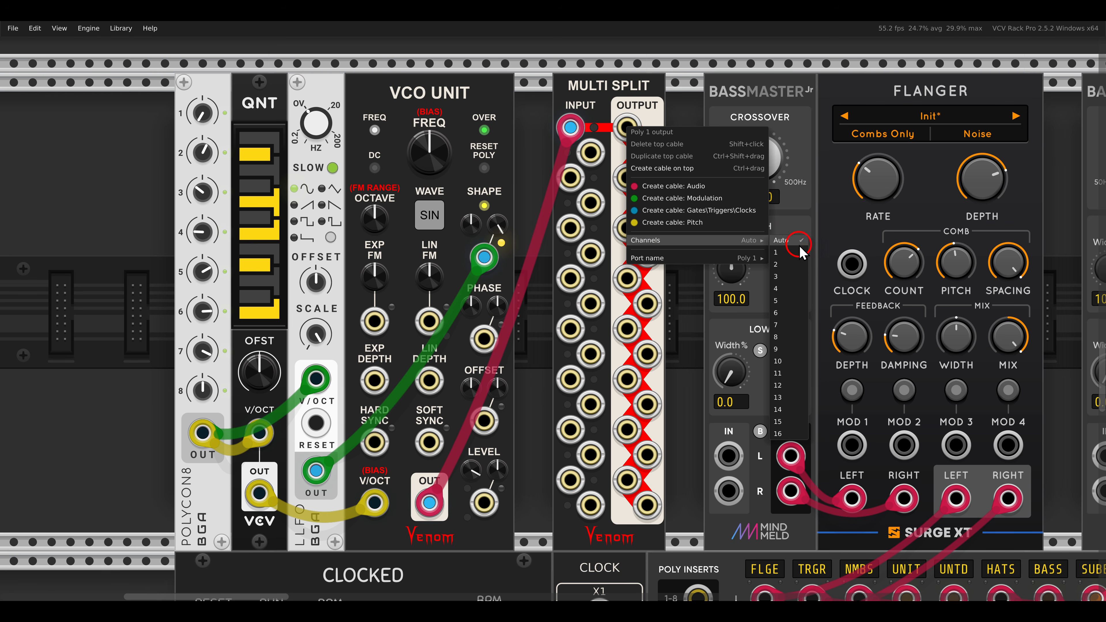
{"action": "left_click", "coordinate": [785, 282]}
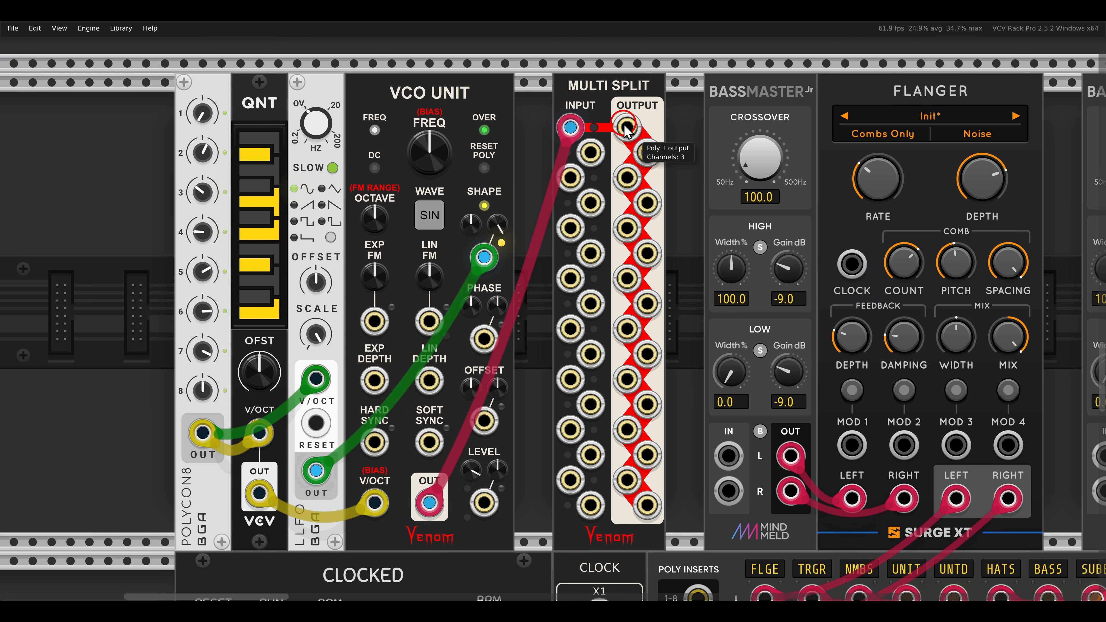
{"action": "left_click_drag", "start_coordinate": [626, 130], "coordinate": [728, 456]}
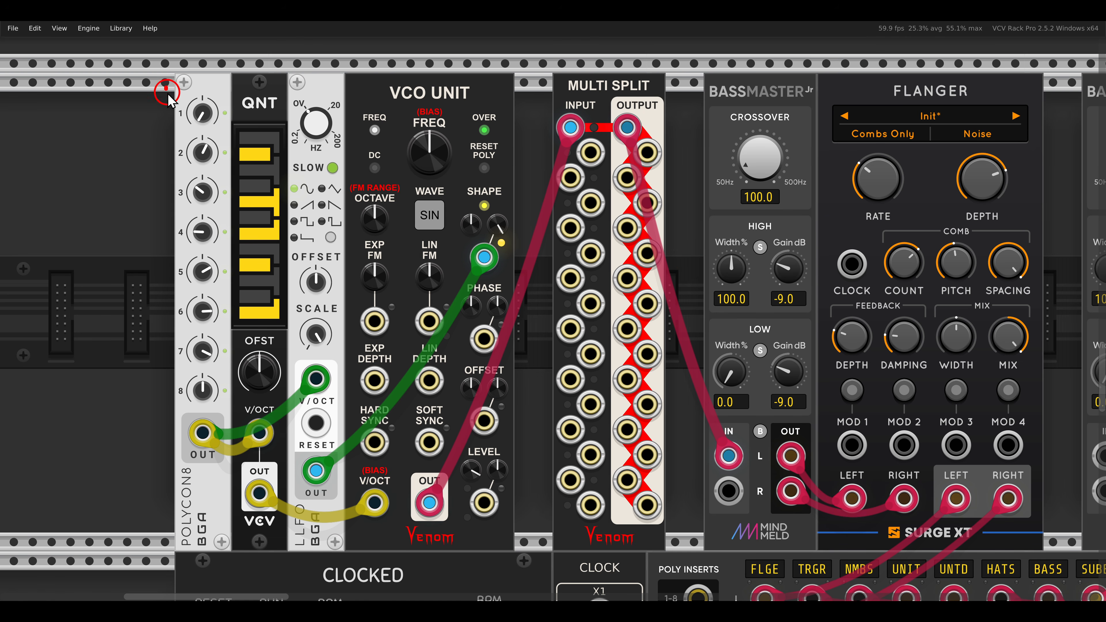
Set MULTI SPLIT's Poly 2 output to 4 channels.
{"action": "mouse_move", "coordinate": [166, 87]}
{"action": "left_mouse_down"}
{"action": "mouse_move", "coordinate": [218, 290]}
{"action": "mouse_move", "coordinate": [231, 411]}
{"action": "left_mouse_up"}
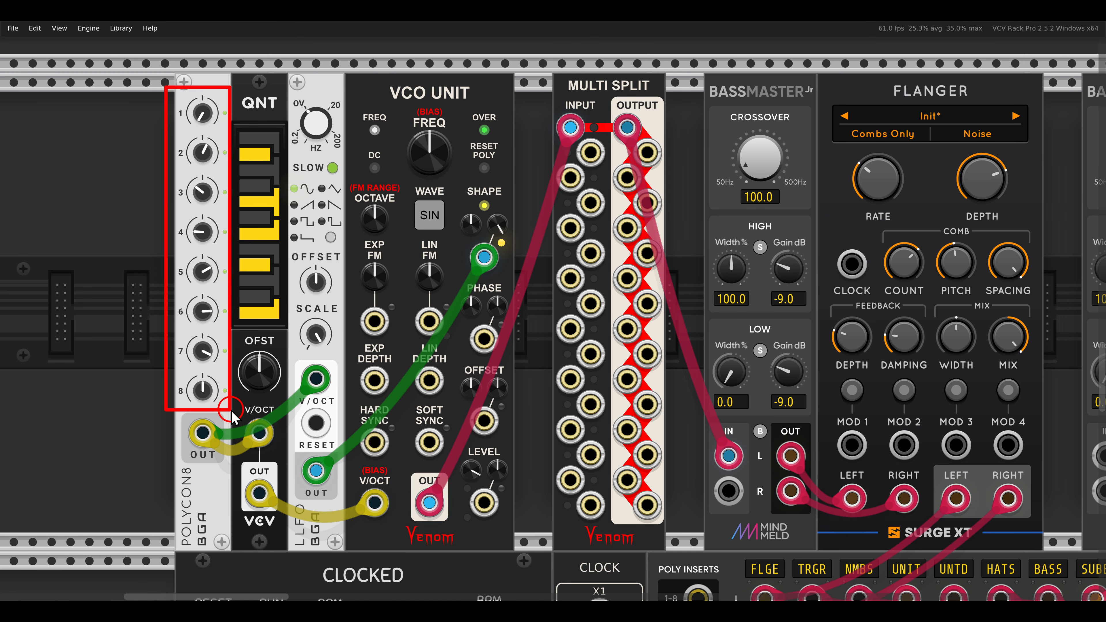
{"action": "left_click_drag", "start_coordinate": [600, 105], "coordinate": [656, 151]}
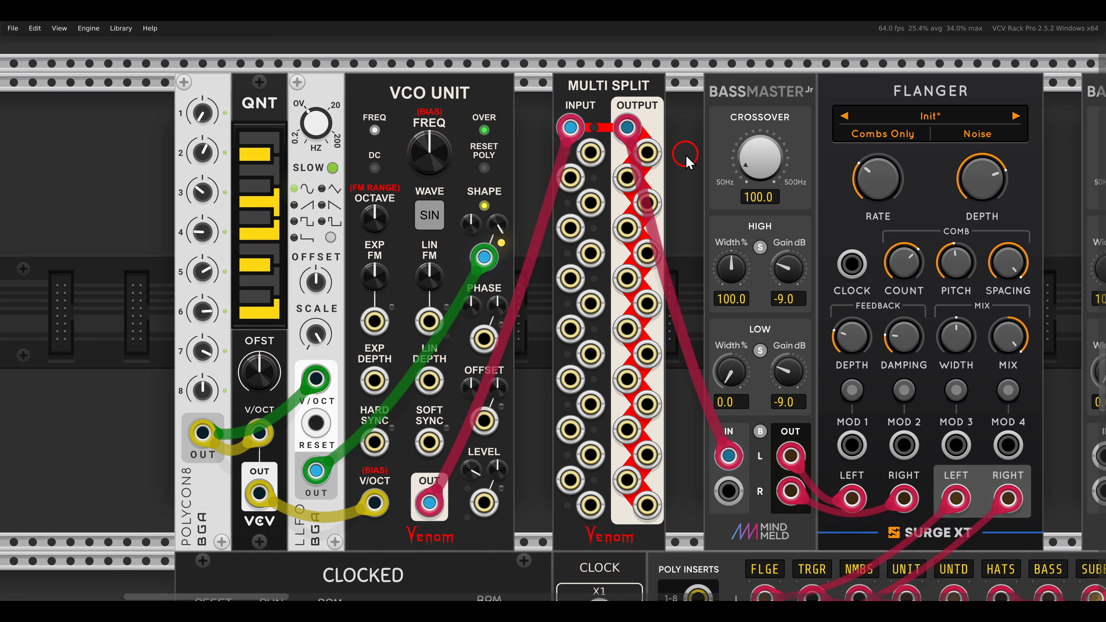
{"action": "right_click", "coordinate": [651, 154]}
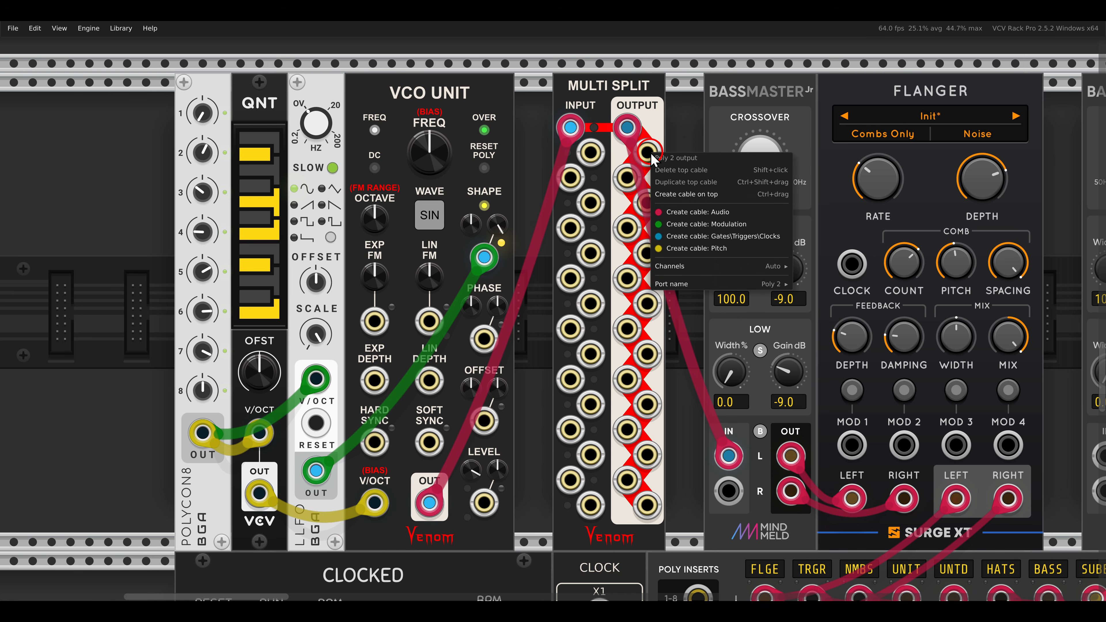
{"action": "mouse_move", "coordinate": [675, 267]}
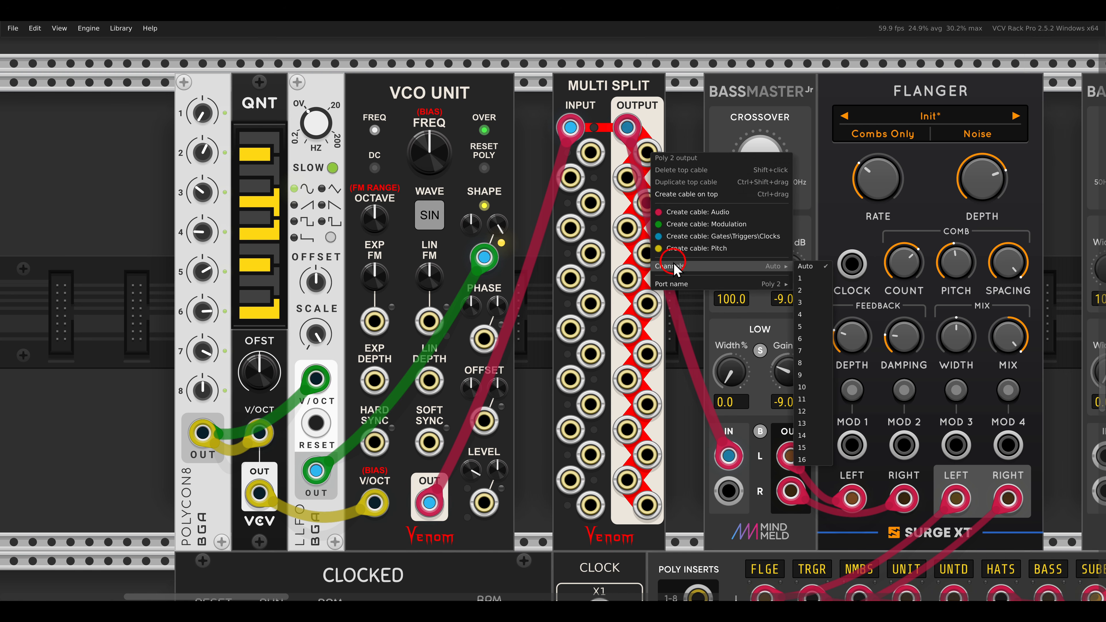
{"action": "left_click", "coordinate": [812, 315]}
Patch MULTI SPLIT's Poly 2 output into the left input of the BASSMASTER Jr feeding EG x VCA.
{"action": "scroll", "coordinate": [736, 242], "scroll_direction": "down", "scroll_amount": 4}
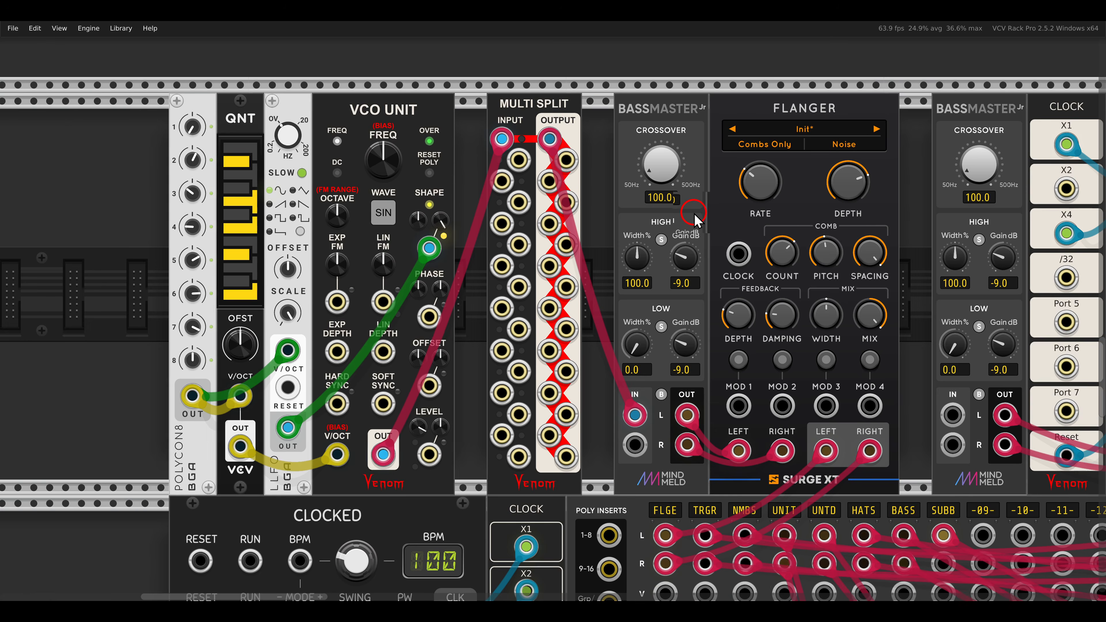
{"action": "scroll", "coordinate": [570, 217], "scroll_direction": "right", "scroll_amount": 5}
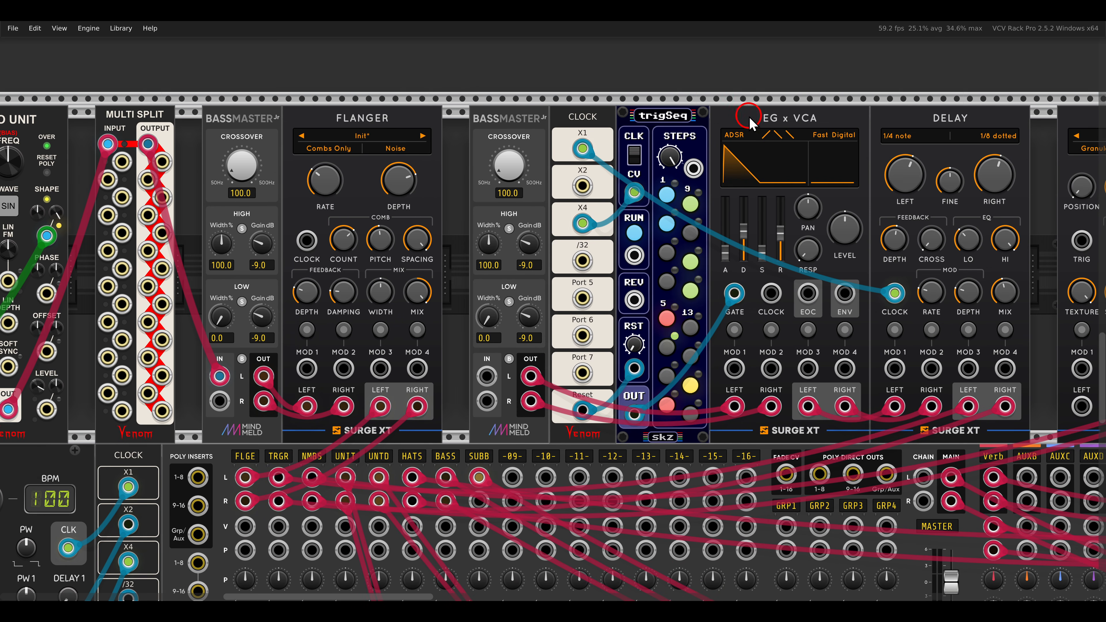
{"action": "left_click_drag", "start_coordinate": [749, 100], "coordinate": [829, 141]}
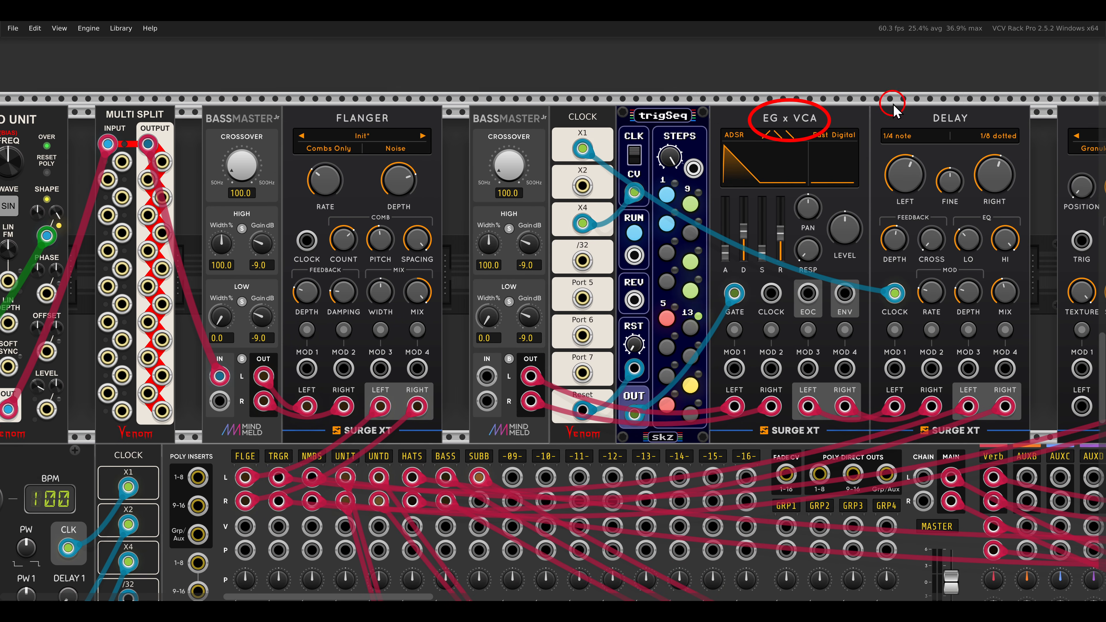
{"action": "left_click_drag", "start_coordinate": [894, 102], "coordinate": [983, 130]}
{"action": "key", "text": "Escape"}
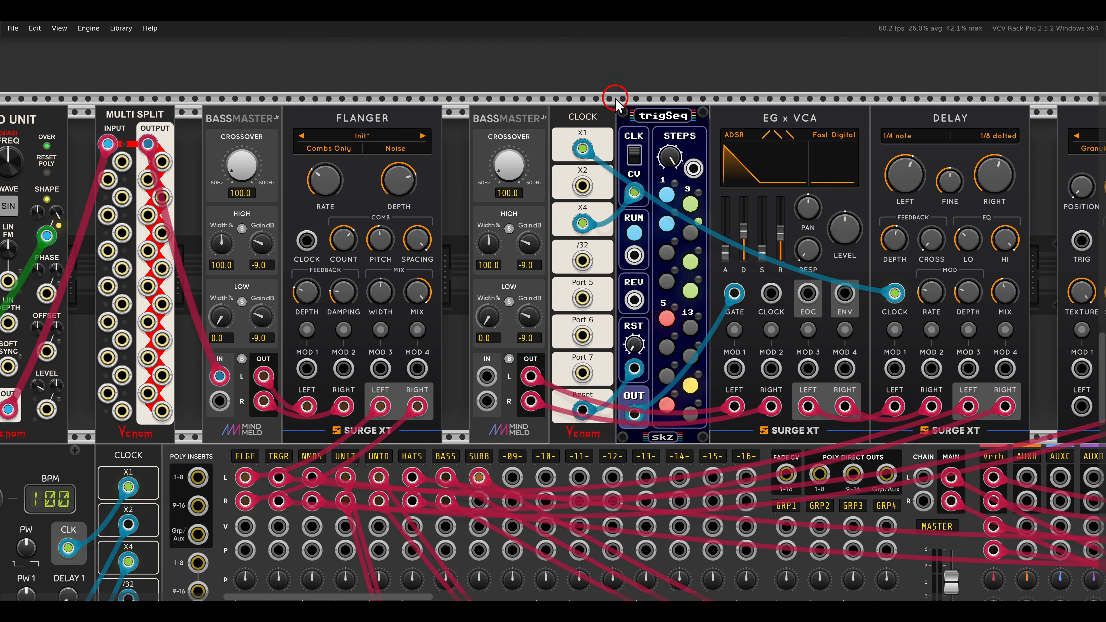
{"action": "left_click_drag", "start_coordinate": [615, 98], "coordinate": [711, 133]}
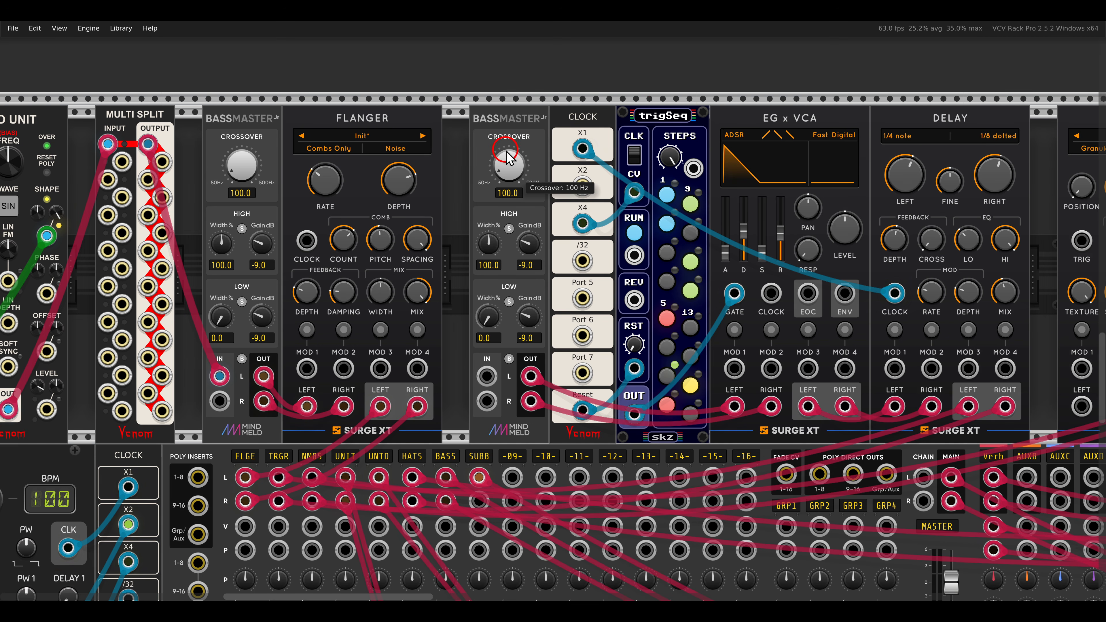
{"action": "scroll", "coordinate": [339, 164], "scroll_direction": "left", "scroll_amount": 2}
{"action": "left_click_drag", "start_coordinate": [274, 170], "coordinate": [576, 365]}
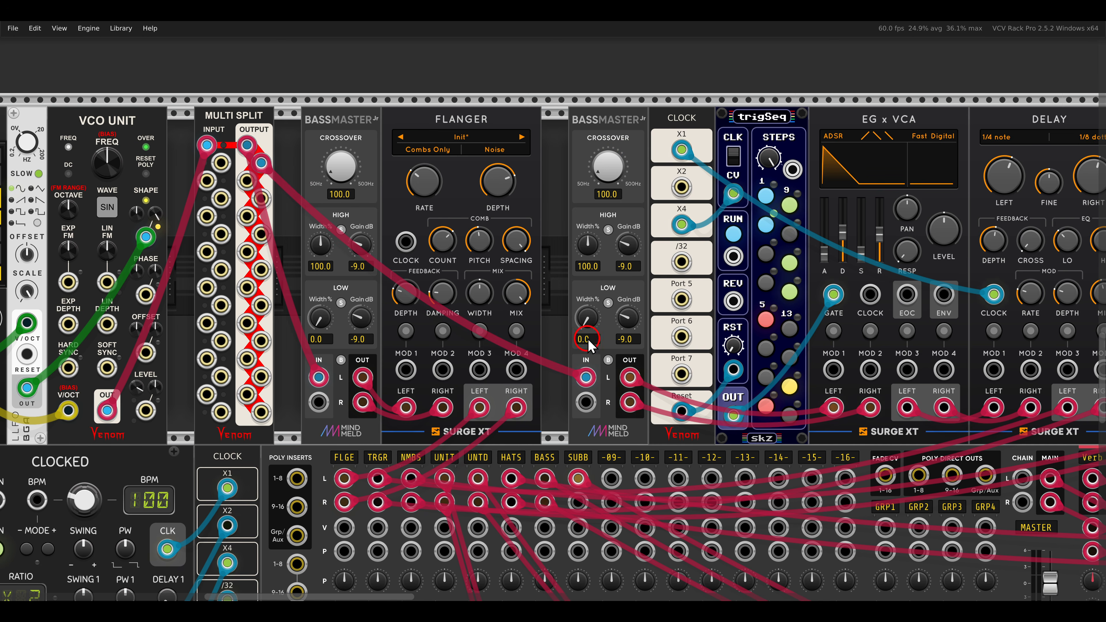
{"action": "scroll", "coordinate": [514, 318], "scroll_direction": "right", "scroll_amount": 2}
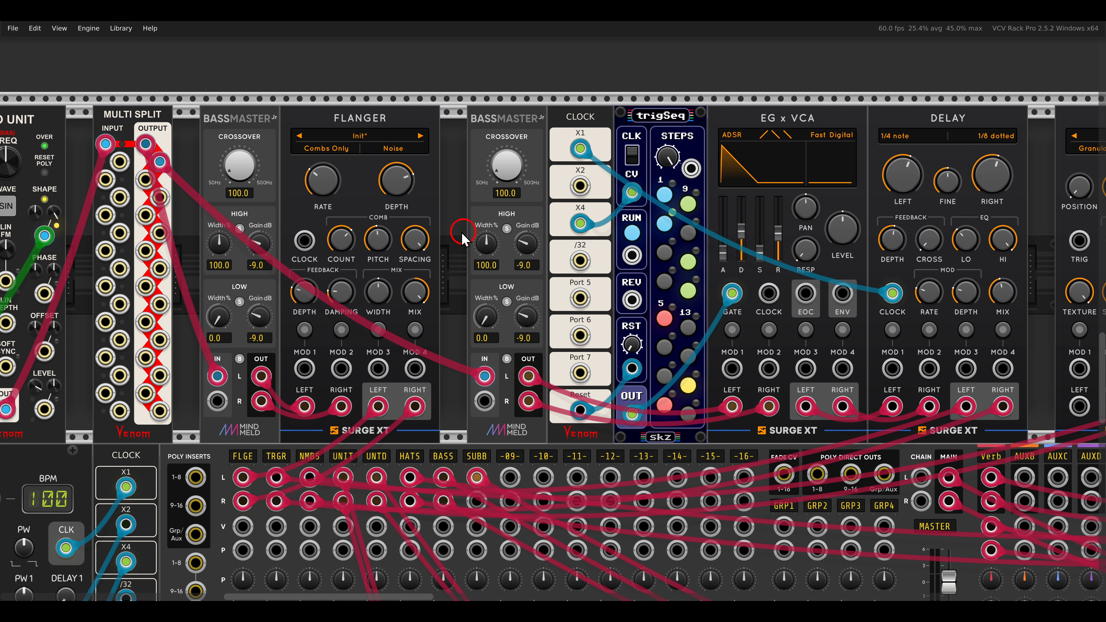
Patch MULTI SPLIT's Poly 3 output into the left input of NIMBUS.
{"action": "left_click_drag", "start_coordinate": [149, 184], "coordinate": [821, 407]}
{"action": "scroll", "coordinate": [341, 211], "scroll_direction": "right", "scroll_amount": 5}
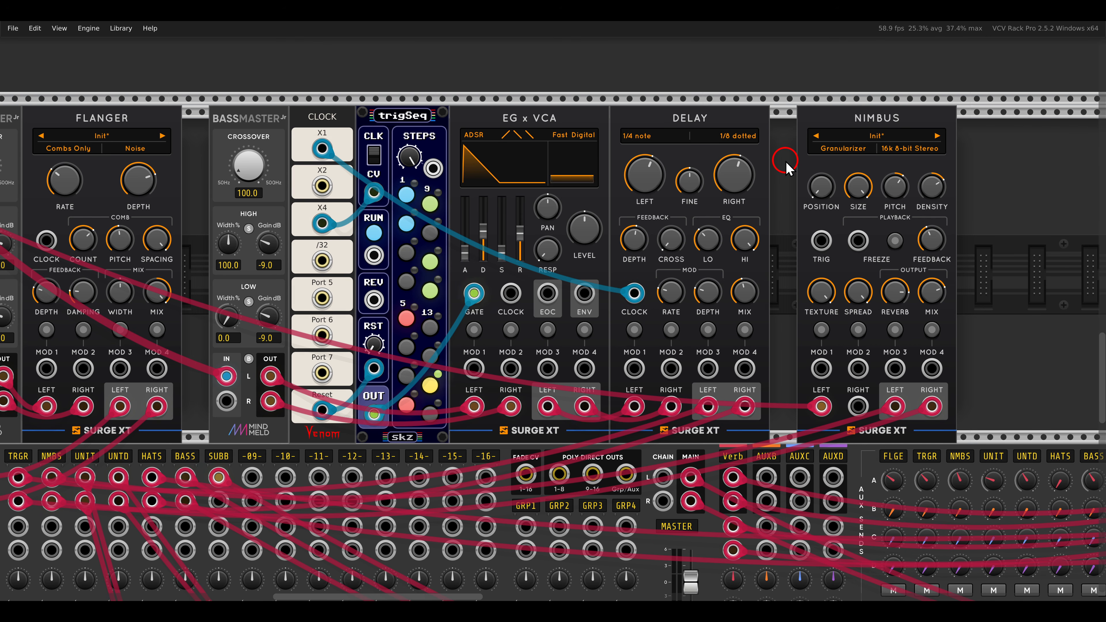
{"action": "left_click_drag", "start_coordinate": [471, 204], "coordinate": [853, 205]}
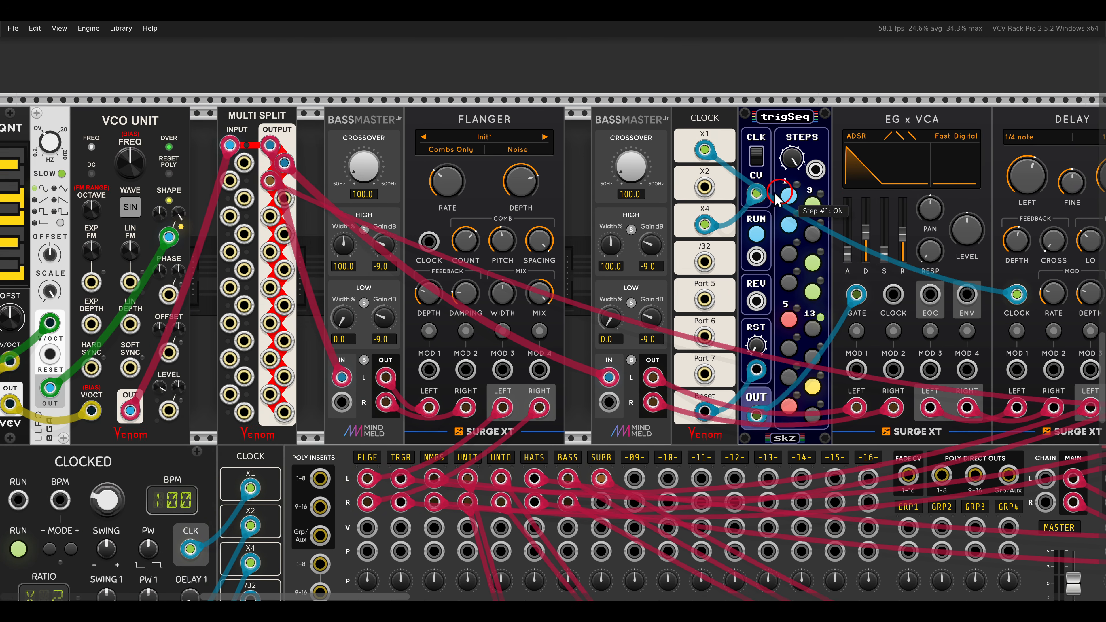
{"action": "left_click_drag", "start_coordinate": [511, 187], "coordinate": [661, 190]}
{"action": "left_click_drag", "start_coordinate": [356, 102], "coordinate": [449, 136]}
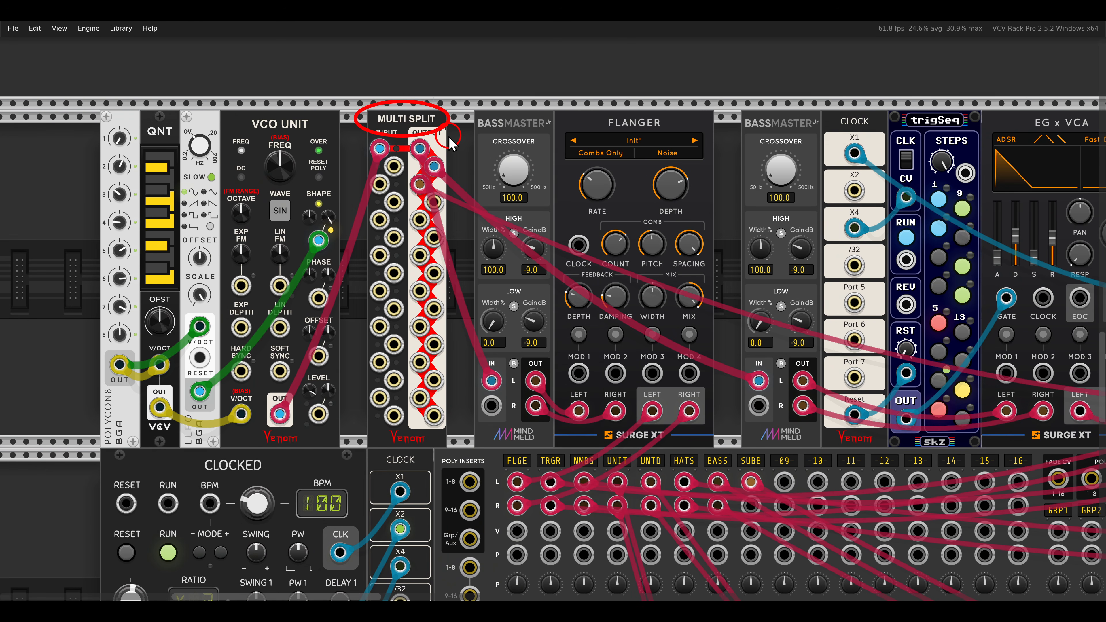
{"action": "key", "text": "Escape"}
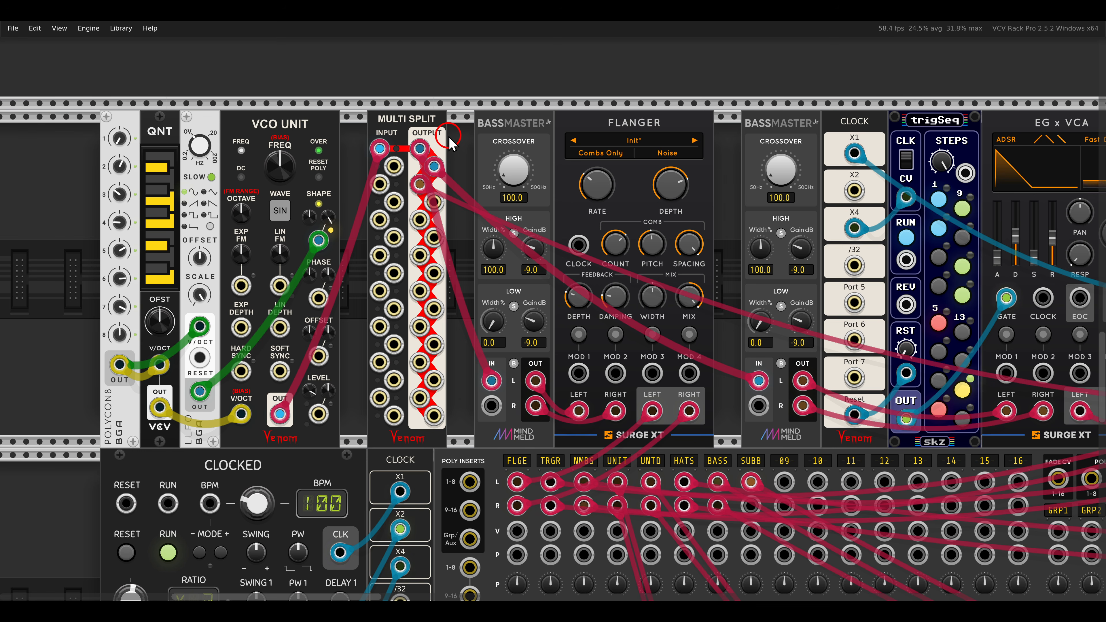
Check the polyphony channel setting of the slips sequencer in the bottom row.
{"action": "scroll", "coordinate": [449, 140], "scroll_direction": "down", "scroll_amount": 6}
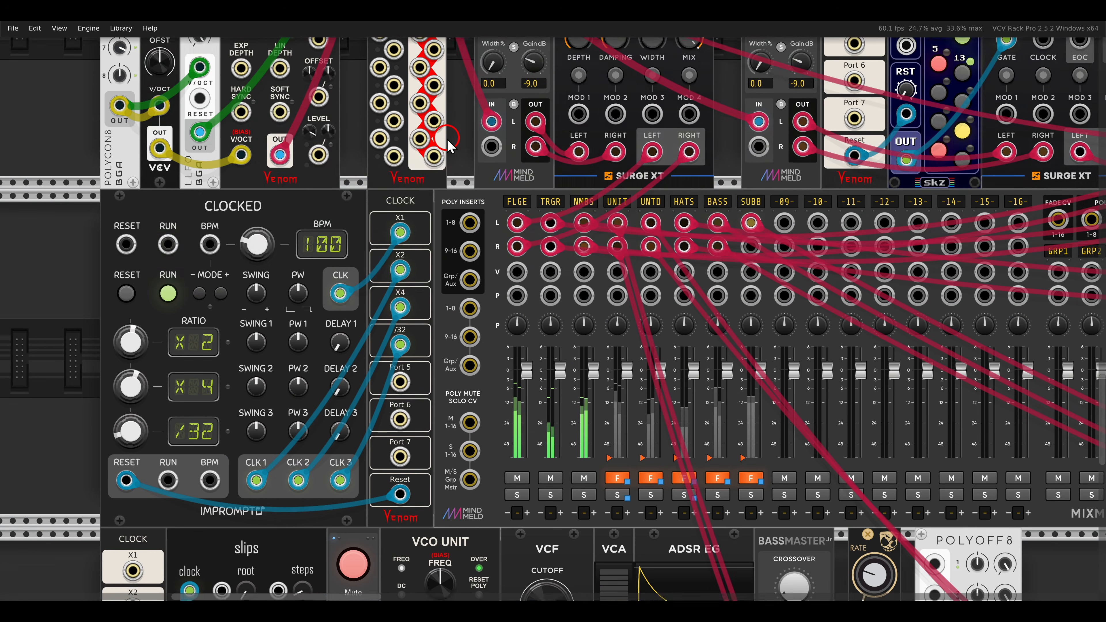
{"action": "scroll", "coordinate": [447, 139], "scroll_direction": "down", "scroll_amount": 8}
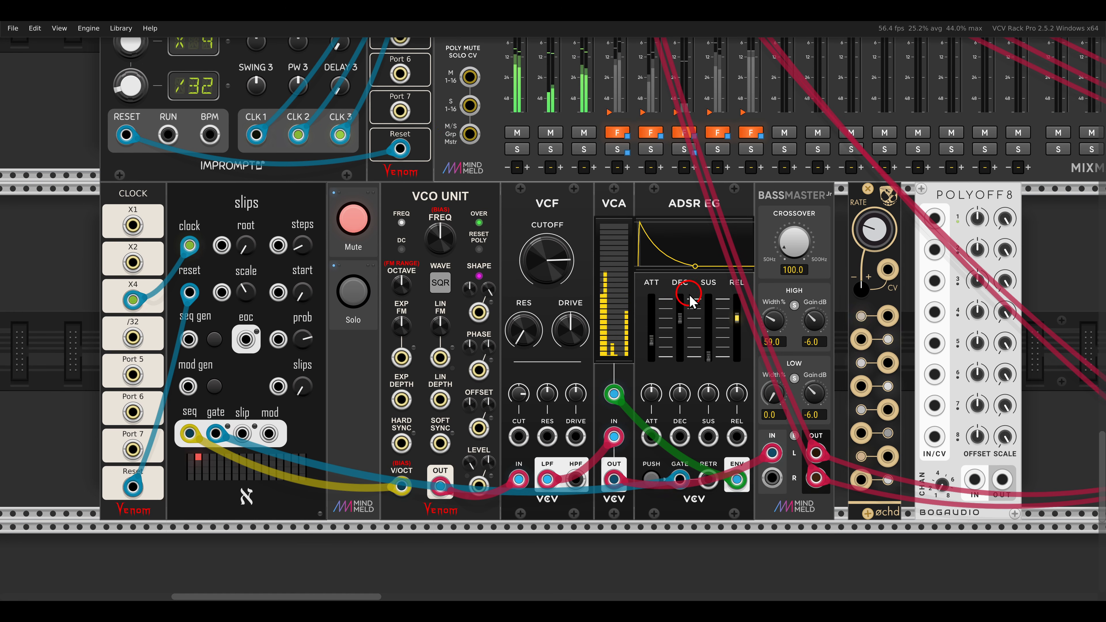
{"action": "scroll", "coordinate": [679, 296], "scroll_direction": "down", "scroll_amount": 1}
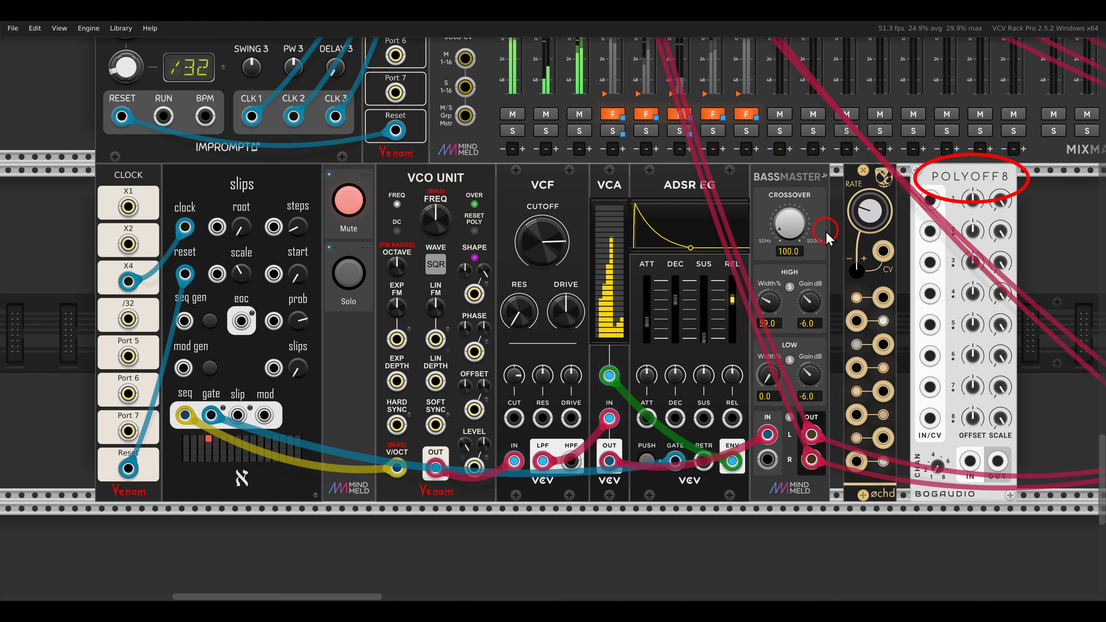
{"action": "right_click", "coordinate": [217, 187]}
{"action": "mouse_move", "coordinate": [218, 355]}
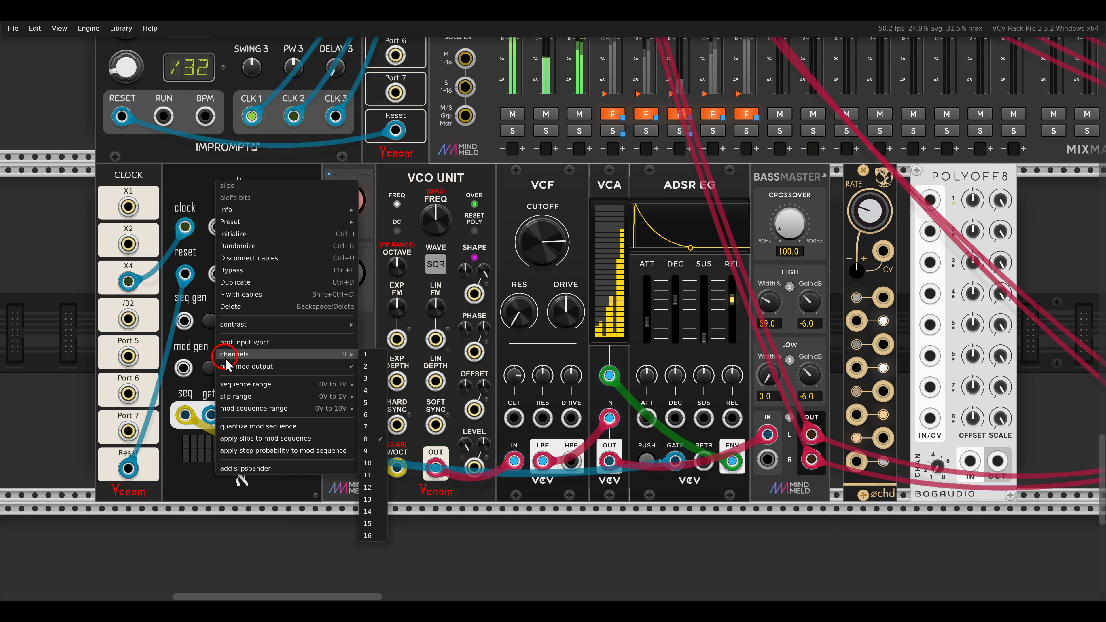
{"action": "left_click", "coordinate": [177, 190]}
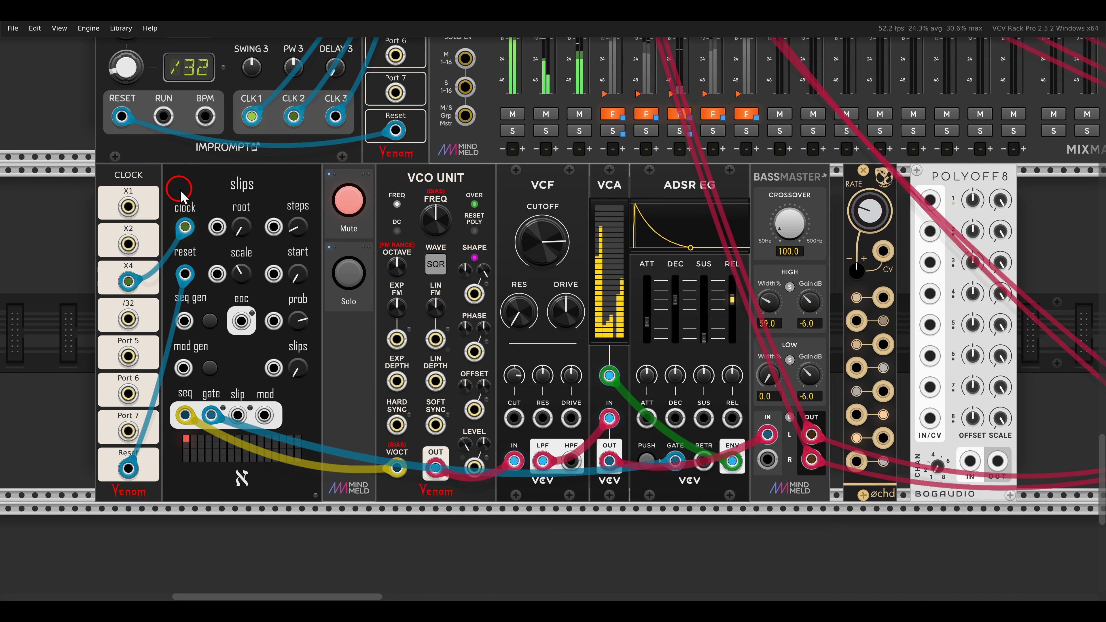
Unmute and solo the slips and VCO UNIT voice.
{"action": "left_click", "coordinate": [350, 199]}
{"action": "left_click", "coordinate": [351, 274]}
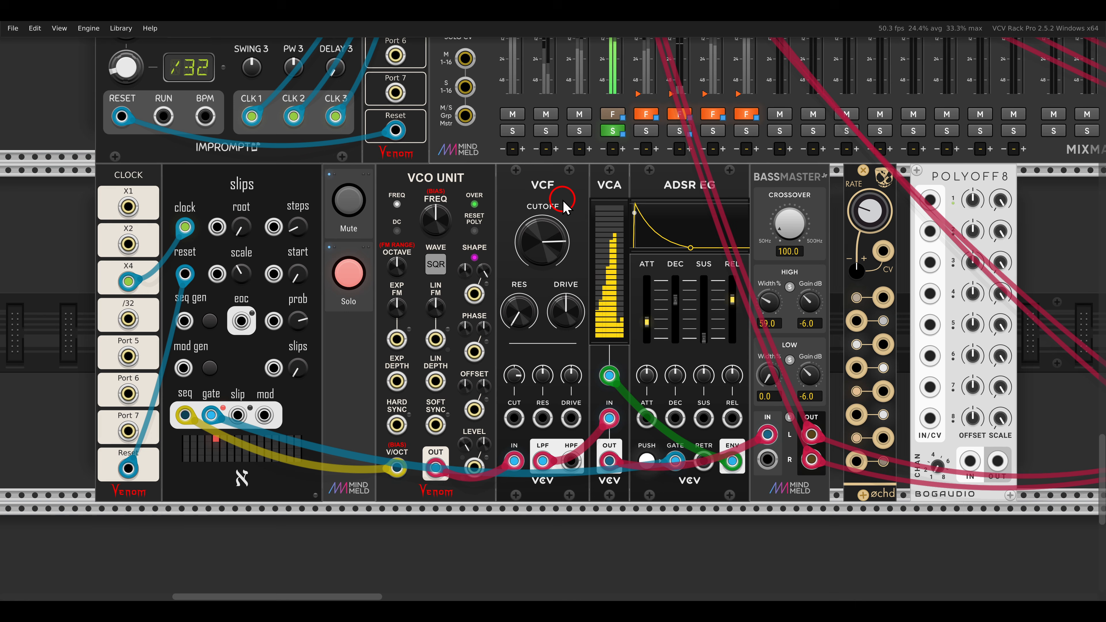
Raise the number of polyphony channels on POLYOFF8 beside the øchd LFOs.
{"action": "scroll", "coordinate": [740, 262], "scroll_direction": "right", "scroll_amount": 5}
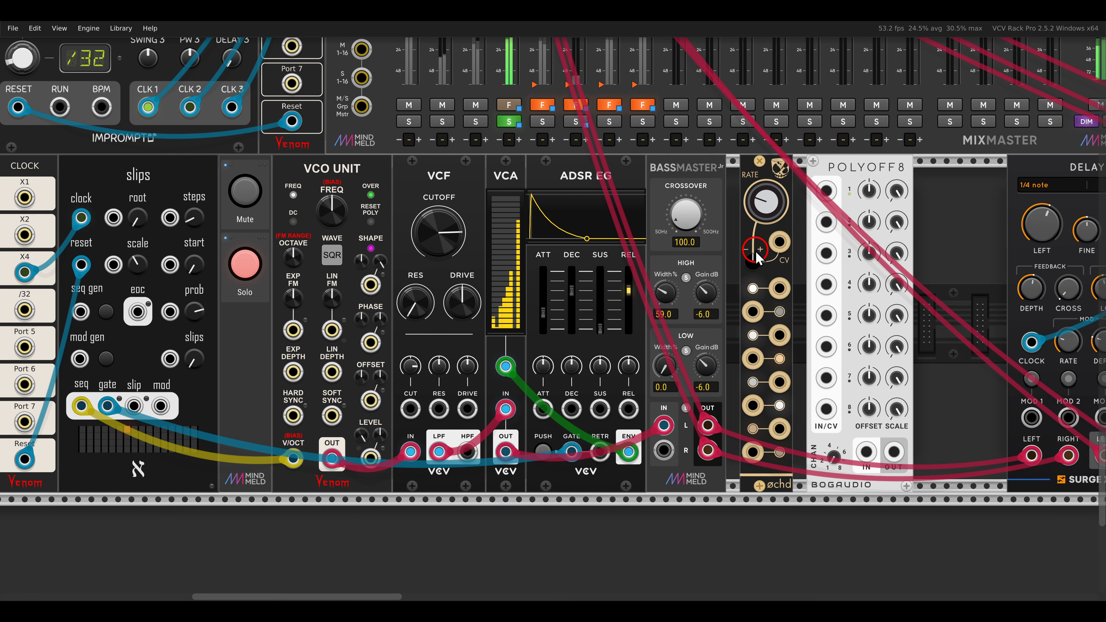
{"action": "left_click_drag", "start_coordinate": [753, 320], "coordinate": [795, 470]}
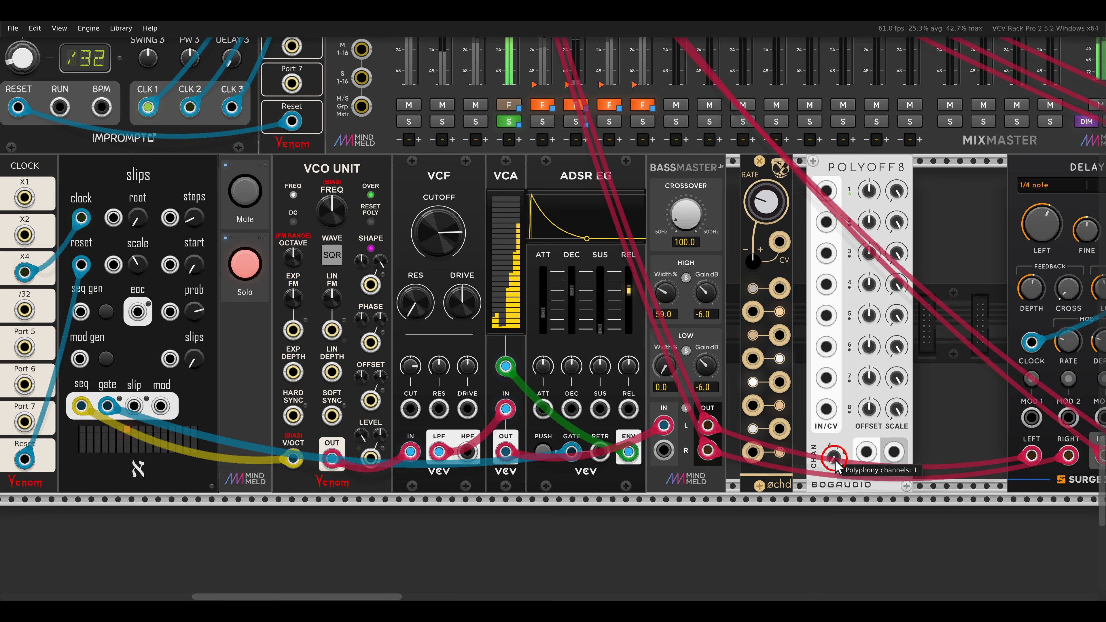
{"action": "left_click_drag", "start_coordinate": [835, 460], "coordinate": [838, 279]}
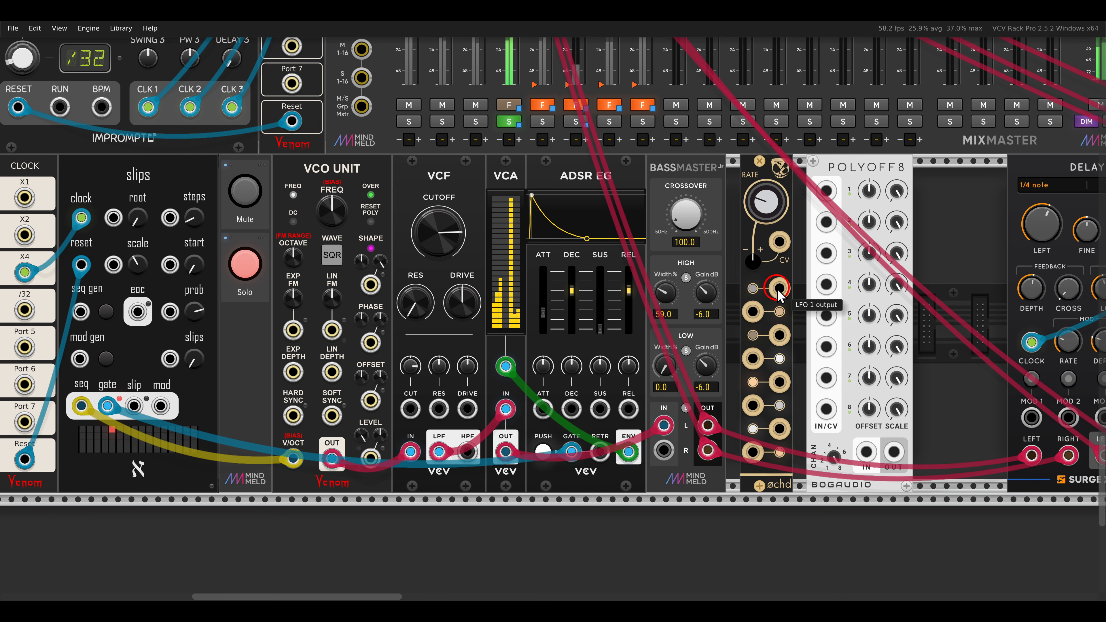
Patch øchd's eight LFO outputs into POLYOFF8's channel inputs and POLYOFF8's output into the VCF's CUT input.
{"action": "left_click_drag", "start_coordinate": [780, 288], "coordinate": [826, 251]}
{"action": "left_click_drag", "start_coordinate": [826, 283], "coordinate": [826, 316]}
{"action": "left_click_drag", "start_coordinate": [826, 347], "coordinate": [753, 406]}
{"action": "left_click_drag", "start_coordinate": [780, 428], "coordinate": [753, 452]}
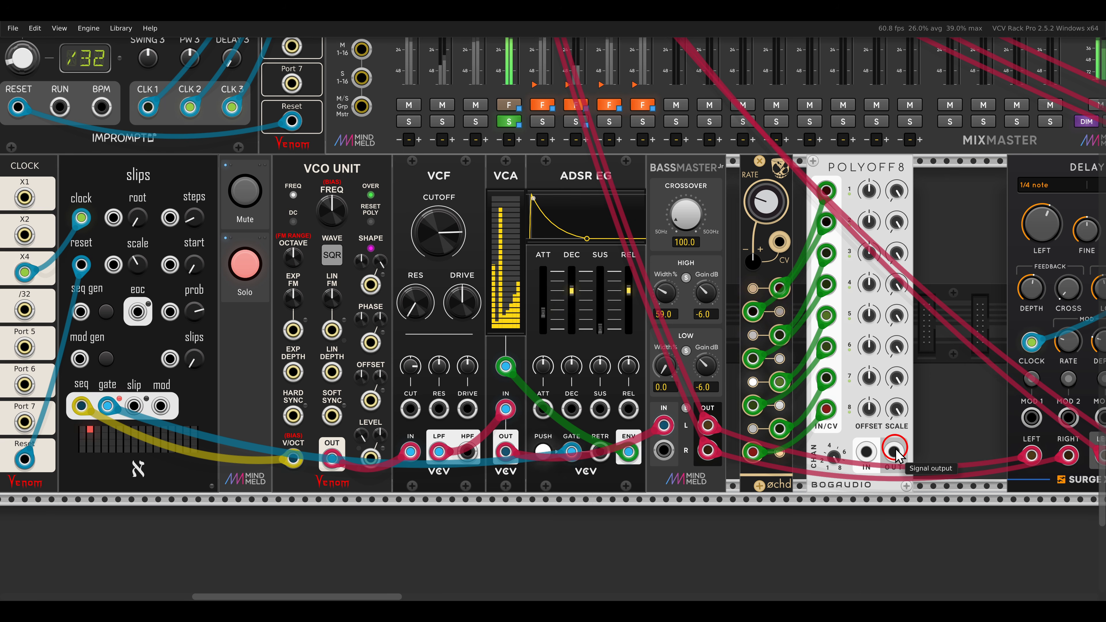
{"action": "left_click_drag", "start_coordinate": [893, 452], "coordinate": [412, 408]}
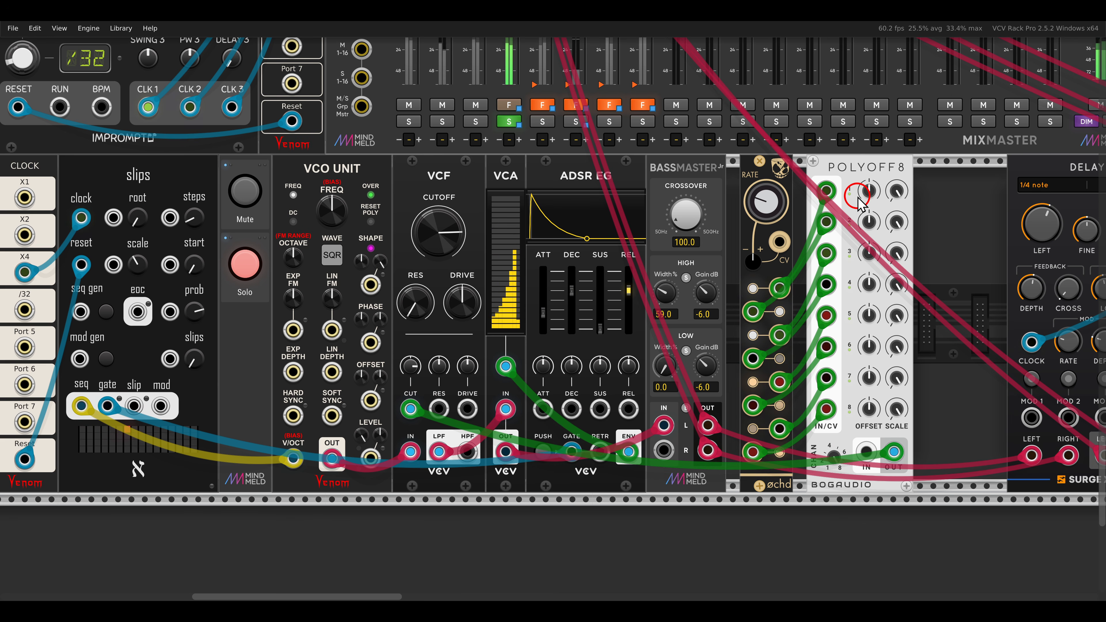
Examine the per-channel offset and scale controls of POLYOFF8.
{"action": "left_click_drag", "start_coordinate": [868, 192], "coordinate": [869, 257]}
{"action": "left_click_drag", "start_coordinate": [868, 258], "coordinate": [868, 246]}
{"action": "left_click_drag", "start_coordinate": [868, 290], "coordinate": [871, 335]}
{"action": "left_click_drag", "start_coordinate": [871, 379], "coordinate": [890, 399]}
{"action": "left_click_drag", "start_coordinate": [897, 344], "coordinate": [897, 362]}
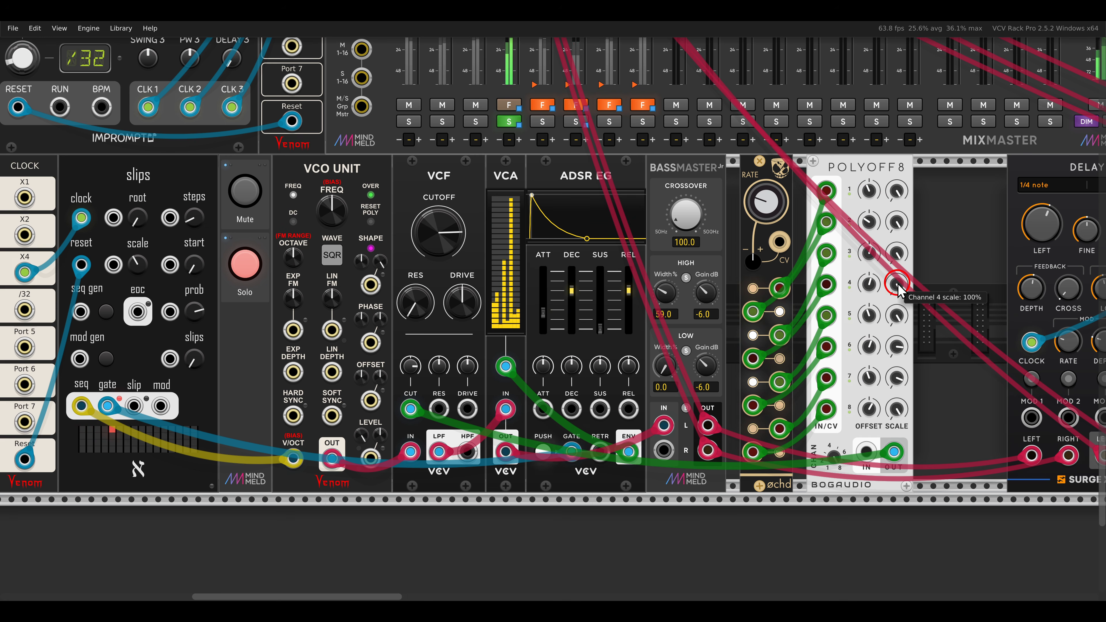
{"action": "left_click_drag", "start_coordinate": [898, 284], "coordinate": [896, 306]}
{"action": "left_click_drag", "start_coordinate": [898, 221], "coordinate": [895, 275]}
{"action": "left_click_drag", "start_coordinate": [895, 192], "coordinate": [892, 242]}
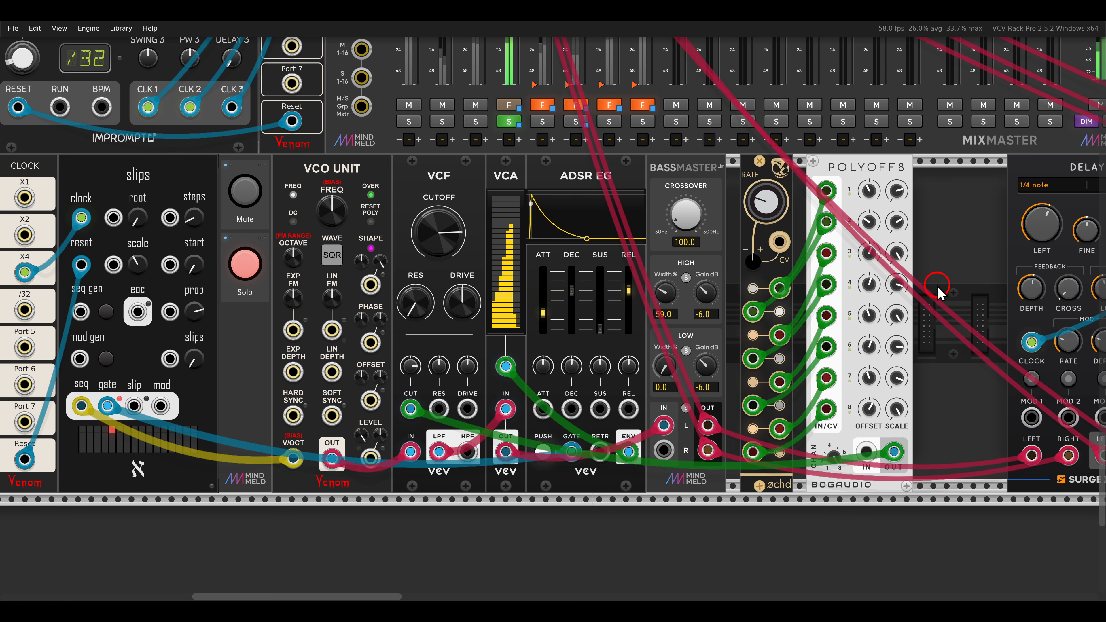
Patch POLYOFF8's output into the VCO UNIT's SHAPE input as well and unsolo the slips voice.
{"action": "left_click_drag", "start_coordinate": [376, 294], "coordinate": [894, 452]}
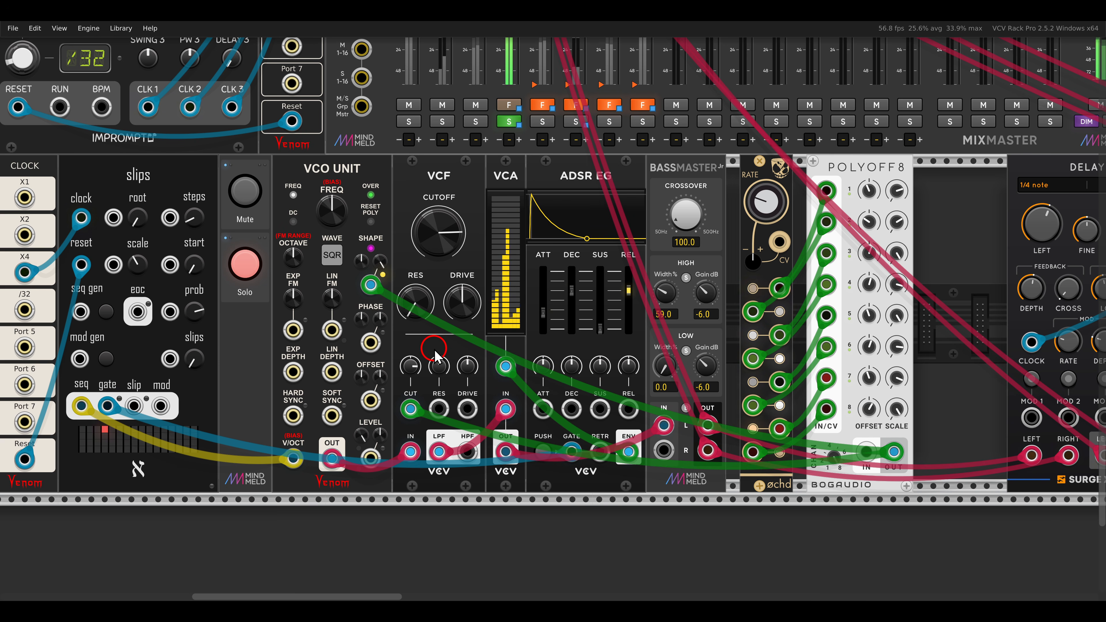
{"action": "left_click", "coordinate": [260, 274]}
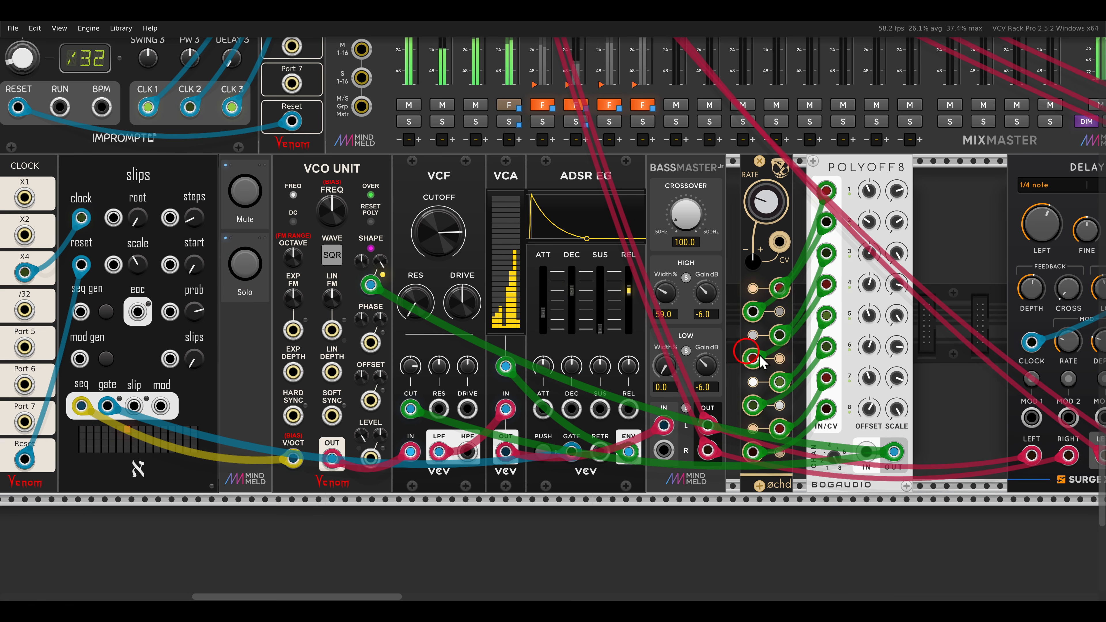
Unmute the voice that follows the DELAY module in the bottom row.
{"action": "left_click_drag", "start_coordinate": [890, 364], "coordinate": [678, 383]}
{"action": "left_click", "coordinate": [970, 218]}
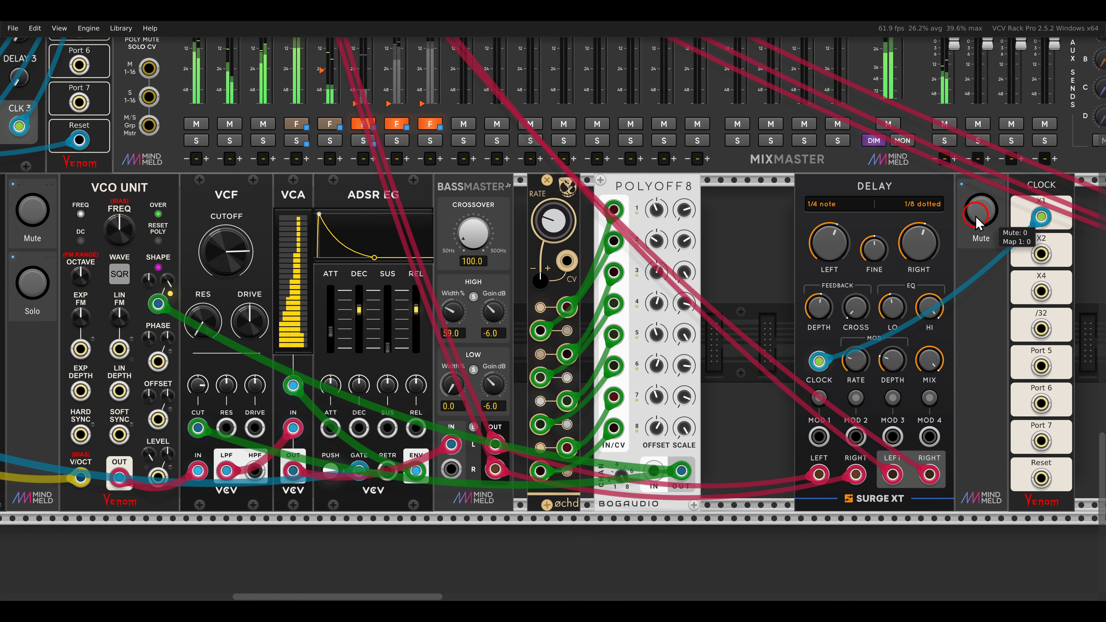
{"action": "scroll", "coordinate": [511, 342], "scroll_direction": "down", "scroll_amount": 2}
{"action": "left_click_drag", "start_coordinate": [509, 344], "coordinate": [637, 331]}
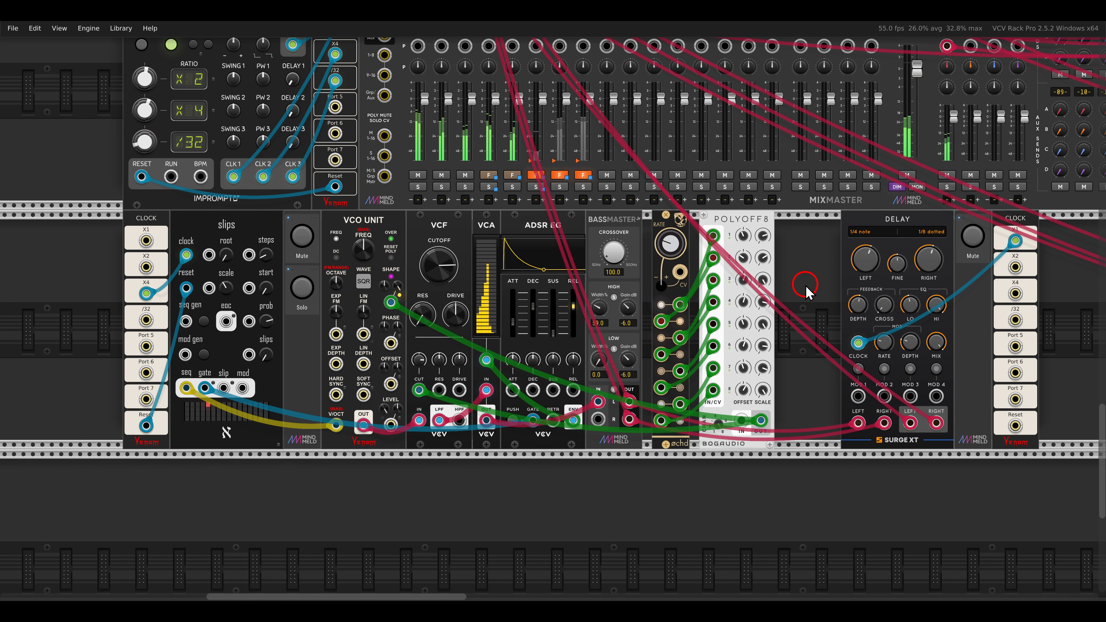
Unmute and solo the POLYGENE noise percussion voice in the top row.
{"action": "mouse_move", "coordinate": [830, 231]}
{"action": "left_mouse_down"}
{"action": "mouse_move", "coordinate": [706, 292]}
{"action": "mouse_move", "coordinate": [545, 342]}
{"action": "left_mouse_up"}
{"action": "mouse_move", "coordinate": [878, 159]}
{"action": "left_mouse_down"}
{"action": "mouse_move", "coordinate": [657, 327]}
{"action": "mouse_move", "coordinate": [571, 337]}
{"action": "left_mouse_up"}
{"action": "left_click_drag", "start_coordinate": [855, 230], "coordinate": [655, 284]}
{"action": "scroll", "coordinate": [756, 213], "scroll_direction": "up", "scroll_amount": 1}
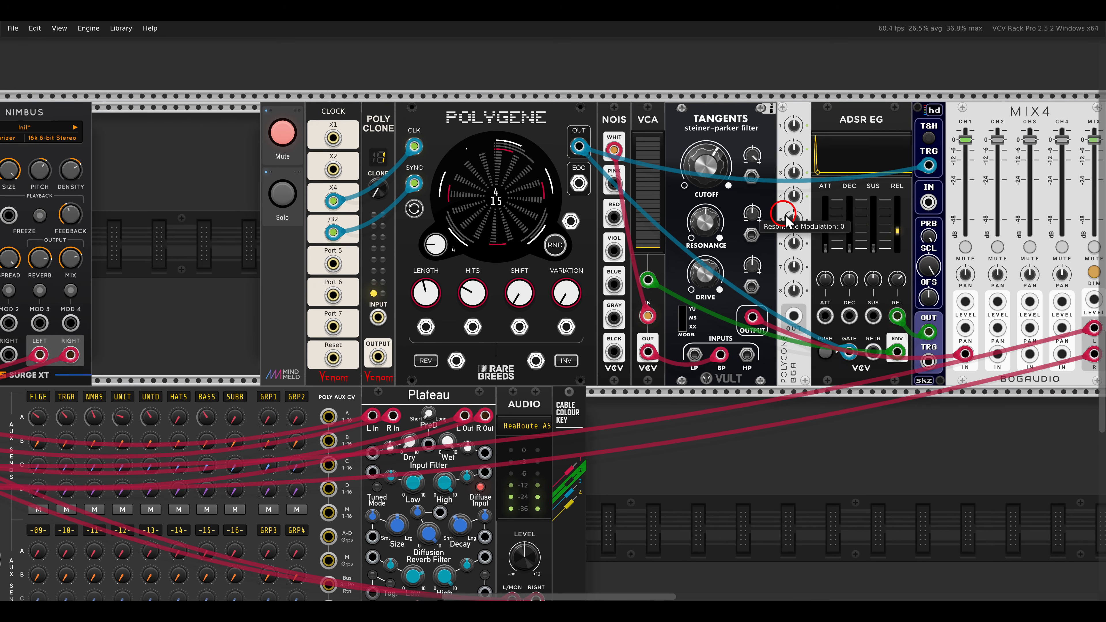
{"action": "left_click_drag", "start_coordinate": [802, 215], "coordinate": [690, 227]}
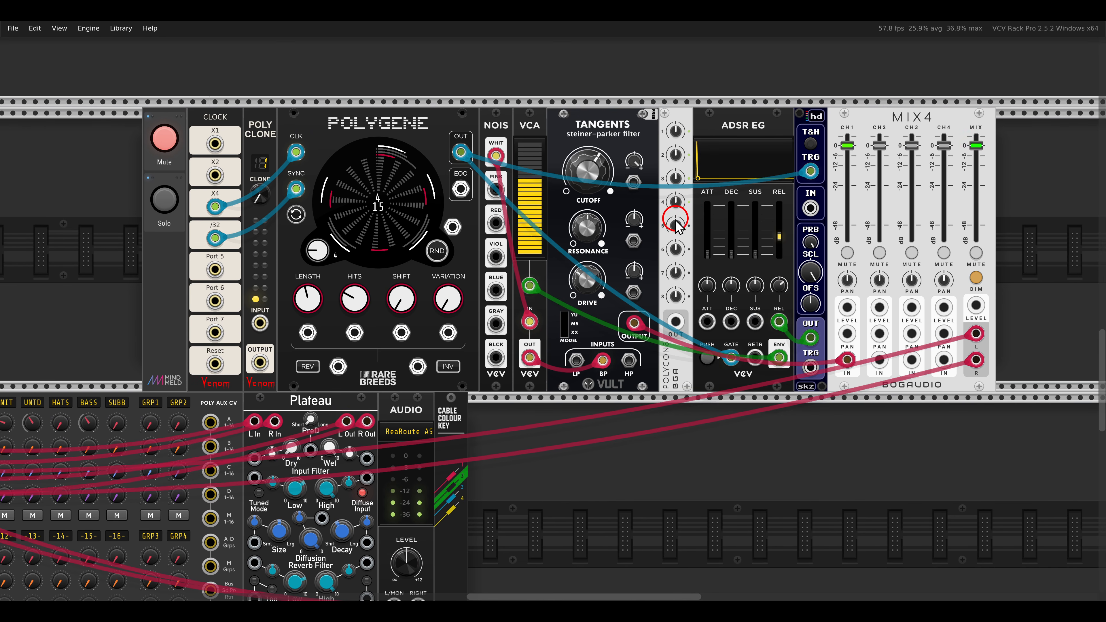
{"action": "left_click_drag", "start_coordinate": [309, 100], "coordinate": [441, 148]}
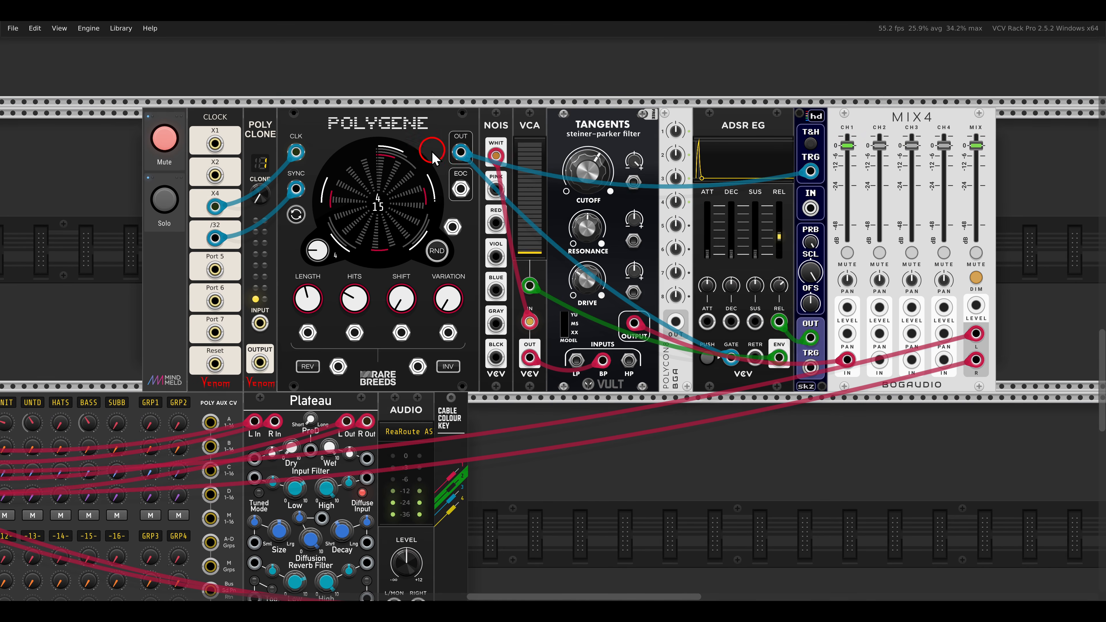
{"action": "left_click", "coordinate": [165, 138]}
{"action": "left_click", "coordinate": [163, 211]}
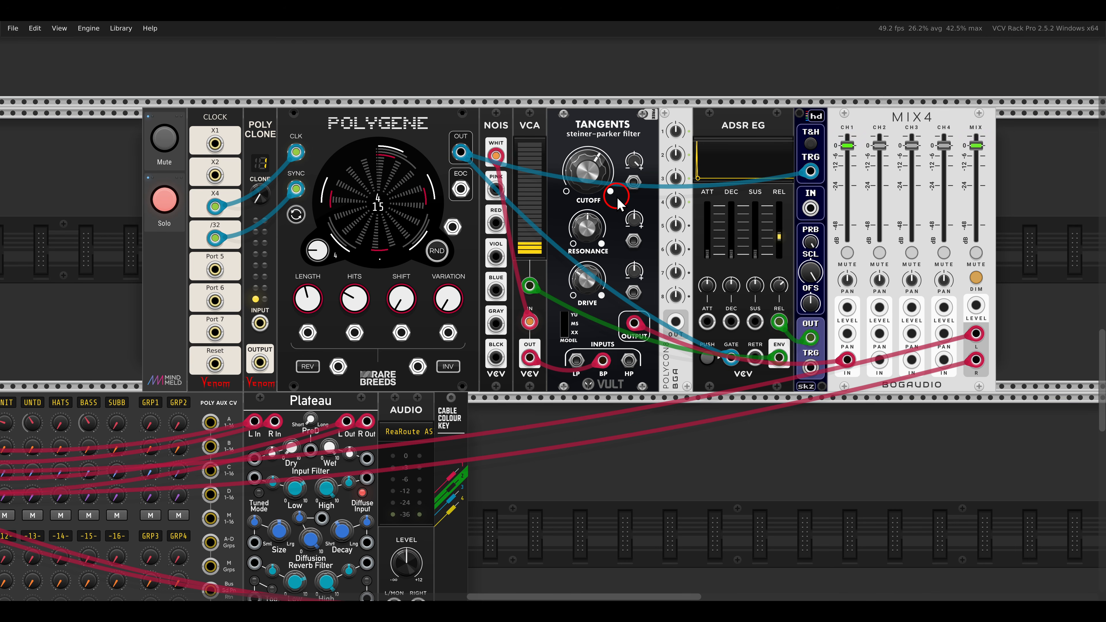
Route the X4 clock through POLY CLONE into POLYGENE's CLK input and set the clone count to 4.
{"action": "left_click_drag", "start_coordinate": [315, 193], "coordinate": [418, 212]}
{"action": "scroll", "coordinate": [352, 207], "scroll_direction": "up", "scroll_amount": 2}
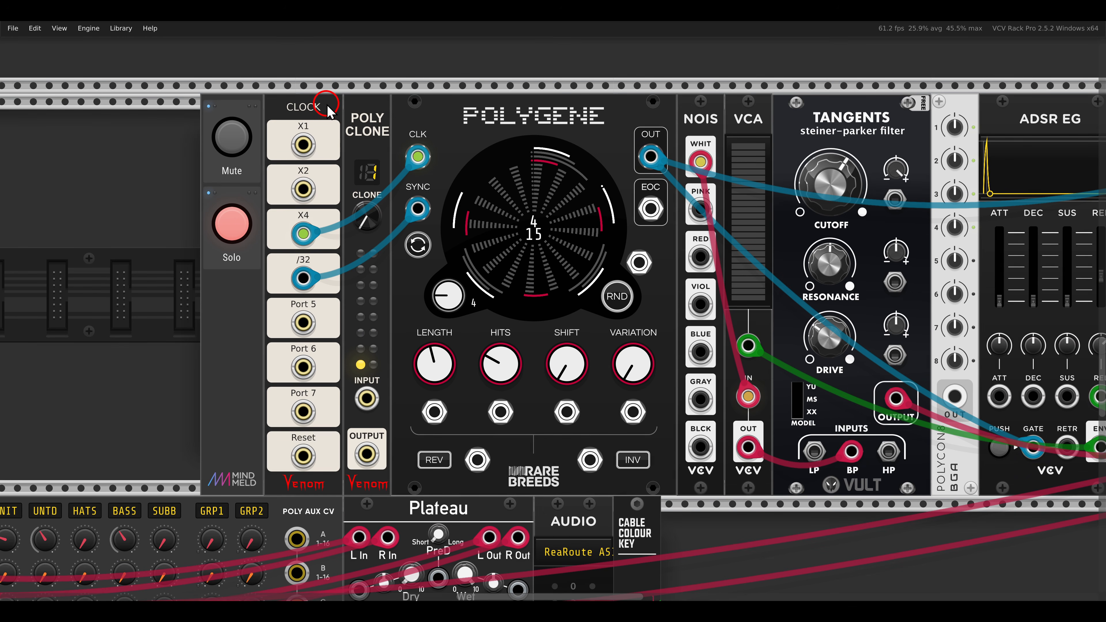
{"action": "mouse_move", "coordinate": [418, 156]}
{"action": "left_mouse_down"}
{"action": "mouse_move", "coordinate": [398, 179]}
{"action": "mouse_move", "coordinate": [364, 349]}
{"action": "mouse_move", "coordinate": [367, 398]}
{"action": "left_mouse_up"}
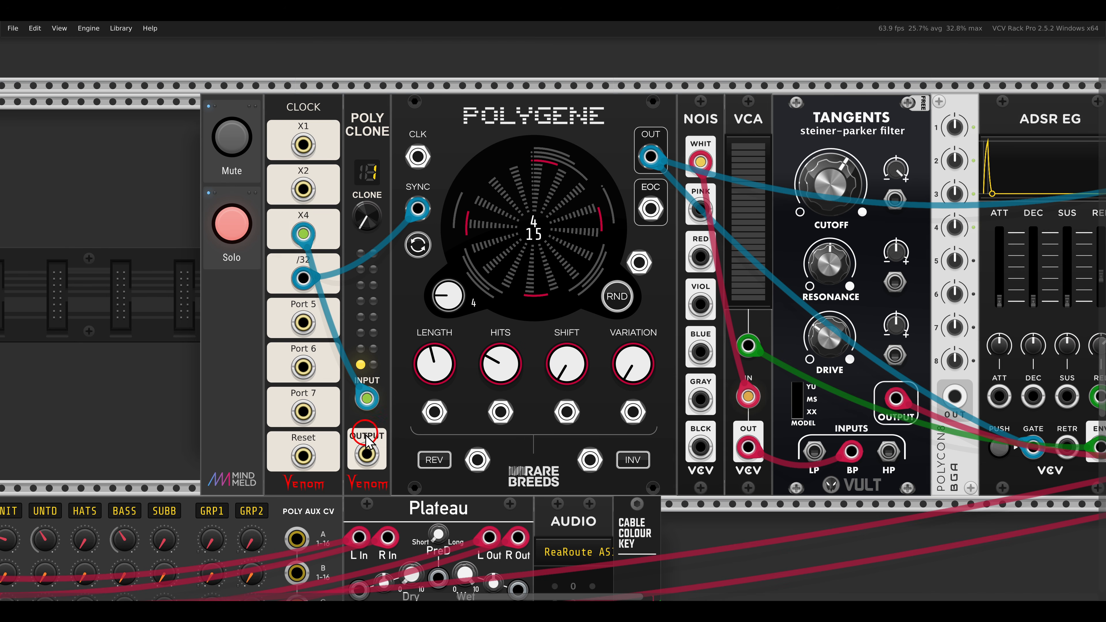
{"action": "left_click_drag", "start_coordinate": [366, 436], "coordinate": [416, 170]}
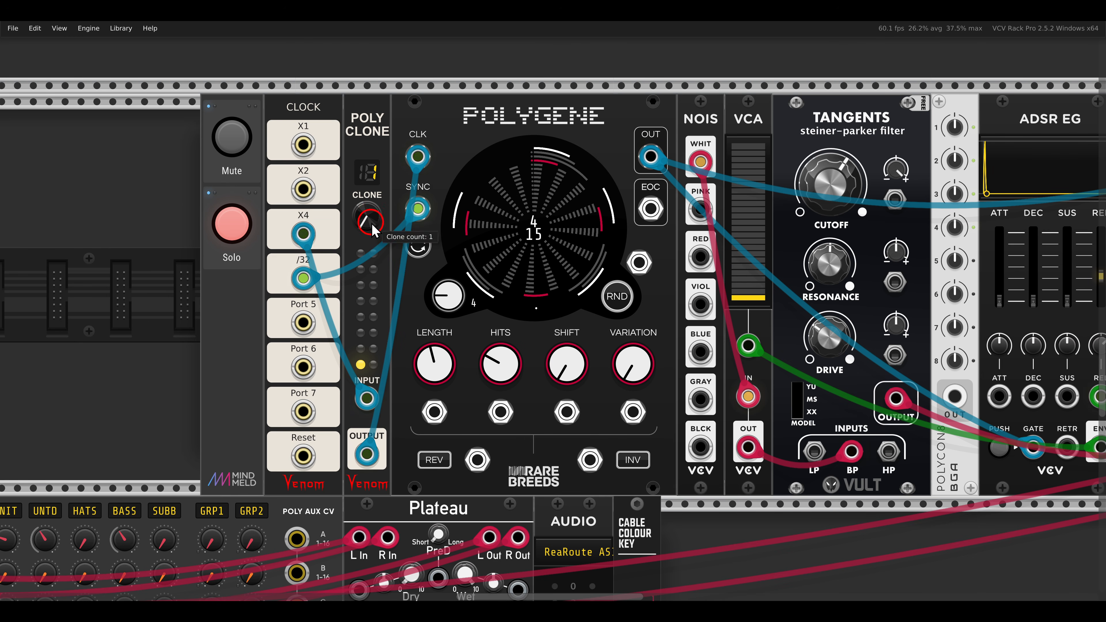
{"action": "mouse_move", "coordinate": [372, 223]}
{"action": "left_mouse_down"}
{"action": "mouse_move", "coordinate": [374, 192]}
{"action": "mouse_move", "coordinate": [394, 171]}
{"action": "left_mouse_up"}
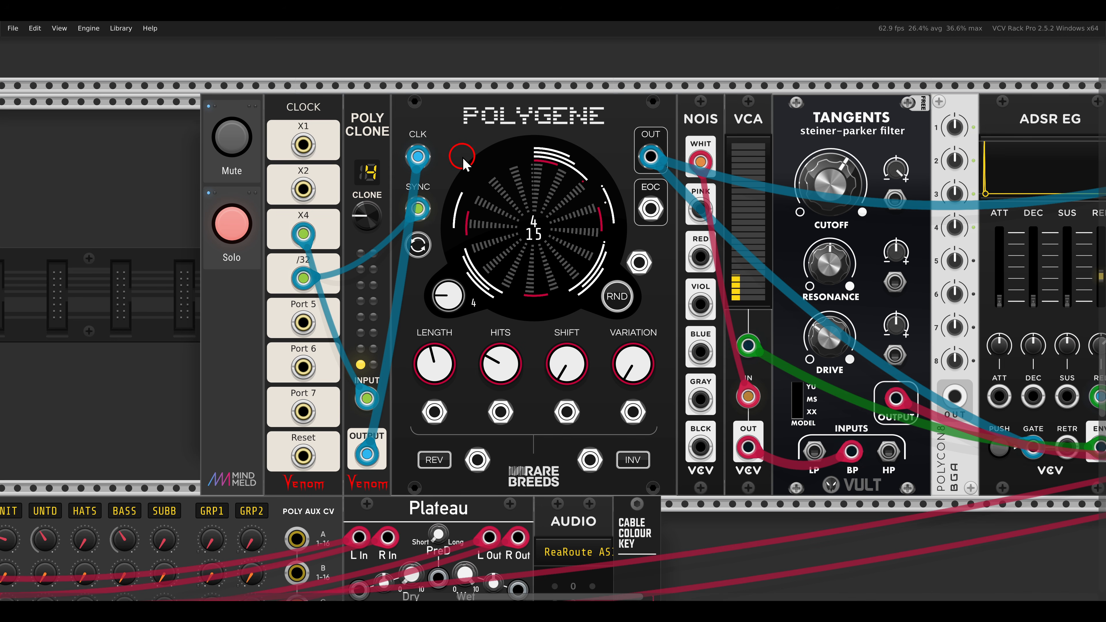
Set POLYGENE's channel selector to channel 1.
{"action": "mouse_move", "coordinate": [449, 297]}
{"action": "left_click_drag", "start_coordinate": [444, 298], "coordinate": [467, 346]}
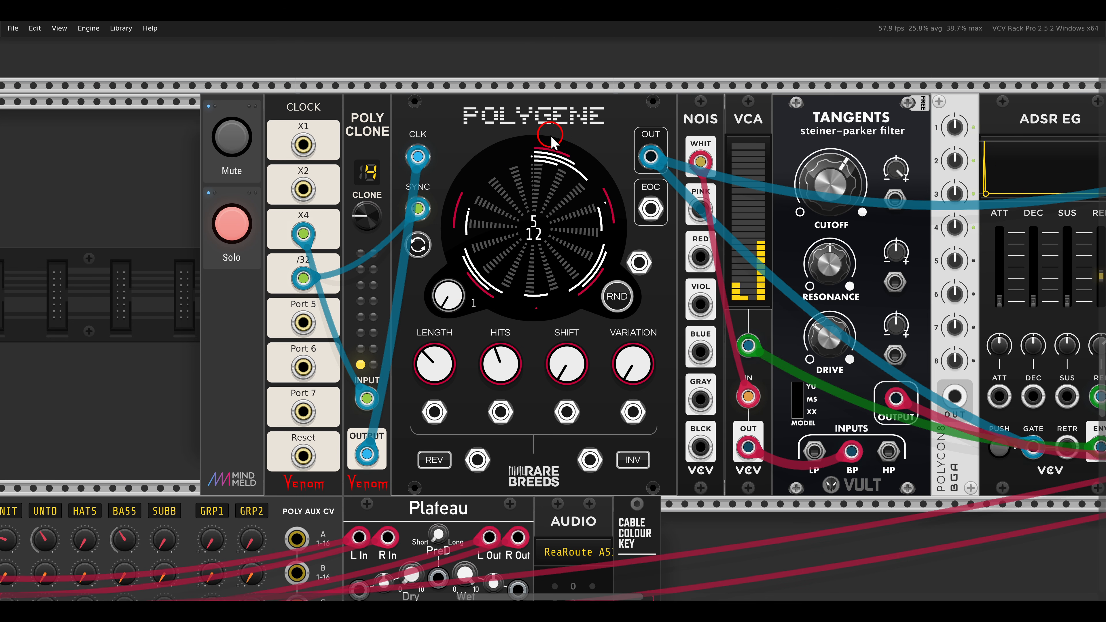
Patch the output of the POLYCON8 beside TANGENTS into the filter's cutoff input.
{"action": "scroll", "coordinate": [492, 140], "scroll_direction": "down", "scroll_amount": 3}
{"action": "scroll", "coordinate": [502, 135], "scroll_direction": "right", "scroll_amount": 3}
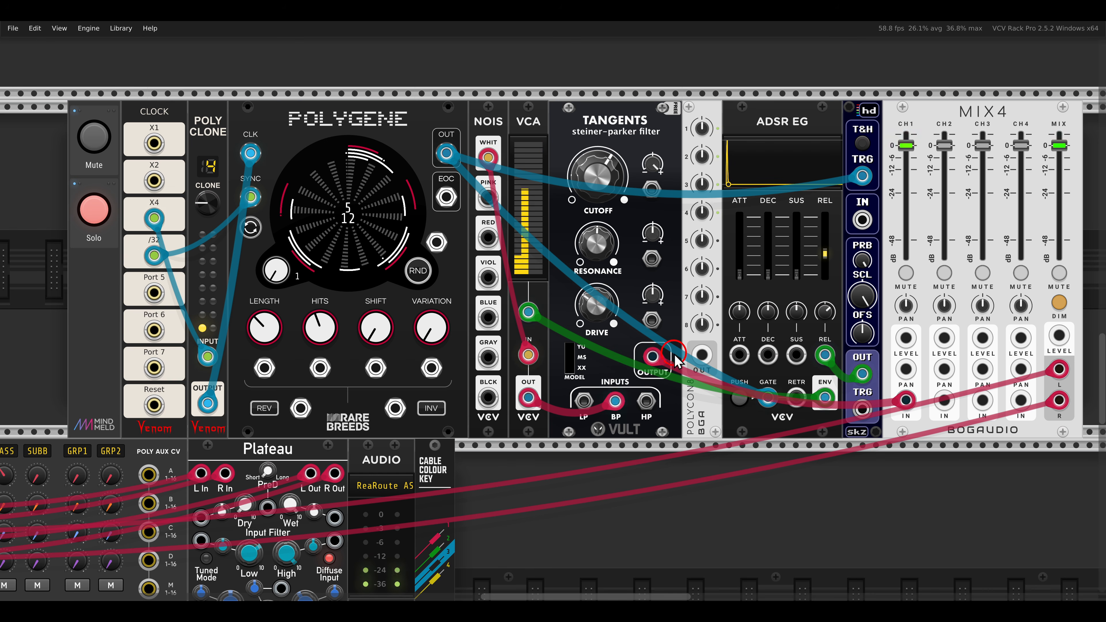
{"action": "left_click_drag", "start_coordinate": [677, 374], "coordinate": [715, 448]}
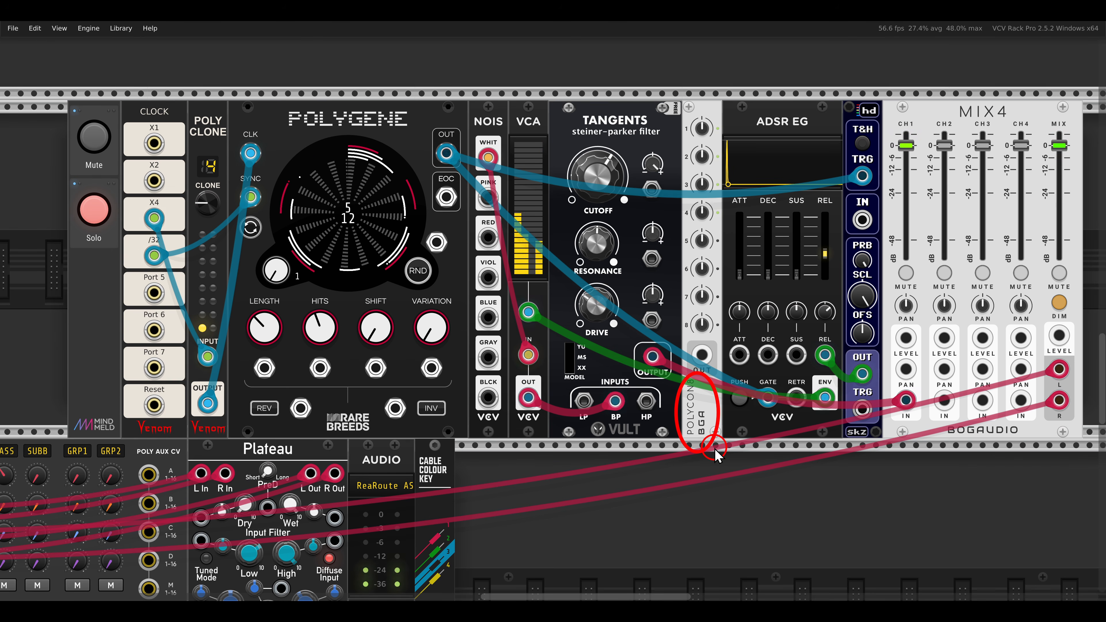
{"action": "left_click", "coordinate": [595, 150]}
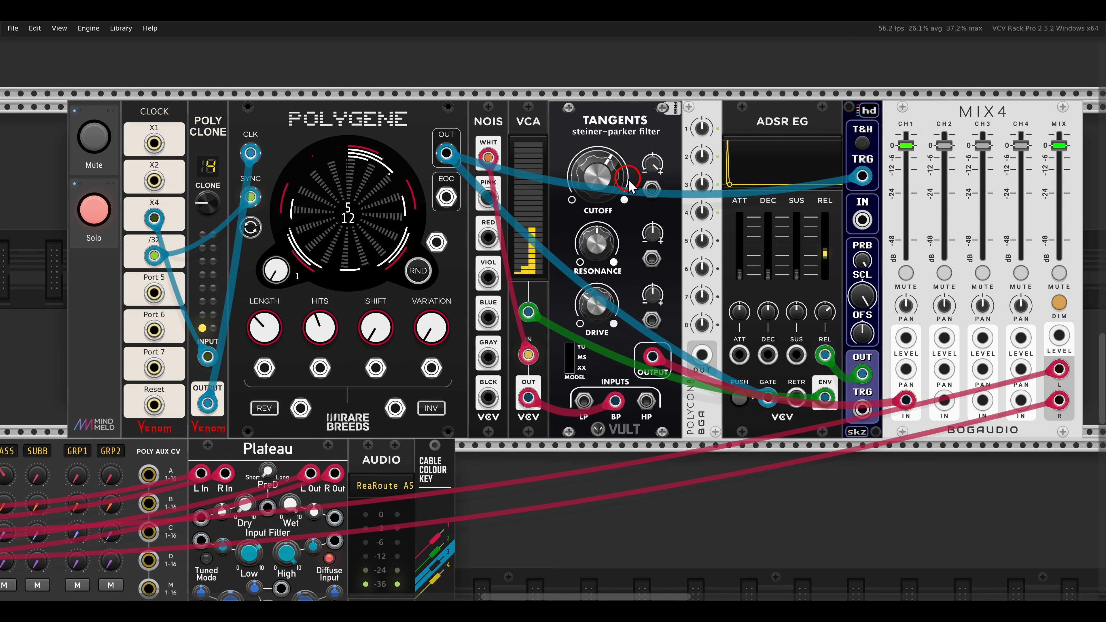
{"action": "left_click_drag", "start_coordinate": [702, 354], "coordinate": [655, 194]}
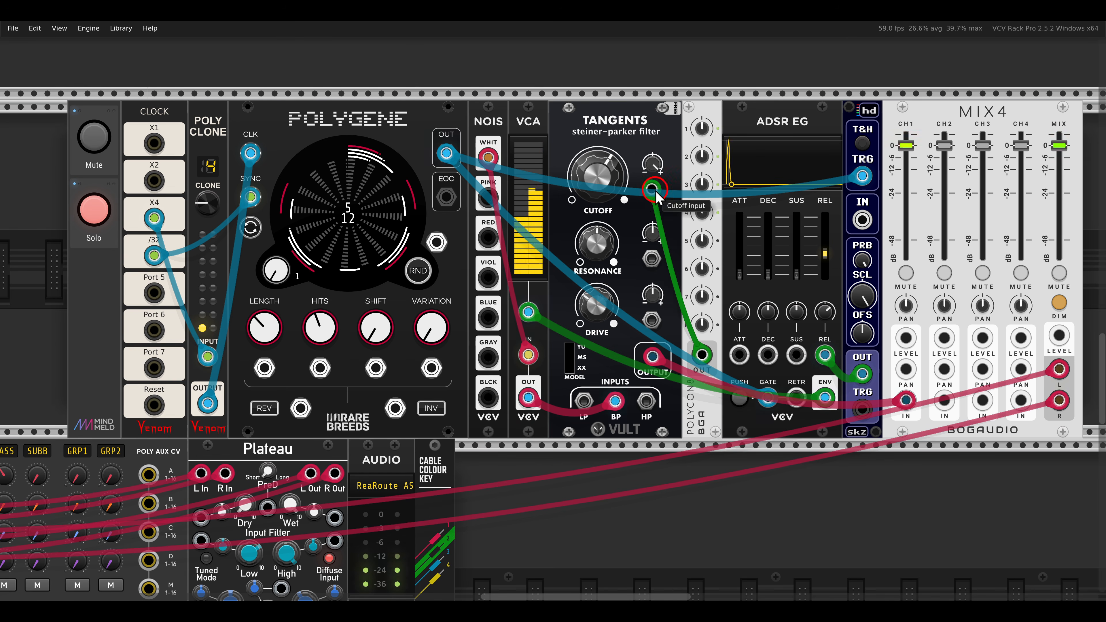
{"action": "left_click", "coordinate": [702, 158]}
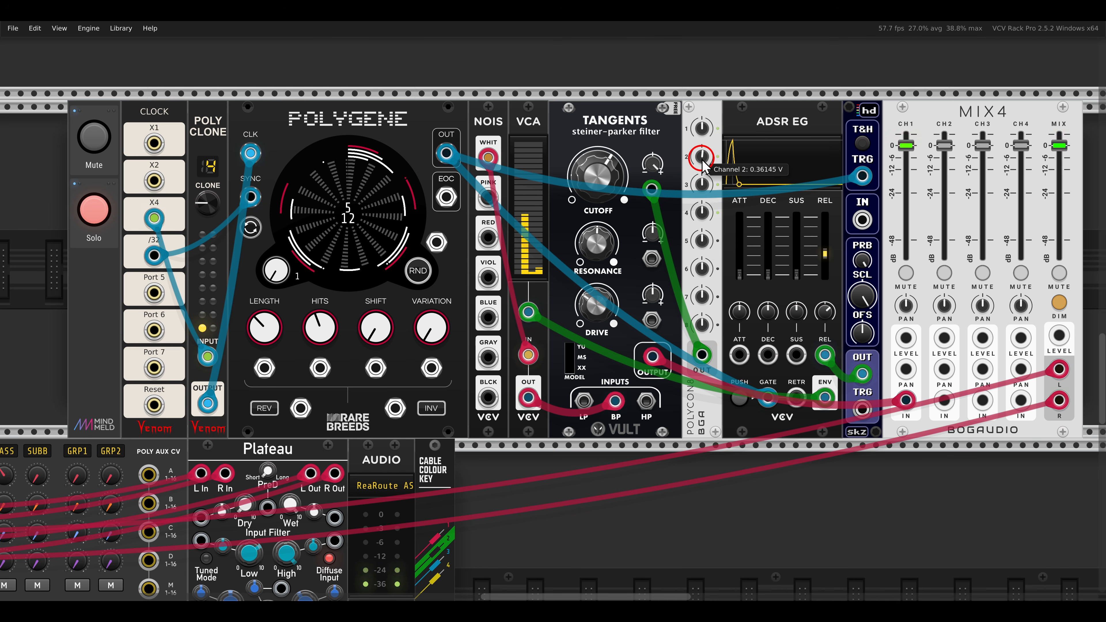
Adjust the POLYCON8 voltages for channels 2 and 4 that offset the filter's cutoff per voice.
{"action": "left_click_drag", "start_coordinate": [698, 155], "coordinate": [686, 157]}
{"action": "left_click_drag", "start_coordinate": [702, 212], "coordinate": [698, 205]}
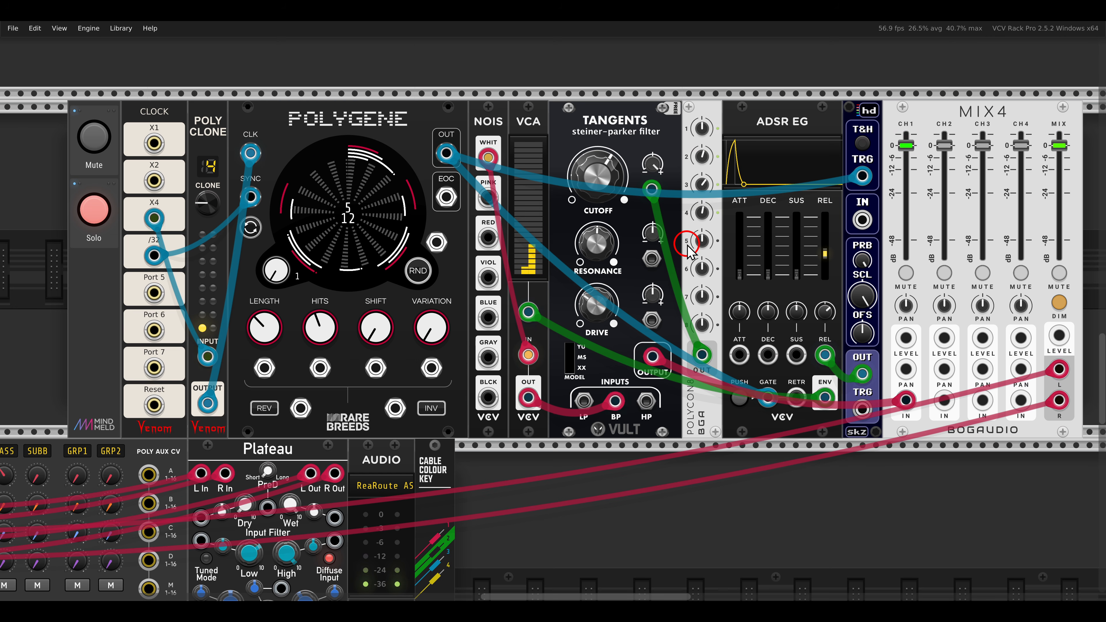
Set MIX4's input 1 poly spread to Channels 1-4.
{"action": "left_click_drag", "start_coordinate": [768, 220], "coordinate": [526, 230]}
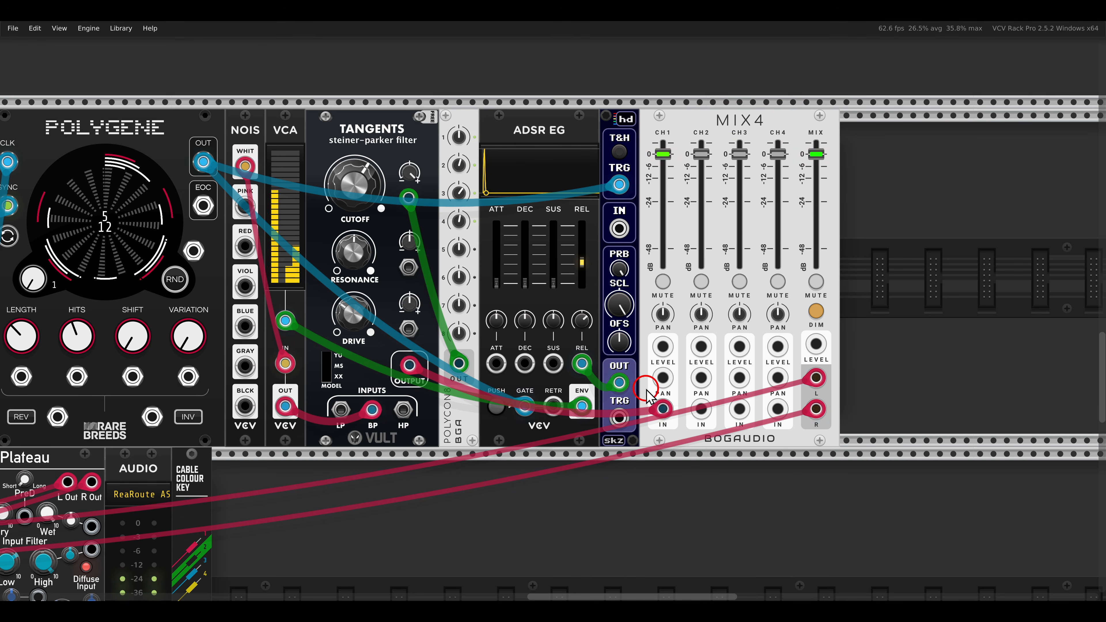
{"action": "mouse_move", "coordinate": [664, 414]}
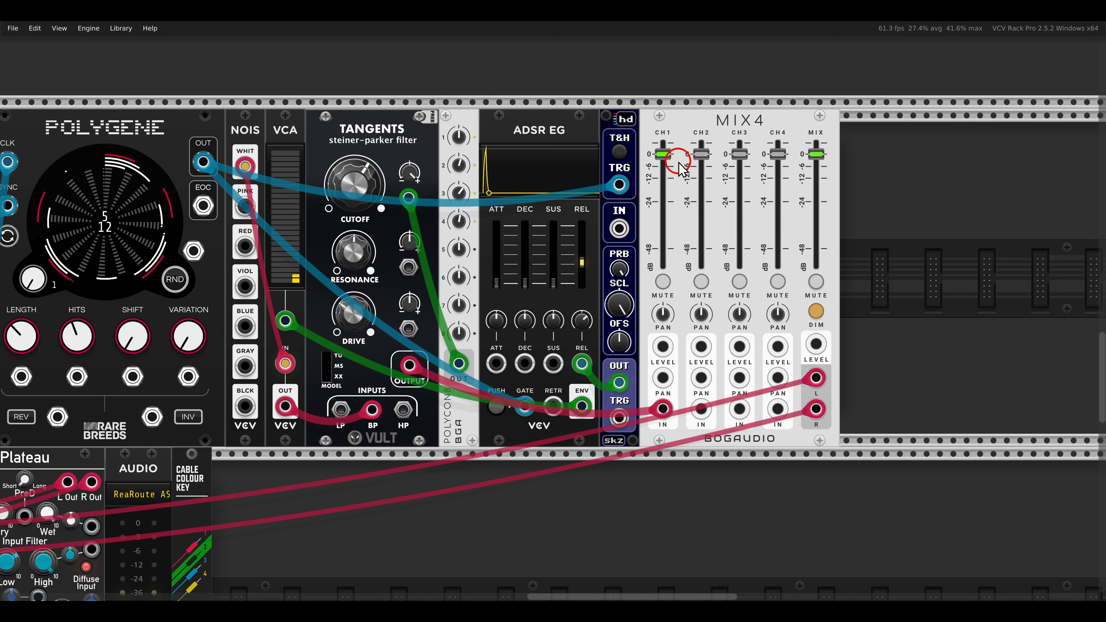
{"action": "right_click", "coordinate": [683, 127]}
{"action": "mouse_move", "coordinate": [692, 314]}
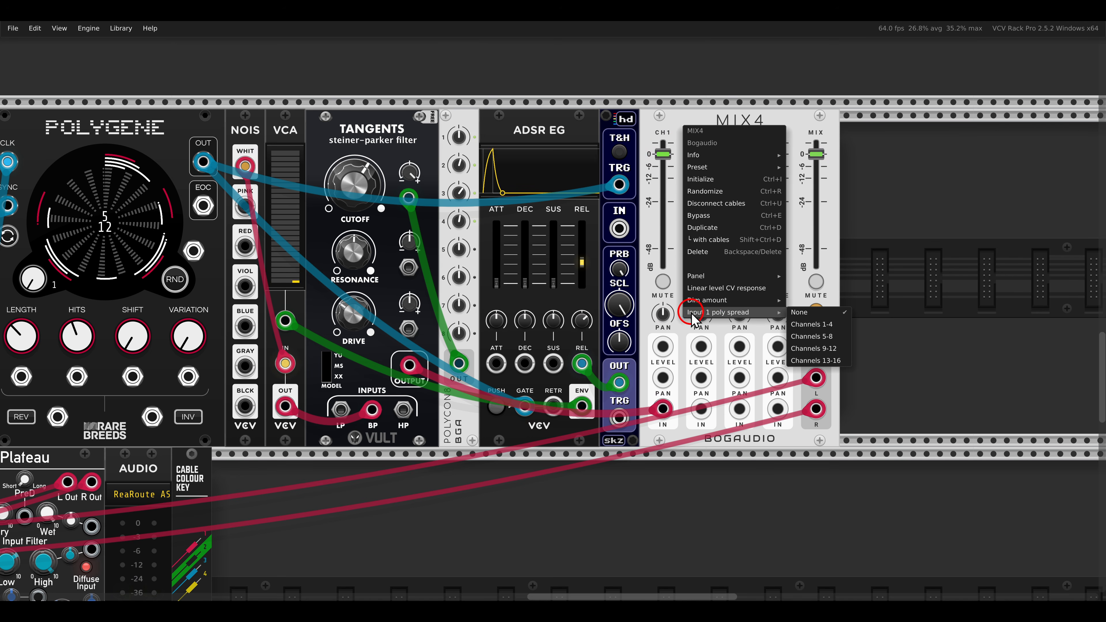
{"action": "left_click", "coordinate": [815, 325]}
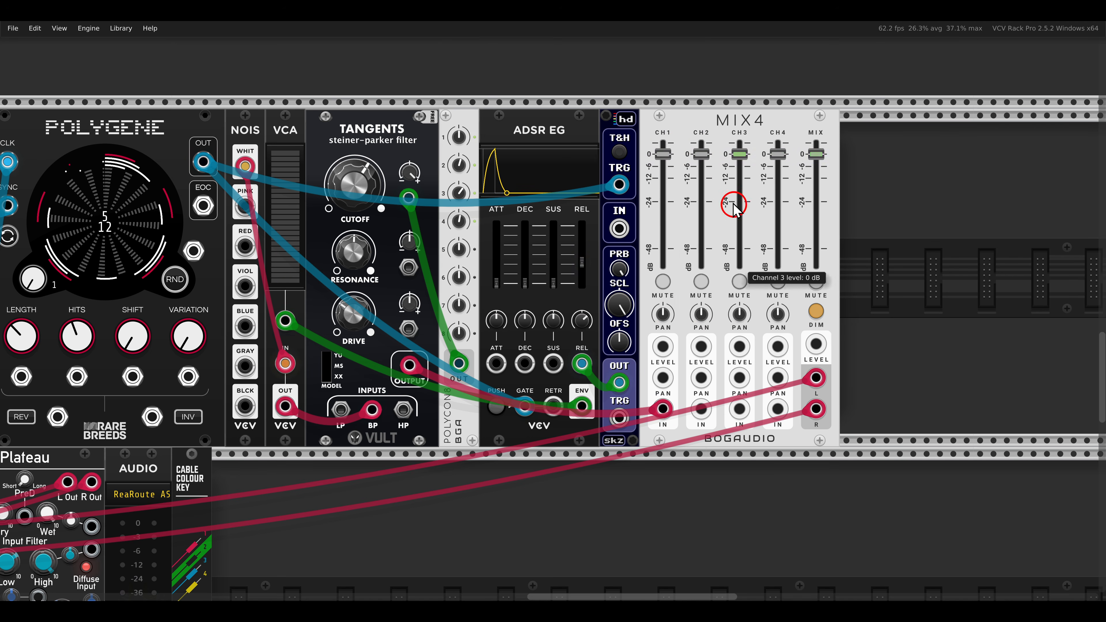
Solo MIX4's channel 2 and channel 3 one after the other, and clear the solo again.
{"action": "mouse_move", "coordinate": [639, 134]}
{"action": "left_mouse_down"}
{"action": "mouse_move", "coordinate": [681, 172]}
{"action": "mouse_move", "coordinate": [698, 152]}
{"action": "mouse_move", "coordinate": [717, 172]}
{"action": "mouse_move", "coordinate": [792, 170]}
{"action": "left_mouse_up"}
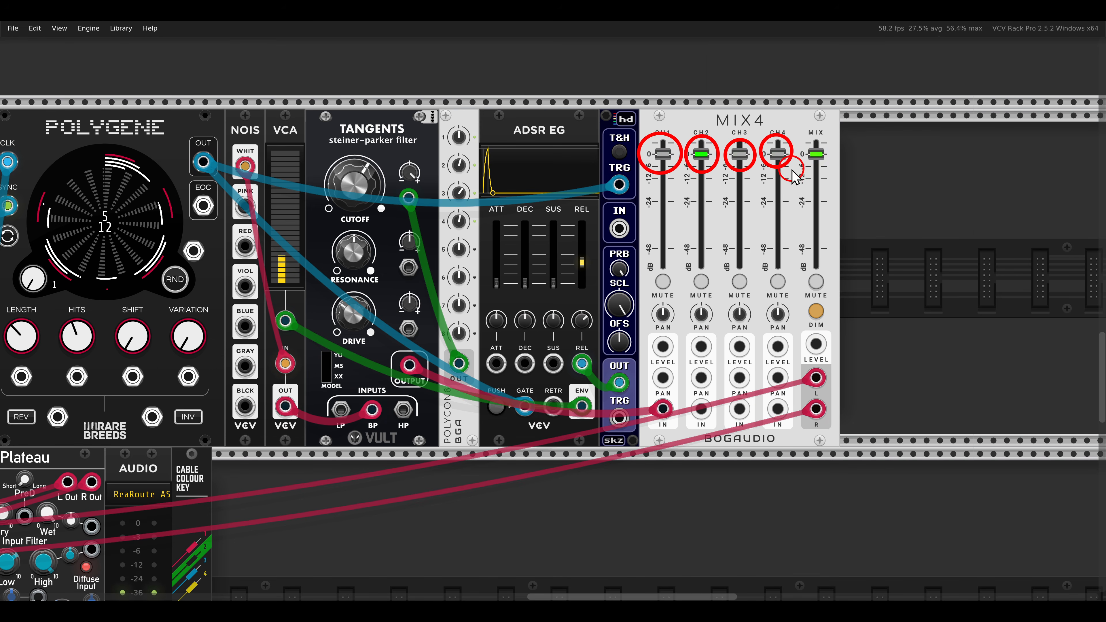
{"action": "key", "text": "Escape"}
{"action": "right_click", "coordinate": [699, 282]}
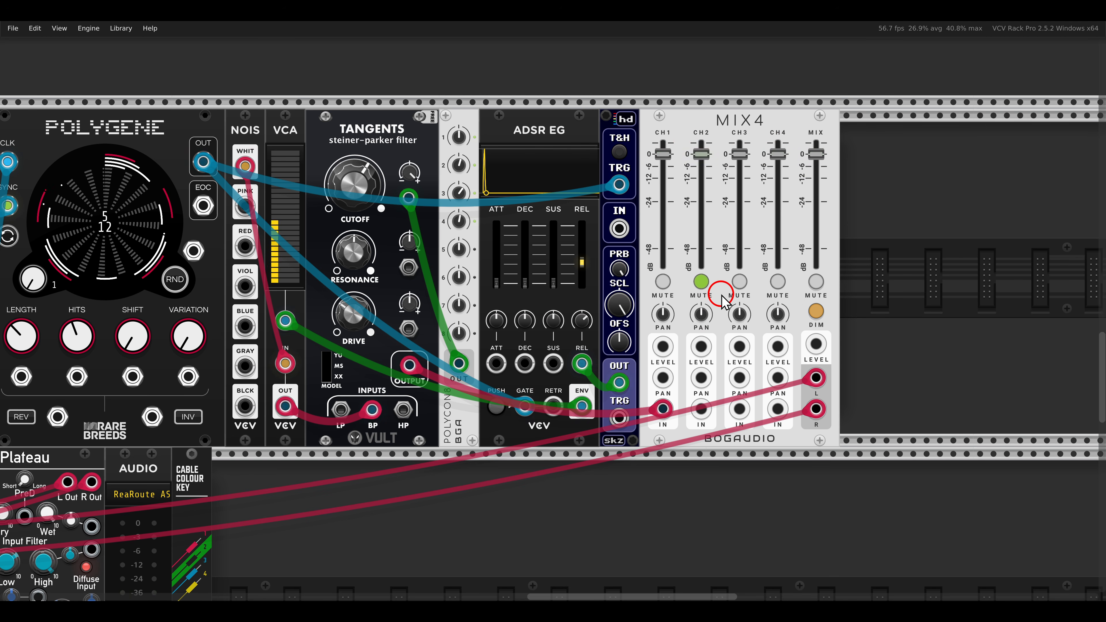
{"action": "left_click", "coordinate": [702, 282], "text": "ctrl"}
{"action": "left_click", "coordinate": [739, 282], "text": "ctrl"}
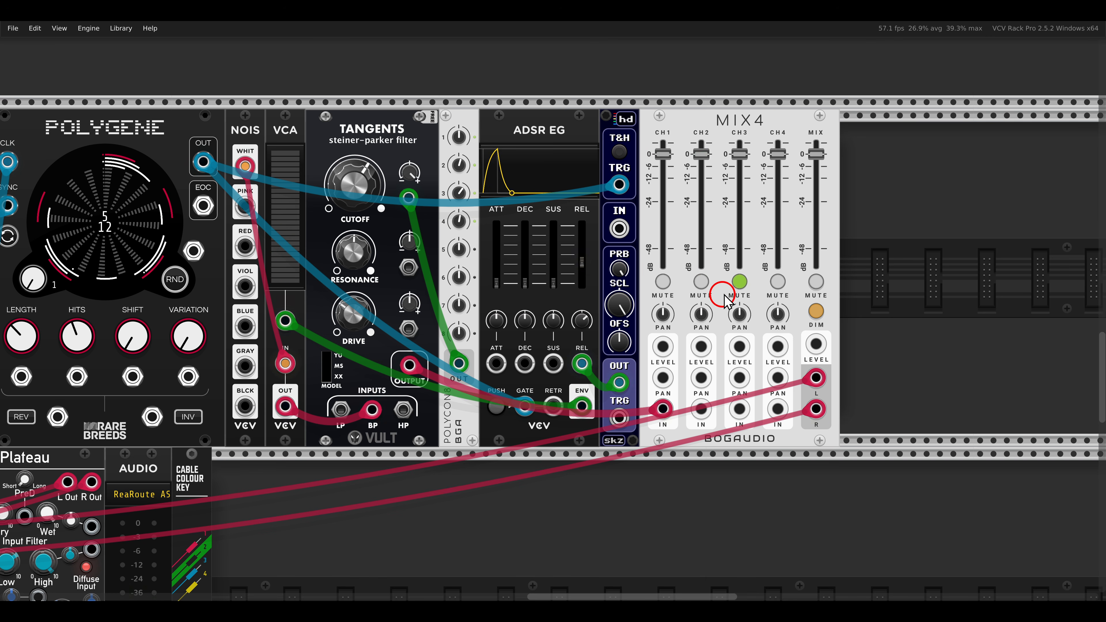
{"action": "left_click", "coordinate": [739, 282], "text": "ctrl"}
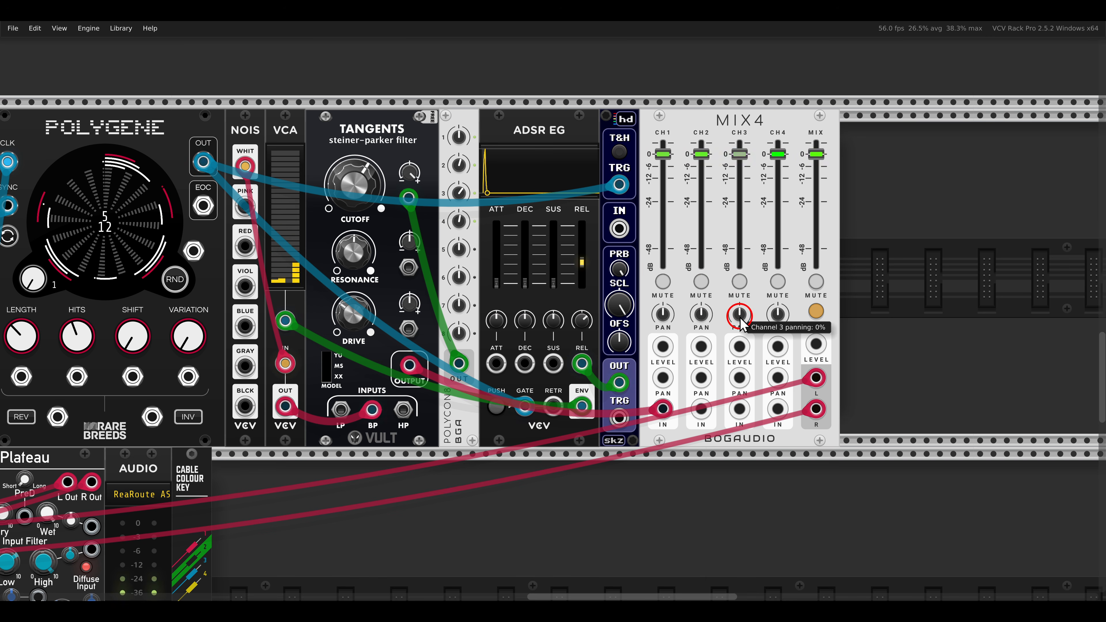
Pan MIX4's channels 2 and 3 to opposite sides of the stereo field.
{"action": "left_click_drag", "start_coordinate": [702, 313], "coordinate": [706, 333]}
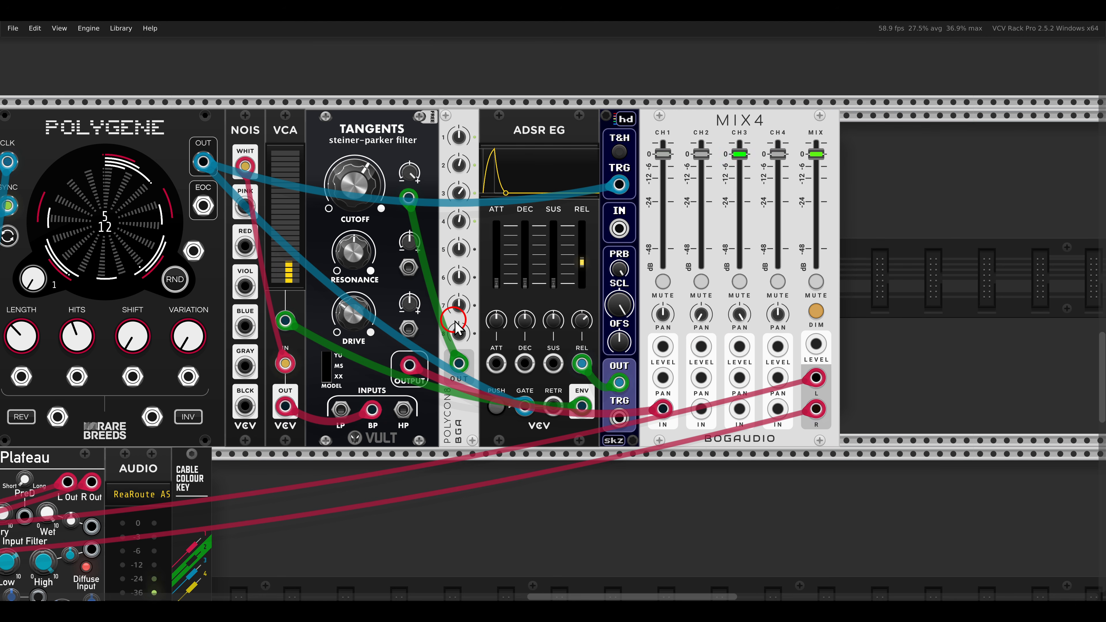
{"action": "scroll", "coordinate": [753, 411], "scroll_direction": "left", "scroll_amount": 10}
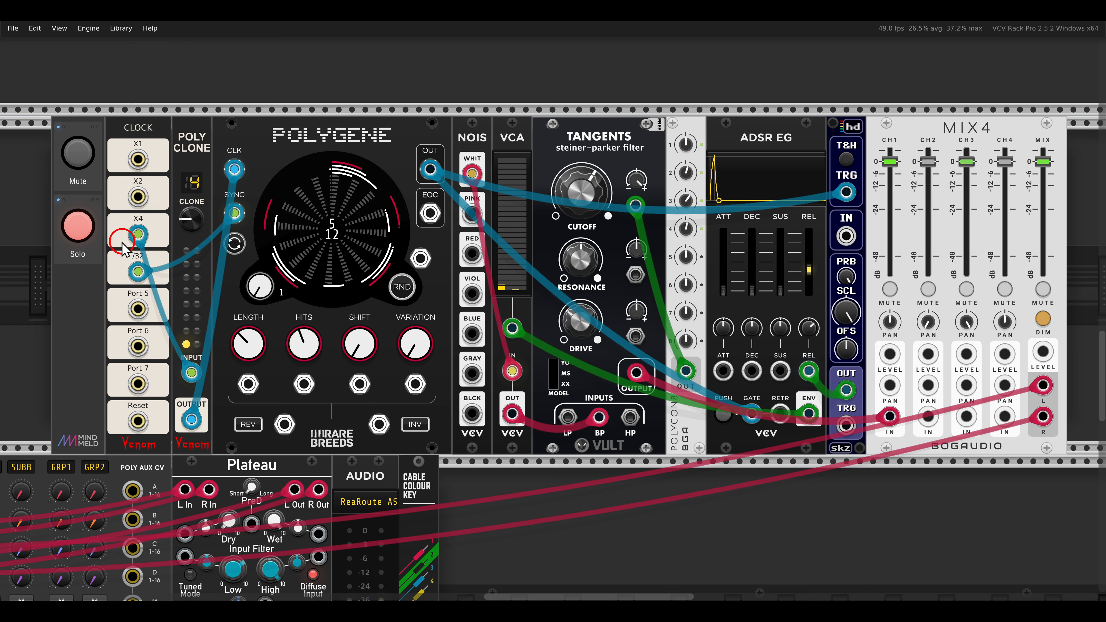
Examine the larger mixers MIX8, PRESSED DUCK and PREEEEEEEEEEESSED DUCK as alternatives to the MIX4.
{"action": "scroll", "coordinate": [665, 371], "scroll_direction": "right", "scroll_amount": 6}
{"action": "scroll", "coordinate": [665, 370], "scroll_direction": "right", "scroll_amount": 20}
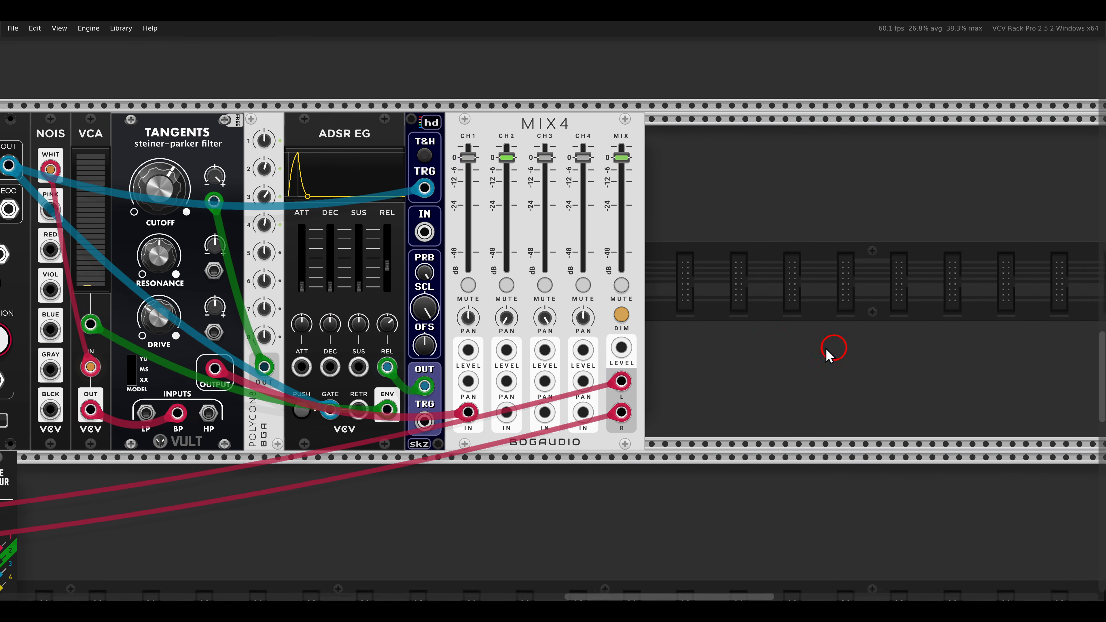
{"action": "scroll", "coordinate": [304, 304], "scroll_direction": "down", "scroll_amount": 2}
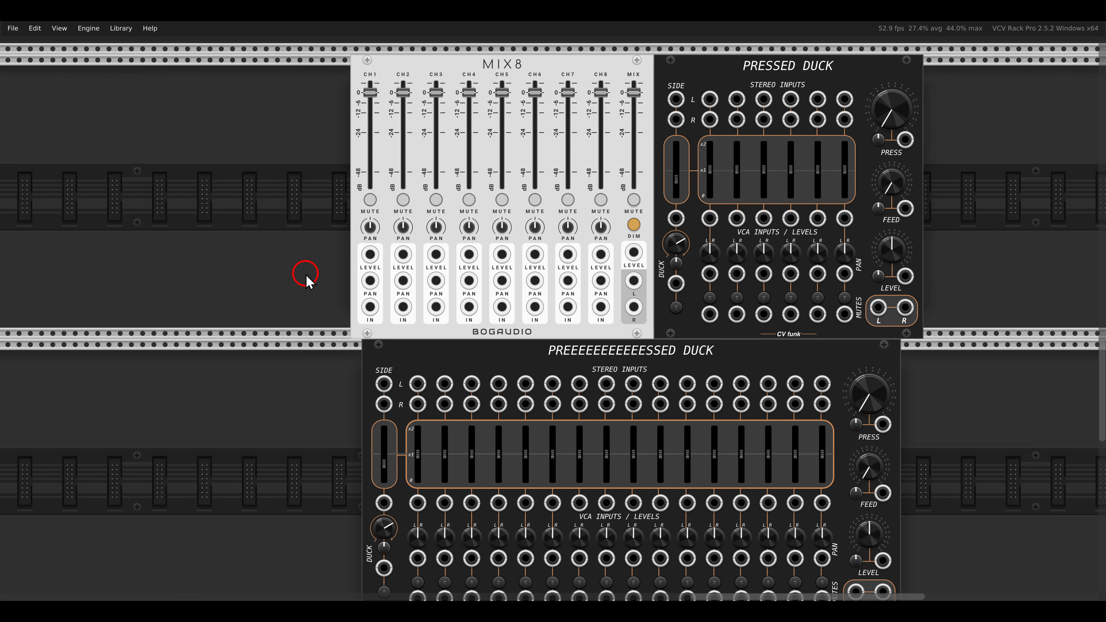
{"action": "left_click_drag", "start_coordinate": [524, 75], "coordinate": [540, 80]}
{"action": "scroll", "coordinate": [623, 196], "scroll_direction": "down", "scroll_amount": 2}
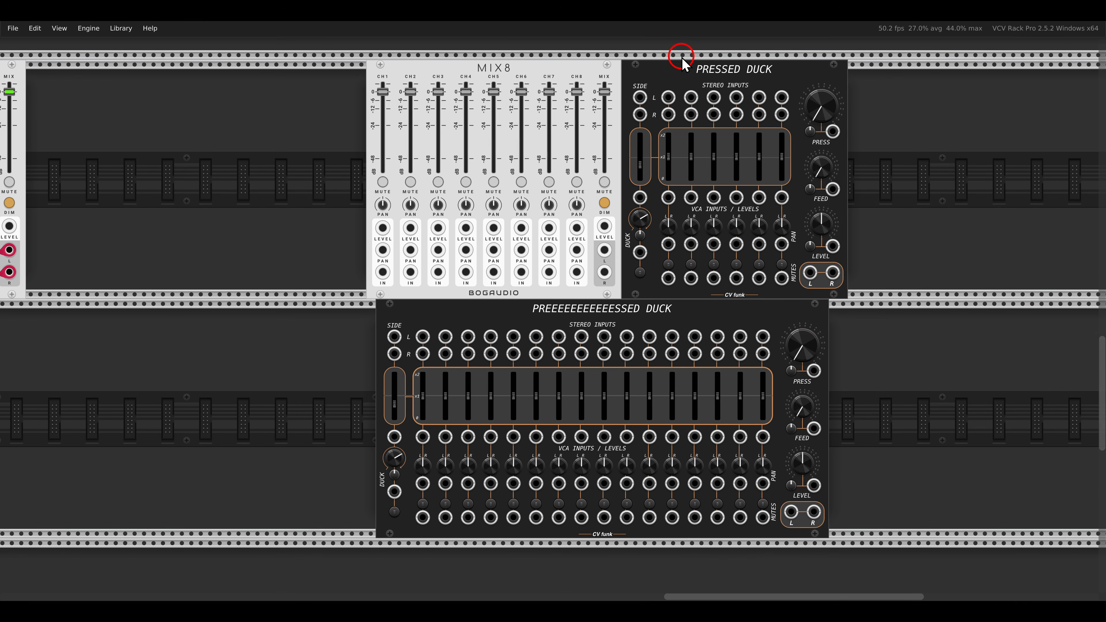
{"action": "left_click_drag", "start_coordinate": [681, 57], "coordinate": [787, 80]}
{"action": "mouse_move", "coordinate": [513, 286]}
{"action": "left_mouse_down"}
{"action": "mouse_move", "coordinate": [586, 323]}
{"action": "mouse_move", "coordinate": [700, 334]}
{"action": "left_mouse_up"}
{"action": "left_click_drag", "start_coordinate": [649, 84], "coordinate": [682, 113]}
Review the CLASSIC VCO voice in the lower row and the complete patch as an overview.
{"action": "left_click_drag", "start_coordinate": [252, 368], "coordinate": [681, 369]}
{"action": "left_click_drag", "start_coordinate": [281, 402], "coordinate": [714, 218]}
{"action": "scroll", "coordinate": [571, 309], "scroll_direction": "down", "scroll_amount": 2}
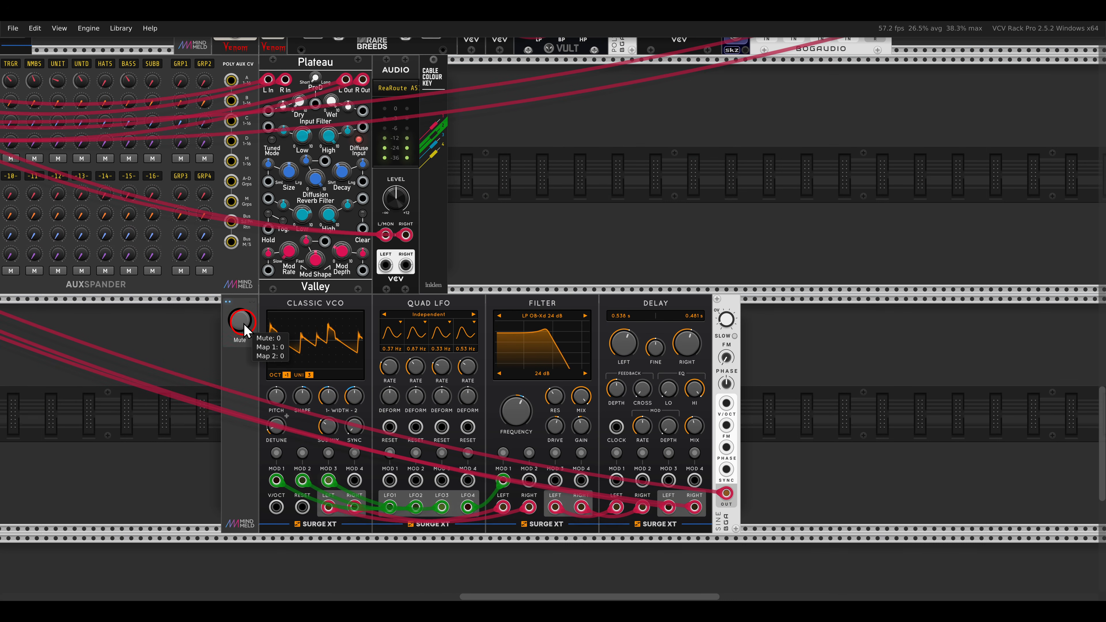
{"action": "scroll", "coordinate": [244, 331], "scroll_direction": "down", "scroll_amount": 5}
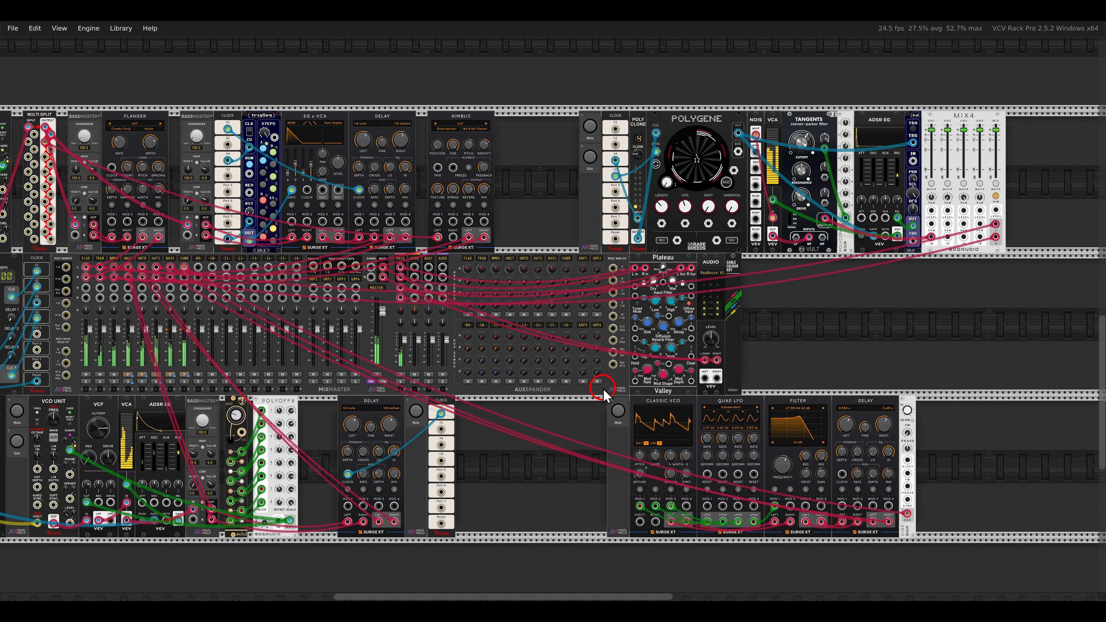
{"action": "scroll", "coordinate": [631, 394], "scroll_direction": "down", "scroll_amount": 4}
{"action": "scroll", "coordinate": [697, 388], "scroll_direction": "down", "scroll_amount": 1}
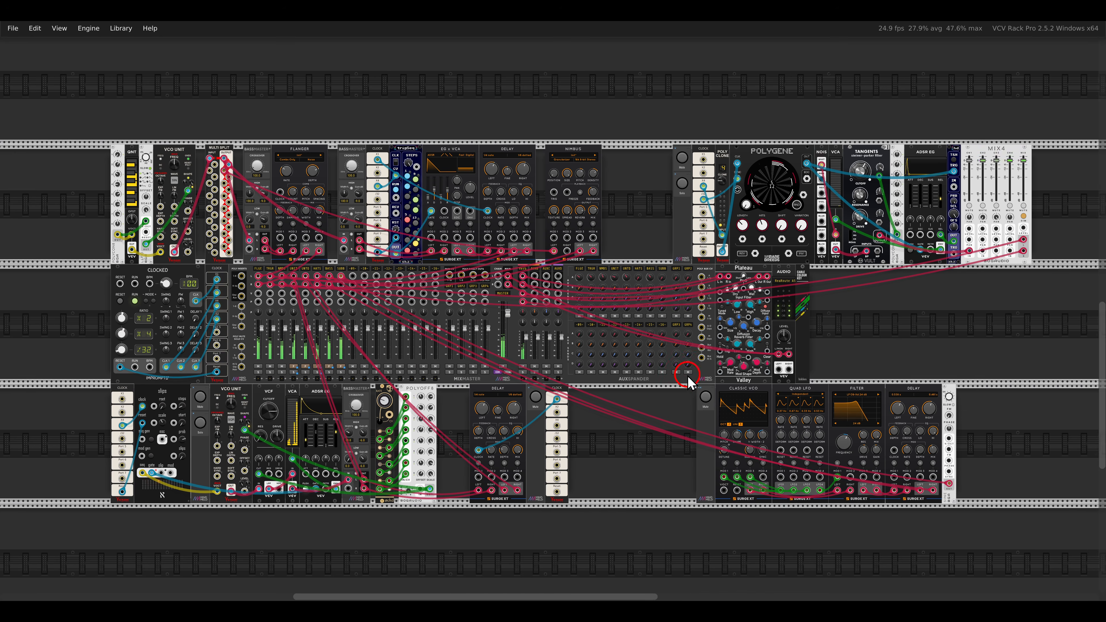
{"action": "left_click_drag", "start_coordinate": [688, 376], "coordinate": [671, 370]}
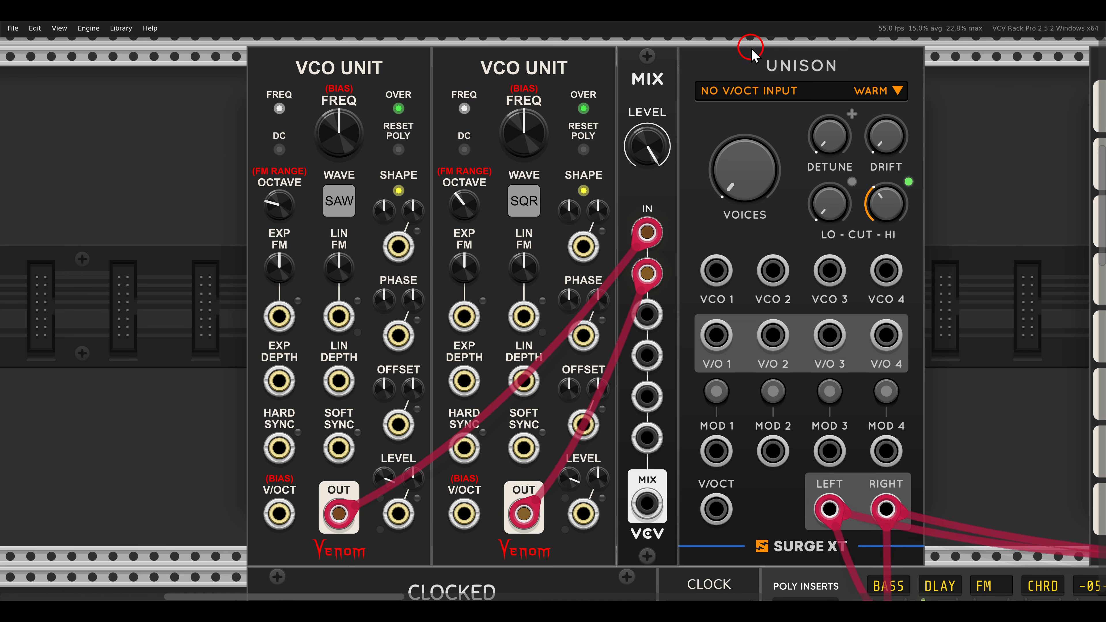
Patch the MIX output into UNISON's VCO 1 input and UNISON's V/O 1 output into the V/OCT inputs of both VCO UNITs.
{"action": "left_click_drag", "start_coordinate": [751, 47], "coordinate": [843, 80]}
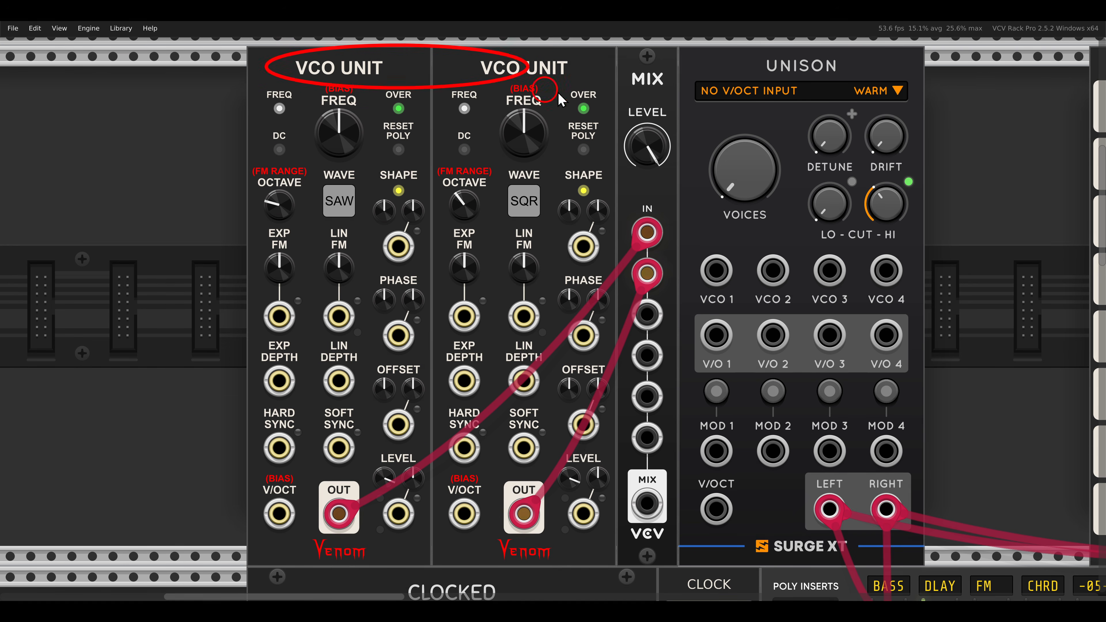
{"action": "left_click_drag", "start_coordinate": [647, 503], "coordinate": [711, 282]}
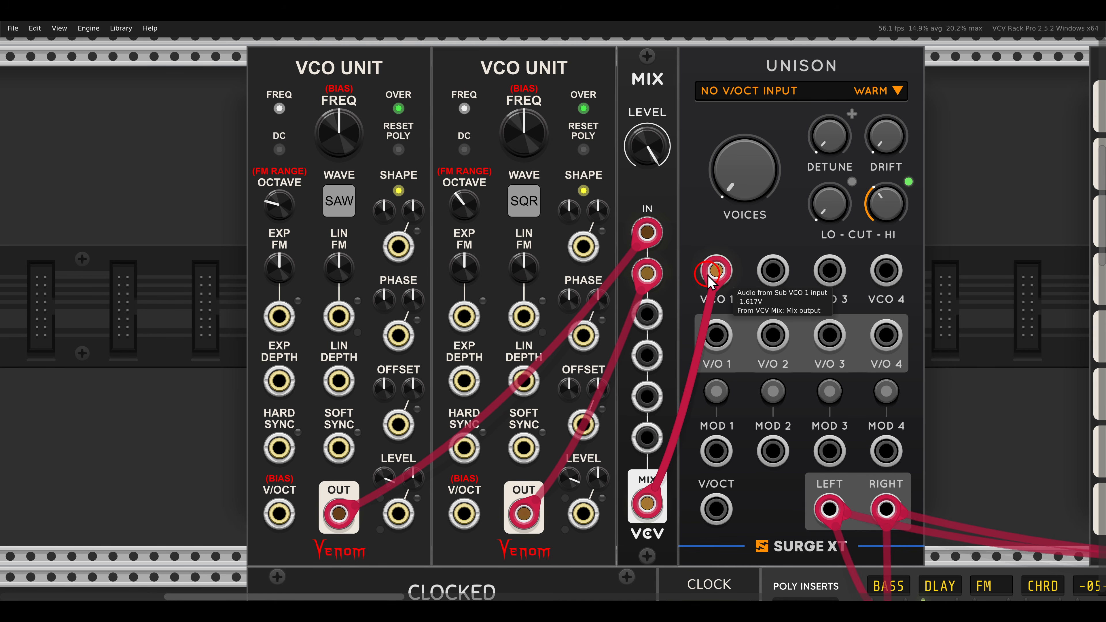
{"action": "left_click_drag", "start_coordinate": [721, 341], "coordinate": [464, 514]}
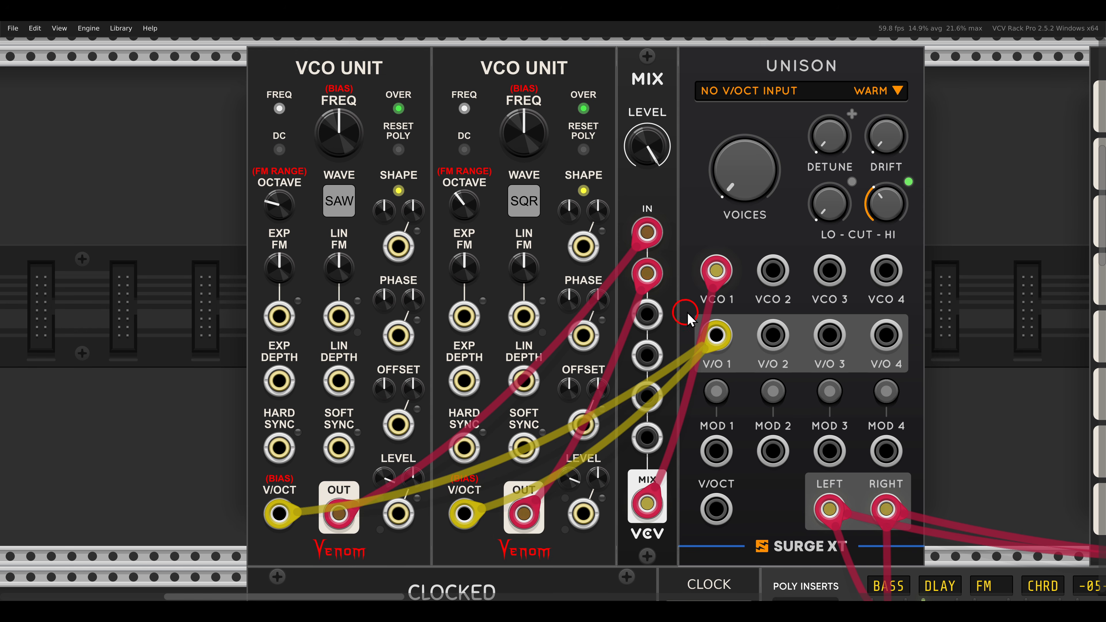
Set UNISON's high cut to about 201 Hz and raise its voice count past 4 to most of its range.
{"action": "mouse_move", "coordinate": [881, 211]}
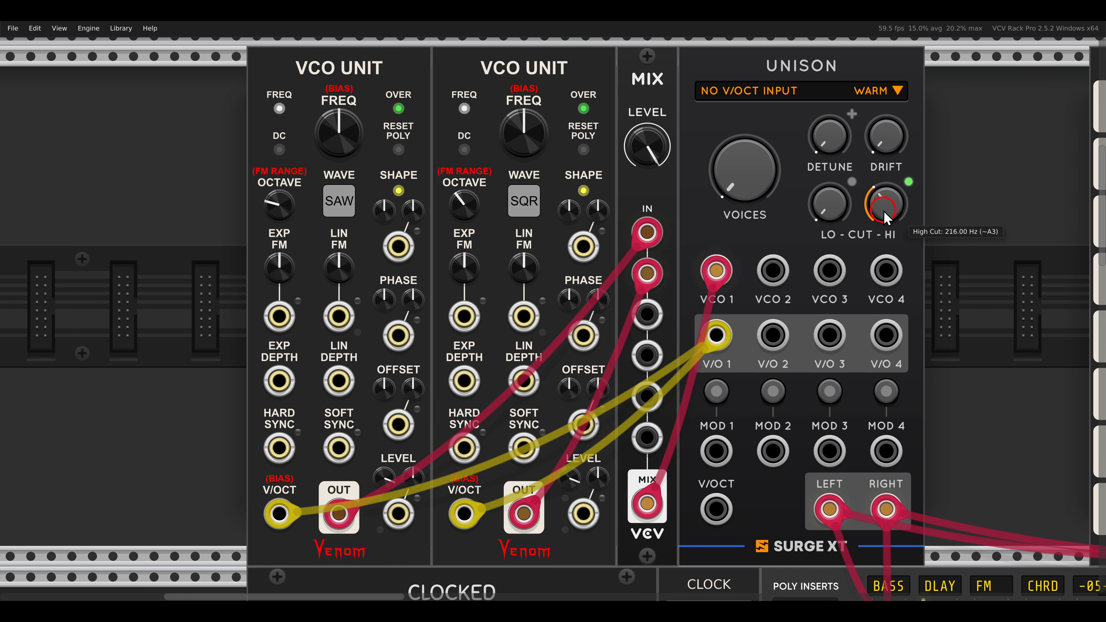
{"action": "mouse_move", "coordinate": [886, 213]}
{"action": "left_mouse_down"}
{"action": "mouse_move", "coordinate": [869, 118]}
{"action": "mouse_move", "coordinate": [892, 220]}
{"action": "left_mouse_up"}
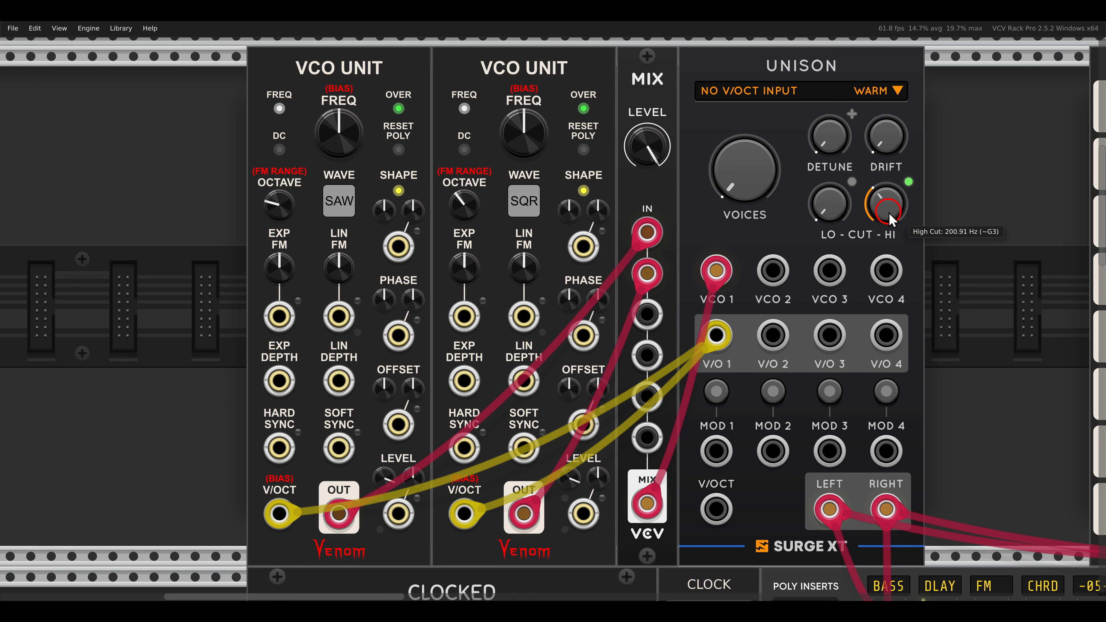
{"action": "left_click_drag", "start_coordinate": [750, 171], "coordinate": [754, 101]}
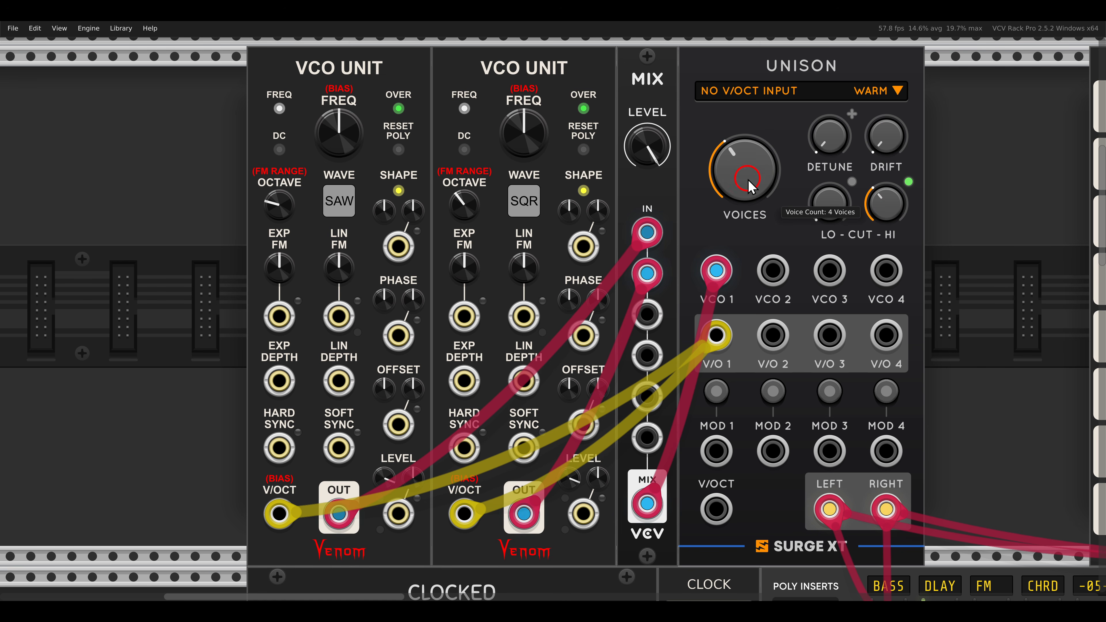
{"action": "left_click_drag", "start_coordinate": [749, 181], "coordinate": [741, 107]}
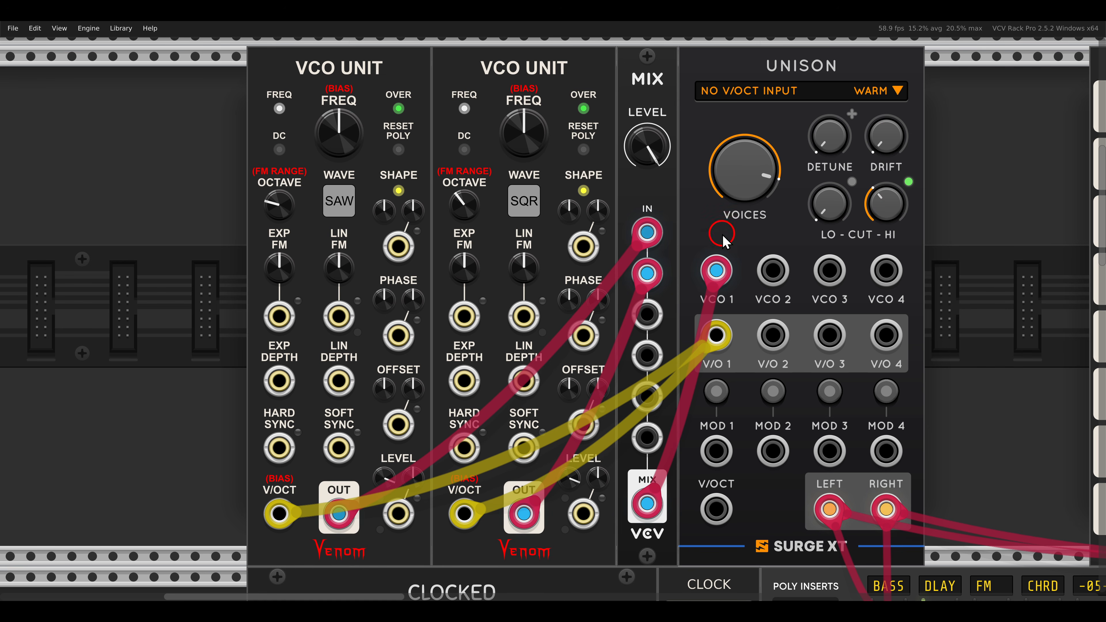
{"action": "mouse_move", "coordinate": [716, 281]}
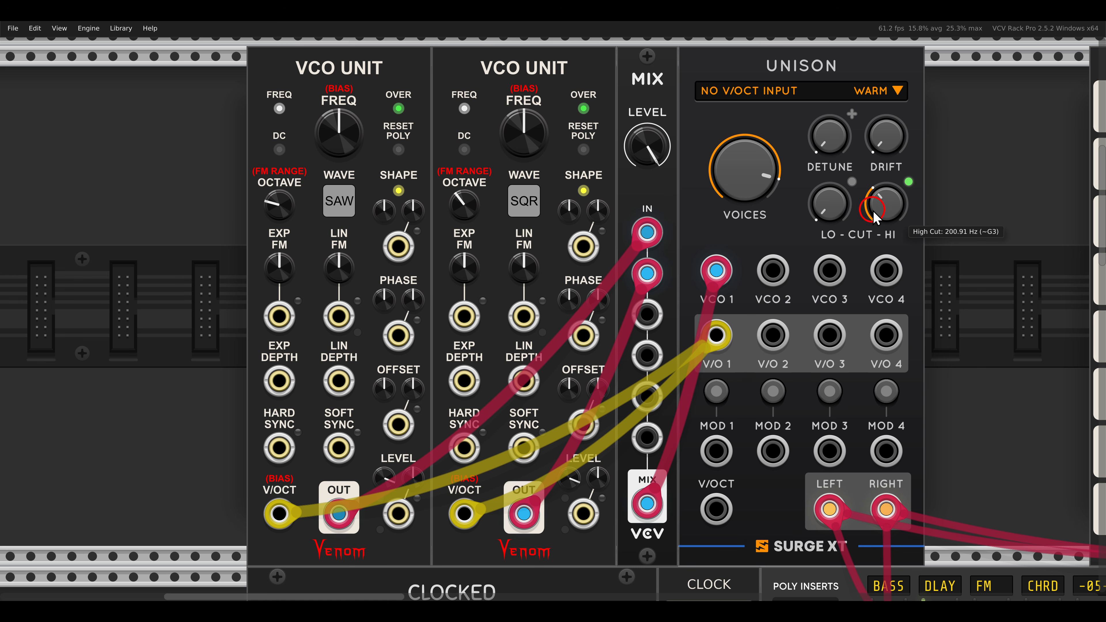
Raise UNISON's detune to slightly above 11.57 cents and open its high cut to about 1352 Hz.
{"action": "left_click_drag", "start_coordinate": [883, 214], "coordinate": [861, 196]}
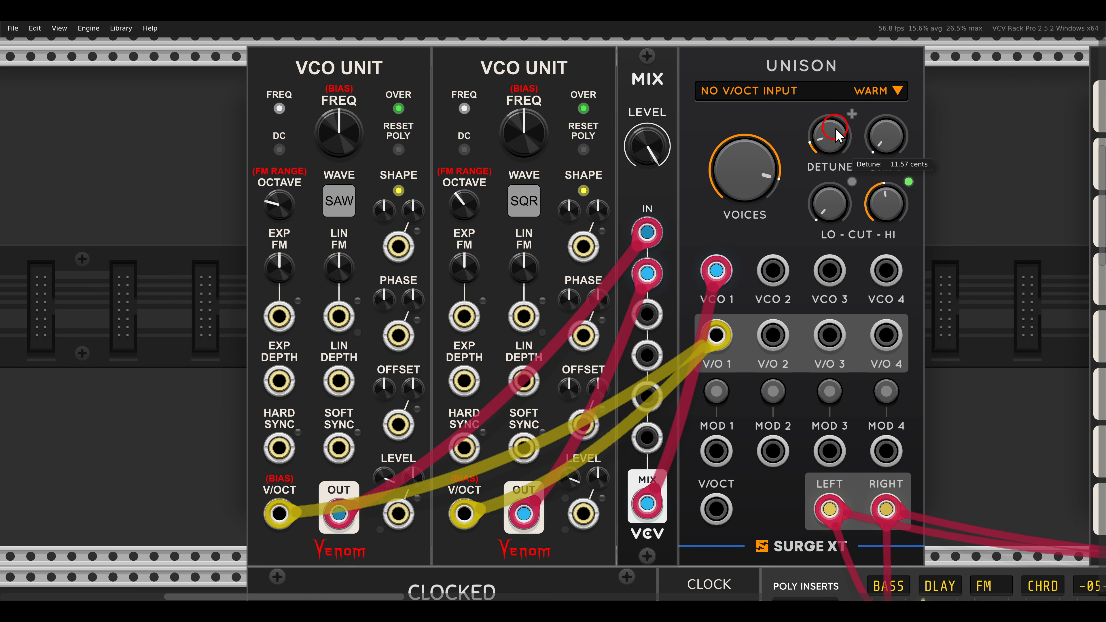
{"action": "left_click_drag", "start_coordinate": [835, 108], "coordinate": [835, 106]}
{"action": "left_click_drag", "start_coordinate": [883, 210], "coordinate": [874, 190]}
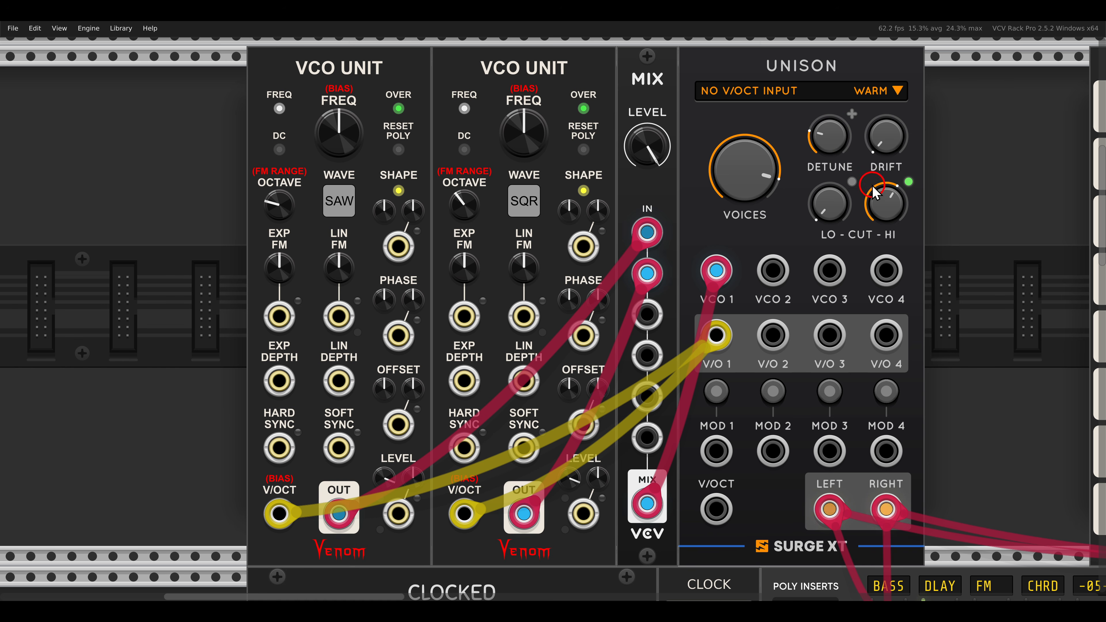
{"action": "mouse_move", "coordinate": [835, 144]}
{"action": "left_mouse_down"}
{"action": "mouse_move", "coordinate": [871, 48]}
{"action": "mouse_move", "coordinate": [824, 26]}
{"action": "mouse_move", "coordinate": [841, 140]}
{"action": "left_mouse_up"}
{"action": "left_click_drag", "start_coordinate": [839, 189], "coordinate": [838, 162]}
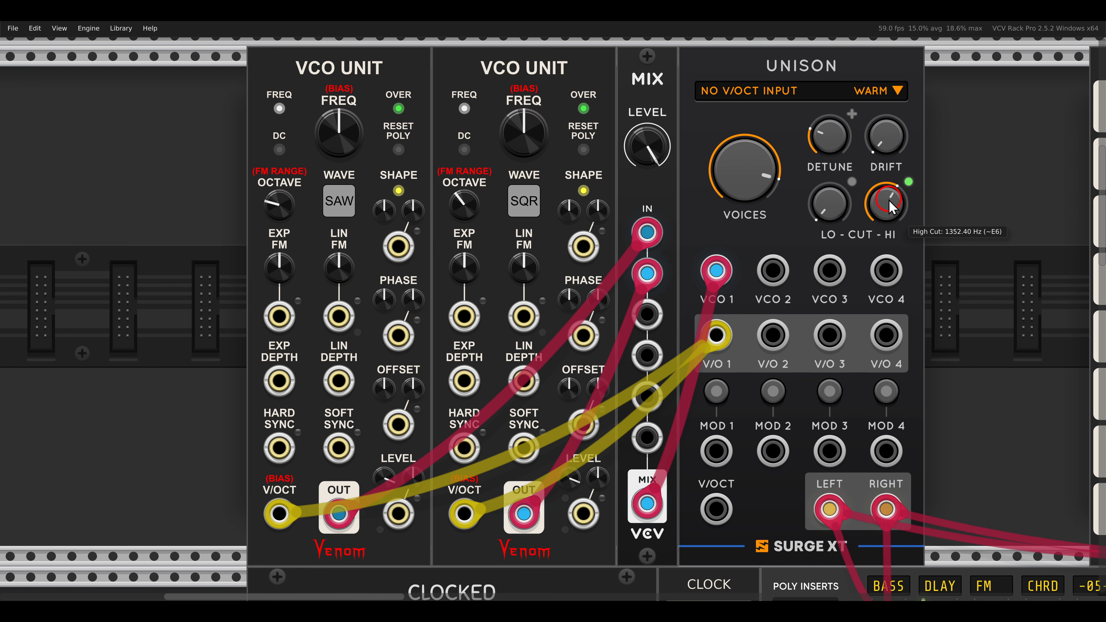
Add a small amount of drift on UNISON and raise its high cut to about 1807 Hz.
{"action": "left_click_drag", "start_coordinate": [883, 193], "coordinate": [884, 190]}
{"action": "left_click_drag", "start_coordinate": [890, 135], "coordinate": [841, 116]}
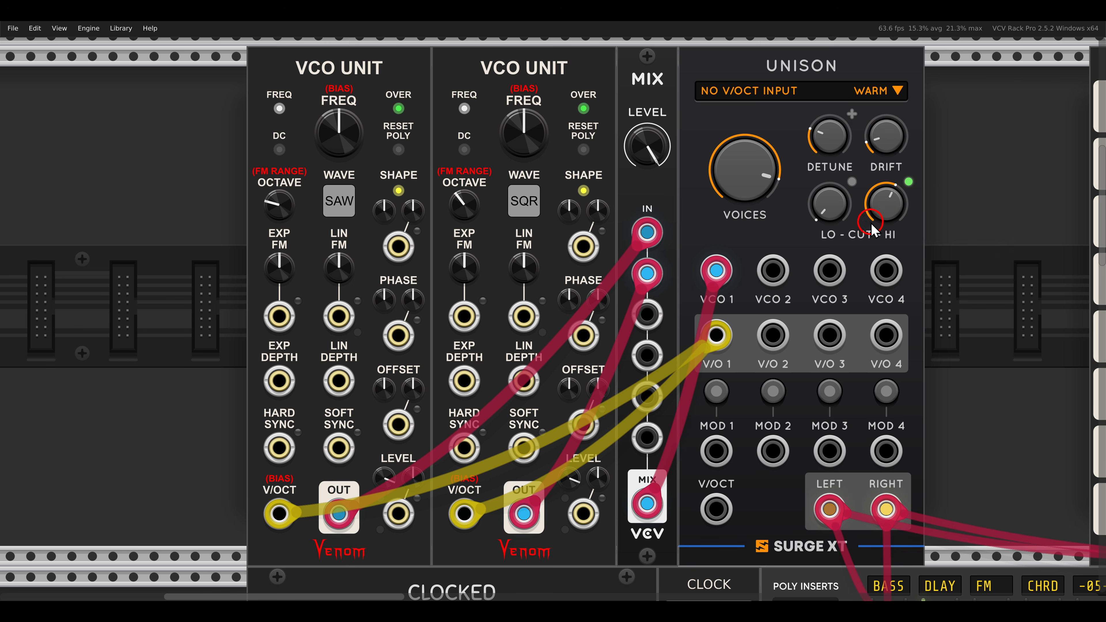
{"action": "mouse_move", "coordinate": [879, 228]}
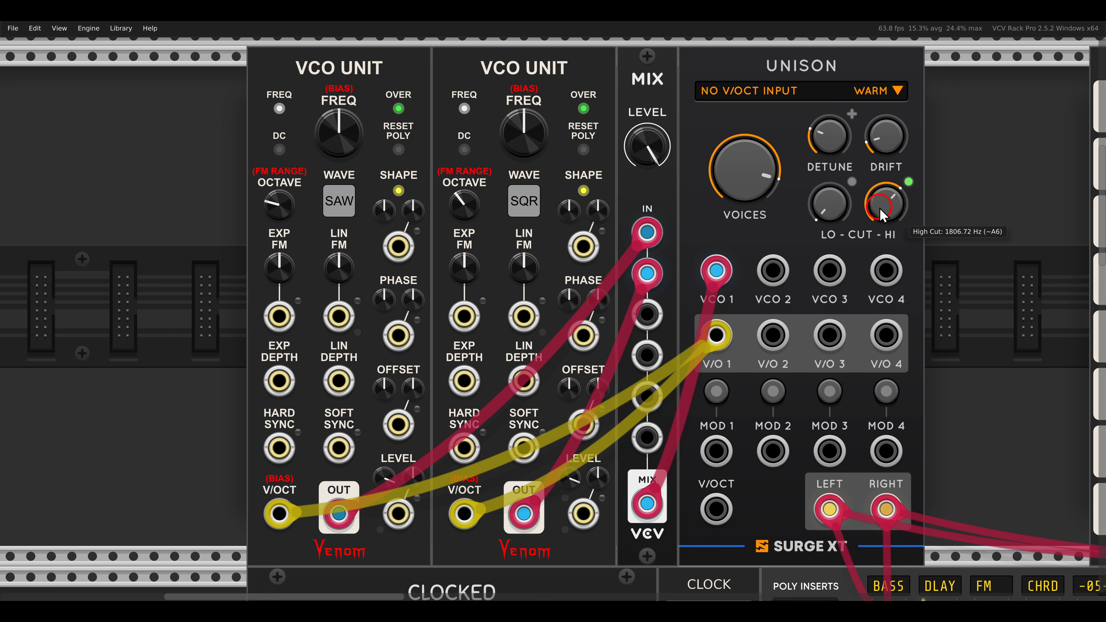
Patch the ENV output of the ADSR EG gated by trigSeq into UNISON's MOD 1 input and lower UNISON's high cut.
{"action": "left_click_drag", "start_coordinate": [880, 208], "coordinate": [405, 205]}
{"action": "scroll", "coordinate": [897, 235], "scroll_direction": "down", "scroll_amount": 1}
{"action": "left_click_drag", "start_coordinate": [683, 211], "coordinate": [509, 231]}
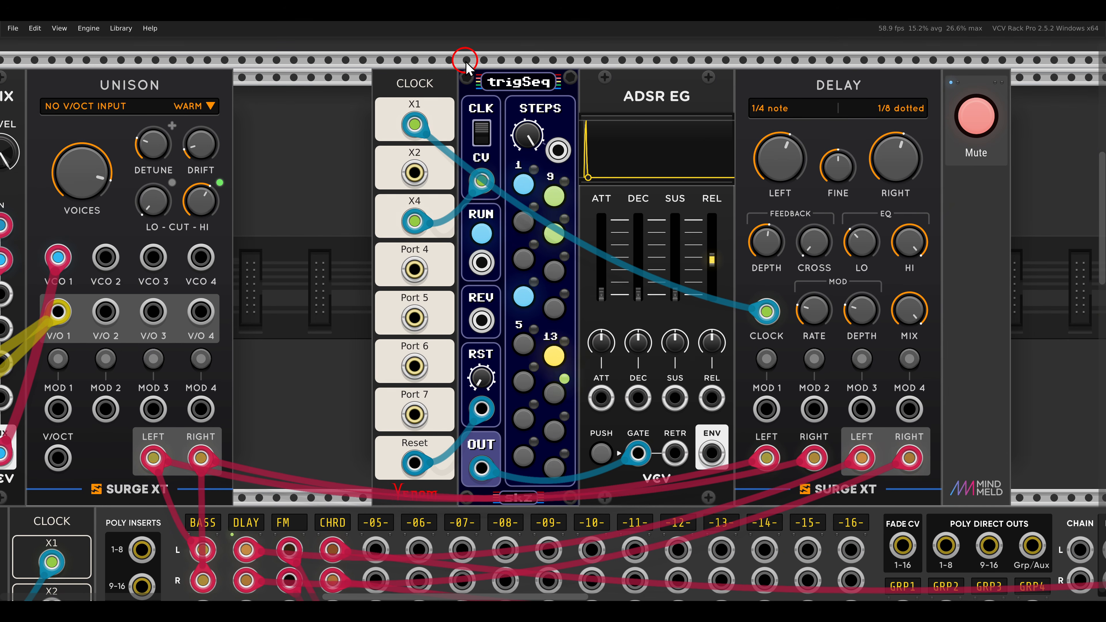
{"action": "left_click_drag", "start_coordinate": [466, 61], "coordinate": [560, 99]}
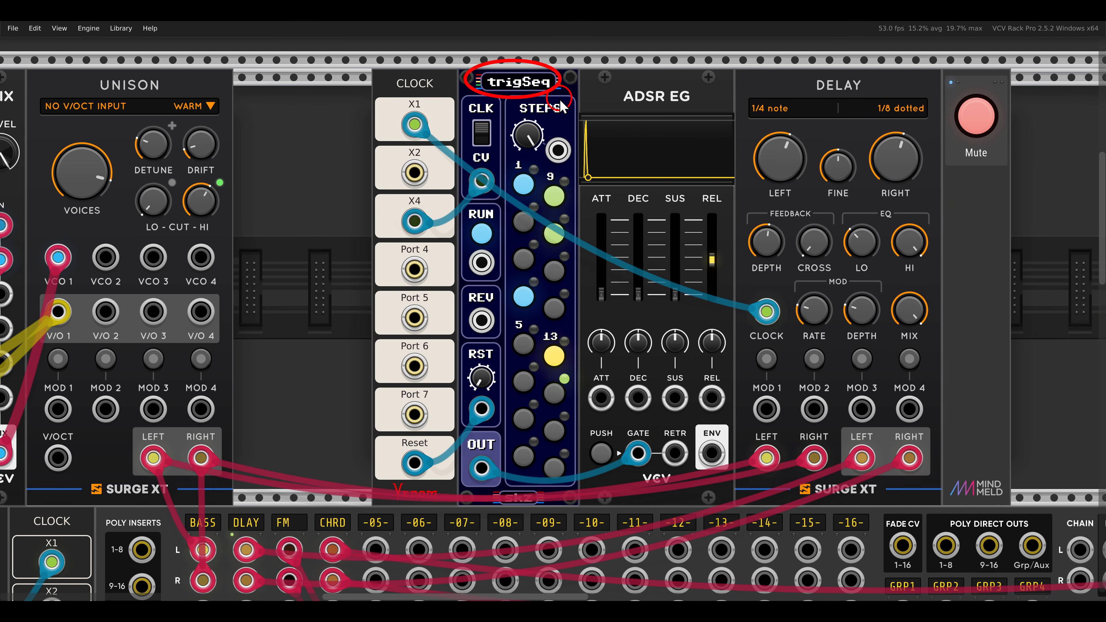
{"action": "key", "text": "Escape"}
{"action": "left_click_drag", "start_coordinate": [481, 221], "coordinate": [632, 220]}
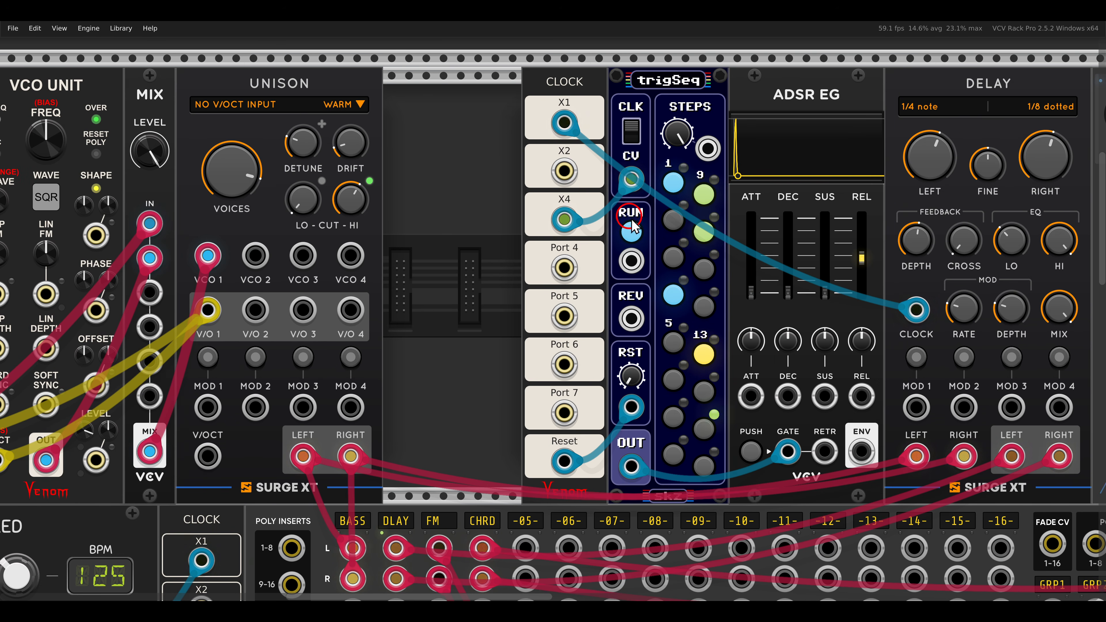
{"action": "left_click_drag", "start_coordinate": [861, 451], "coordinate": [209, 406]}
{"action": "left_click_drag", "start_coordinate": [348, 202], "coordinate": [352, 242]}
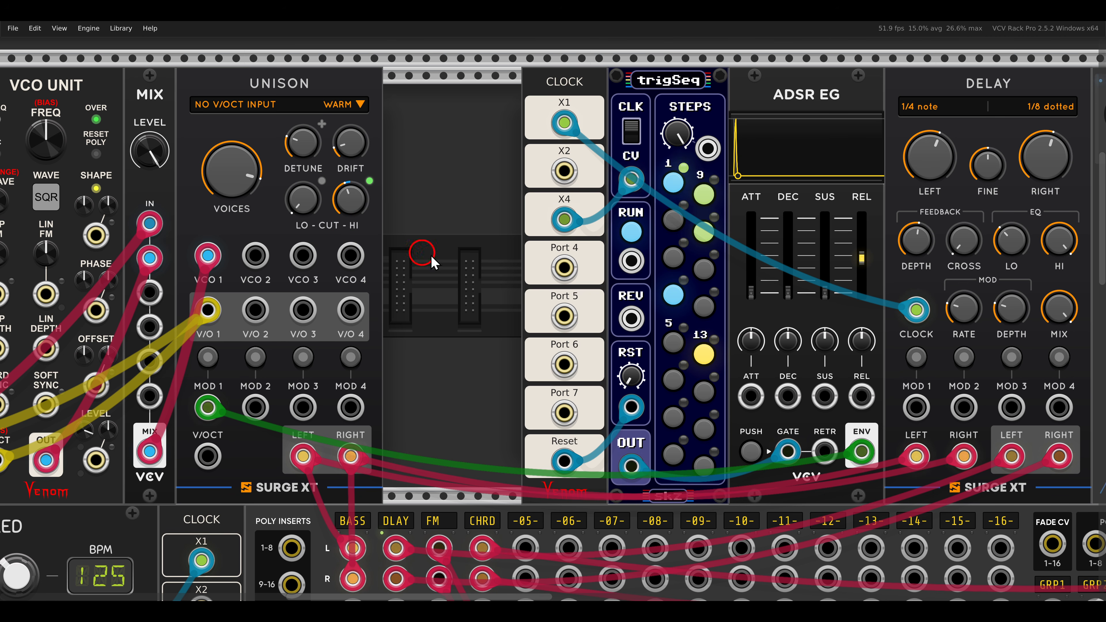
Unmute and solo the FM channel using the controls beside FM2 VCO.
{"action": "left_click_drag", "start_coordinate": [890, 249], "coordinate": [823, 260]}
{"action": "left_click", "coordinate": [1056, 127]}
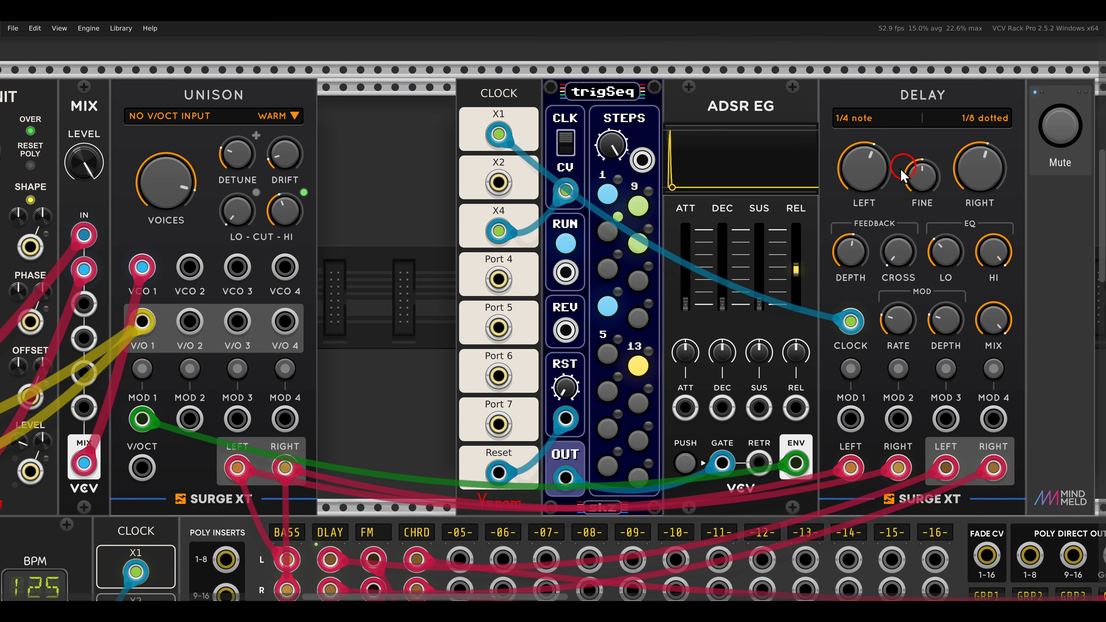
{"action": "scroll", "coordinate": [445, 254], "scroll_direction": "down", "scroll_amount": 5}
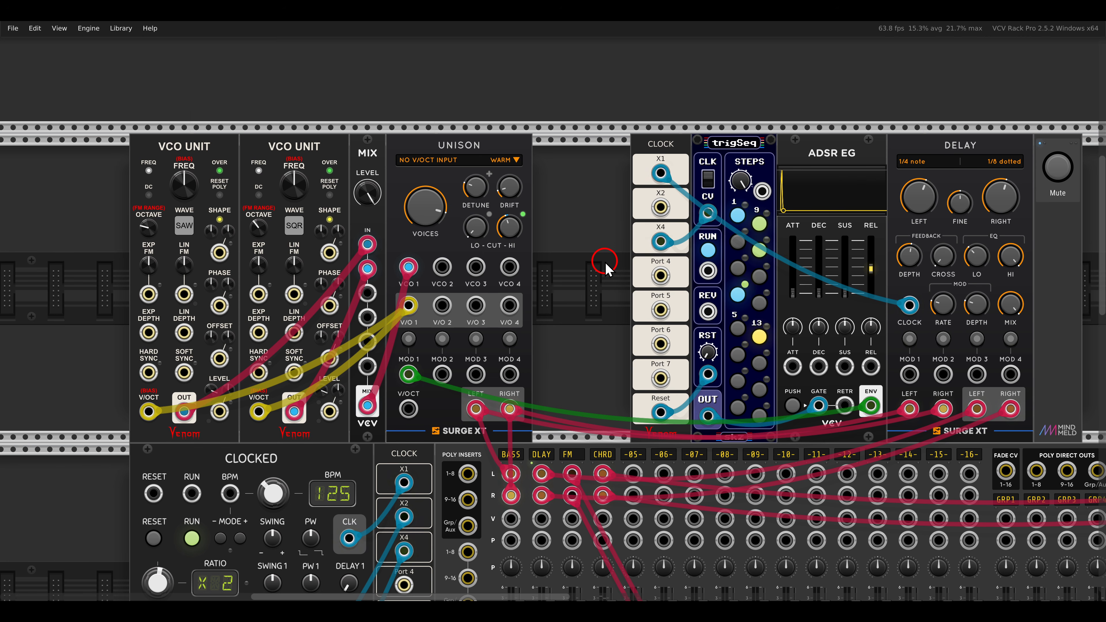
{"action": "scroll", "coordinate": [606, 266], "scroll_direction": "down", "scroll_amount": 10}
{"action": "scroll", "coordinate": [603, 268], "scroll_direction": "down", "scroll_amount": 2}
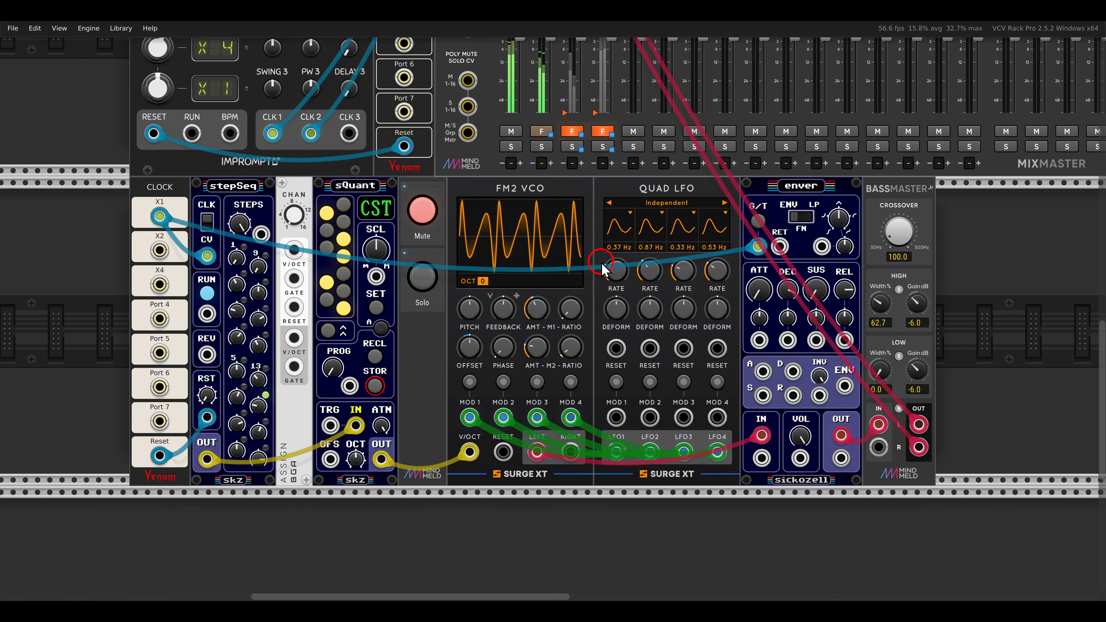
{"action": "scroll", "coordinate": [586, 314], "scroll_direction": "up", "scroll_amount": 3}
{"action": "scroll", "coordinate": [583, 308], "scroll_direction": "down", "scroll_amount": 1}
{"action": "left_click_drag", "start_coordinate": [583, 307], "coordinate": [603, 311]}
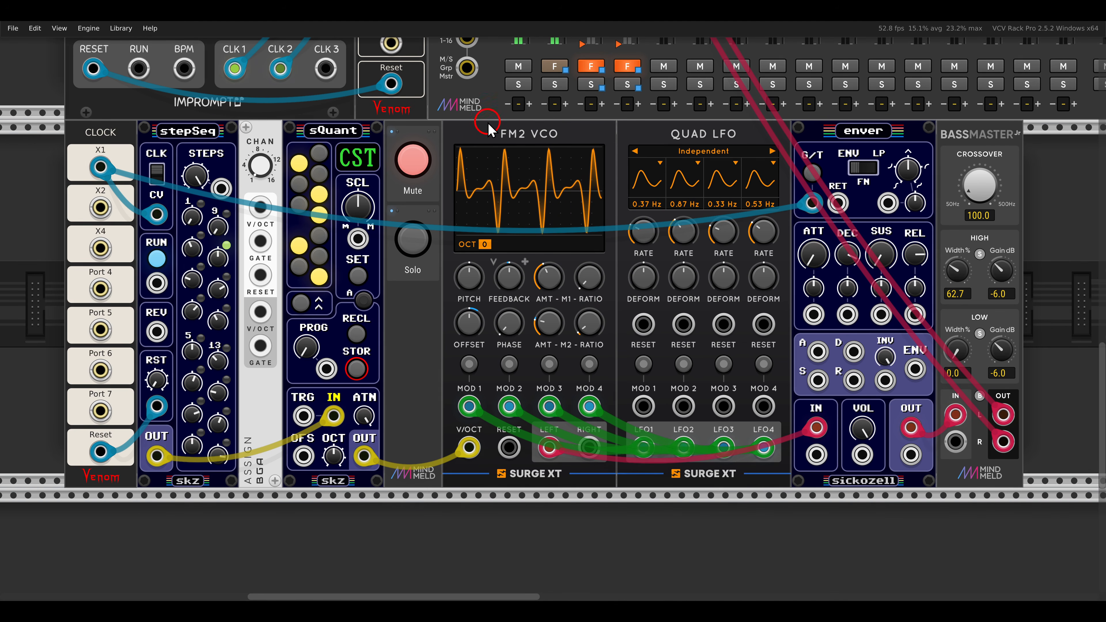
{"action": "left_click", "coordinate": [409, 172]}
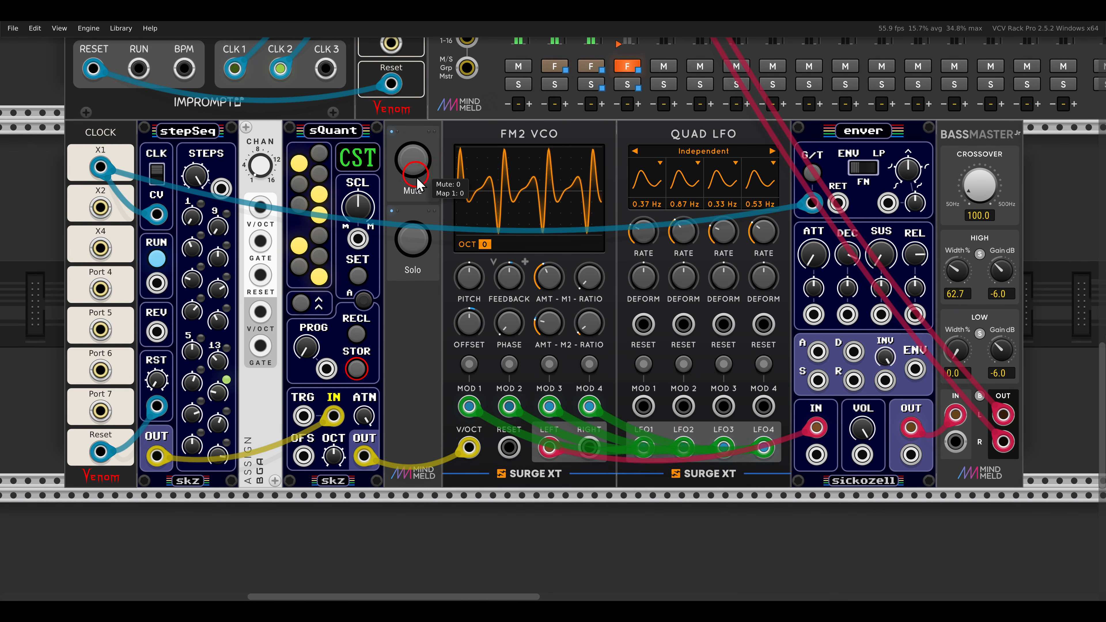
{"action": "left_click", "coordinate": [413, 239]}
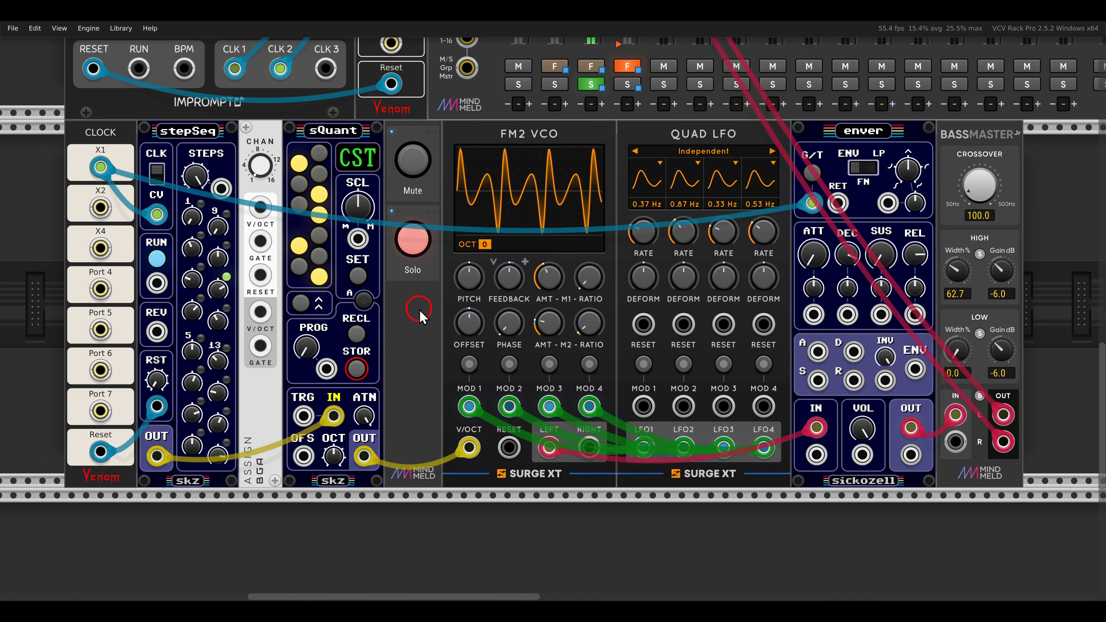
Route stepSeq's pitch output through the V/OCT input and output of ASSIGN into sQuant's IN.
{"action": "left_click_drag", "start_coordinate": [819, 227], "coordinate": [873, 273]}
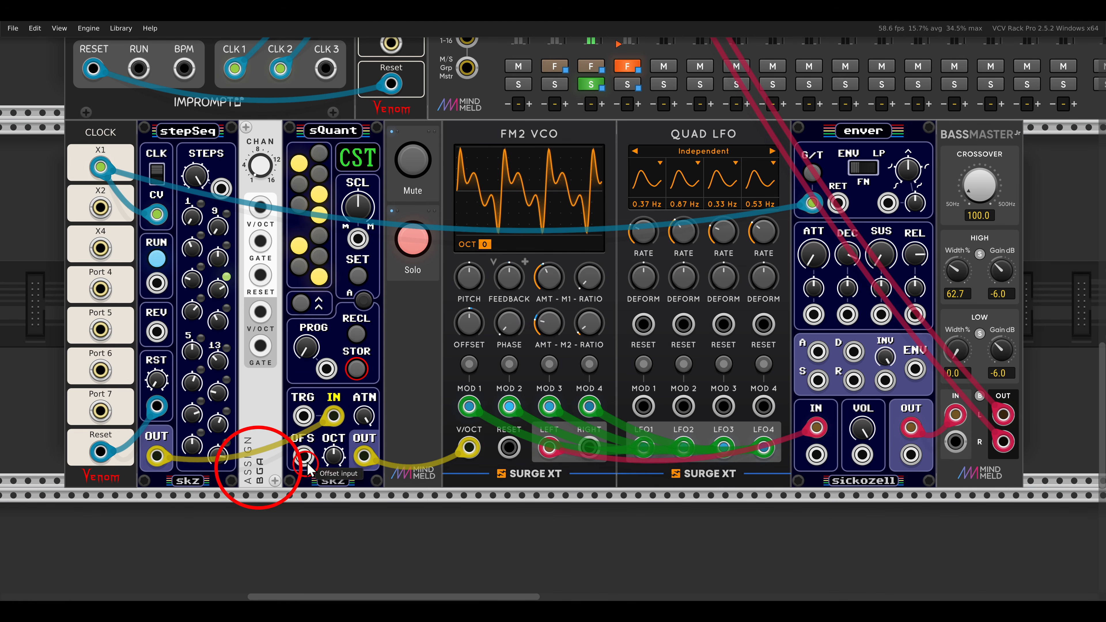
{"action": "left_click_drag", "start_coordinate": [334, 416], "coordinate": [260, 207]}
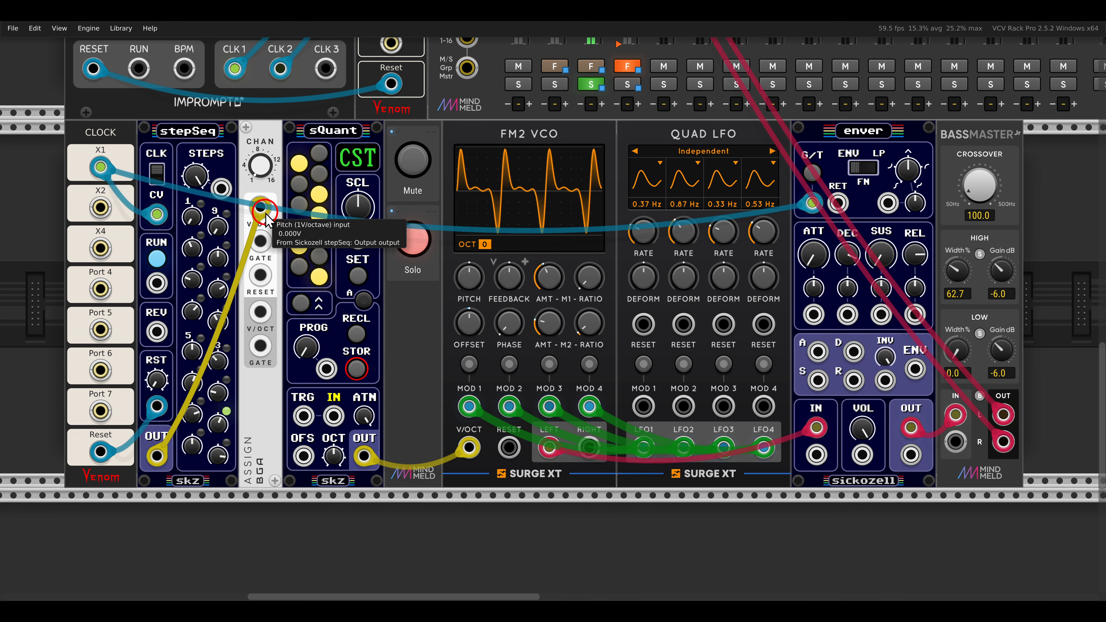
{"action": "left_click_drag", "start_coordinate": [261, 311], "coordinate": [333, 416]}
Route the clock gate through ASSIGN into enver's gate input and raise the ASSIGN channel count above 1.
{"action": "left_click_drag", "start_coordinate": [813, 203], "coordinate": [260, 241]}
{"action": "left_click_drag", "start_coordinate": [260, 346], "coordinate": [811, 214]}
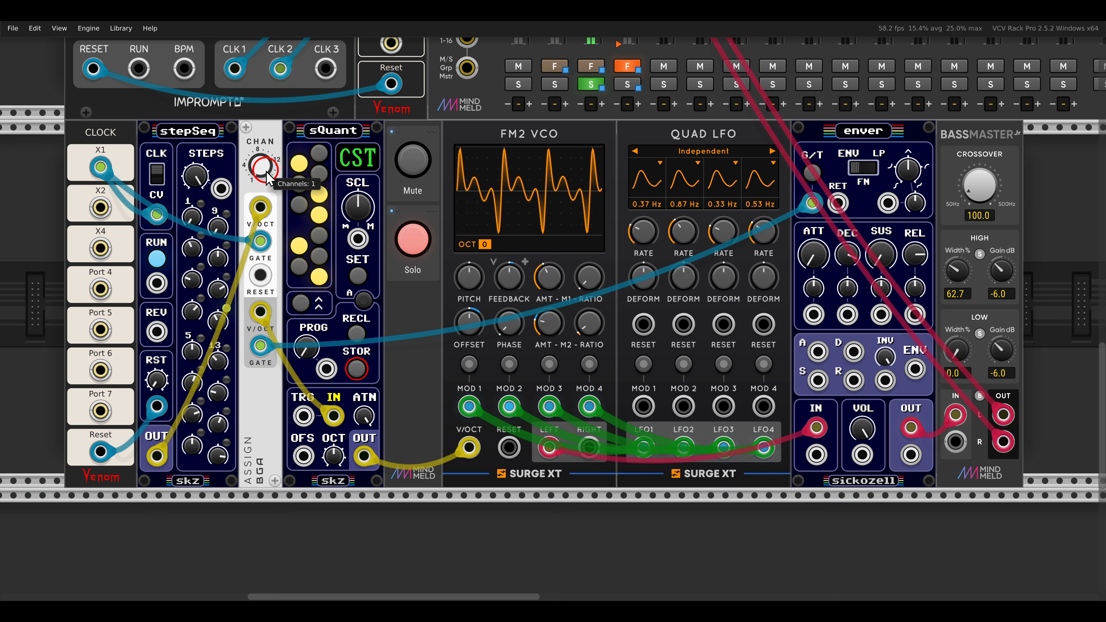
{"action": "left_click_drag", "start_coordinate": [262, 168], "coordinate": [259, 123]}
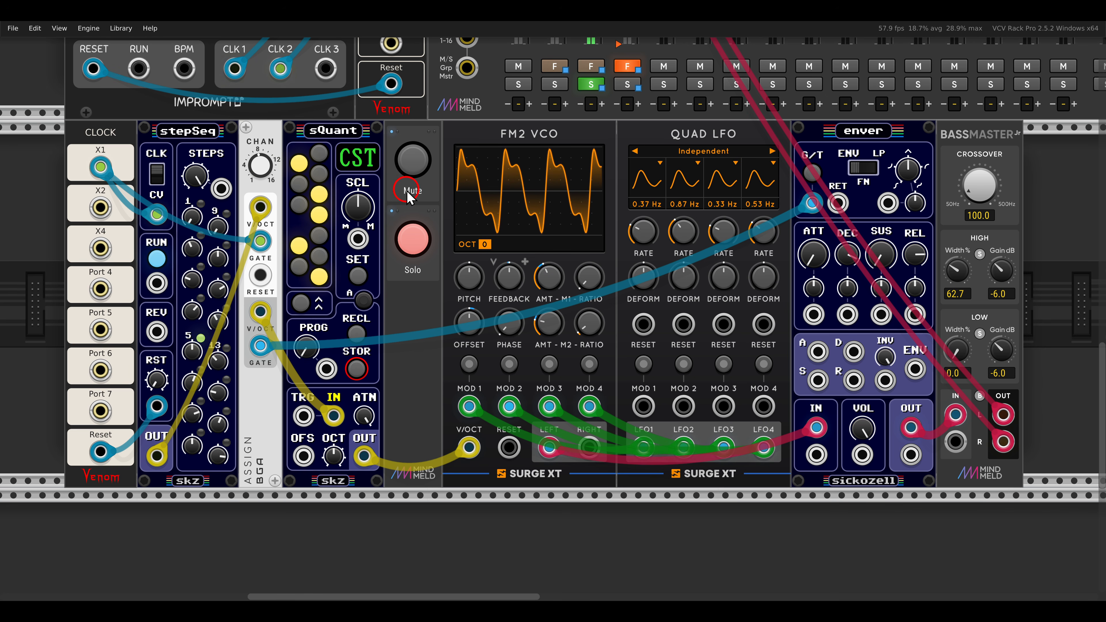
Check the polyphony channel setting of QUAD LFO.
{"action": "mouse_move", "coordinate": [363, 454]}
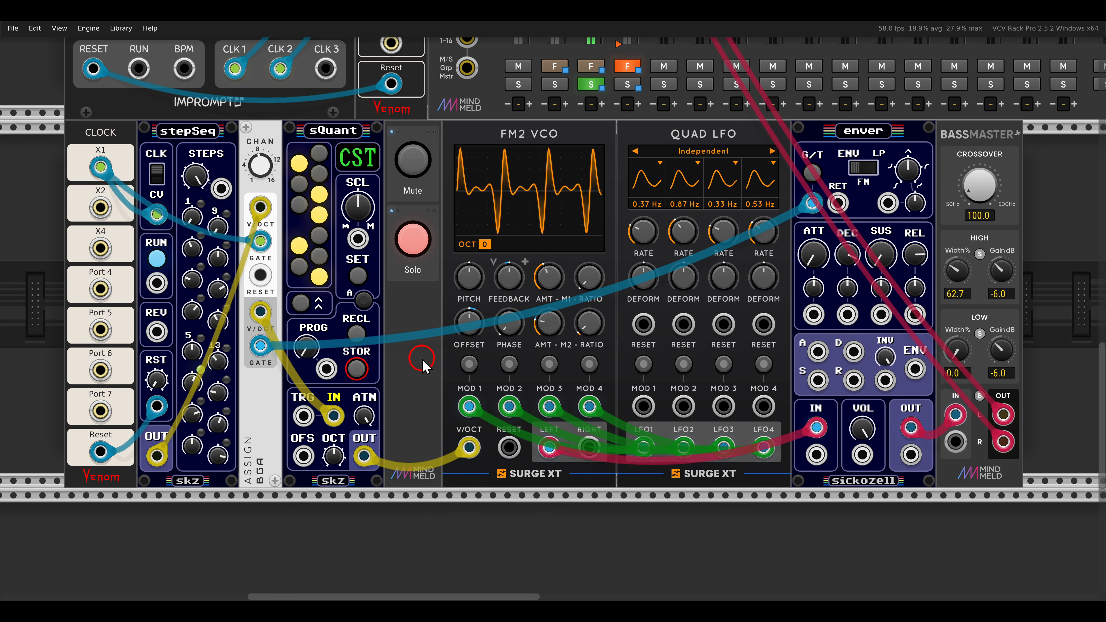
{"action": "right_click", "coordinate": [663, 138]}
{"action": "mouse_move", "coordinate": [684, 281]}
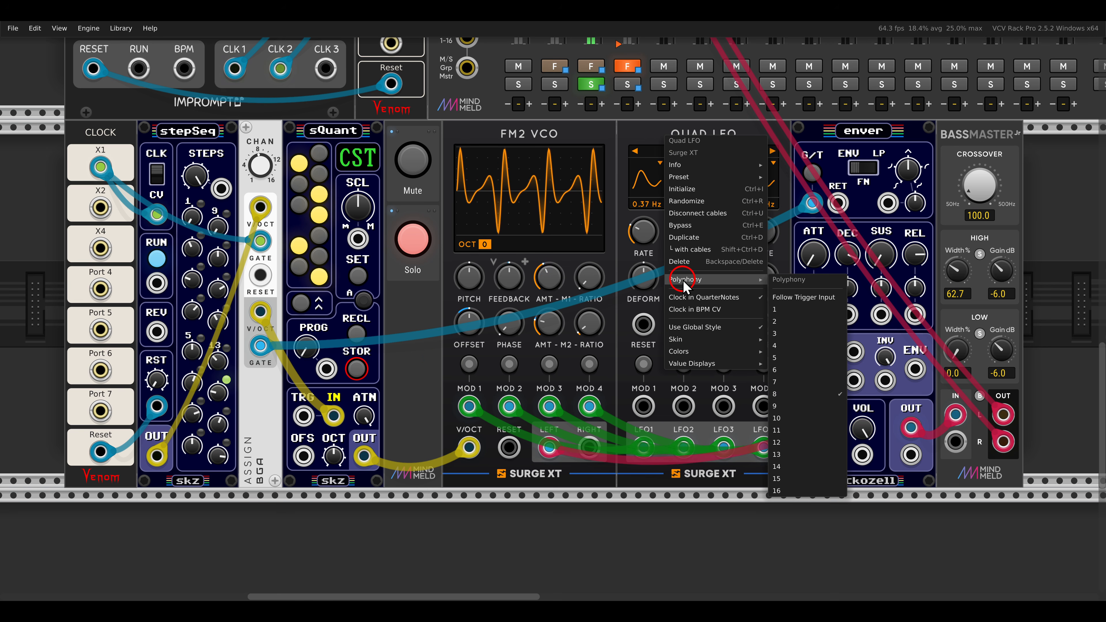
{"action": "left_click", "coordinate": [635, 140]}
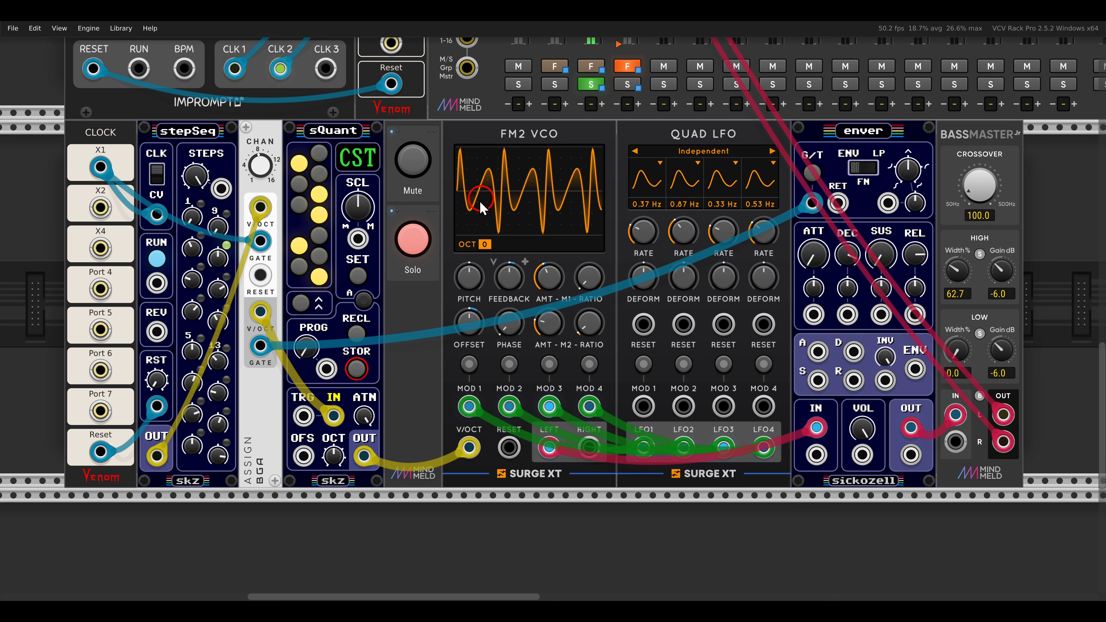
Turn off solo on the FM channel.
{"action": "left_click", "coordinate": [414, 241]}
{"action": "left_click", "coordinate": [414, 240]}
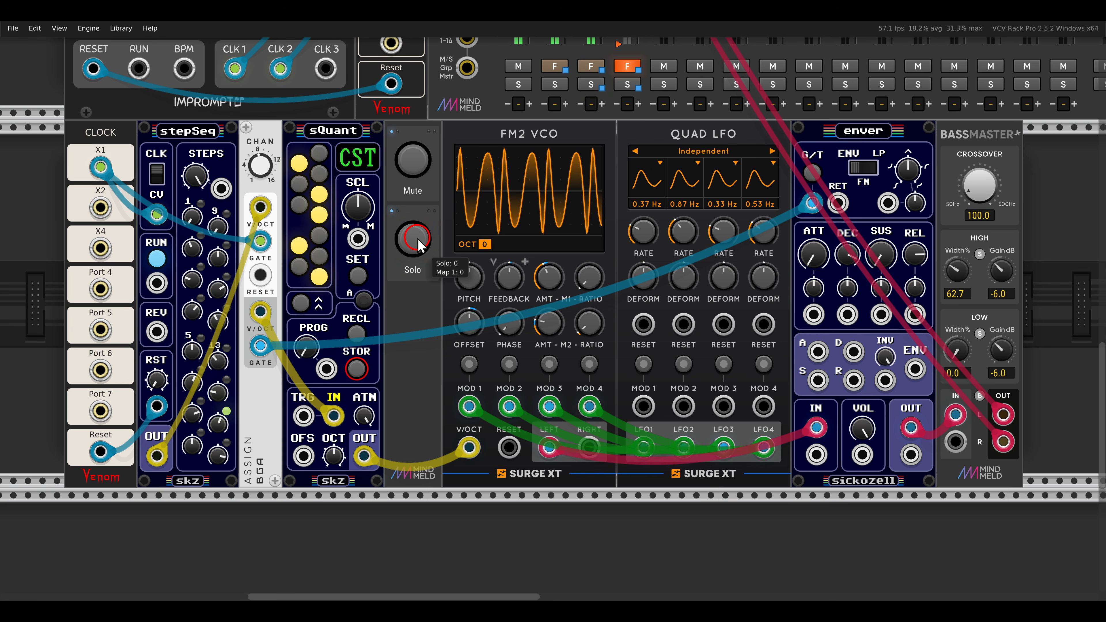
{"action": "left_click", "coordinate": [549, 241]}
Unmute and solo the chord channel using the controls beside Harmony II.
{"action": "scroll", "coordinate": [550, 243], "scroll_direction": "down", "scroll_amount": 2}
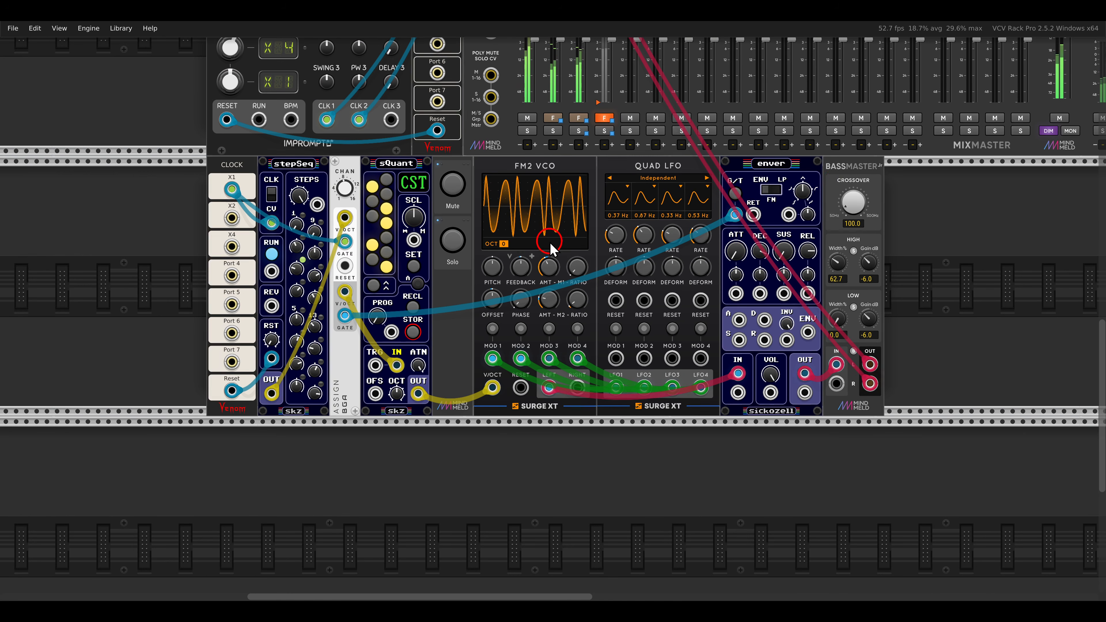
{"action": "left_click_drag", "start_coordinate": [826, 188], "coordinate": [449, 343]}
{"action": "left_click_drag", "start_coordinate": [874, 114], "coordinate": [535, 354]}
{"action": "left_click_drag", "start_coordinate": [745, 116], "coordinate": [657, 200]}
{"action": "scroll", "coordinate": [658, 205], "scroll_direction": "up", "scroll_amount": 2}
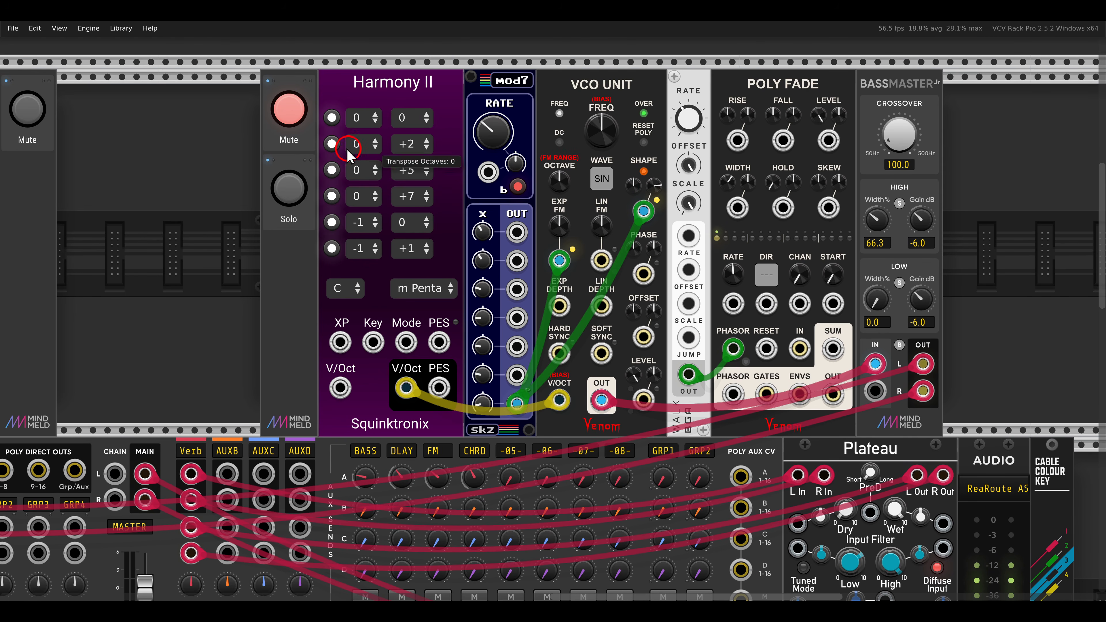
{"action": "left_click", "coordinate": [289, 109]}
{"action": "left_click", "coordinate": [296, 188]}
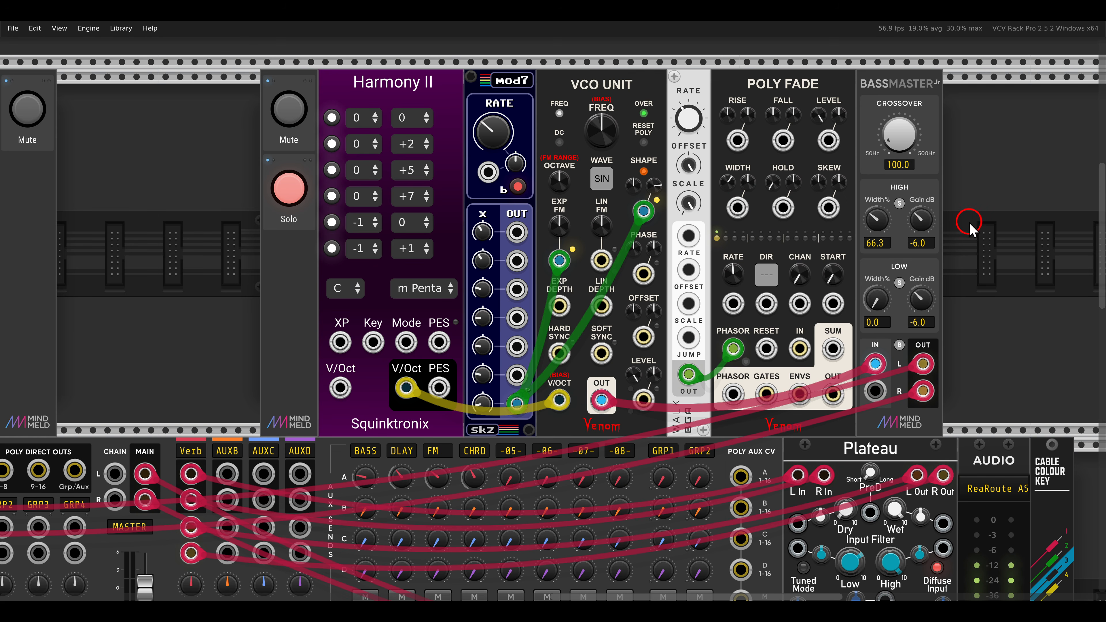
Insert POLY FADE between the VCO UNIT output and BASSMASTER's left input, using its poly IN and OUT.
{"action": "left_click_drag", "start_coordinate": [338, 65], "coordinate": [348, 61]}
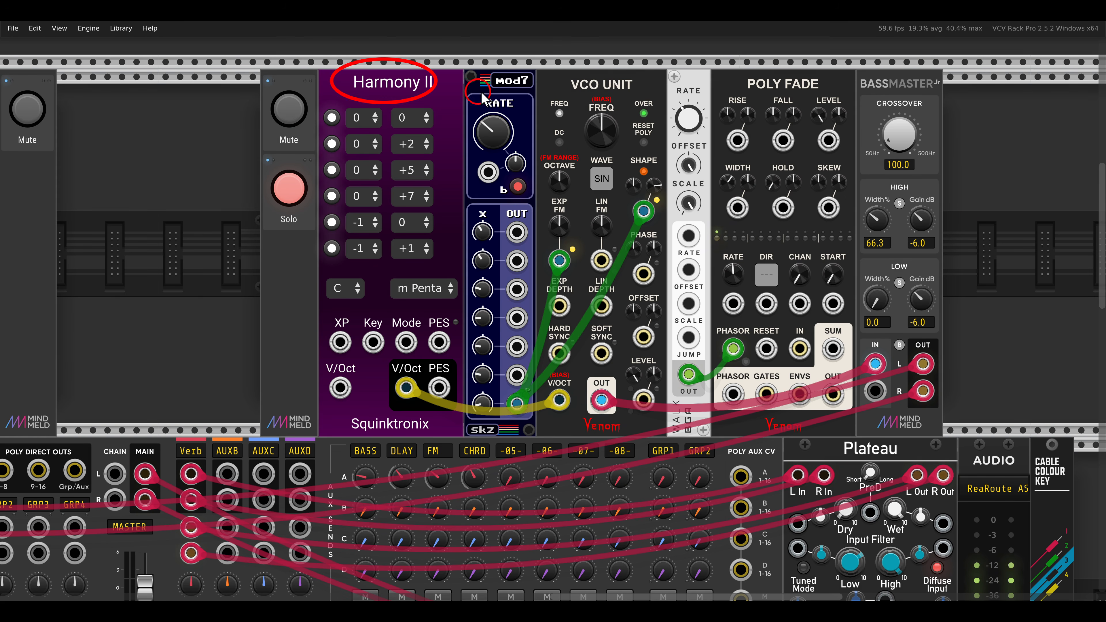
{"action": "left_click_drag", "start_coordinate": [555, 63], "coordinate": [560, 70]}
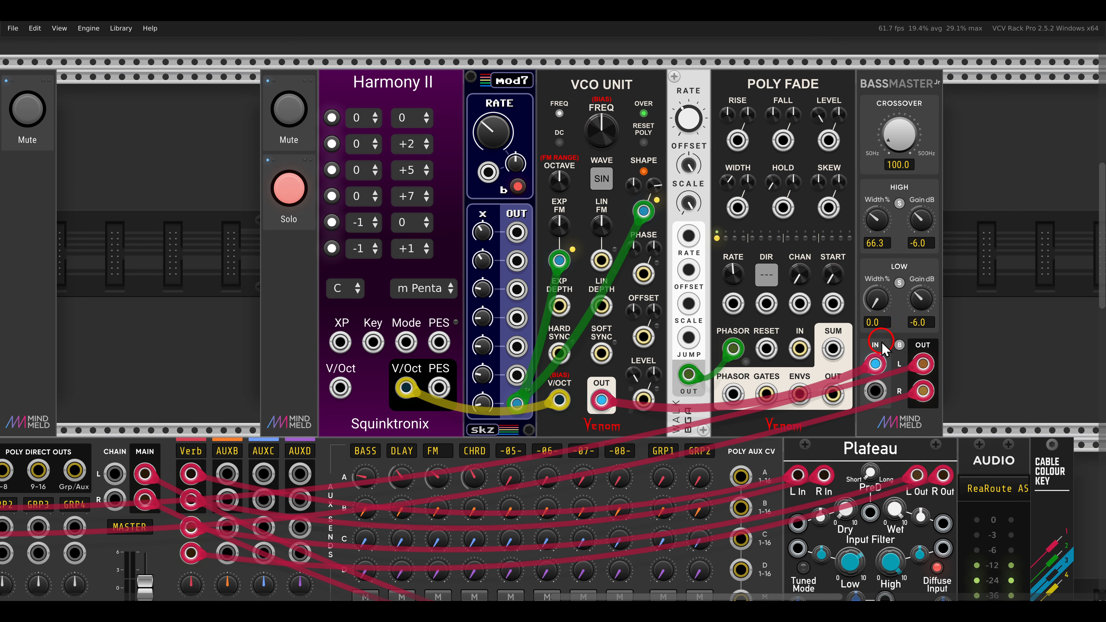
{"action": "left_click_drag", "start_coordinate": [877, 362], "coordinate": [800, 349]}
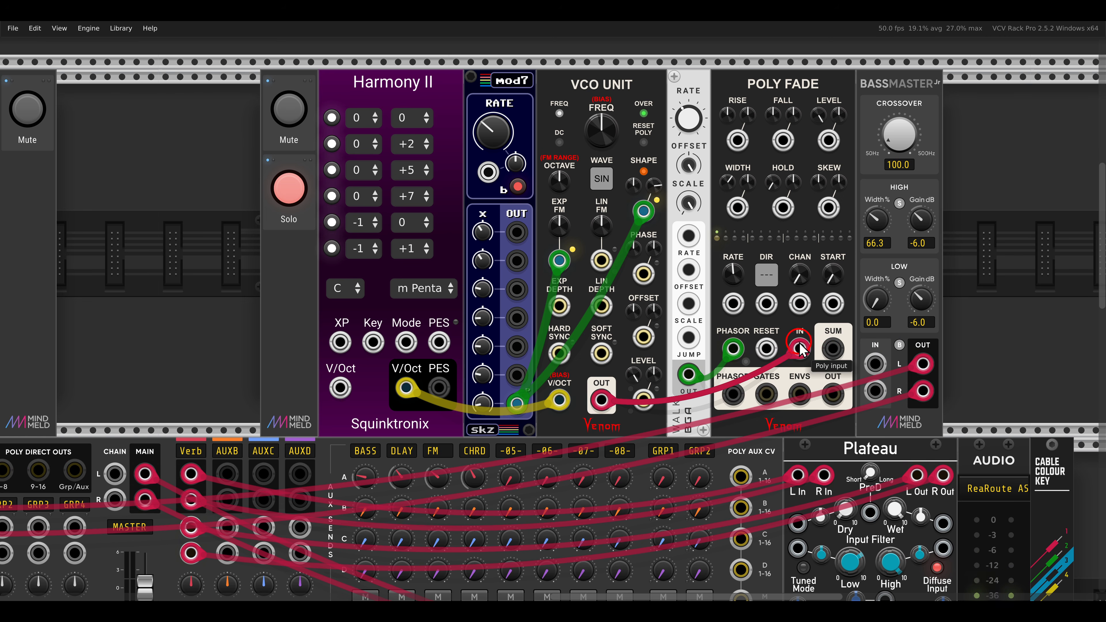
{"action": "left_click_drag", "start_coordinate": [833, 394], "coordinate": [874, 365]}
Turn off solo on the chord channel beside Harmony II.
{"action": "left_click", "coordinate": [875, 310]}
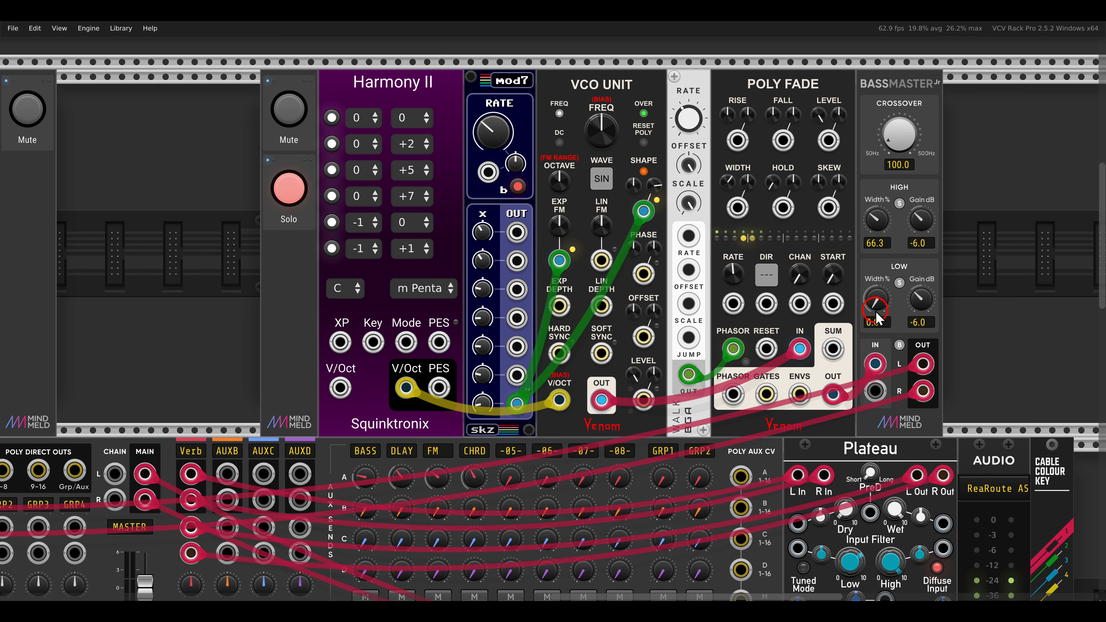
{"action": "left_click", "coordinate": [750, 311]}
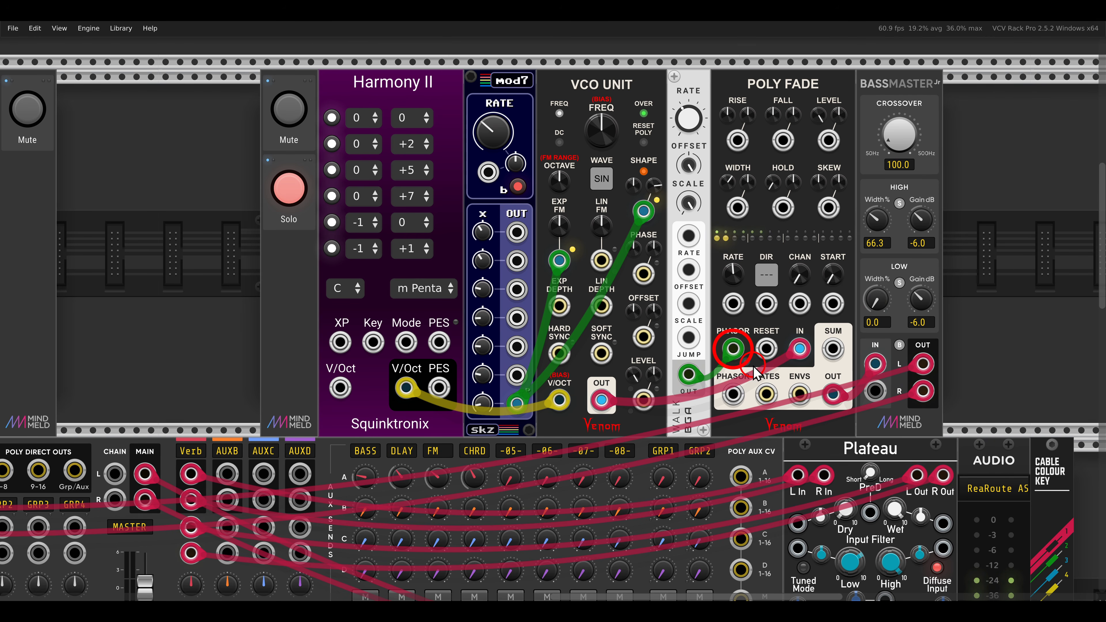
{"action": "left_click", "coordinate": [721, 325]}
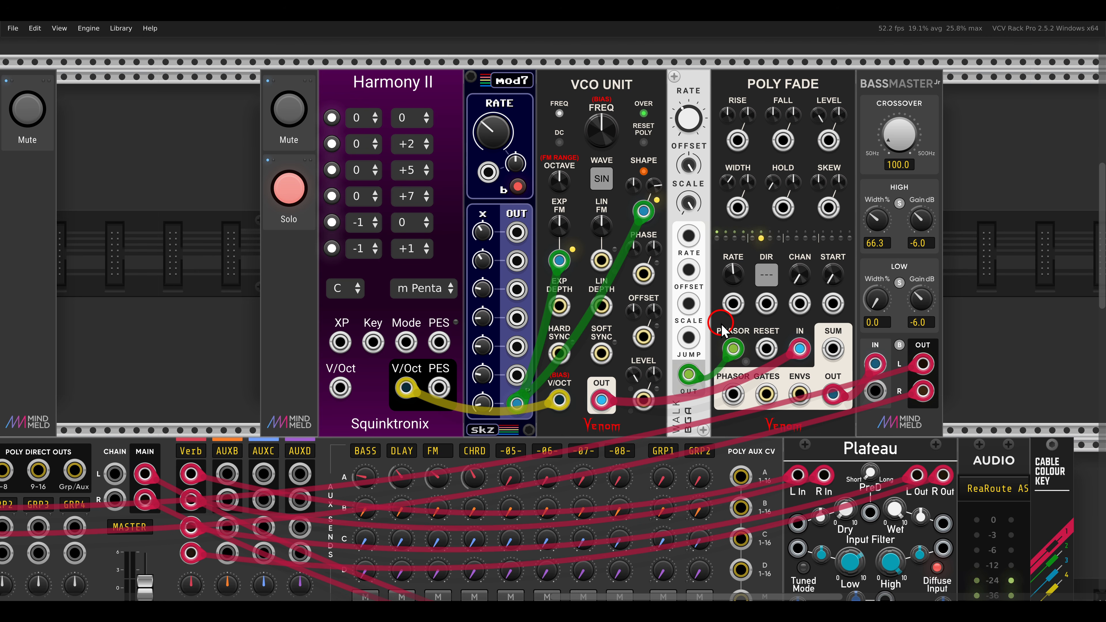
{"action": "left_click", "coordinate": [285, 191]}
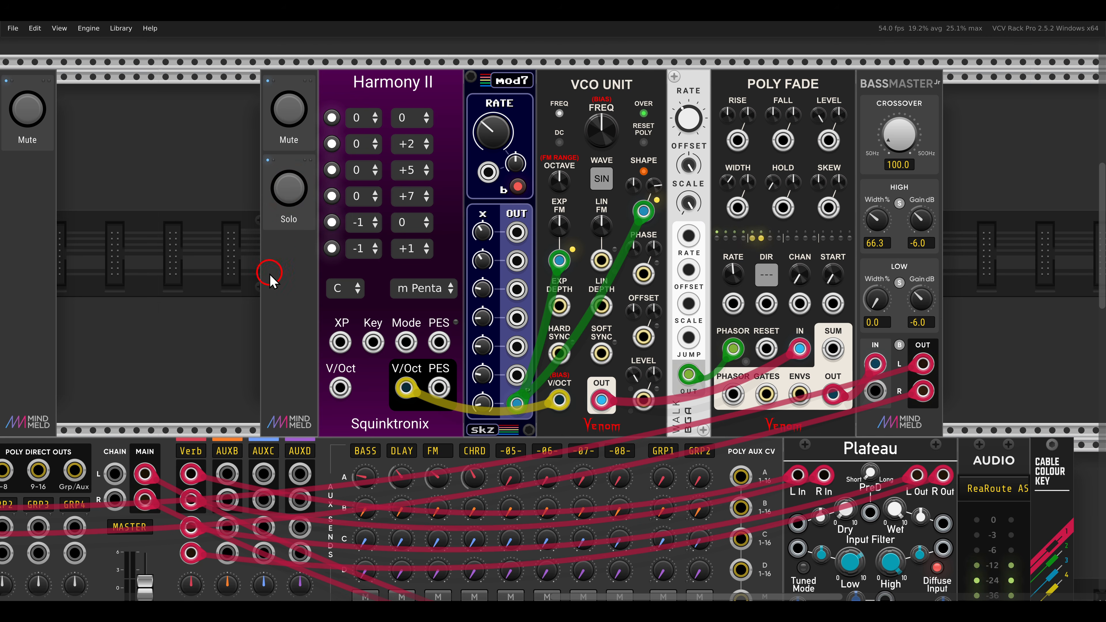
In the CHORDS patch, connect VCO's TRI output to the first input of the adjacent SIGNALS scope.
{"action": "scroll", "coordinate": [269, 278], "scroll_direction": "down", "scroll_amount": 4}
{"action": "left_click_drag", "start_coordinate": [272, 316], "coordinate": [709, 216]}
{"action": "scroll", "coordinate": [714, 222], "scroll_direction": "down", "scroll_amount": 1}
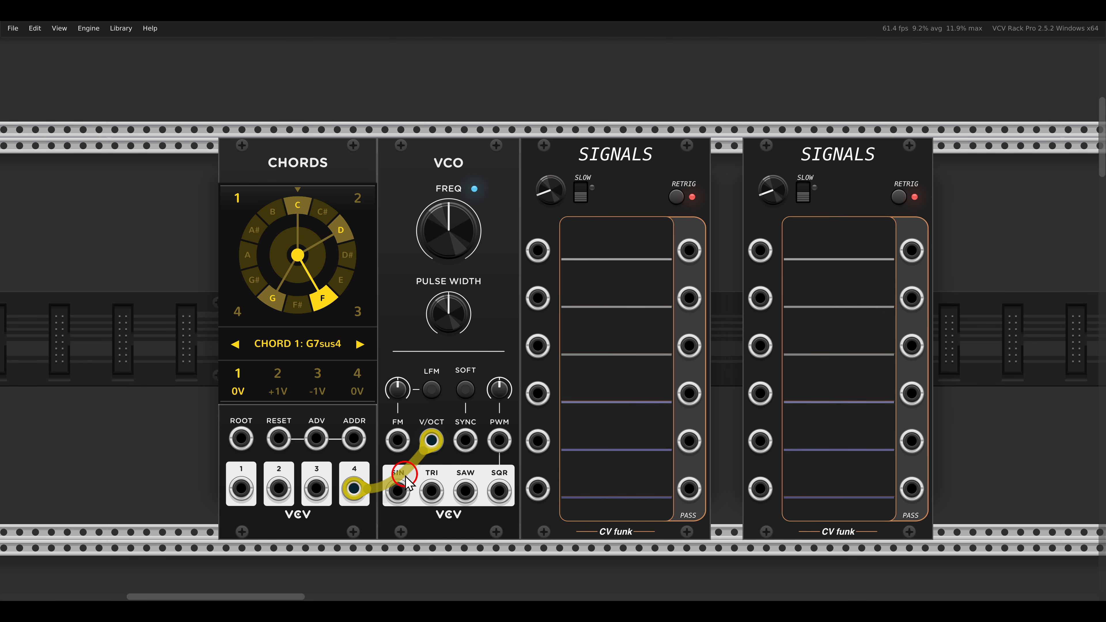
{"action": "left_click_drag", "start_coordinate": [431, 492], "coordinate": [531, 252]}
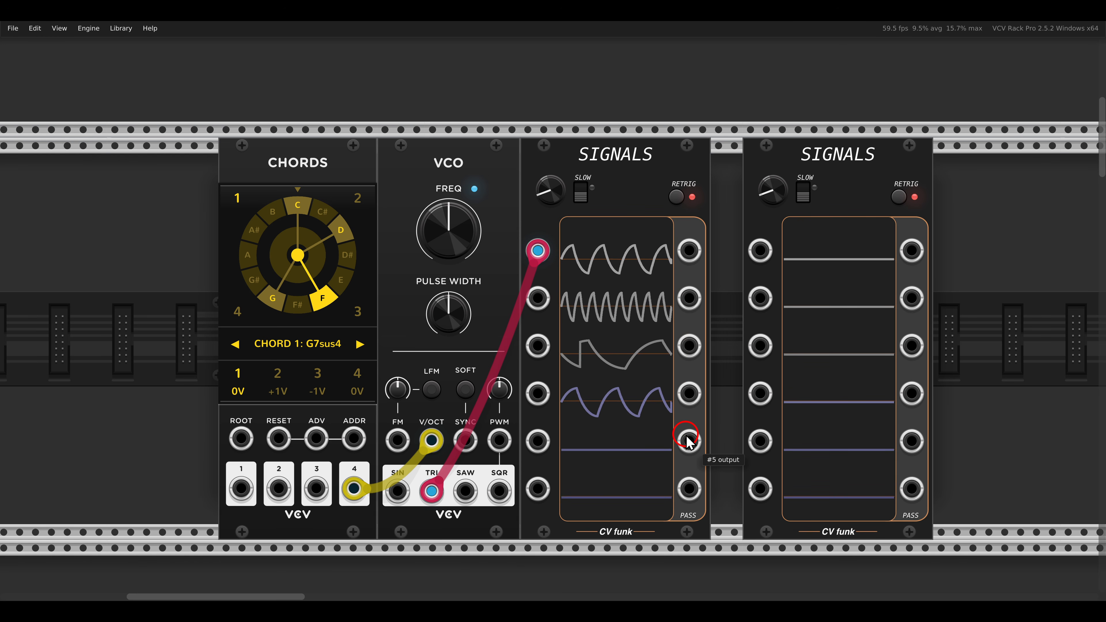
Patch the first four outputs of the first SIGNALS into the matching inputs of the second SIGNALS.
{"action": "left_click_drag", "start_coordinate": [660, 225], "coordinate": [713, 426]}
{"action": "left_click_drag", "start_coordinate": [690, 250], "coordinate": [760, 250]}
{"action": "left_click_drag", "start_coordinate": [768, 307], "coordinate": [689, 300]}
{"action": "left_click_drag", "start_coordinate": [689, 346], "coordinate": [760, 345]}
{"action": "left_click_drag", "start_coordinate": [760, 393], "coordinate": [688, 394]}
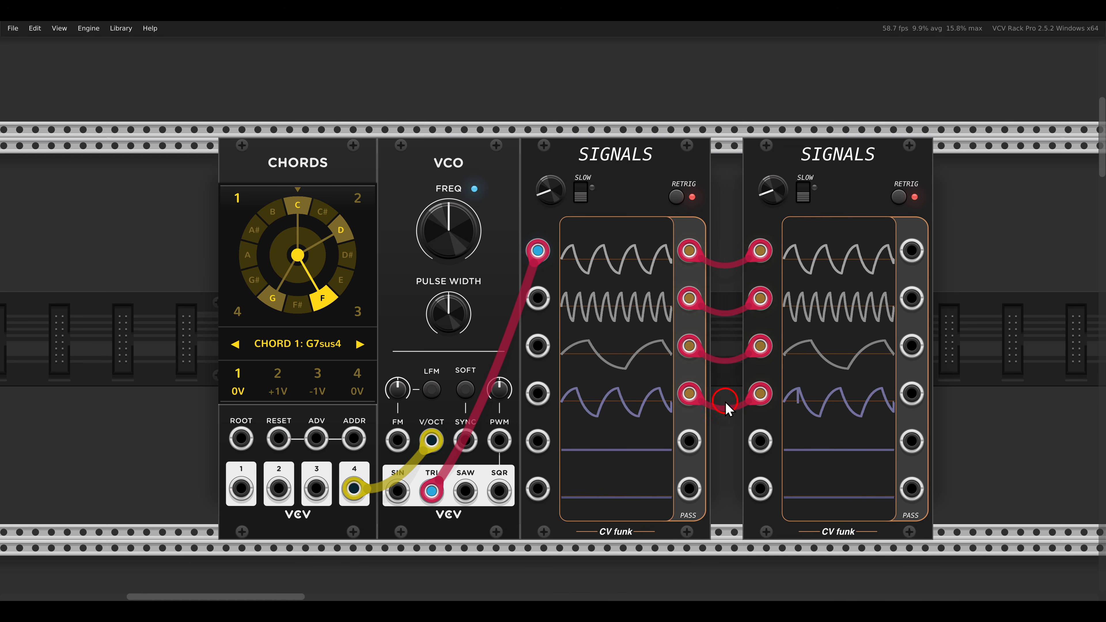
Connect Harmony II's V/Oct and PES outputs to Visualizer's V/Oct and PES inputs.
{"action": "scroll", "coordinate": [689, 377], "scroll_direction": "down", "scroll_amount": 10}
{"action": "scroll", "coordinate": [691, 378], "scroll_direction": "down", "scroll_amount": 5}
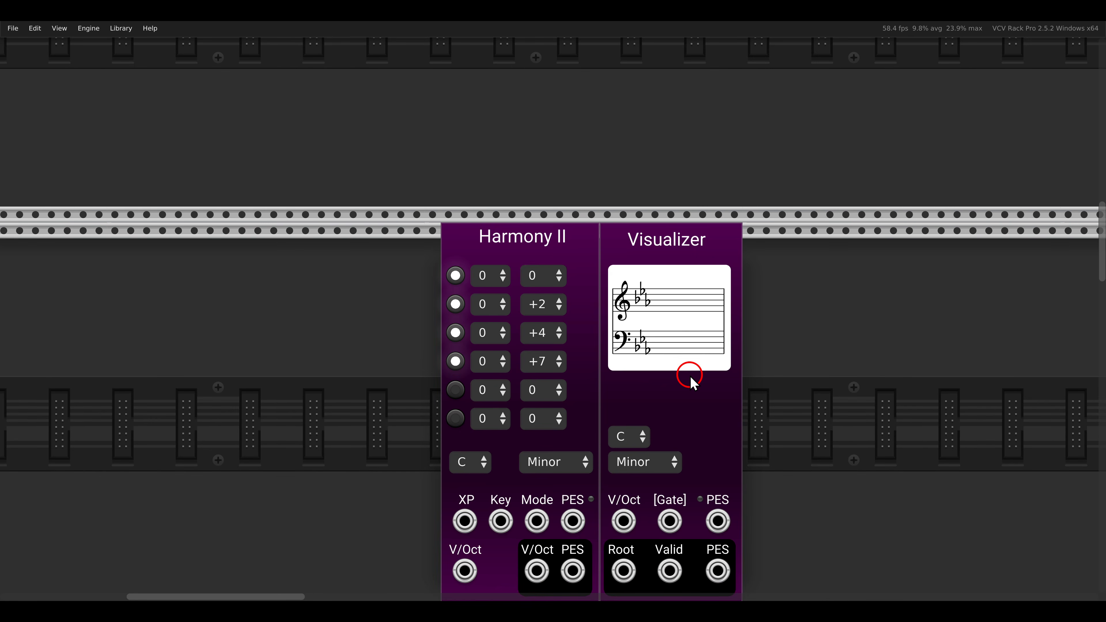
{"action": "scroll", "coordinate": [694, 382], "scroll_direction": "down", "scroll_amount": 2}
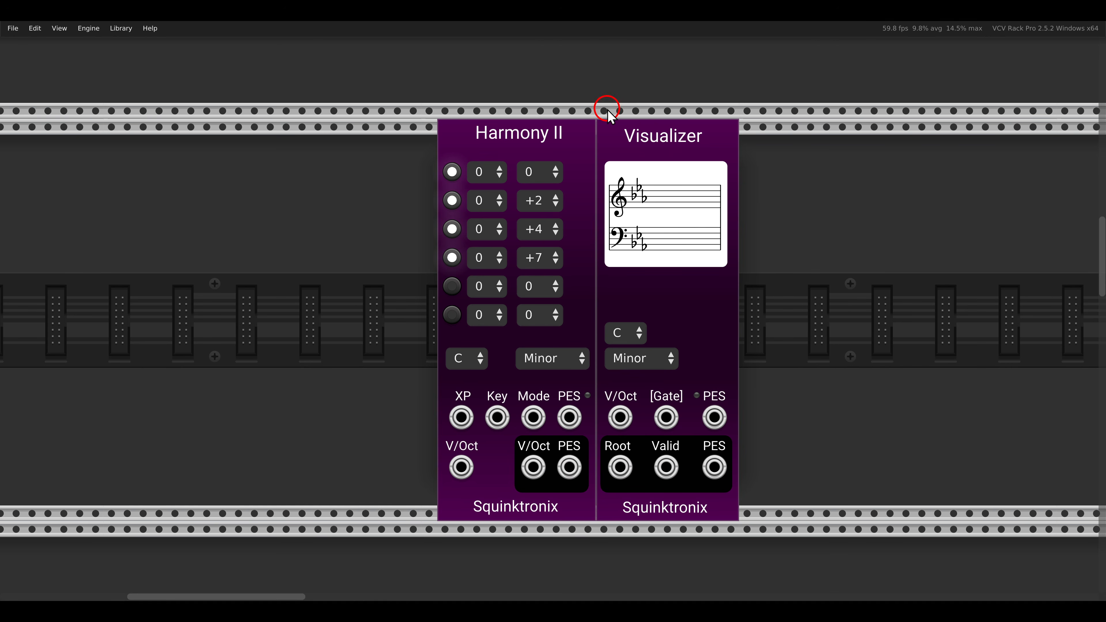
{"action": "left_click_drag", "start_coordinate": [608, 110], "coordinate": [716, 155]}
{"action": "left_click_drag", "start_coordinate": [533, 466], "coordinate": [618, 417]}
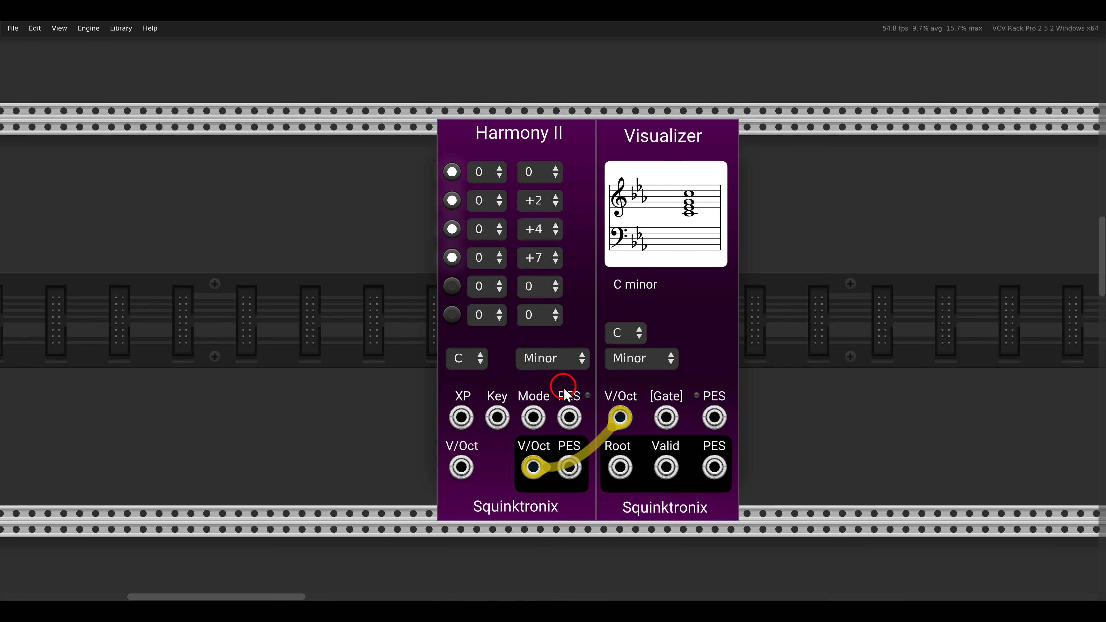
{"action": "left_click_drag", "start_coordinate": [569, 418], "coordinate": [637, 390]}
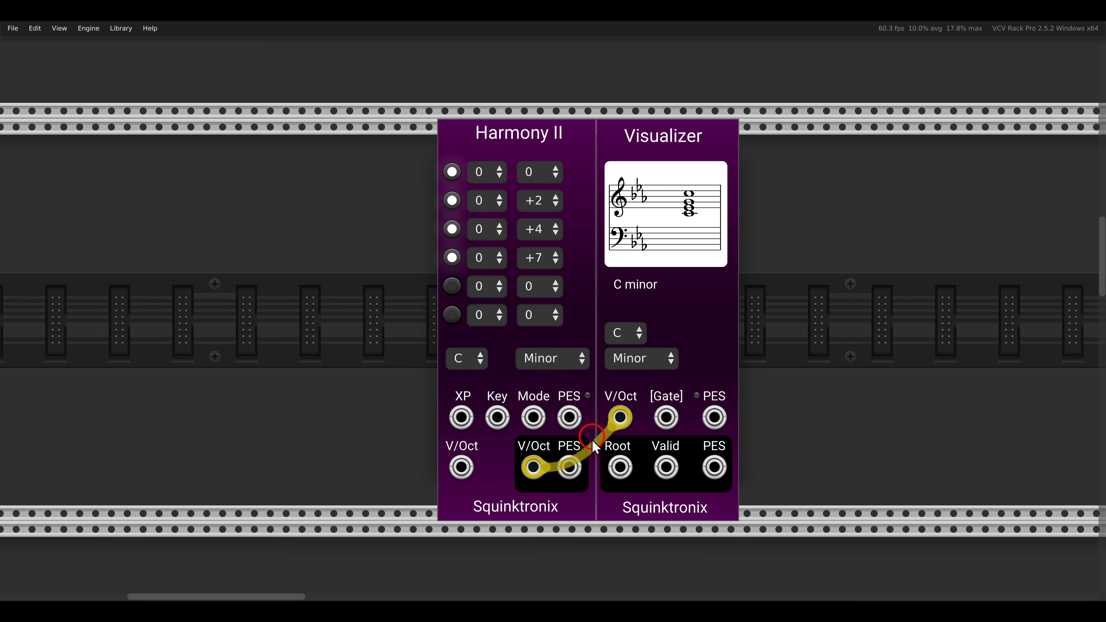
{"action": "left_click_drag", "start_coordinate": [569, 467], "coordinate": [715, 417]}
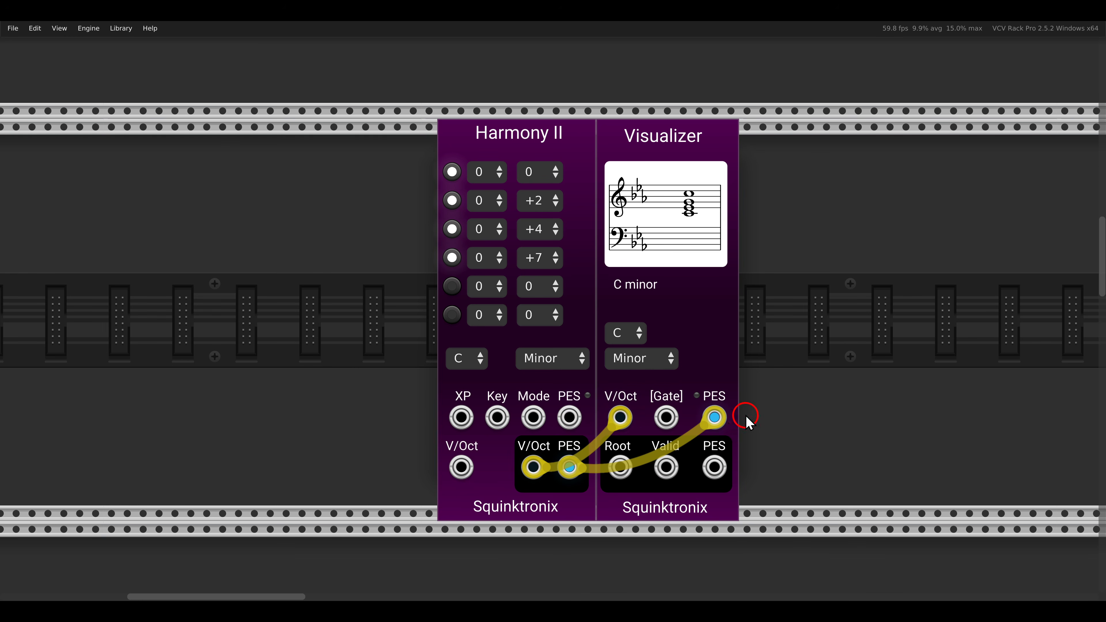
Try to set Visualizer's mode to Phrygian and choose a different key.
{"action": "left_click", "coordinate": [638, 363]}
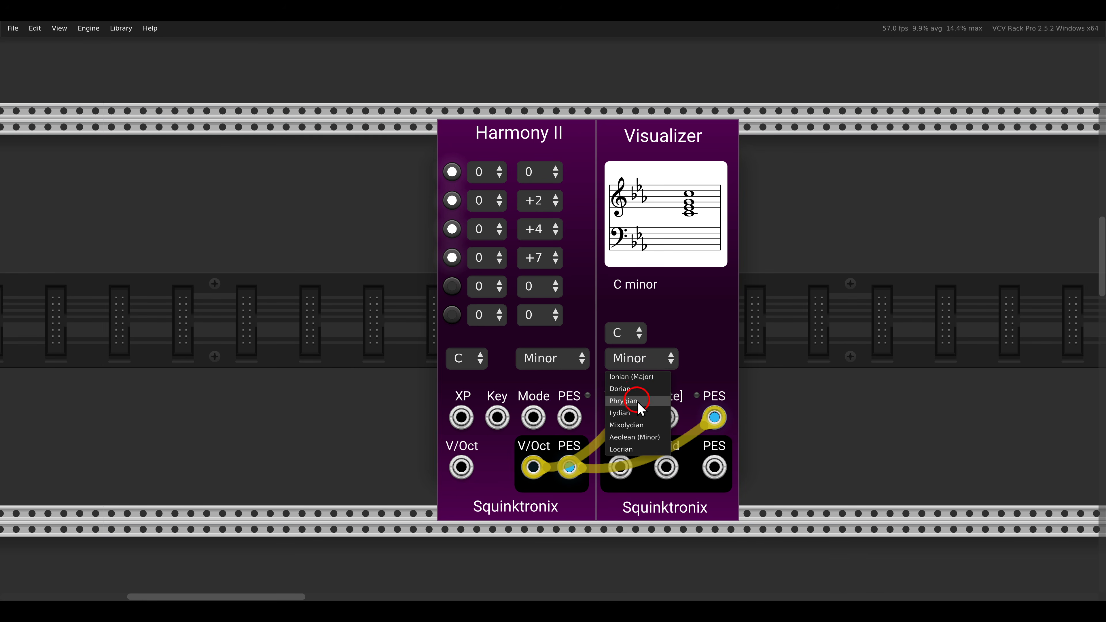
{"action": "left_click", "coordinate": [638, 401]}
{"action": "left_click", "coordinate": [630, 338]}
{"action": "left_click", "coordinate": [627, 400]}
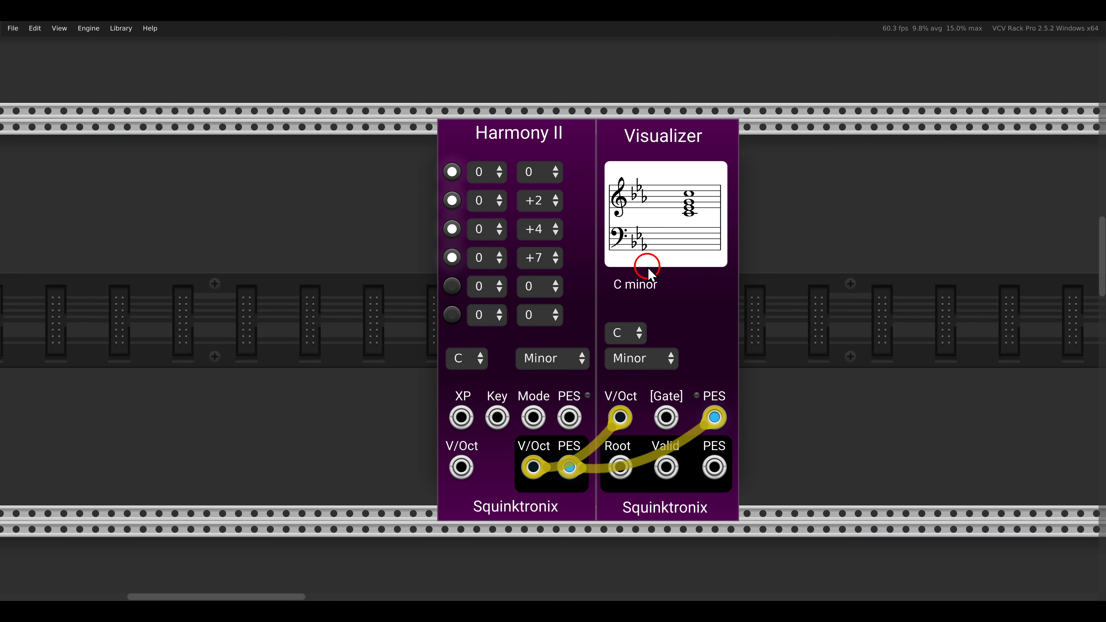
{"action": "scroll", "coordinate": [651, 274], "scroll_direction": "down", "scroll_amount": 10}
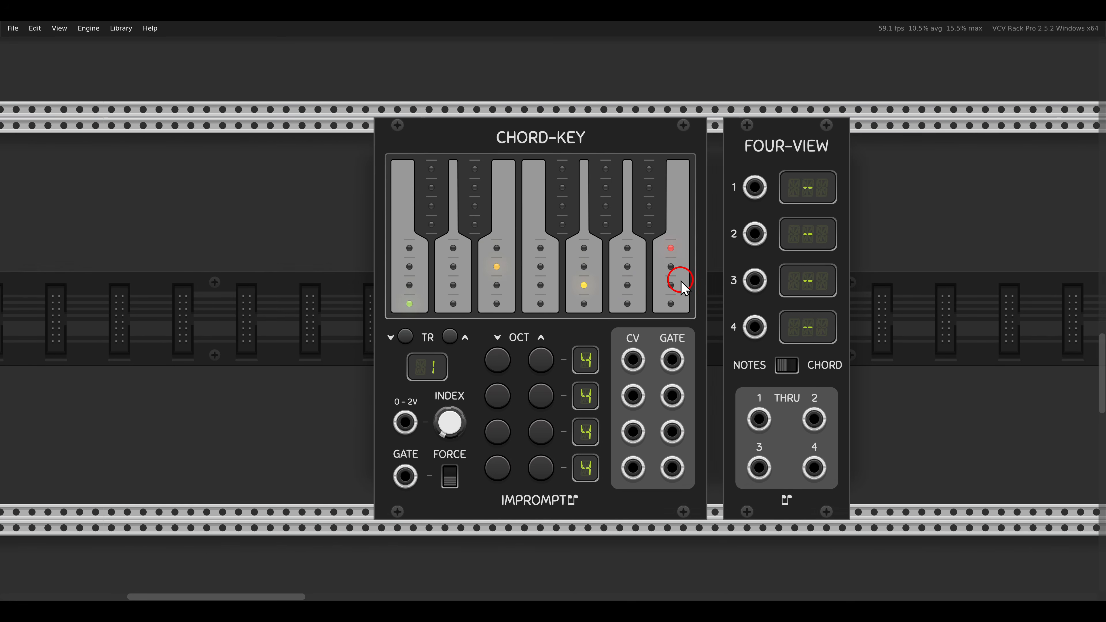
Connect CHORD-KEY's CV 1, CV 2 and CV 3 outputs to FOUR-VIEW's matching CV inputs.
{"action": "left_click_drag", "start_coordinate": [681, 280], "coordinate": [645, 283]}
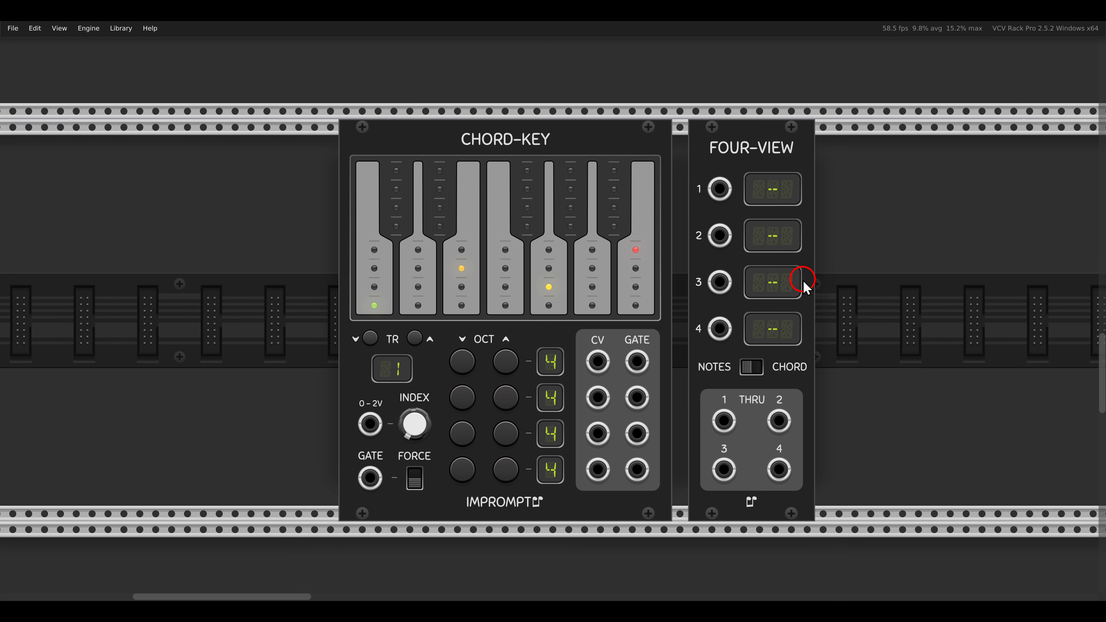
{"action": "left_click_drag", "start_coordinate": [599, 361], "coordinate": [719, 189]}
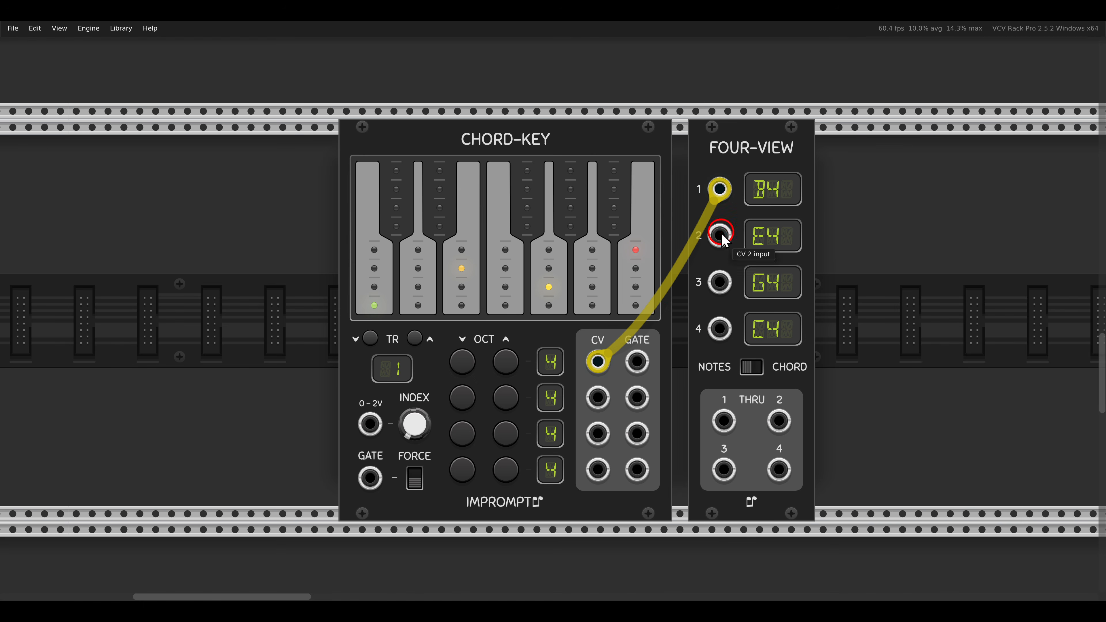
{"action": "left_click_drag", "start_coordinate": [720, 235], "coordinate": [684, 328]}
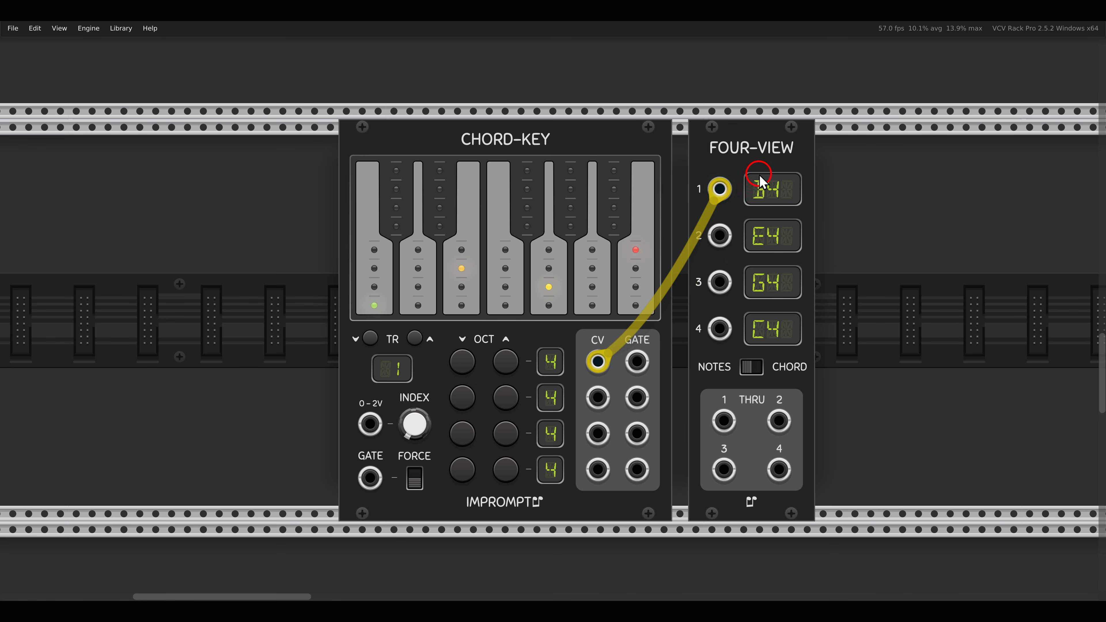
{"action": "left_click_drag", "start_coordinate": [725, 160], "coordinate": [825, 369]}
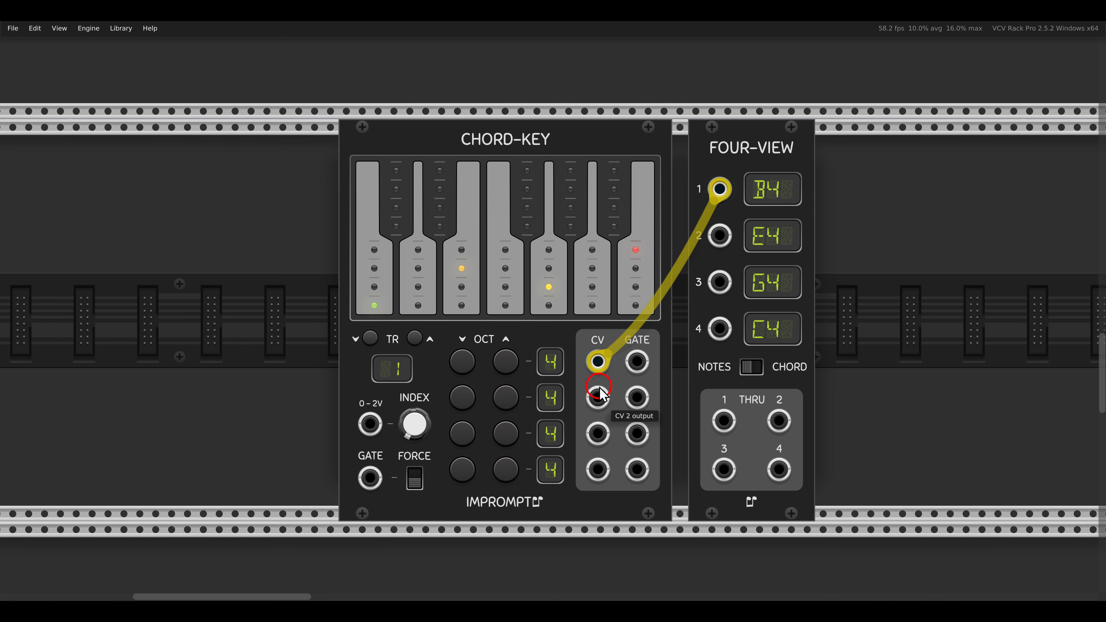
{"action": "left_click_drag", "start_coordinate": [598, 397], "coordinate": [719, 235]}
{"action": "left_click_drag", "start_coordinate": [720, 282], "coordinate": [599, 432]}
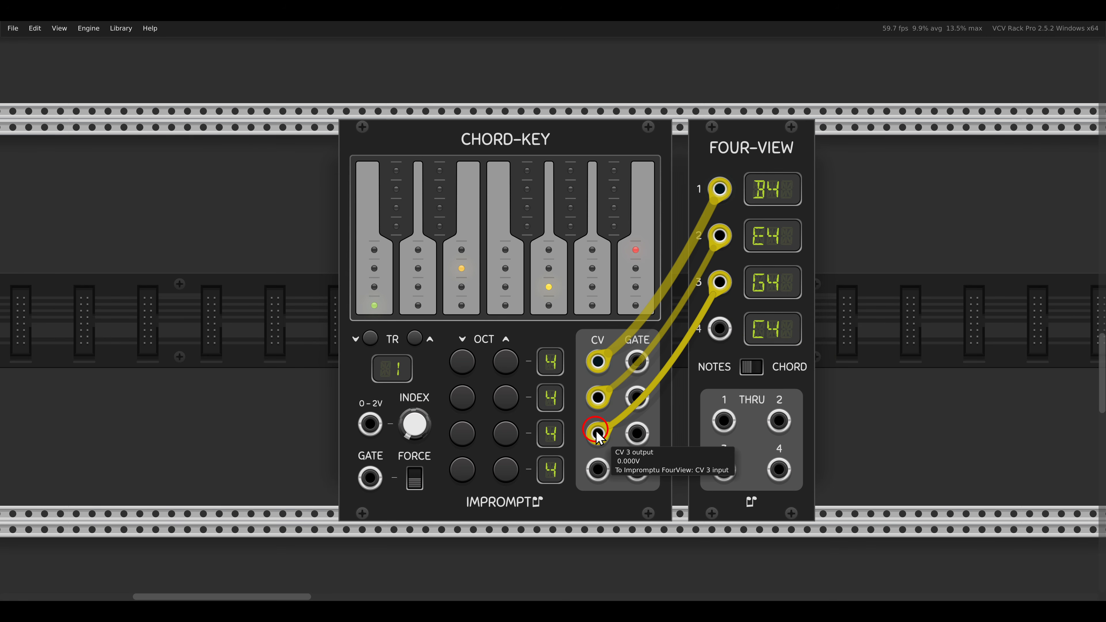
Disconnect all the cables between CHORD-KEY's CV outputs and FOUR-VIEW's inputs.
{"action": "left_click", "coordinate": [596, 431], "text": "shift"}
{"action": "left_click", "coordinate": [597, 400], "text": "shift"}
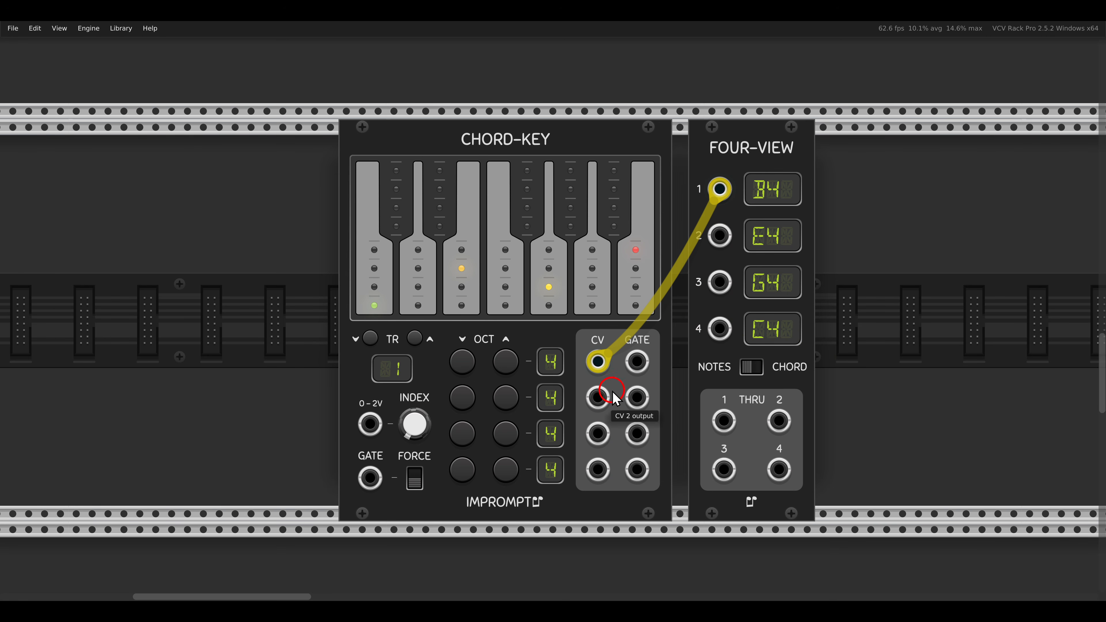
{"action": "left_click_drag", "start_coordinate": [721, 192], "coordinate": [603, 116]}
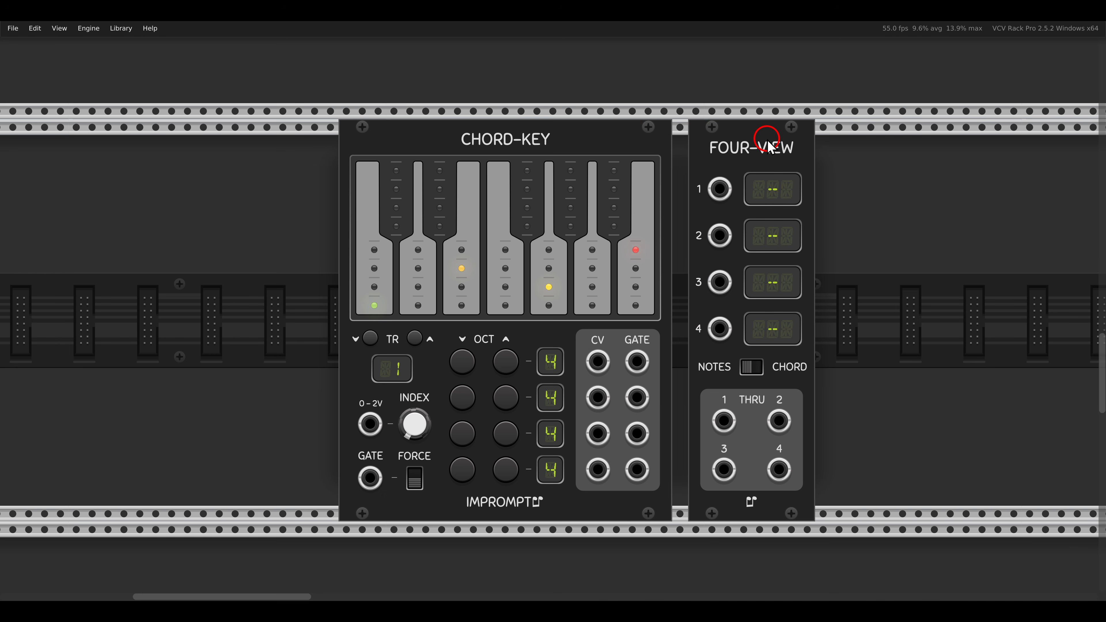
Place FOUR-VIEW directly against CHORD-KEY, and switch its display to CHORD and back to NOTES.
{"action": "left_click_drag", "start_coordinate": [771, 143], "coordinate": [728, 144]}
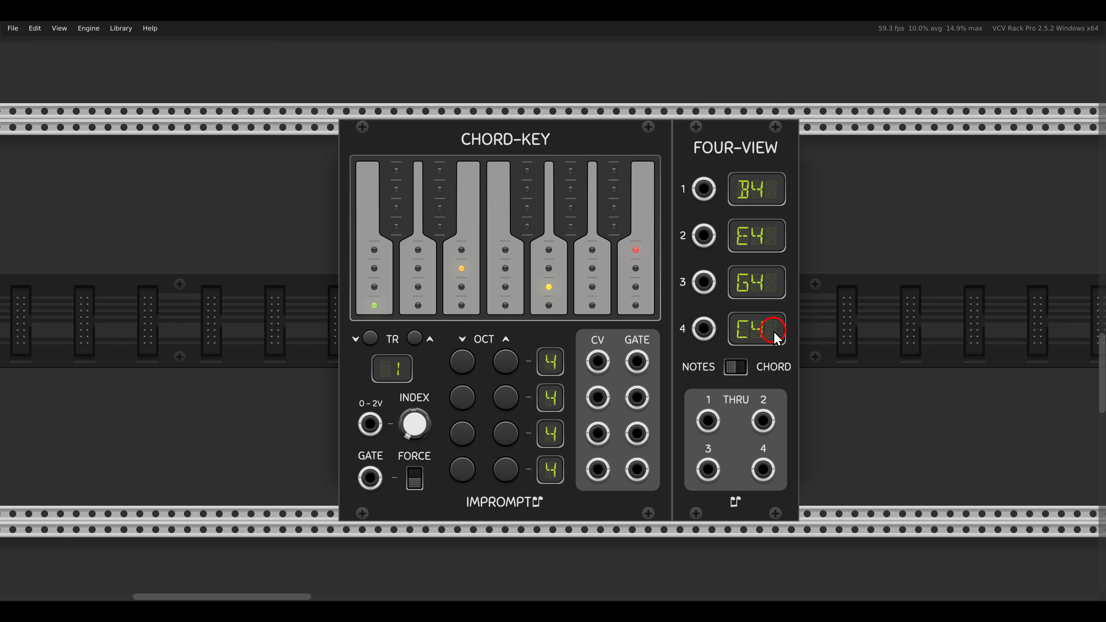
{"action": "left_click", "coordinate": [740, 367]}
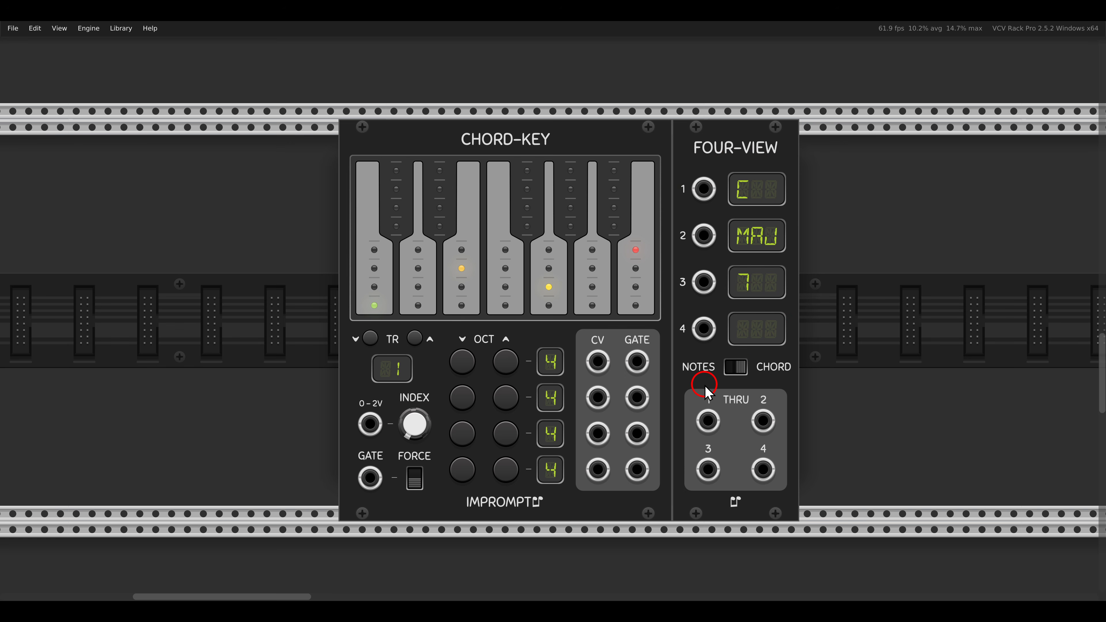
{"action": "left_click", "coordinate": [739, 373]}
{"action": "mouse_move", "coordinate": [657, 390]}
{"action": "left_mouse_down"}
{"action": "mouse_move", "coordinate": [754, 447]}
{"action": "mouse_move", "coordinate": [819, 505]}
{"action": "left_mouse_up"}
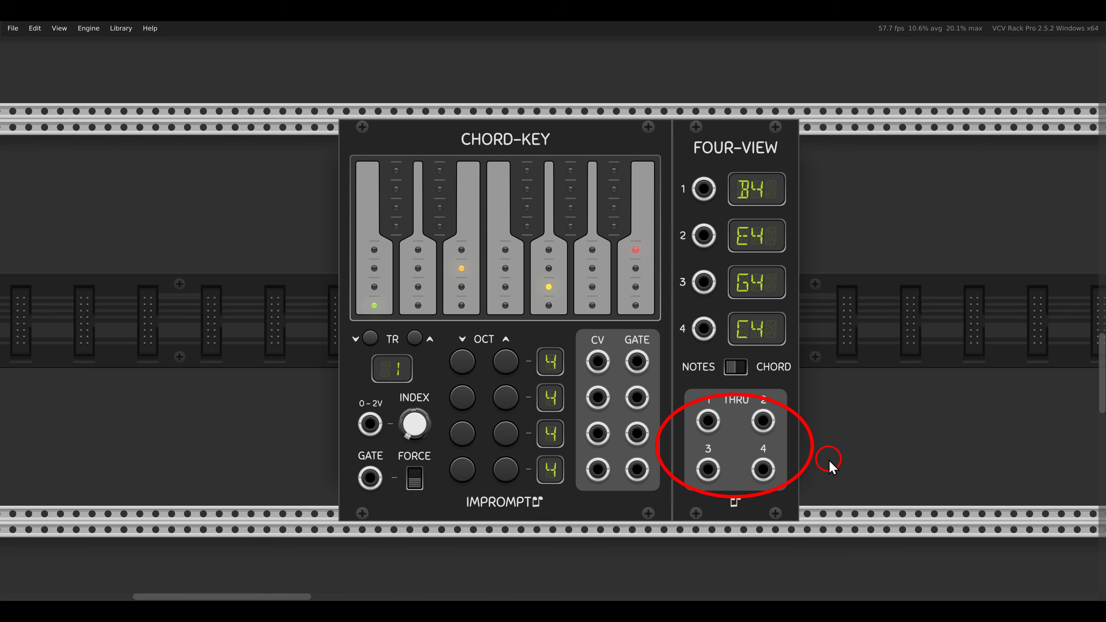
In the patch with CHORDS, VCO and SIGNALS, mute channels 1 to 4 on the pM16 module.
{"action": "scroll", "coordinate": [791, 412], "scroll_direction": "down", "scroll_amount": 10}
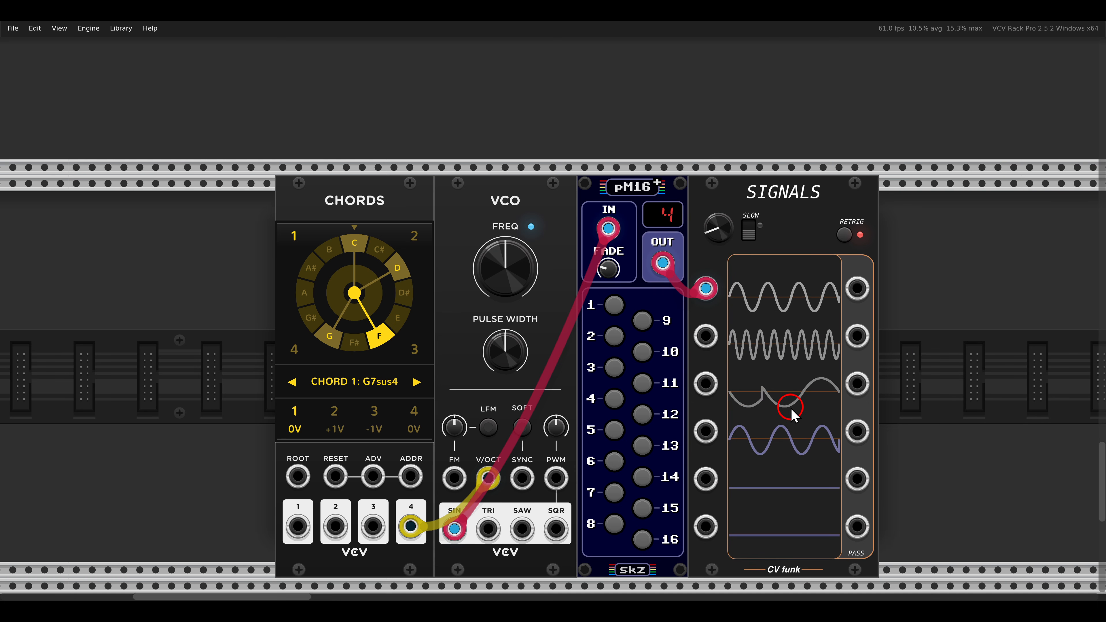
{"action": "scroll", "coordinate": [791, 412], "scroll_direction": "down", "scroll_amount": 3}
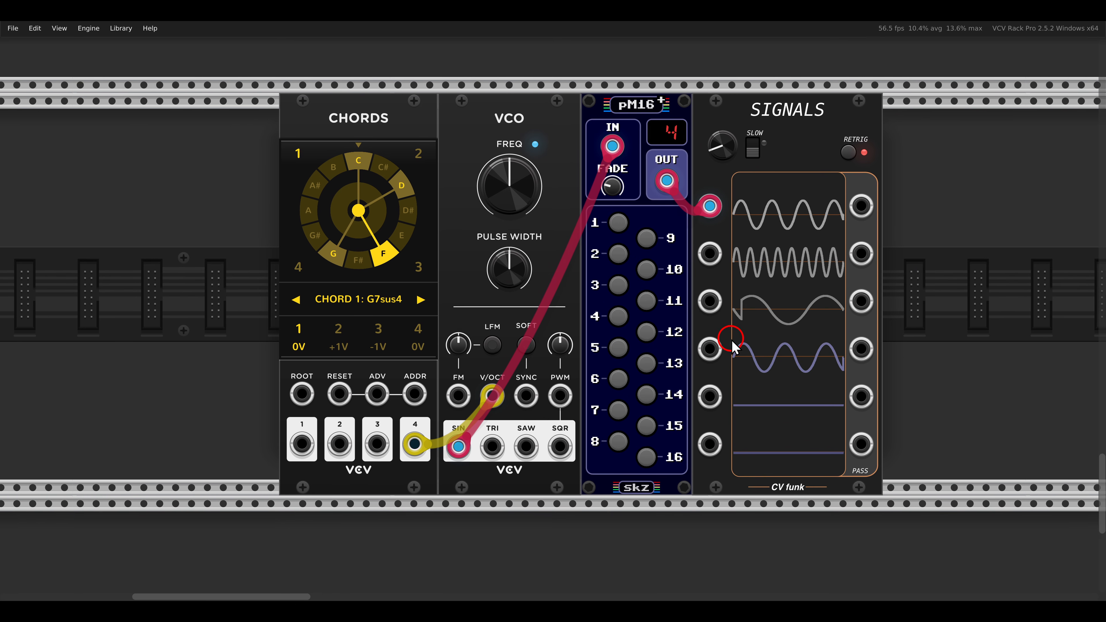
{"action": "left_click_drag", "start_coordinate": [732, 340], "coordinate": [752, 357]}
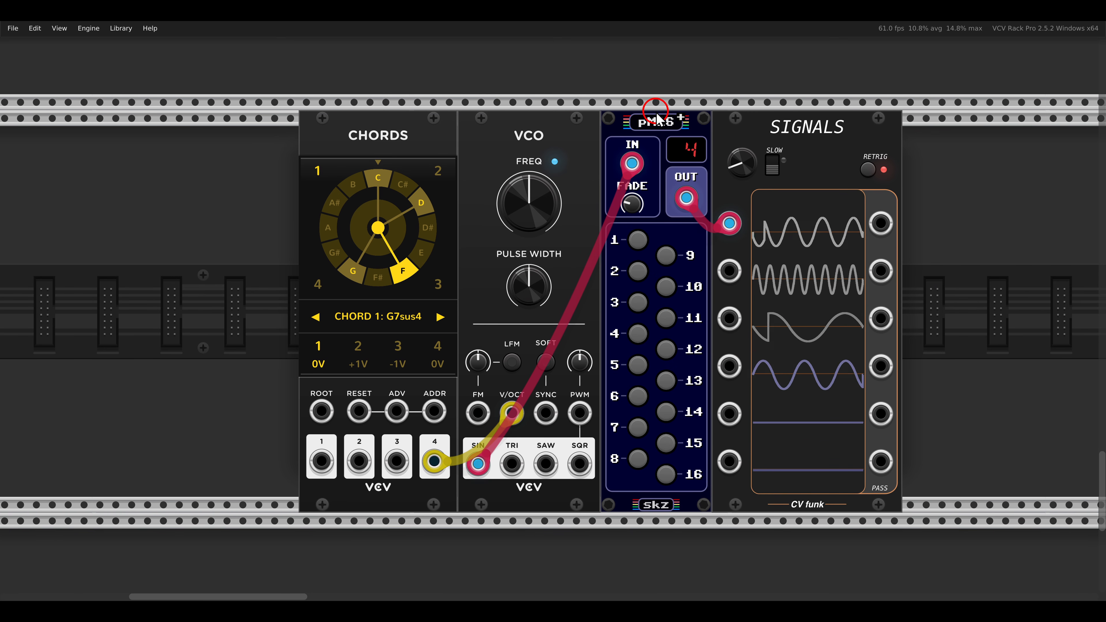
{"action": "left_click_drag", "start_coordinate": [610, 100], "coordinate": [697, 143]}
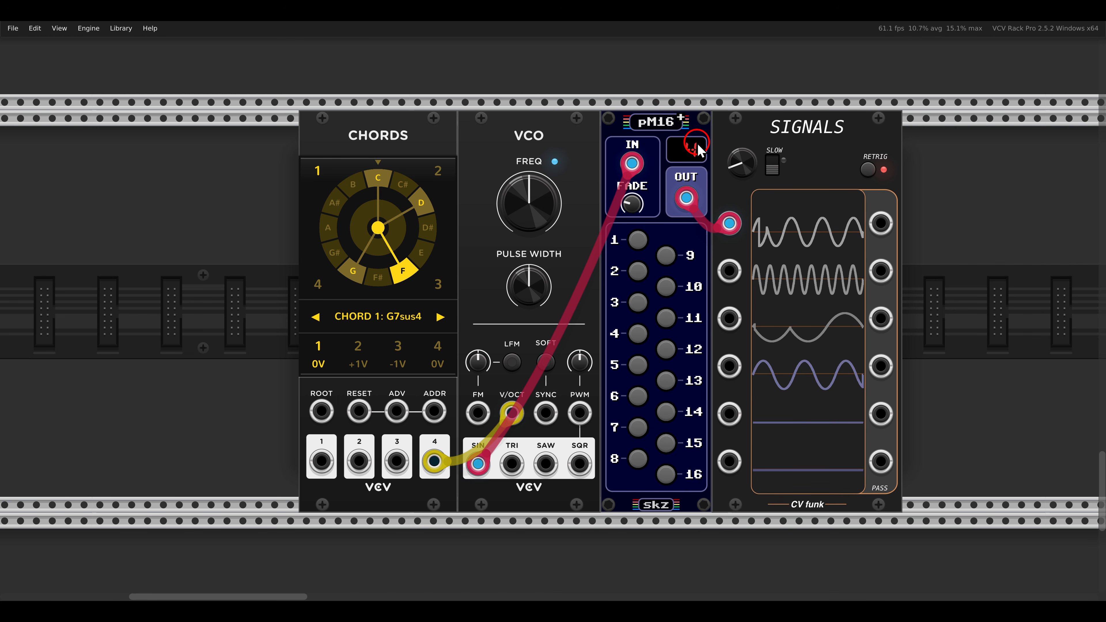
{"action": "left_click", "coordinate": [639, 246]}
{"action": "left_click", "coordinate": [638, 278]}
{"action": "left_click", "coordinate": [638, 309]}
{"action": "left_click", "coordinate": [639, 341]}
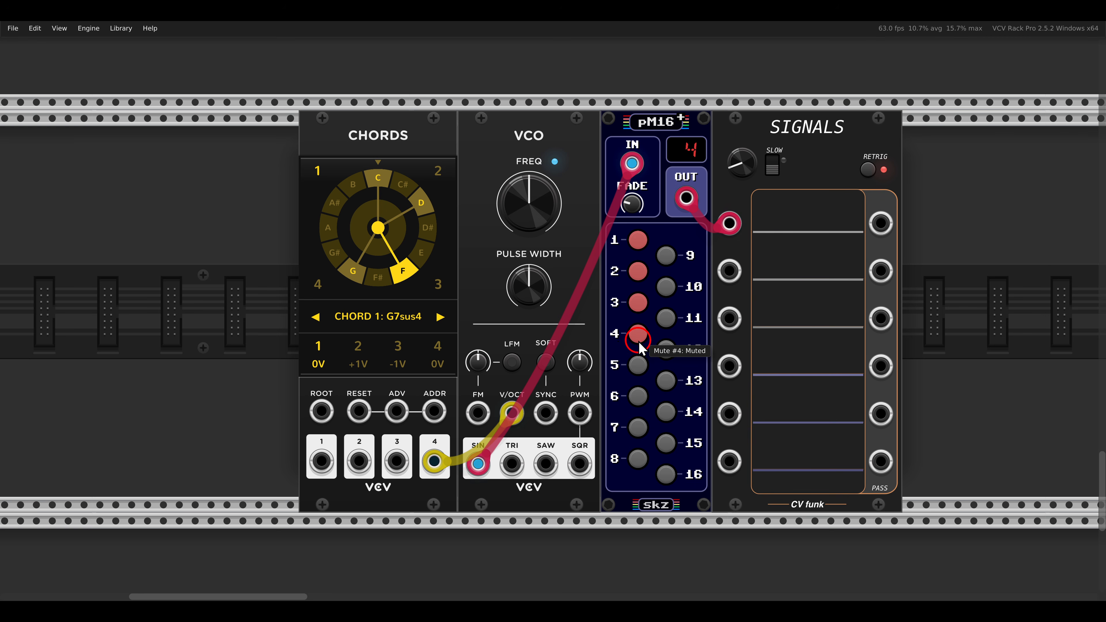
Unmute channels 4, 3, 2 and 1 on pM16.
{"action": "left_click", "coordinate": [638, 336]}
{"action": "left_click", "coordinate": [638, 304]}
{"action": "left_click", "coordinate": [639, 272]}
{"action": "left_click", "coordinate": [639, 241]}
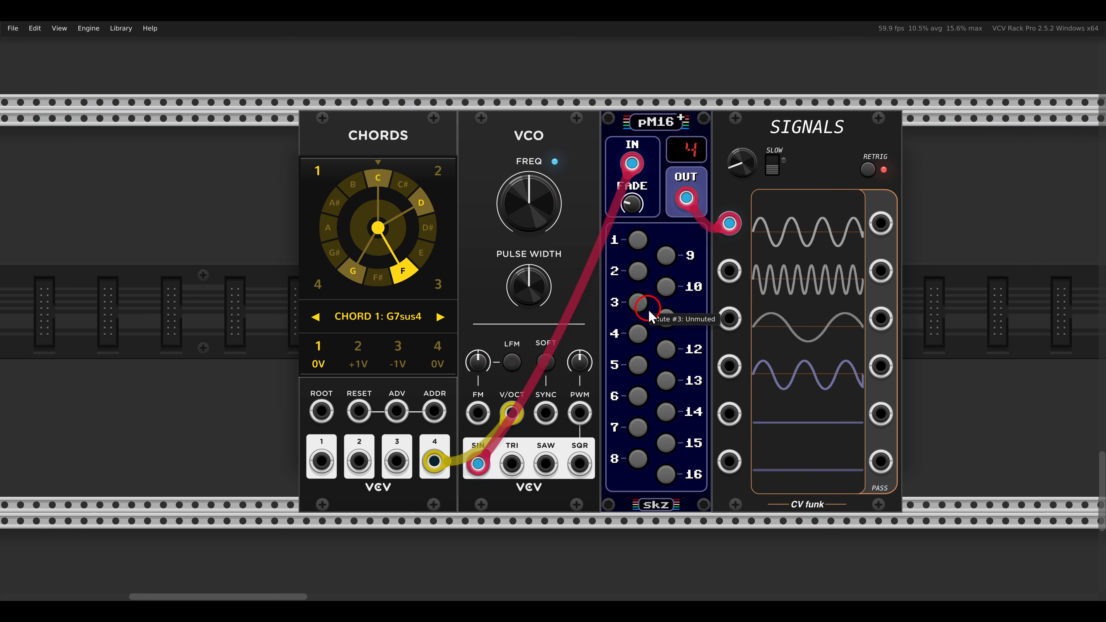
Solo channel 4 on pM16, solo channel 2 in its place, and clear the solo.
{"action": "left_click", "coordinate": [638, 334], "text": "ctrl"}
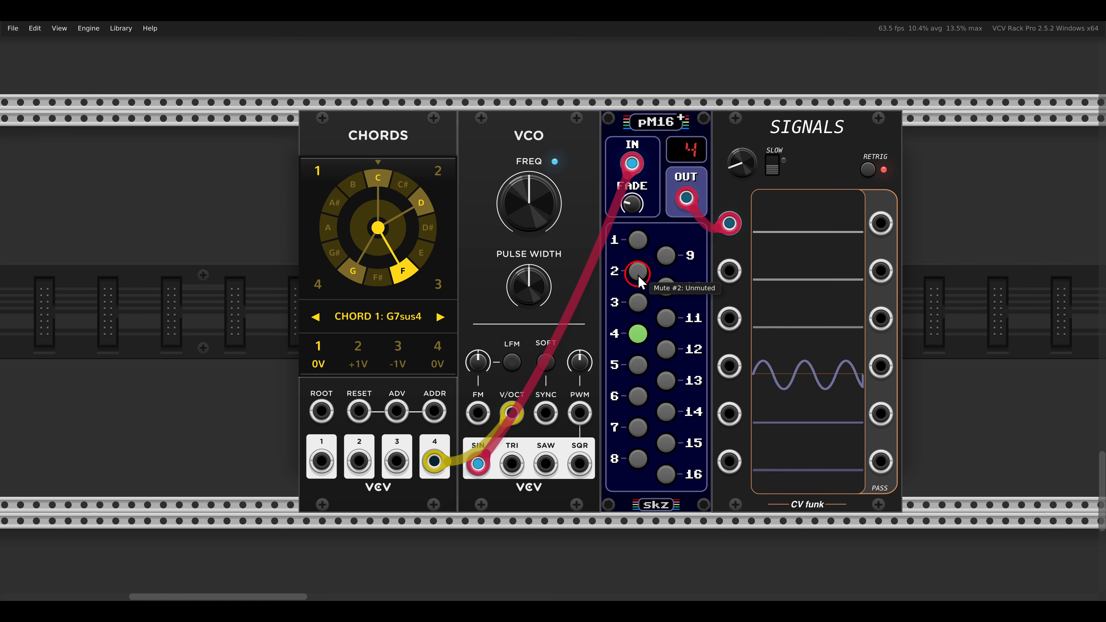
{"action": "left_click", "coordinate": [638, 272], "text": "ctrl"}
{"action": "left_click", "coordinate": [639, 340], "text": "ctrl"}
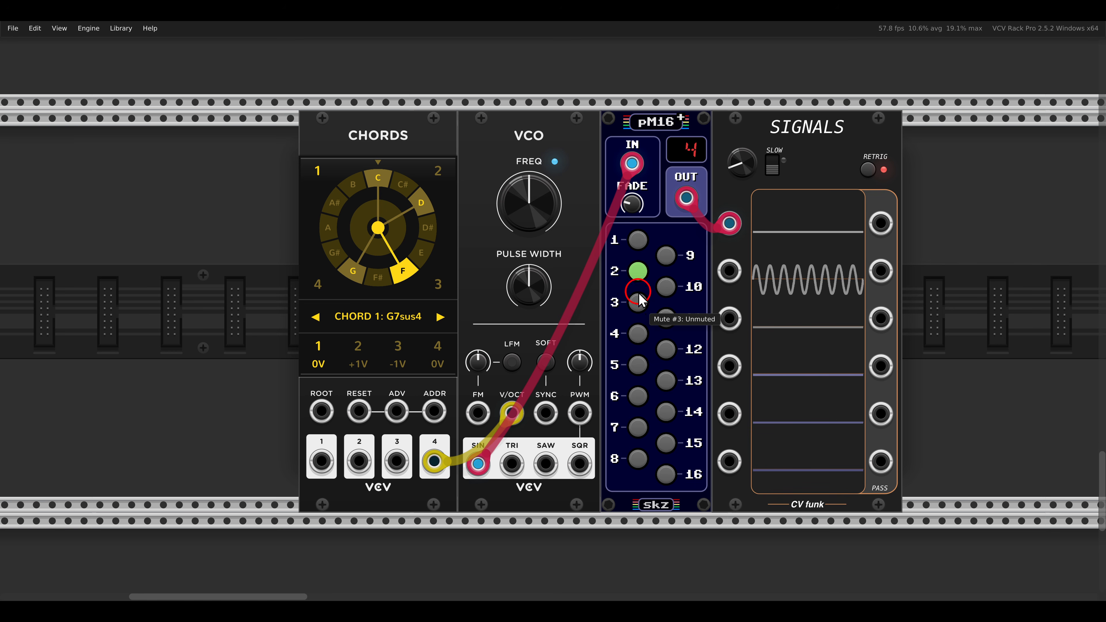
{"action": "left_click", "coordinate": [637, 273], "text": "ctrl"}
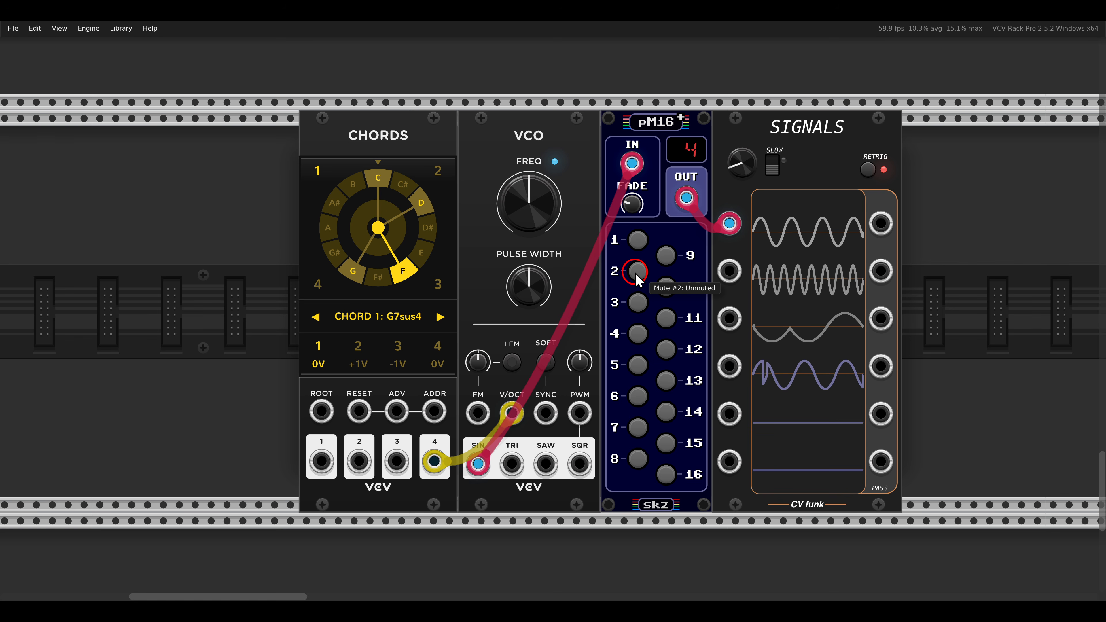